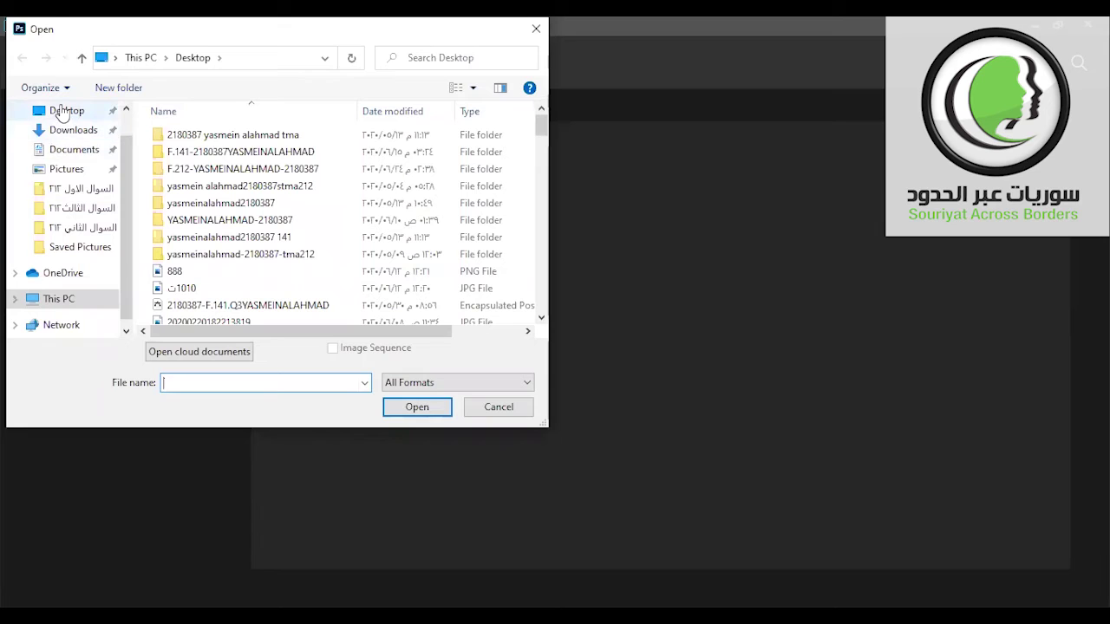
Step: Scroll through the Desktop files in the Open dialog and select the acne JPG
{"action": "left_click", "coordinate": [332, 383]}
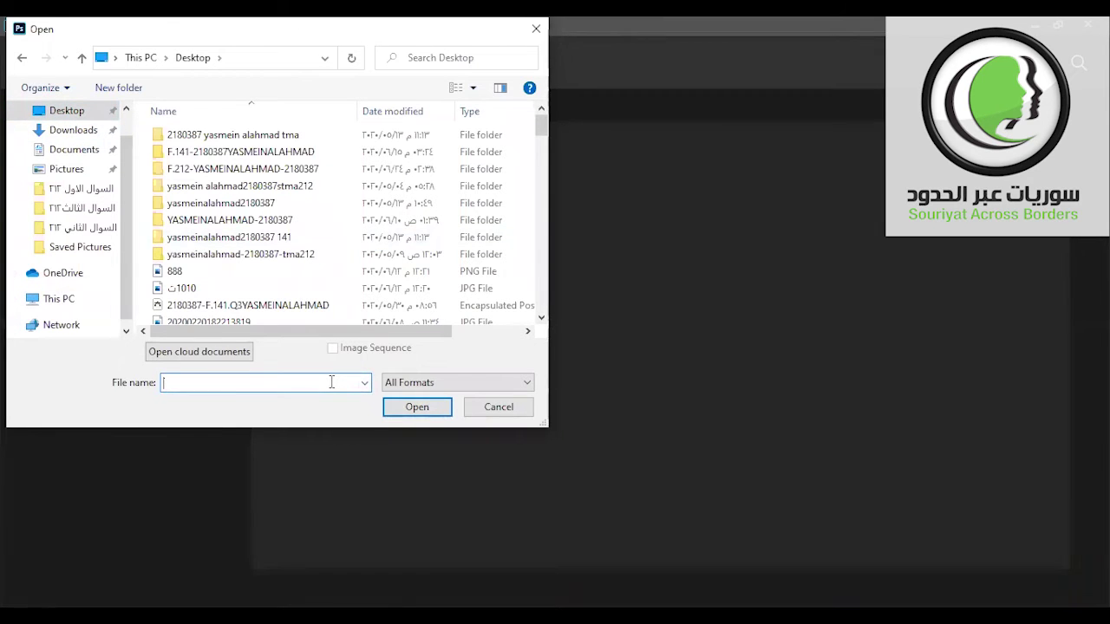
{"action": "left_click", "coordinate": [541, 321]}
{"action": "left_click", "coordinate": [541, 321]}
{"action": "left_click", "coordinate": [541, 321]}
{"action": "left_click", "coordinate": [541, 320]}
{"action": "left_click", "coordinate": [541, 320]}
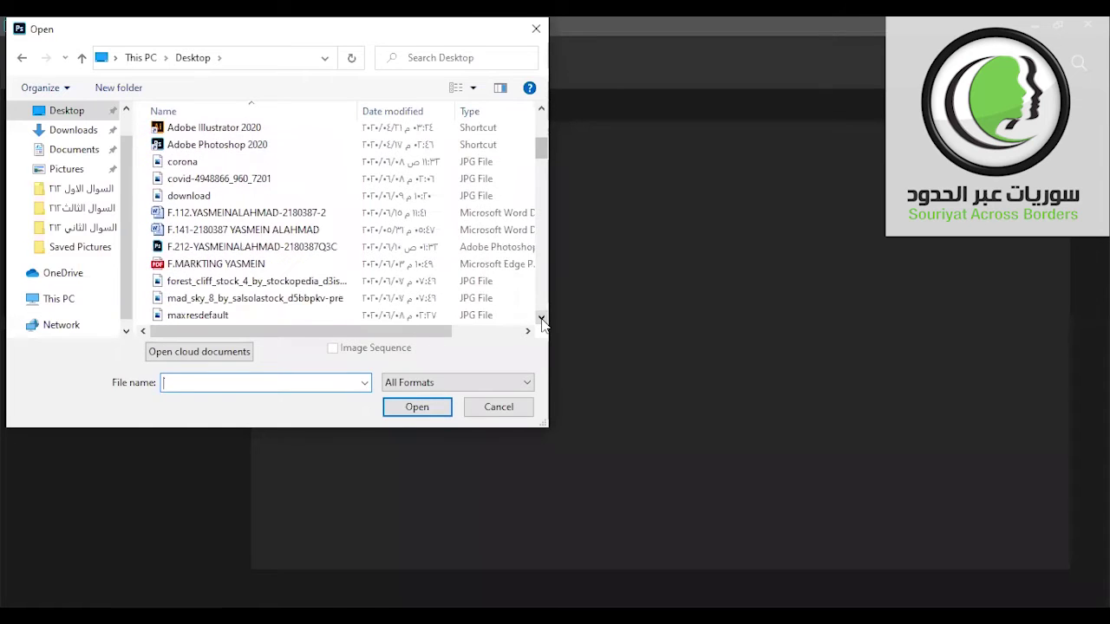
{"action": "left_click", "coordinate": [541, 321]}
{"action": "left_click", "coordinate": [541, 321]}
{"action": "left_click", "coordinate": [541, 321]}
{"action": "left_click", "coordinate": [541, 320]}
{"action": "left_click", "coordinate": [541, 320]}
{"action": "left_click", "coordinate": [541, 321]}
{"action": "left_click", "coordinate": [540, 320]}
{"action": "left_click", "coordinate": [541, 320]}
{"action": "left_click", "coordinate": [541, 321]}
{"action": "left_click", "coordinate": [541, 321]}
{"action": "left_click", "coordinate": [541, 321]}
{"action": "left_click", "coordinate": [541, 318]}
{"action": "left_click", "coordinate": [541, 318]}
{"action": "left_click", "coordinate": [541, 319]}
{"action": "left_click", "coordinate": [541, 318]}
{"action": "left_click", "coordinate": [541, 319]}
{"action": "left_click", "coordinate": [540, 319]}
{"action": "left_click", "coordinate": [540, 319]}
{"action": "left_click", "coordinate": [541, 319]}
{"action": "left_click", "coordinate": [541, 321]}
{"action": "left_click", "coordinate": [542, 321]}
{"action": "left_click", "coordinate": [542, 321]}
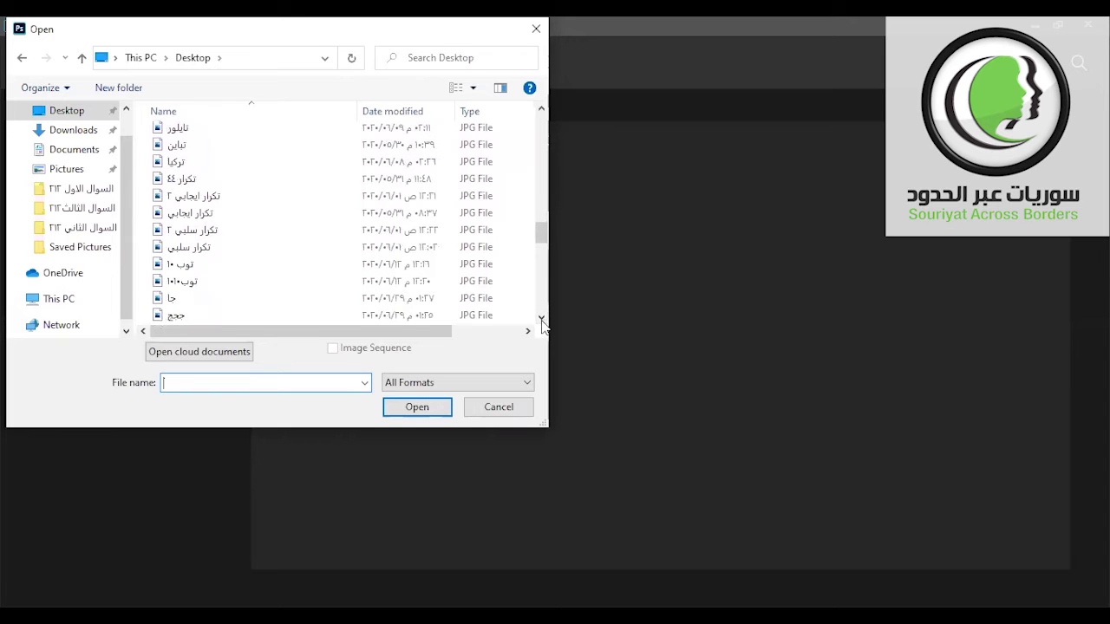
{"action": "left_click", "coordinate": [541, 318]}
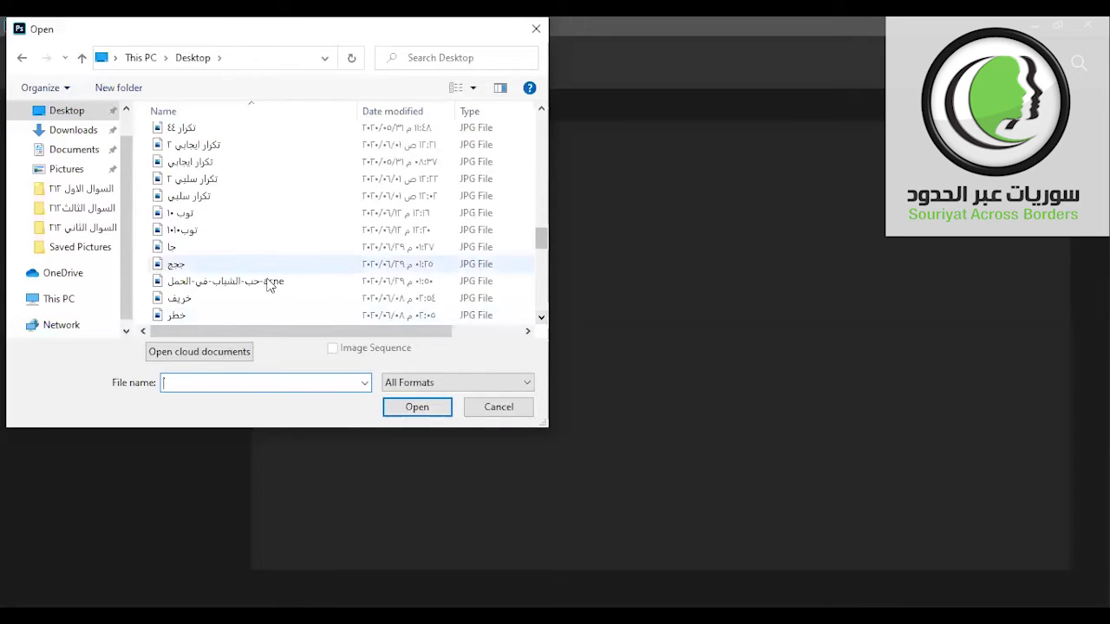
{"action": "left_click", "coordinate": [304, 282]}
Step: Open the acne close-up photo as a new document, then pick the Move tool
{"action": "left_click", "coordinate": [431, 415]}
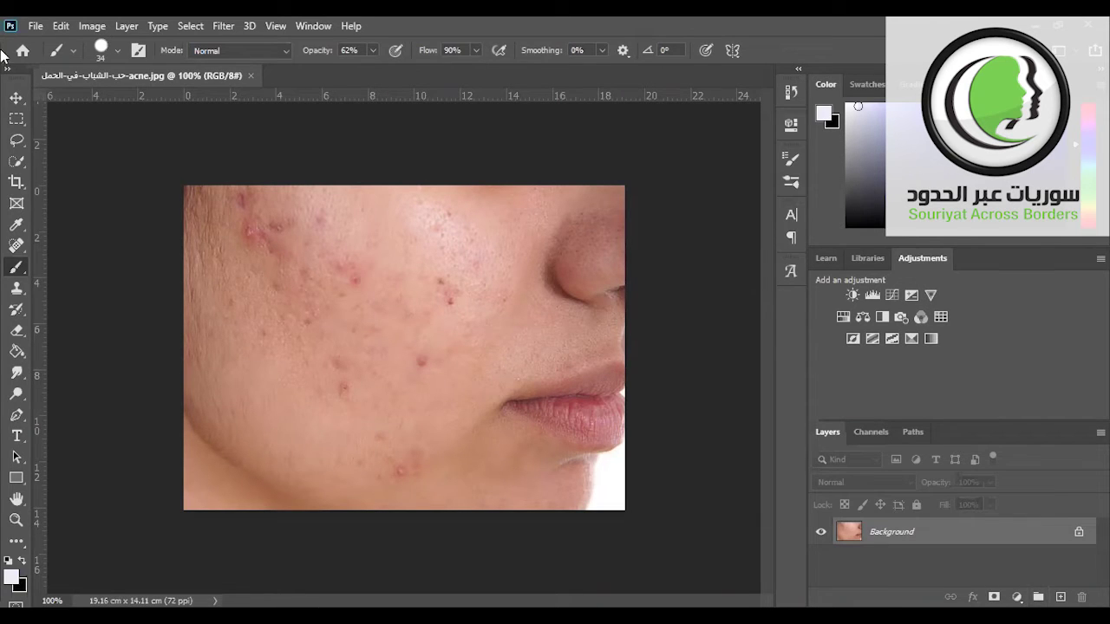
{"action": "left_click", "coordinate": [17, 97]}
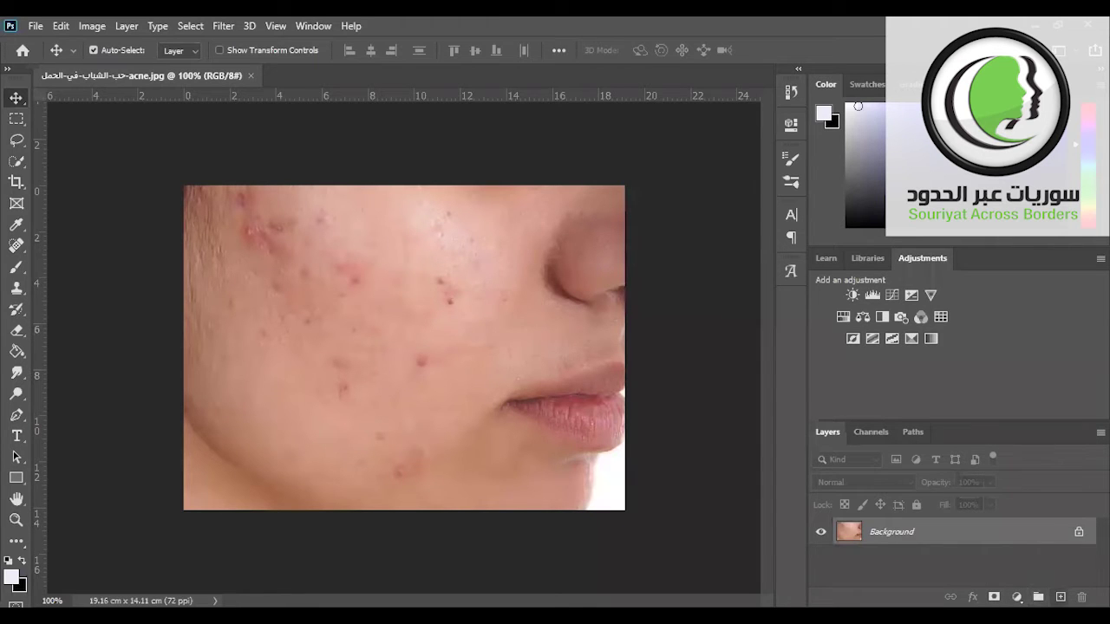
Step: Duplicate the Background layer as Layer 1, then bring up the eraser tool choices
{"action": "key", "text": "ctrl+j"}
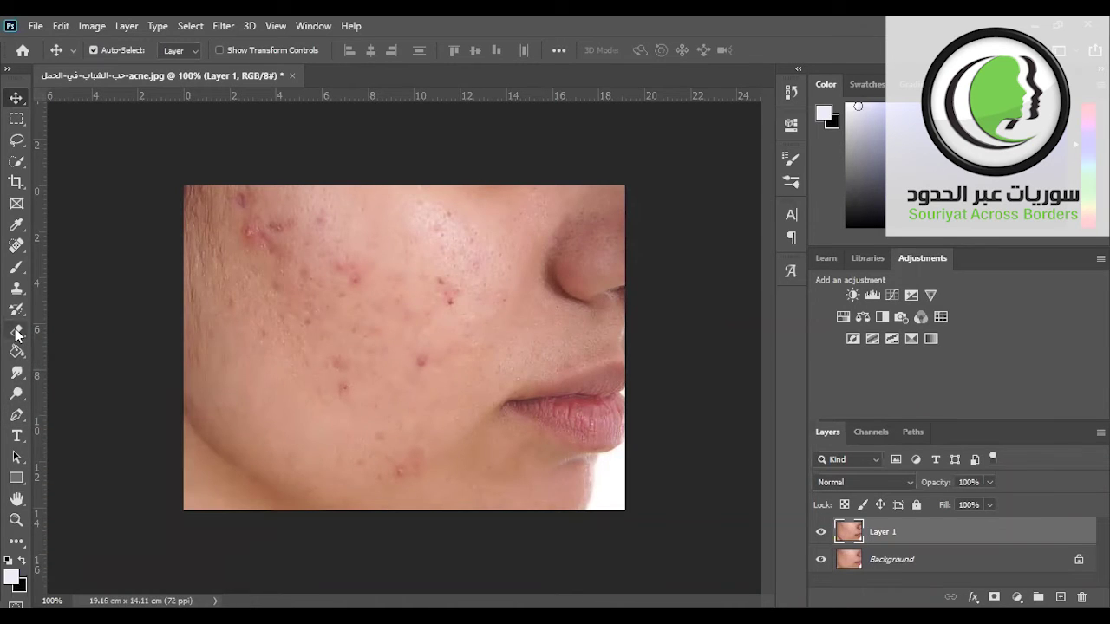
{"action": "left_click_drag", "start_coordinate": [16, 335], "coordinate": [62, 337]}
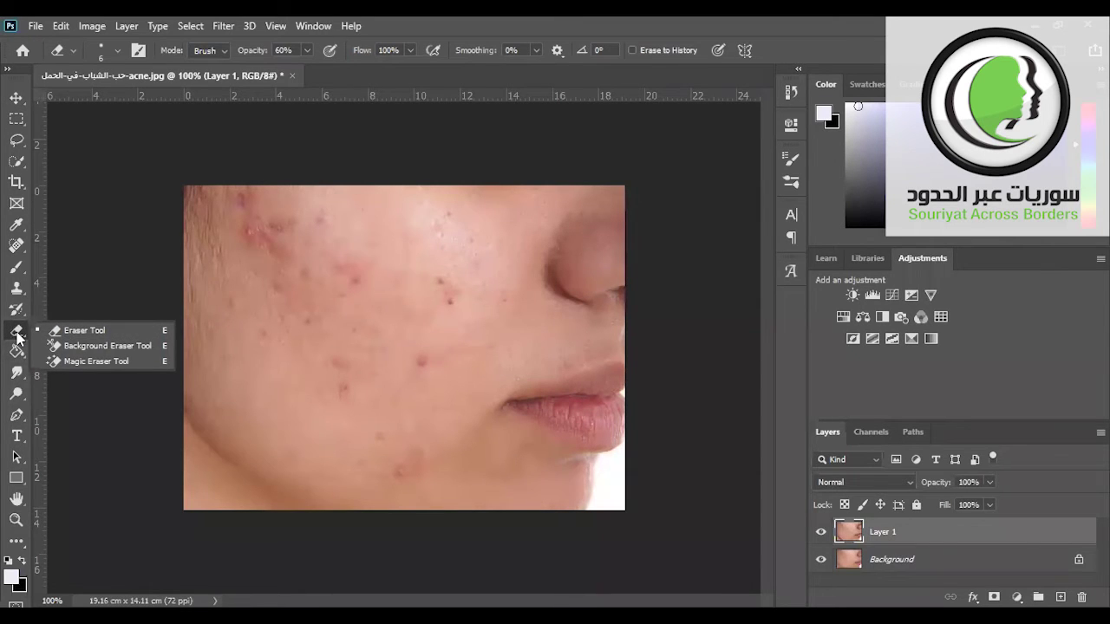
Step: Select the Eraser with black as foreground and a 21 px brush size
{"action": "left_click", "coordinate": [83, 329]}
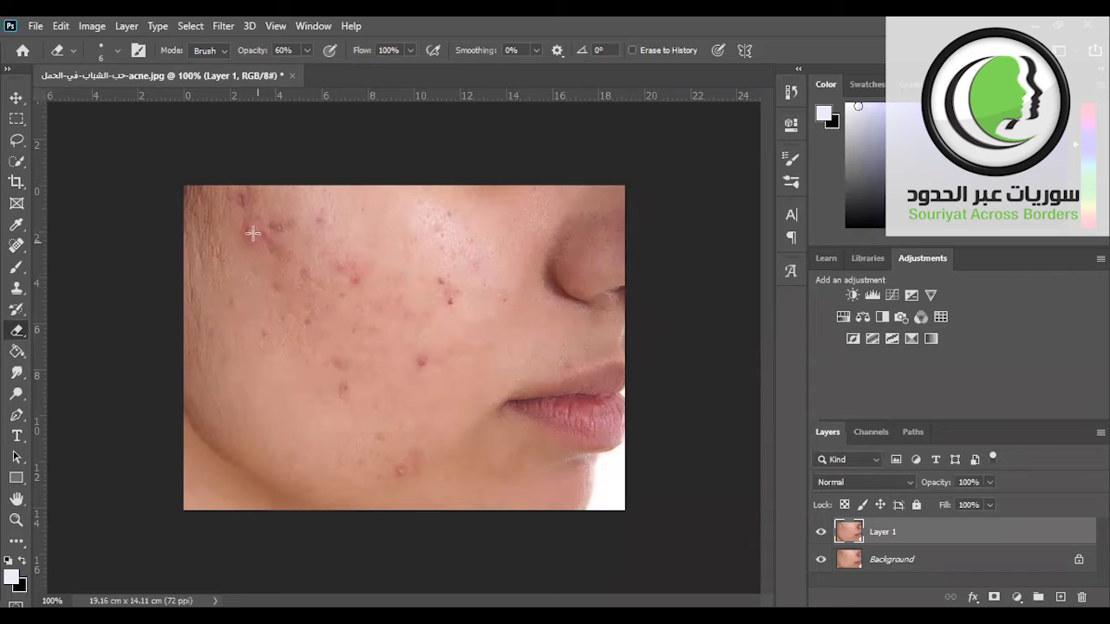
{"action": "left_click", "coordinate": [22, 560]}
{"action": "left_click", "coordinate": [119, 50]}
{"action": "left_click_drag", "start_coordinate": [95, 102], "coordinate": [102, 103]}
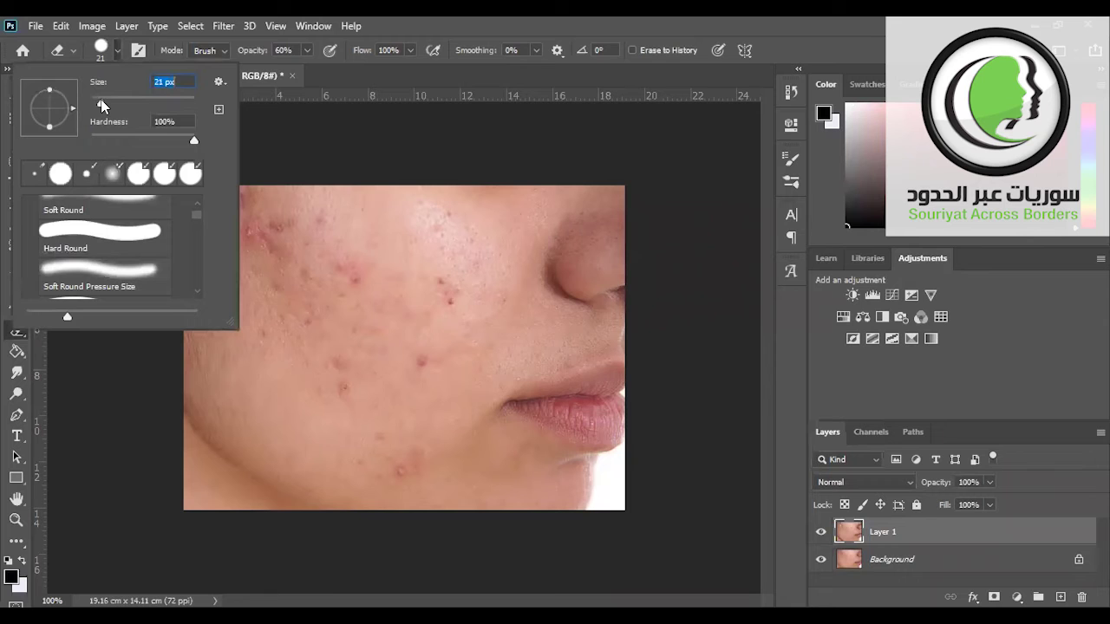
{"action": "left_click", "coordinate": [243, 233]}
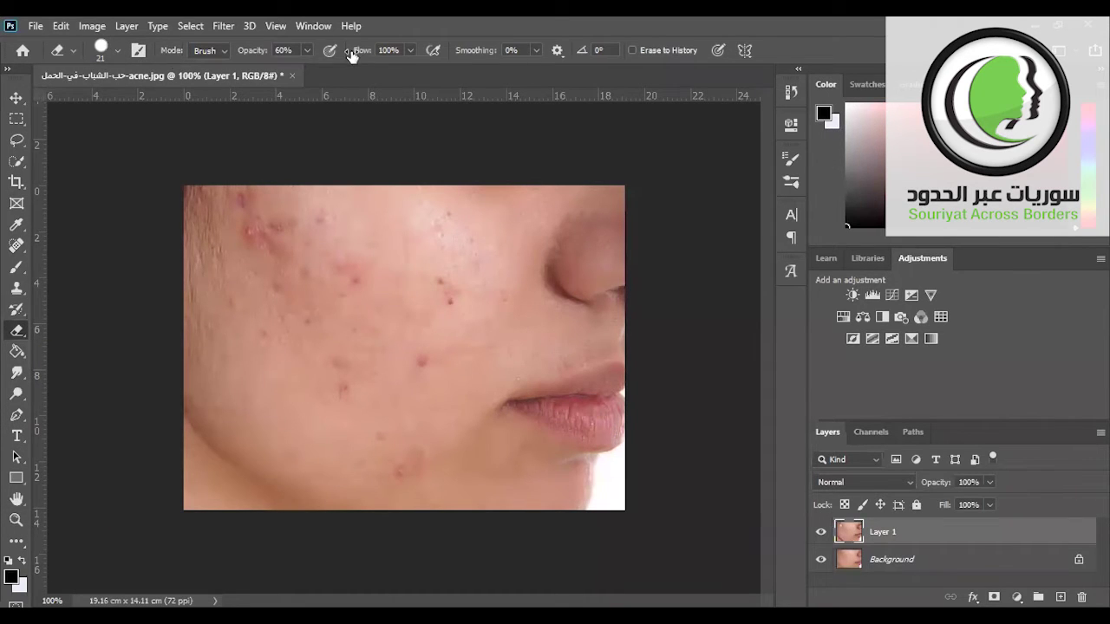
{"action": "left_click", "coordinate": [72, 50]}
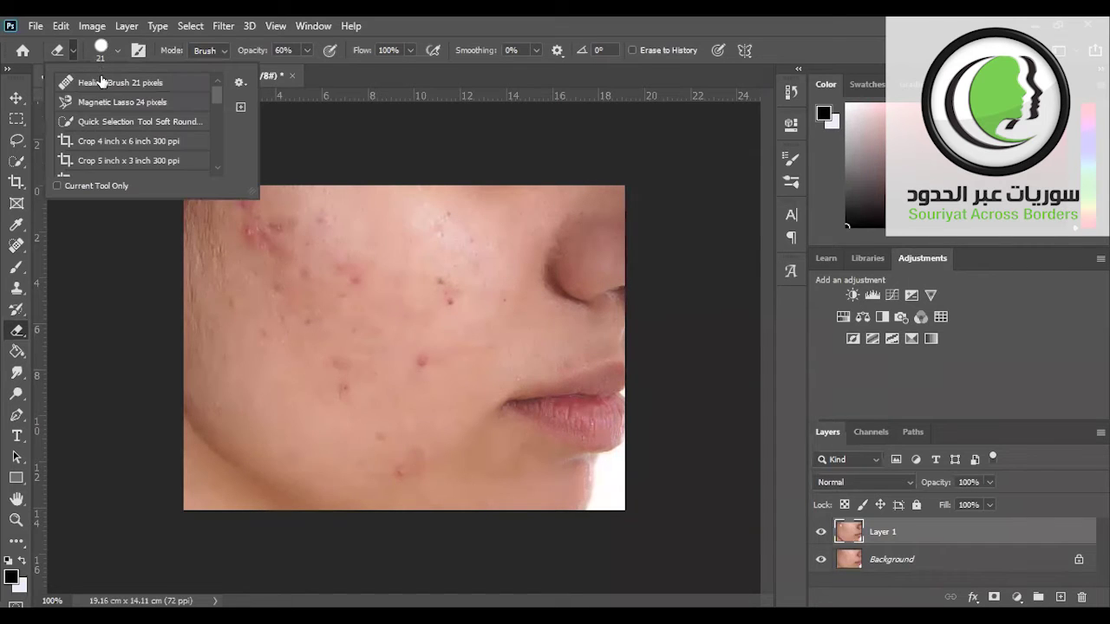
Step: Apply the Healing Brush 21 pixels preset and attempt healing, dismissing the source-point alerts
{"action": "left_click", "coordinate": [103, 81]}
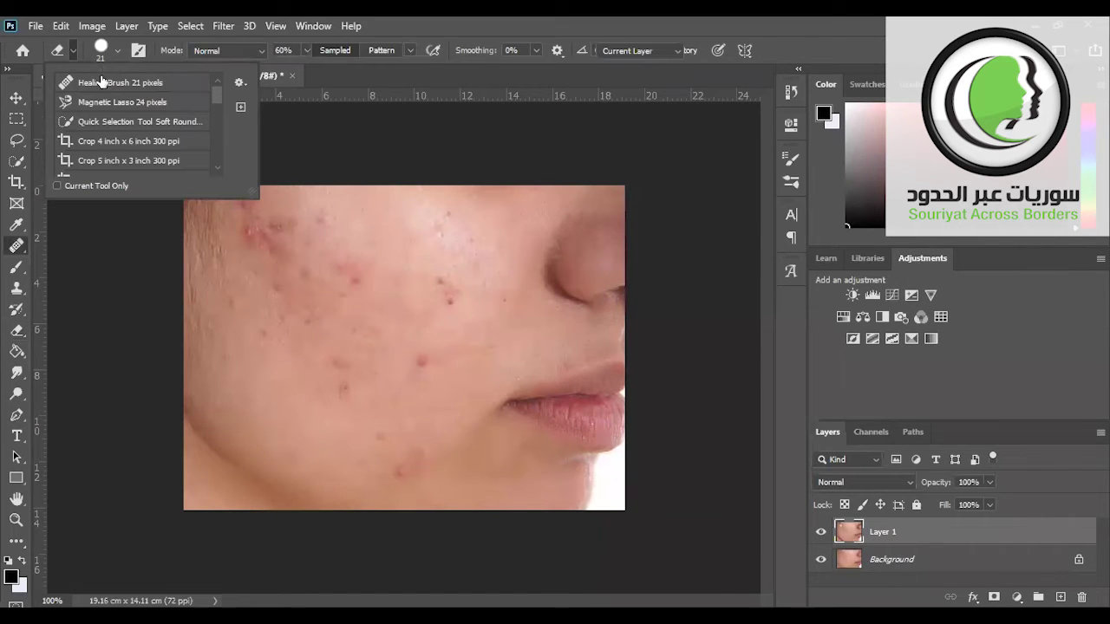
{"action": "left_click", "coordinate": [245, 254]}
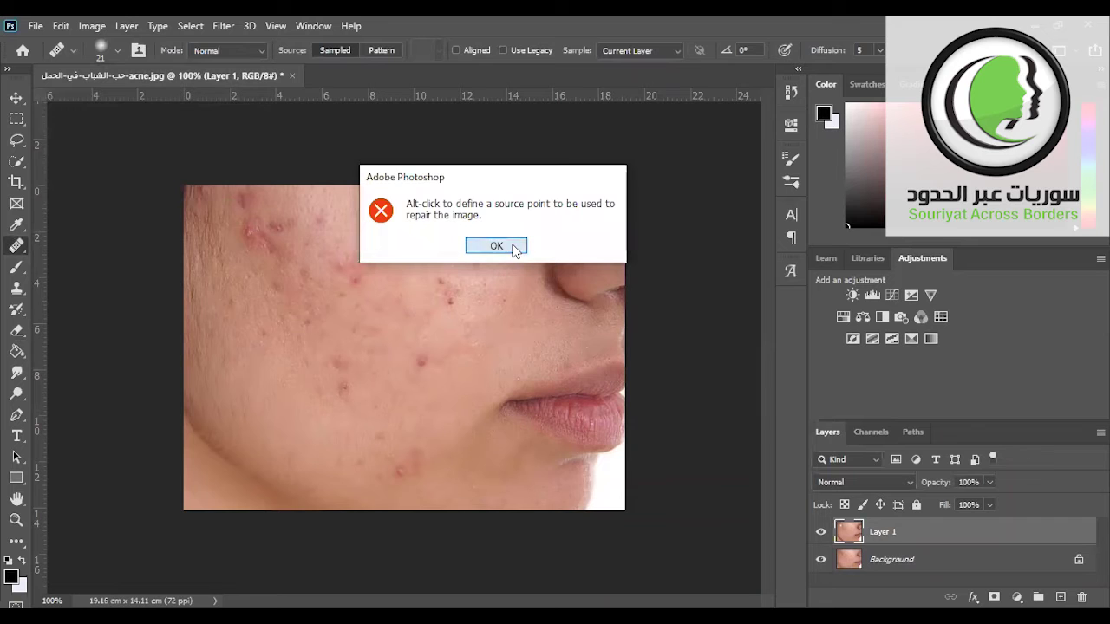
{"action": "left_click", "coordinate": [512, 247]}
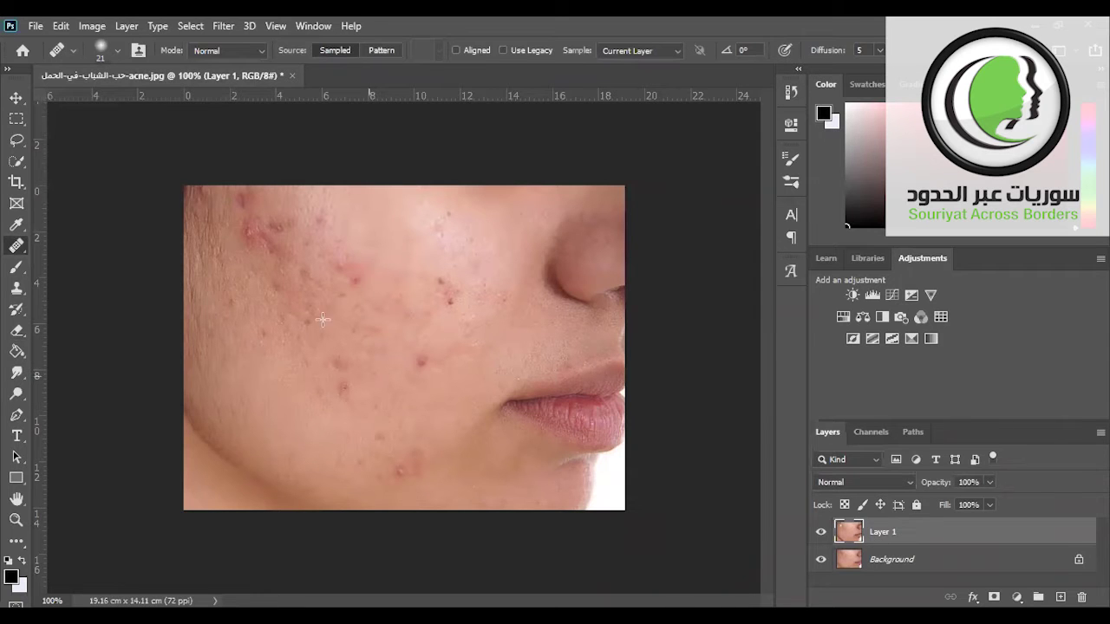
{"action": "left_click", "coordinate": [234, 229]}
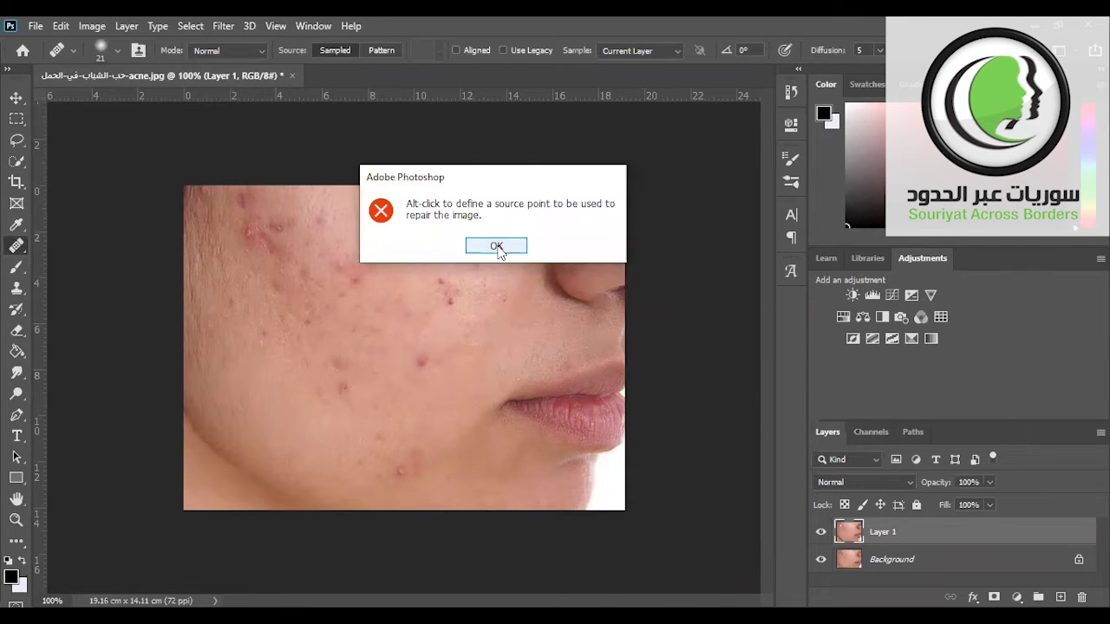
{"action": "left_click", "coordinate": [496, 246]}
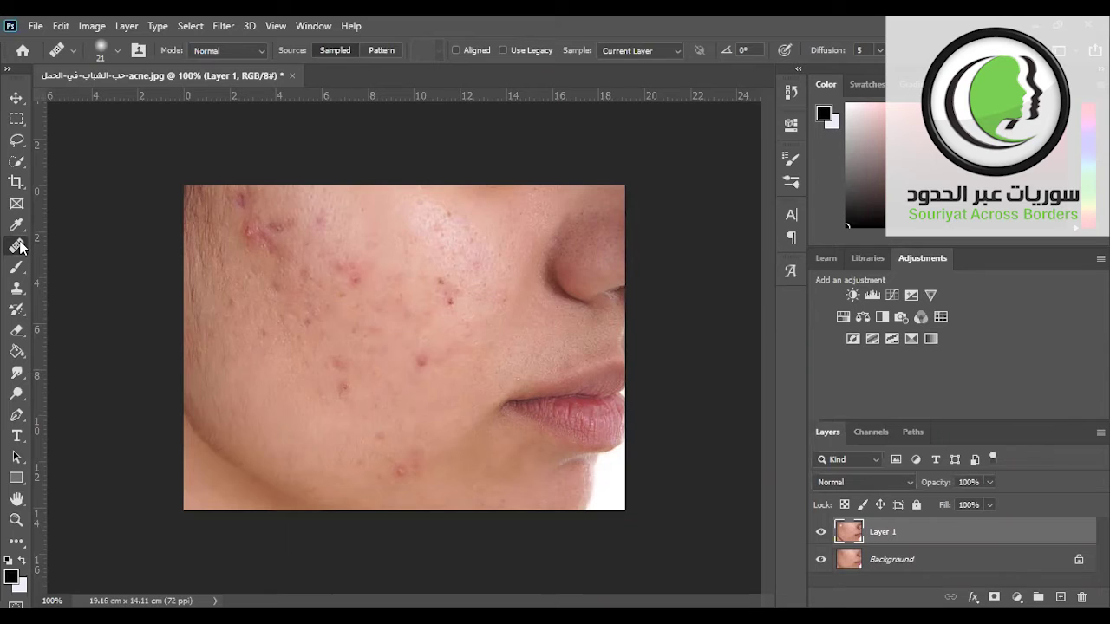
Step: Switch to the Spot Healing Brush and heal blemishes across the upper, mid and lower cheek
{"action": "right_click", "coordinate": [16, 245]}
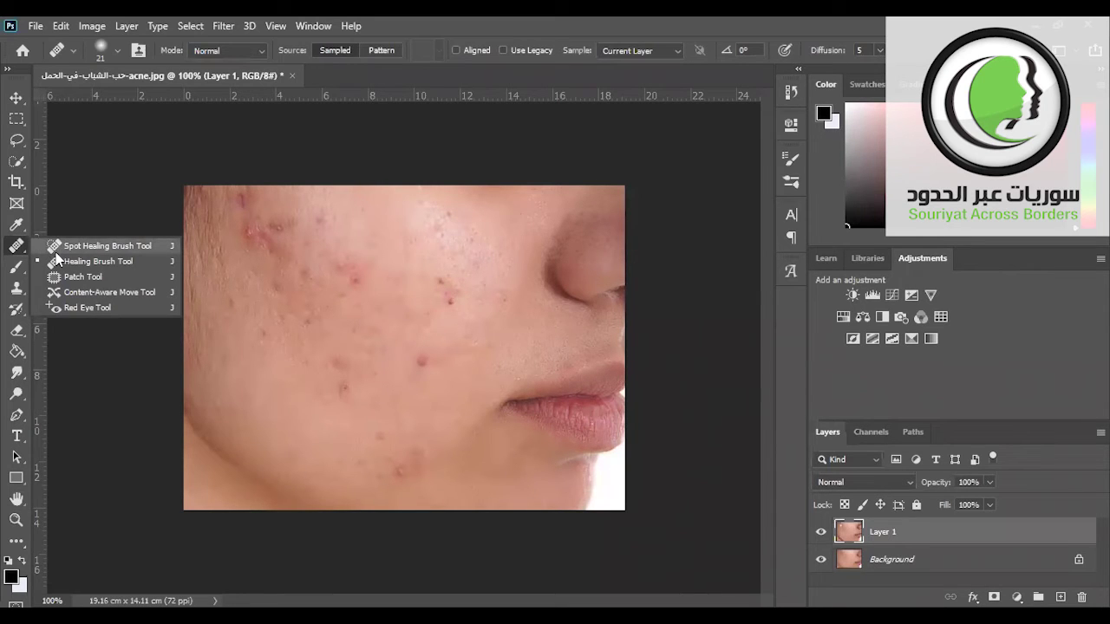
{"action": "left_click", "coordinate": [57, 246]}
{"action": "mouse_move", "coordinate": [241, 230]}
{"action": "left_mouse_down"}
{"action": "mouse_move", "coordinate": [254, 228]}
{"action": "mouse_move", "coordinate": [251, 208]}
{"action": "mouse_move", "coordinate": [272, 225]}
{"action": "left_mouse_up"}
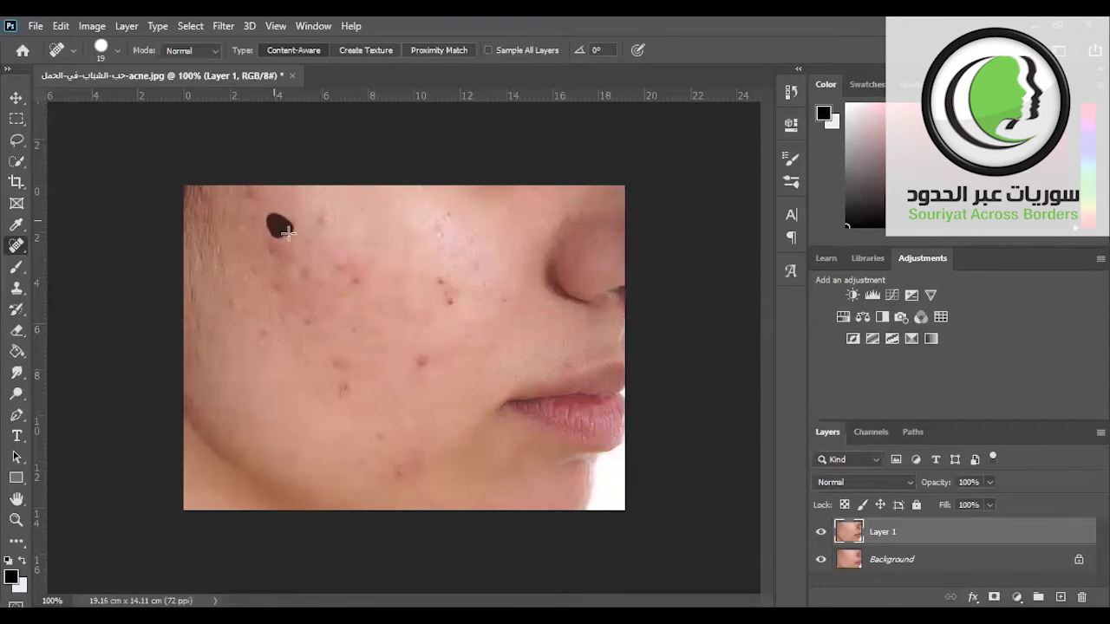
{"action": "left_click_drag", "start_coordinate": [313, 215], "coordinate": [327, 237]}
{"action": "left_click_drag", "start_coordinate": [352, 276], "coordinate": [356, 276]}
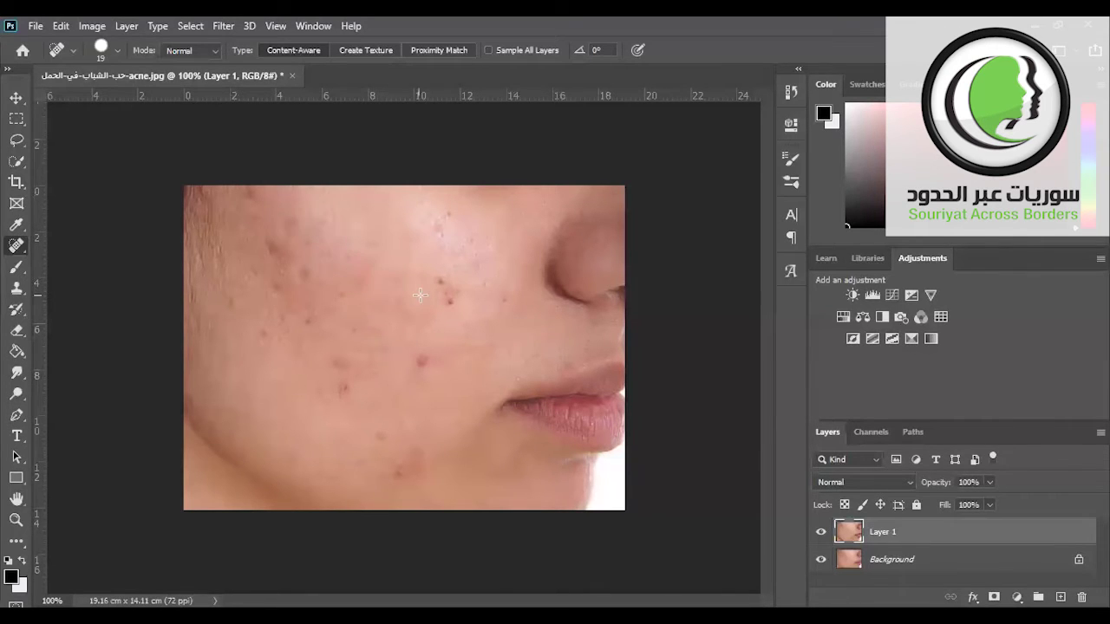
{"action": "left_click_drag", "start_coordinate": [447, 299], "coordinate": [437, 284]}
{"action": "left_click_drag", "start_coordinate": [415, 367], "coordinate": [415, 368]}
{"action": "left_click_drag", "start_coordinate": [336, 389], "coordinate": [340, 385]}
Step: Heal more blemishes on the left, upper-left and middle cheek and near the jawline
{"action": "left_click_drag", "start_coordinate": [265, 322], "coordinate": [274, 330]}
{"action": "mouse_move", "coordinate": [273, 291]}
{"action": "left_mouse_down"}
{"action": "mouse_move", "coordinate": [271, 241]}
{"action": "mouse_move", "coordinate": [292, 222]}
{"action": "left_mouse_up"}
{"action": "left_click_drag", "start_coordinate": [246, 194], "coordinate": [254, 187]}
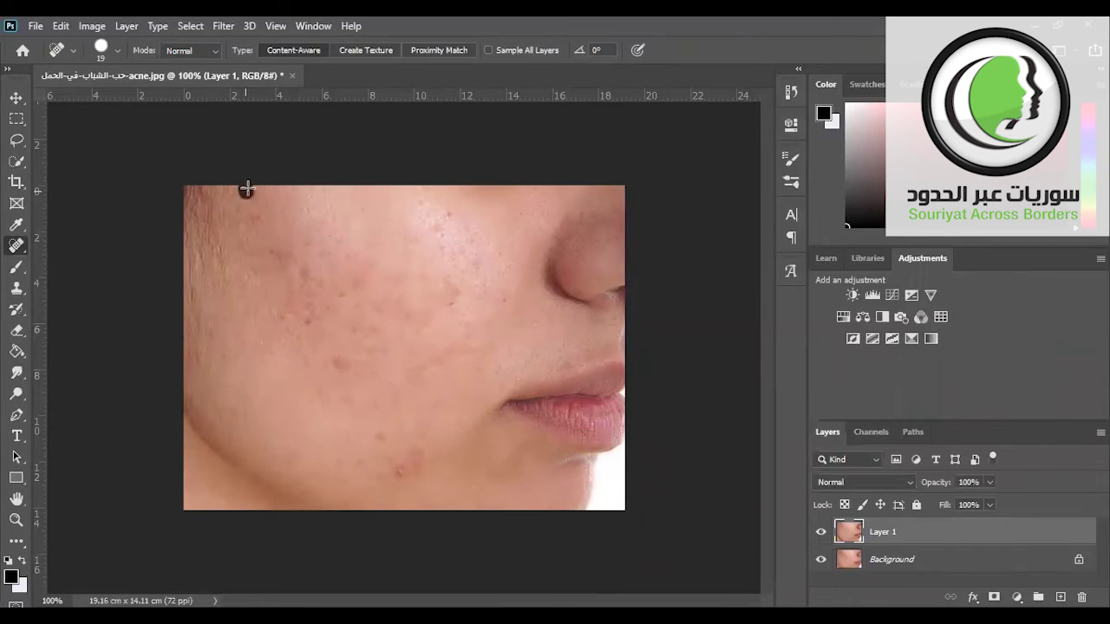
{"action": "left_click_drag", "start_coordinate": [335, 293], "coordinate": [345, 299]}
{"action": "left_click_drag", "start_coordinate": [350, 358], "coordinate": [338, 356]}
{"action": "mouse_move", "coordinate": [406, 468]}
{"action": "left_mouse_down"}
{"action": "mouse_move", "coordinate": [378, 436]}
{"action": "mouse_move", "coordinate": [362, 464]}
{"action": "left_mouse_up"}
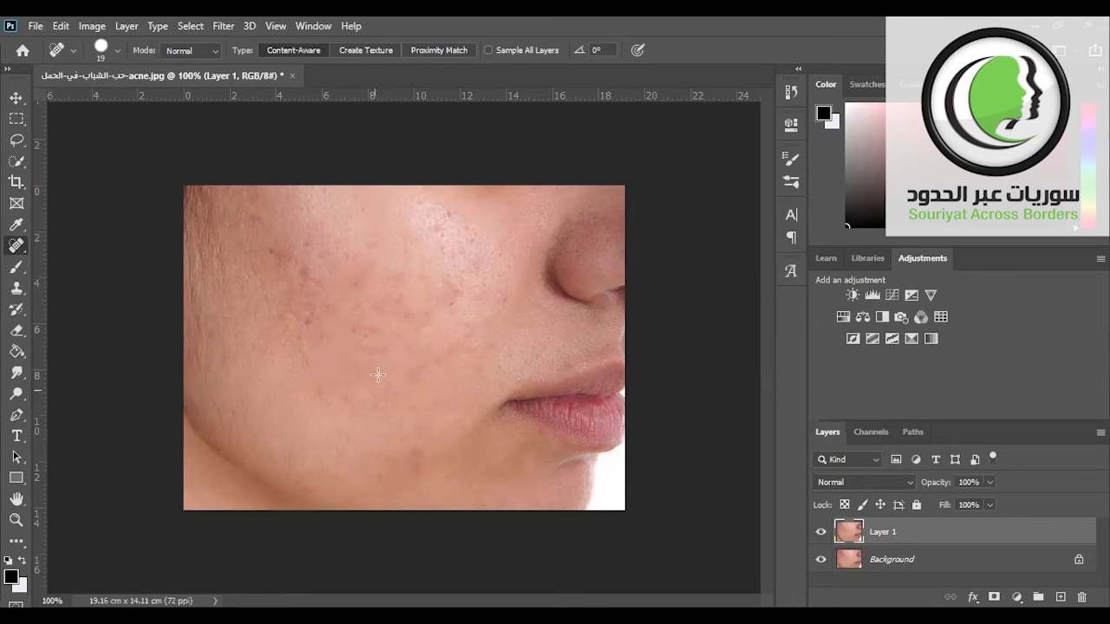
{"action": "left_click_drag", "start_coordinate": [367, 323], "coordinate": [355, 326]}
Step: Heal the small spots beside and below the nose and on the upper cheek
{"action": "left_click", "coordinate": [451, 292]}
{"action": "left_click", "coordinate": [448, 304]}
{"action": "left_click", "coordinate": [447, 215]}
{"action": "left_click_drag", "start_coordinate": [456, 239], "coordinate": [475, 247]}
{"action": "left_click", "coordinate": [309, 314]}
{"action": "left_click_drag", "start_coordinate": [309, 284], "coordinate": [297, 257]}
{"action": "left_click", "coordinate": [271, 251]}
{"action": "left_click", "coordinate": [312, 249]}
Step: Heal leftover marks near the nose, toward the lips, mid-cheek and at the jawline
{"action": "left_click_drag", "start_coordinate": [444, 245], "coordinate": [471, 247]}
{"action": "left_click_drag", "start_coordinate": [478, 286], "coordinate": [466, 321]}
{"action": "mouse_move", "coordinate": [310, 315]}
{"action": "left_mouse_down"}
{"action": "mouse_move", "coordinate": [308, 289]}
{"action": "mouse_move", "coordinate": [286, 274]}
{"action": "left_mouse_up"}
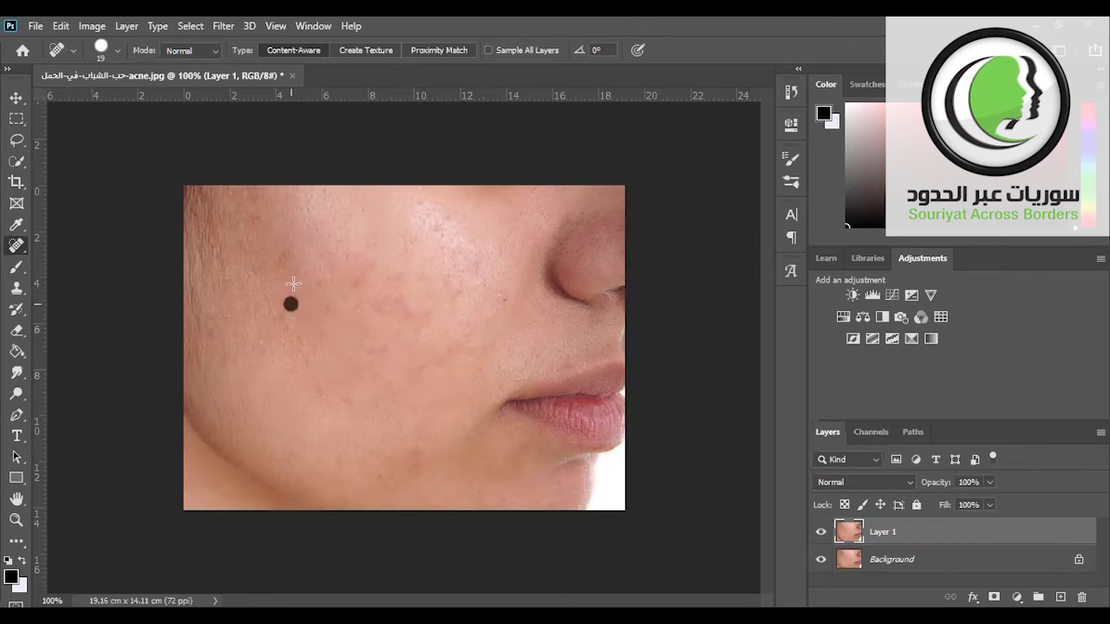
{"action": "left_click_drag", "start_coordinate": [248, 211], "coordinate": [251, 197]}
{"action": "left_click_drag", "start_coordinate": [401, 299], "coordinate": [371, 278]}
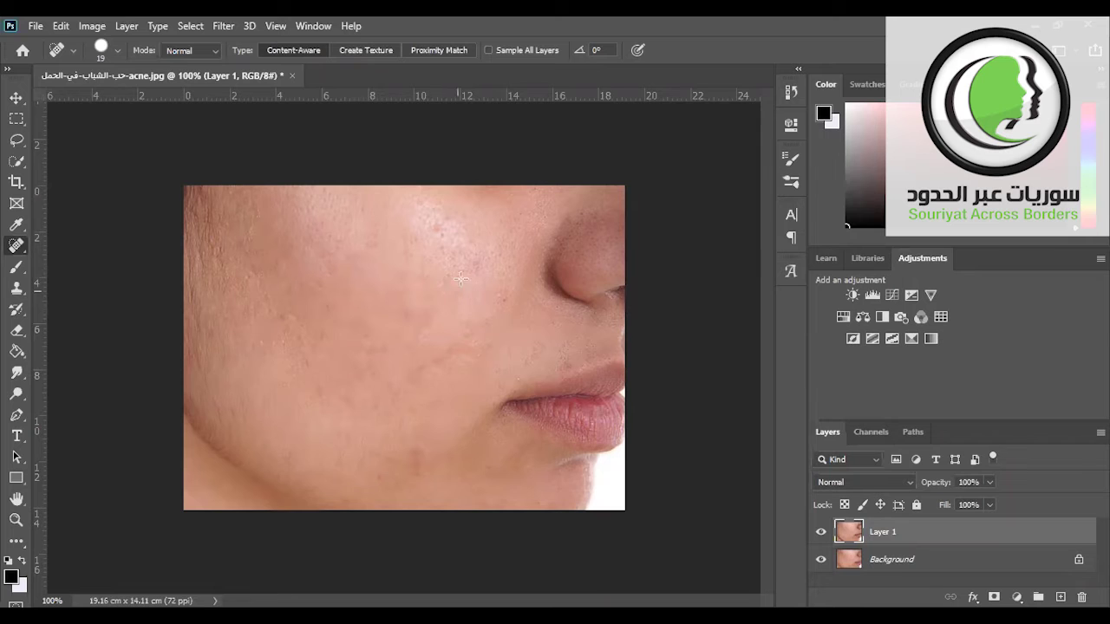
{"action": "left_click_drag", "start_coordinate": [458, 295], "coordinate": [455, 282]}
{"action": "mouse_move", "coordinate": [416, 463]}
{"action": "left_mouse_down"}
{"action": "mouse_move", "coordinate": [423, 453]}
{"action": "mouse_move", "coordinate": [419, 464]}
{"action": "left_mouse_up"}
Step: Heal faint marks on the mid, upper and lower cheek and near the jaw
{"action": "left_click_drag", "start_coordinate": [405, 322], "coordinate": [409, 295]}
{"action": "left_click_drag", "start_coordinate": [457, 236], "coordinate": [425, 217]}
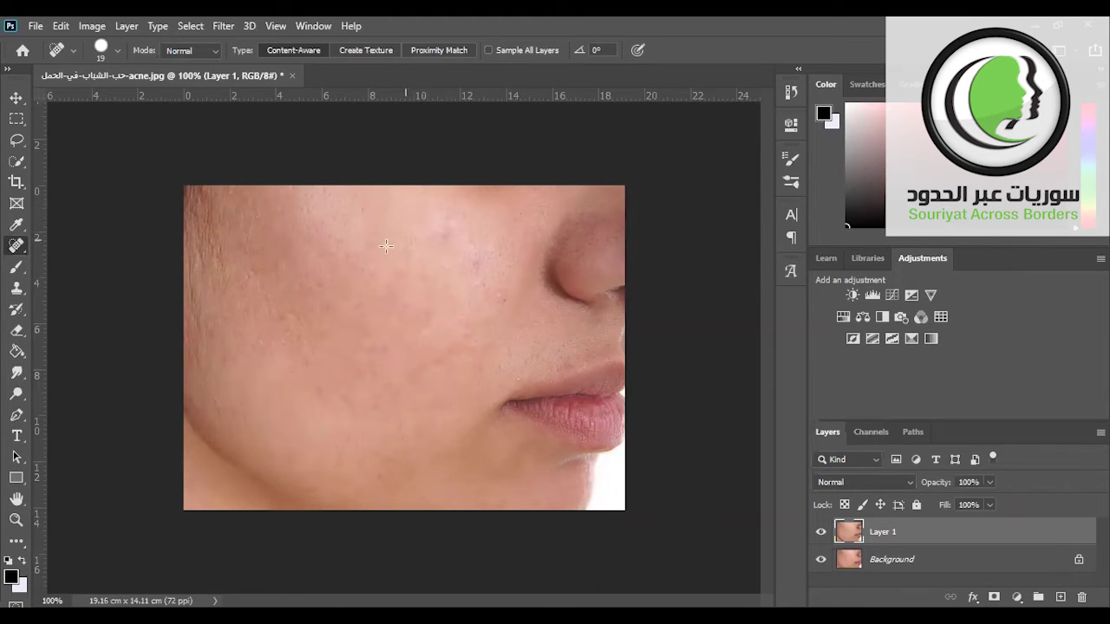
{"action": "left_click_drag", "start_coordinate": [329, 253], "coordinate": [349, 249]}
{"action": "left_click_drag", "start_coordinate": [404, 336], "coordinate": [410, 351]}
{"action": "mouse_move", "coordinate": [379, 466]}
{"action": "left_mouse_down"}
{"action": "mouse_move", "coordinate": [370, 470]}
{"action": "mouse_move", "coordinate": [449, 483]}
{"action": "left_mouse_up"}
{"action": "mouse_move", "coordinate": [406, 303]}
{"action": "left_mouse_down"}
{"action": "mouse_move", "coordinate": [357, 259]}
{"action": "mouse_move", "coordinate": [399, 305]}
{"action": "mouse_move", "coordinate": [379, 279]}
{"action": "mouse_move", "coordinate": [406, 295]}
{"action": "mouse_move", "coordinate": [391, 280]}
{"action": "mouse_move", "coordinate": [351, 305]}
{"action": "mouse_move", "coordinate": [375, 331]}
{"action": "mouse_move", "coordinate": [314, 292]}
{"action": "mouse_move", "coordinate": [290, 308]}
{"action": "mouse_move", "coordinate": [299, 325]}
{"action": "mouse_move", "coordinate": [292, 304]}
{"action": "mouse_move", "coordinate": [311, 316]}
{"action": "left_mouse_up"}
{"action": "left_click", "coordinate": [316, 284]}
{"action": "mouse_move", "coordinate": [343, 240]}
{"action": "left_mouse_down"}
{"action": "mouse_move", "coordinate": [321, 210]}
{"action": "mouse_move", "coordinate": [291, 206]}
{"action": "mouse_move", "coordinate": [310, 223]}
{"action": "left_mouse_up"}
Step: Smooth the upper cheek and heal remaining spots beside the nose and on the left cheek
{"action": "mouse_move", "coordinate": [359, 198]}
{"action": "left_mouse_down"}
{"action": "mouse_move", "coordinate": [338, 194]}
{"action": "mouse_move", "coordinate": [370, 228]}
{"action": "mouse_move", "coordinate": [353, 206]}
{"action": "mouse_move", "coordinate": [340, 236]}
{"action": "mouse_move", "coordinate": [355, 256]}
{"action": "mouse_move", "coordinate": [343, 231]}
{"action": "mouse_move", "coordinate": [338, 275]}
{"action": "mouse_move", "coordinate": [297, 251]}
{"action": "left_mouse_up"}
{"action": "mouse_move", "coordinate": [477, 277]}
{"action": "left_mouse_down"}
{"action": "mouse_move", "coordinate": [433, 216]}
{"action": "mouse_move", "coordinate": [436, 230]}
{"action": "mouse_move", "coordinate": [392, 222]}
{"action": "mouse_move", "coordinate": [411, 240]}
{"action": "mouse_move", "coordinate": [370, 259]}
{"action": "mouse_move", "coordinate": [390, 262]}
{"action": "left_mouse_up"}
{"action": "mouse_move", "coordinate": [471, 254]}
{"action": "left_mouse_down"}
{"action": "mouse_move", "coordinate": [481, 228]}
{"action": "mouse_move", "coordinate": [489, 244]}
{"action": "left_mouse_up"}
{"action": "left_click_drag", "start_coordinate": [437, 214], "coordinate": [436, 208]}
{"action": "left_click_drag", "start_coordinate": [394, 371], "coordinate": [411, 371]}
{"action": "left_click_drag", "start_coordinate": [501, 260], "coordinate": [511, 272]}
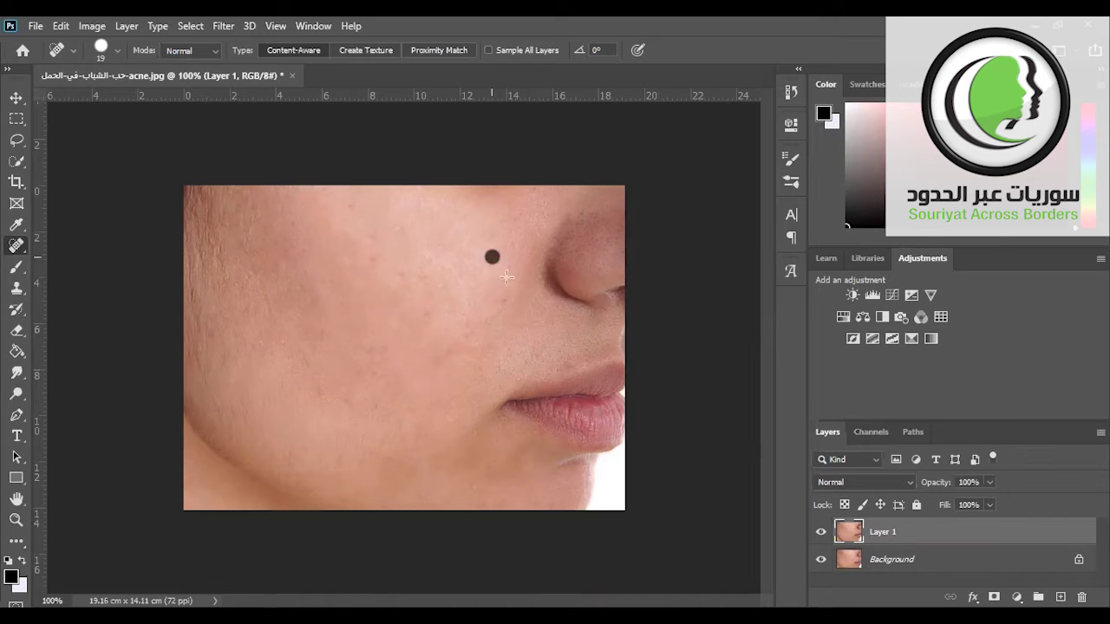
{"action": "mouse_move", "coordinate": [252, 287]}
{"action": "left_mouse_down"}
{"action": "mouse_move", "coordinate": [265, 322]}
{"action": "mouse_move", "coordinate": [277, 322]}
{"action": "left_mouse_up"}
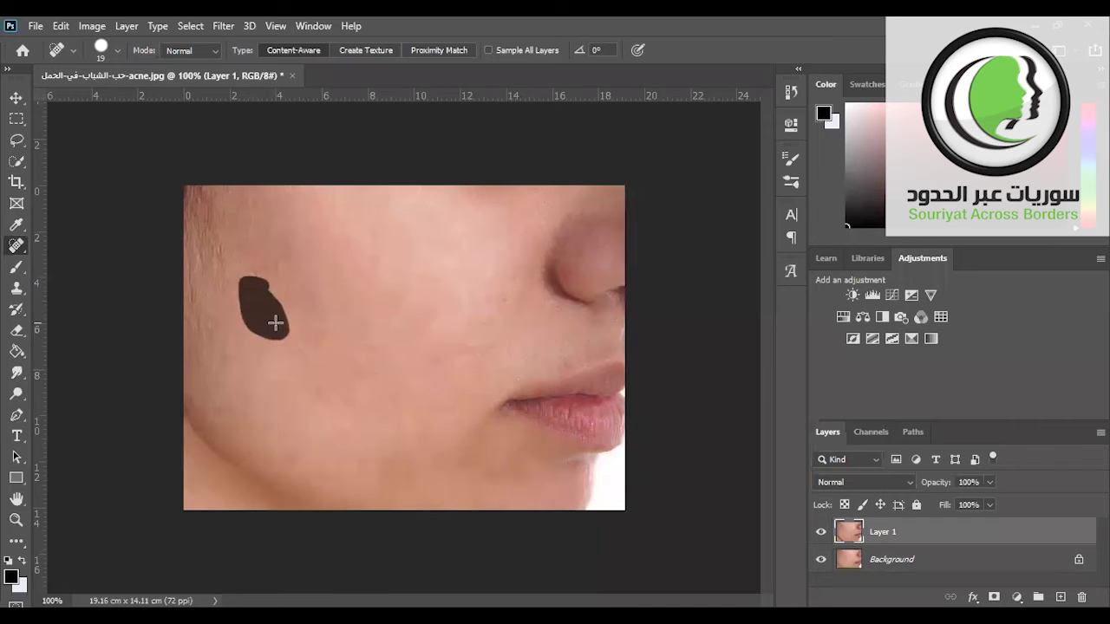
{"action": "mouse_move", "coordinate": [325, 375]}
{"action": "left_mouse_down"}
{"action": "mouse_move", "coordinate": [332, 417]}
{"action": "mouse_move", "coordinate": [309, 377]}
{"action": "mouse_move", "coordinate": [321, 396]}
{"action": "left_mouse_up"}
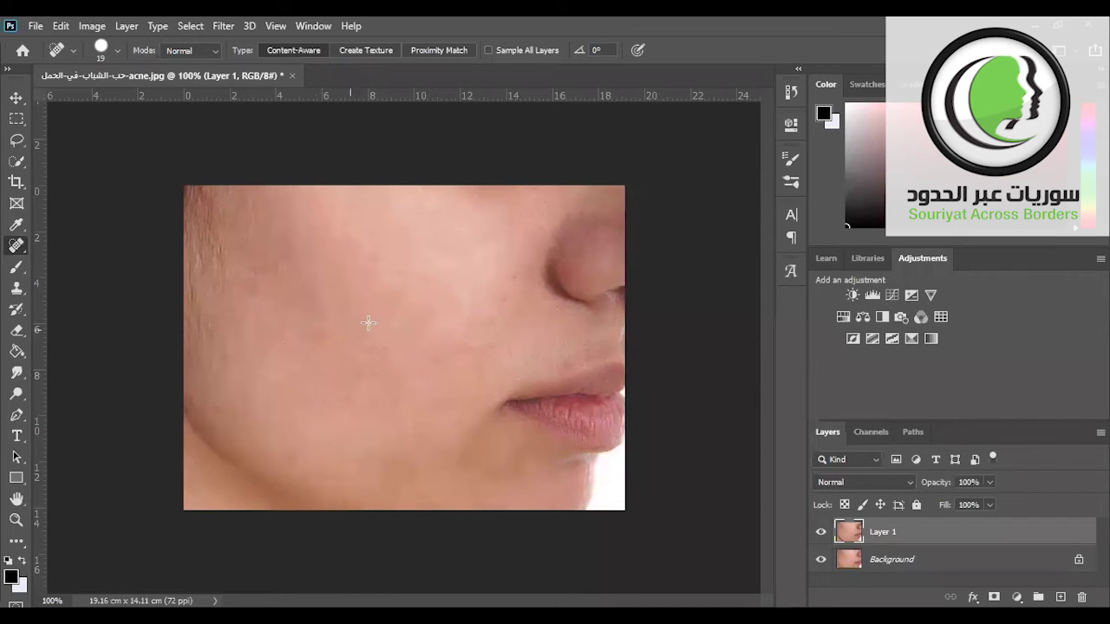
{"action": "left_click_drag", "start_coordinate": [364, 249], "coordinate": [362, 242]}
Step: Toggle Layer 1's visibility twice to compare before and after, leaving it visible
{"action": "left_click", "coordinate": [821, 533]}
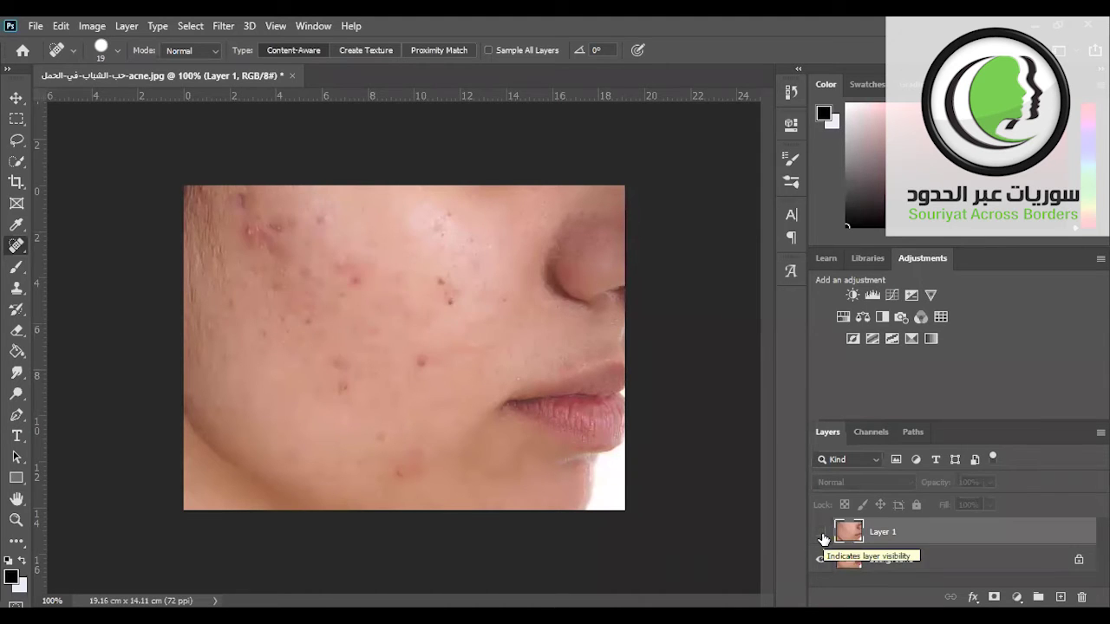
{"action": "left_click", "coordinate": [821, 533]}
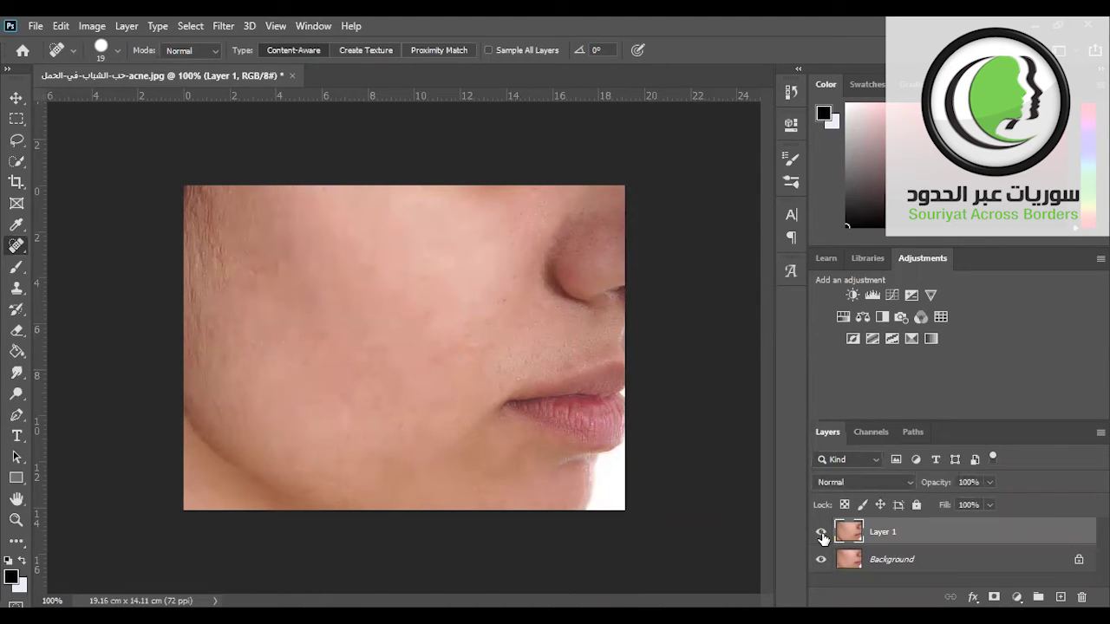
{"action": "left_click", "coordinate": [820, 533]}
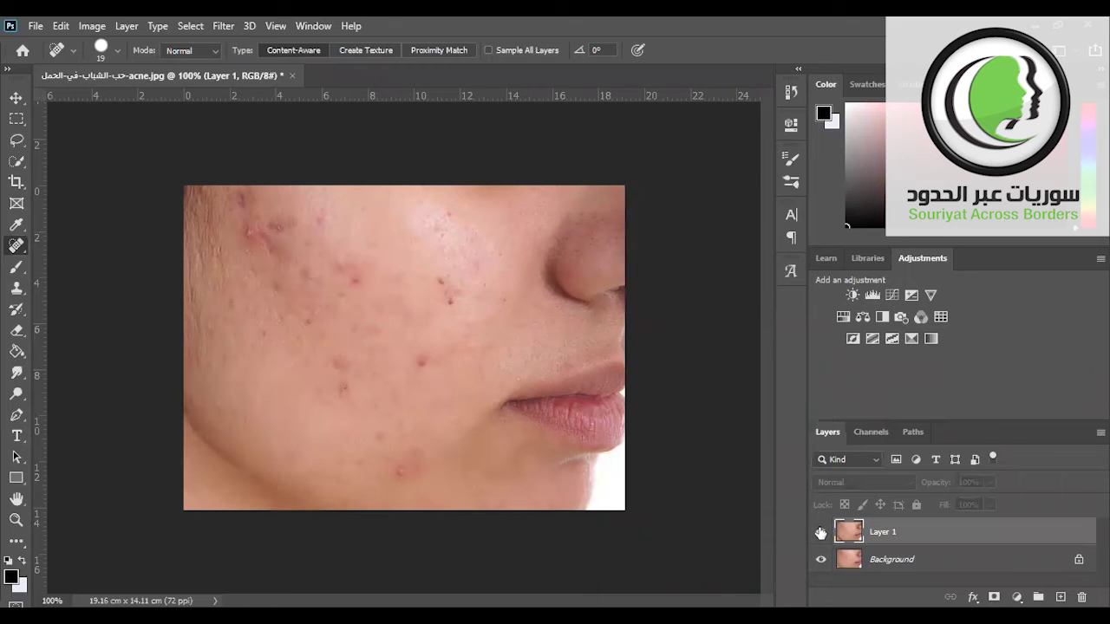
{"action": "left_click", "coordinate": [820, 533]}
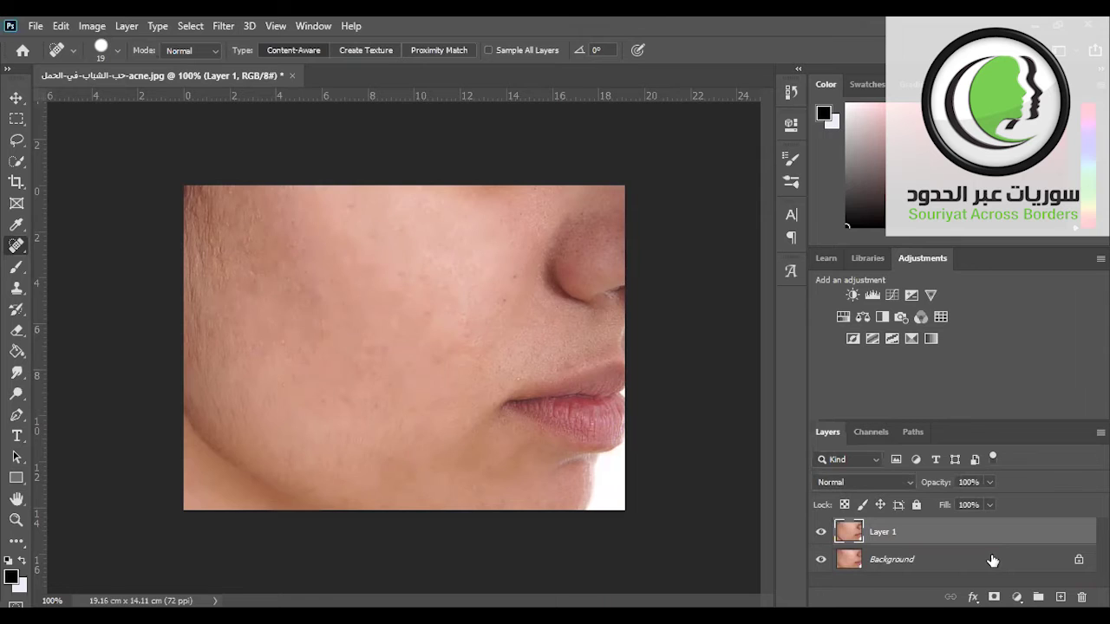
Step: Duplicate Layer 1 into Layer 1 copy, then select the Eraser tool
{"action": "key", "text": "ctrl+j"}
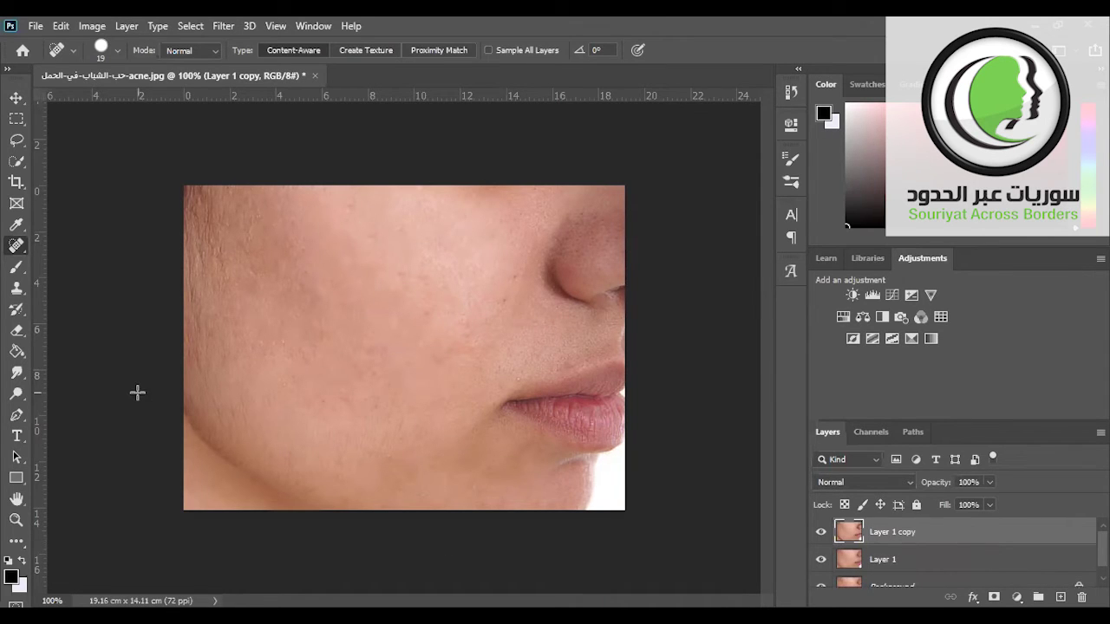
{"action": "left_click", "coordinate": [22, 336]}
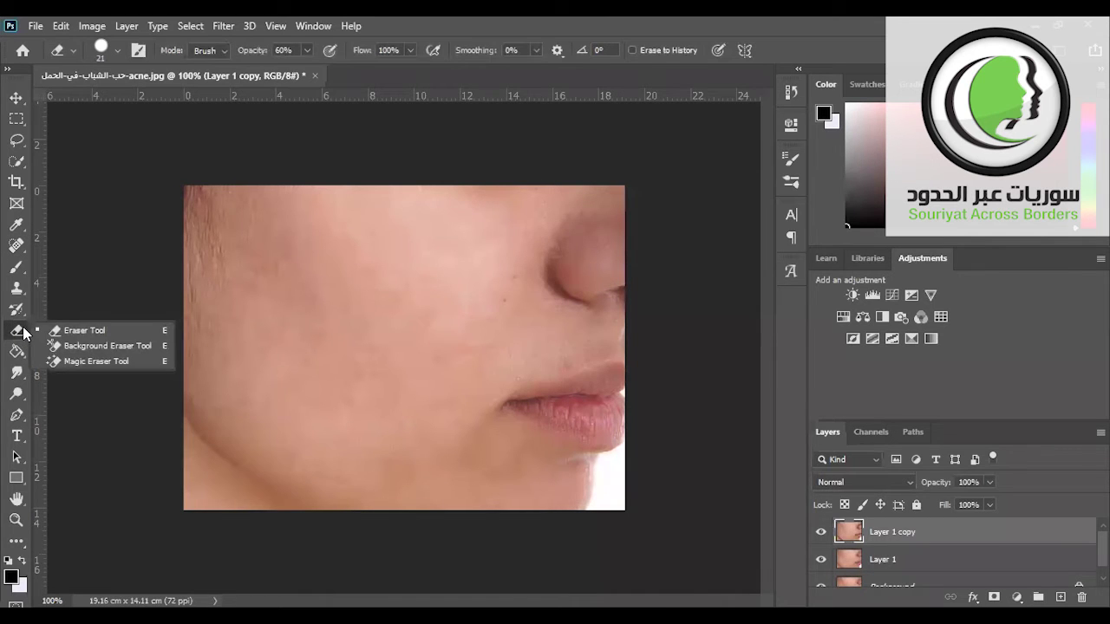
Step: Switch to the Mixer Brush Tool with the Moist, Heavy Mix preset
{"action": "left_click", "coordinate": [20, 262]}
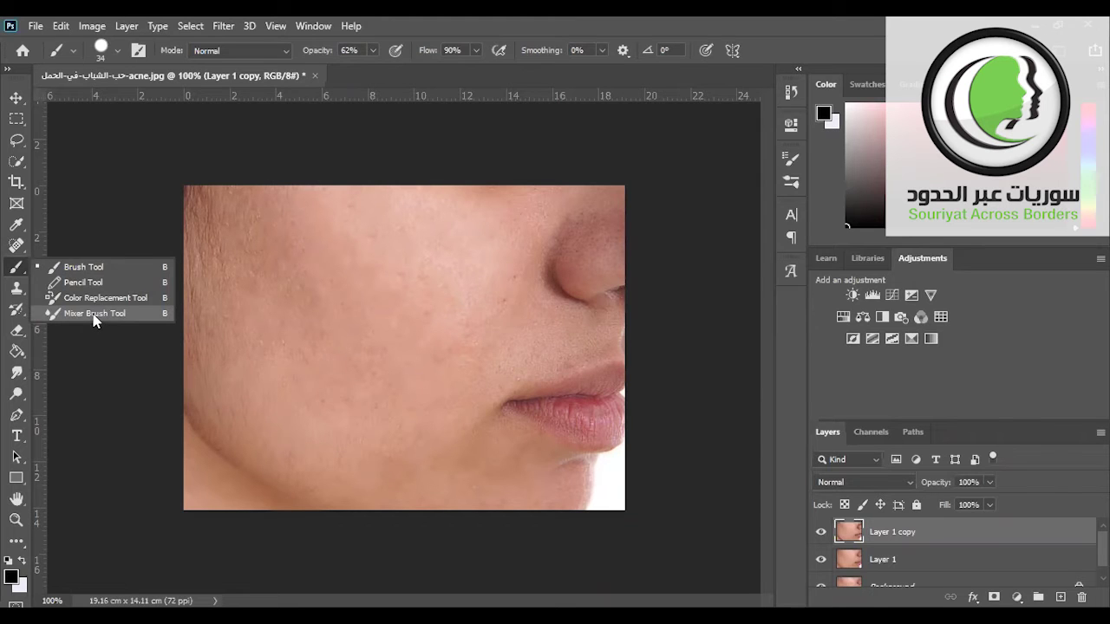
{"action": "left_click", "coordinate": [95, 313]}
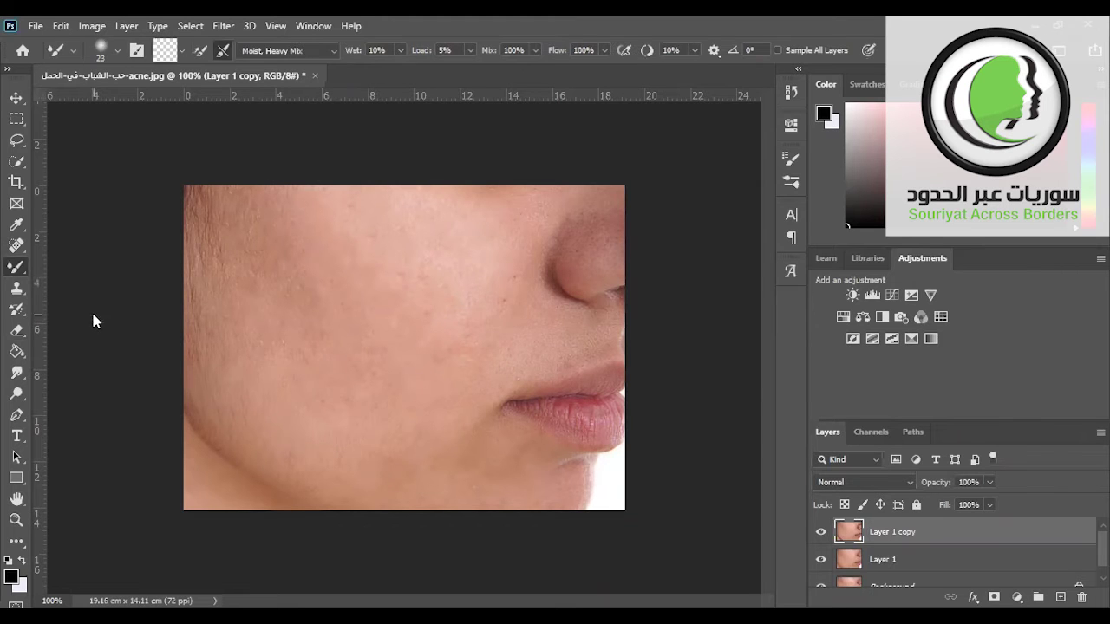
{"action": "left_click", "coordinate": [335, 52]}
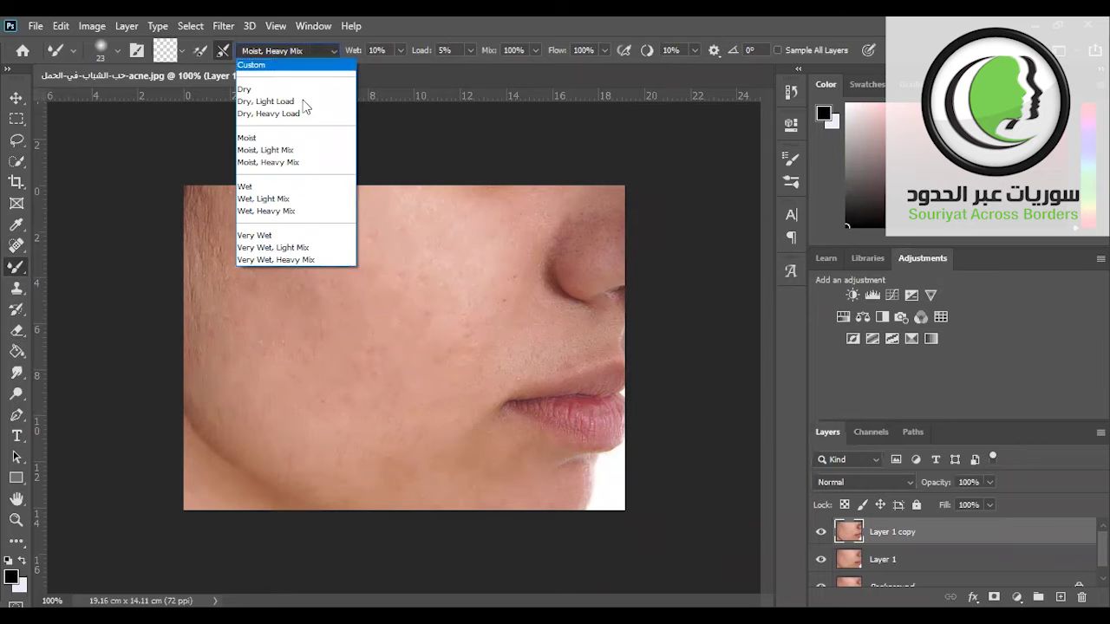
{"action": "left_click", "coordinate": [304, 166]}
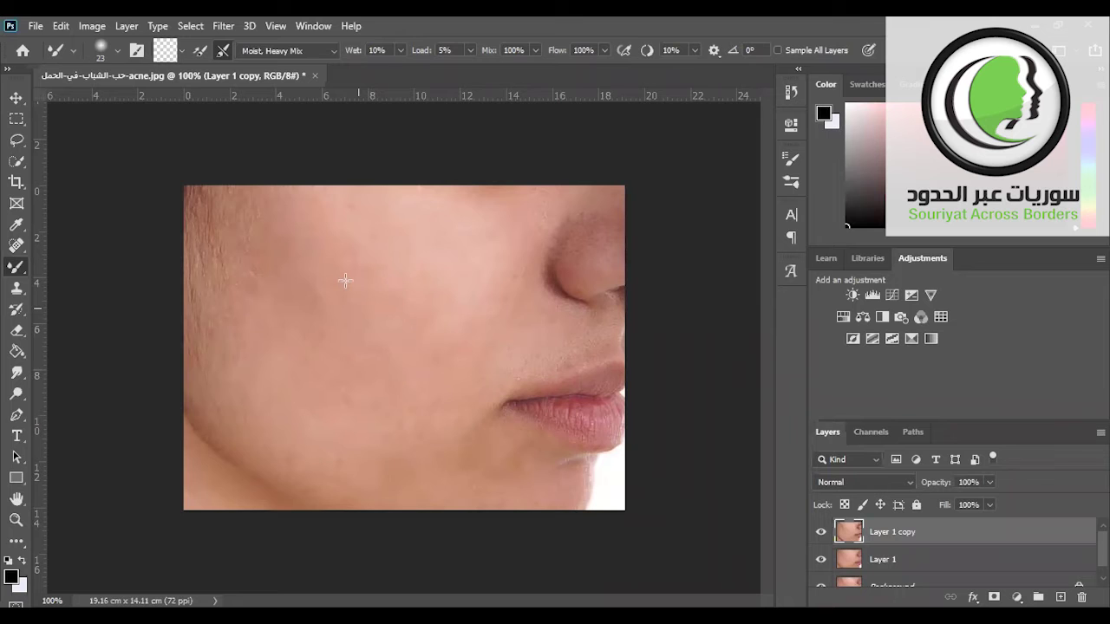
{"action": "left_click", "coordinate": [821, 532]}
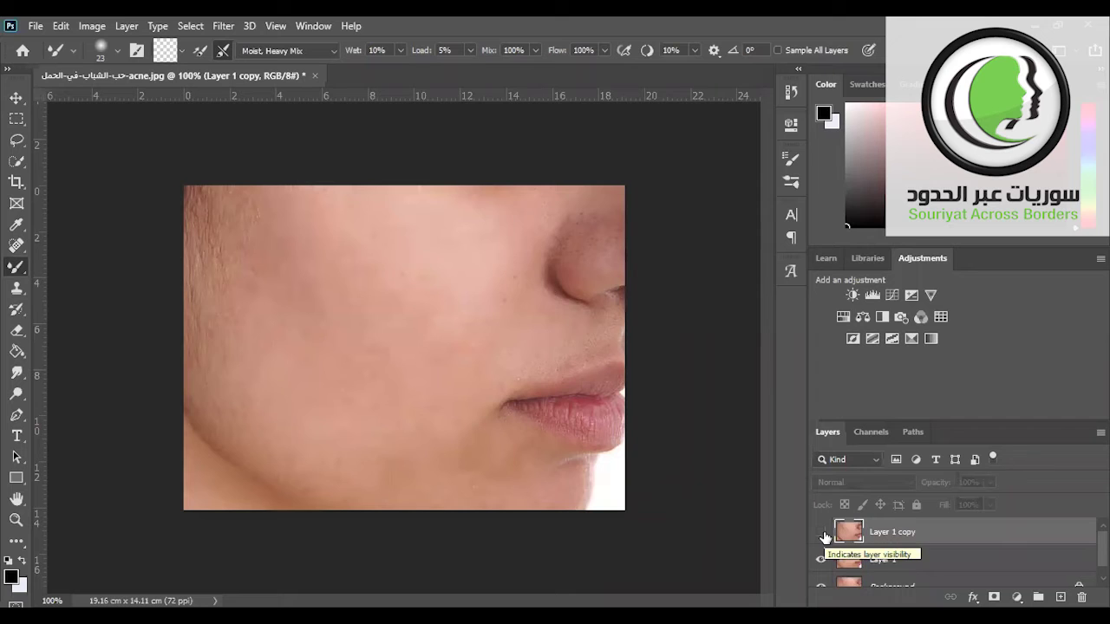
{"action": "left_click", "coordinate": [822, 534]}
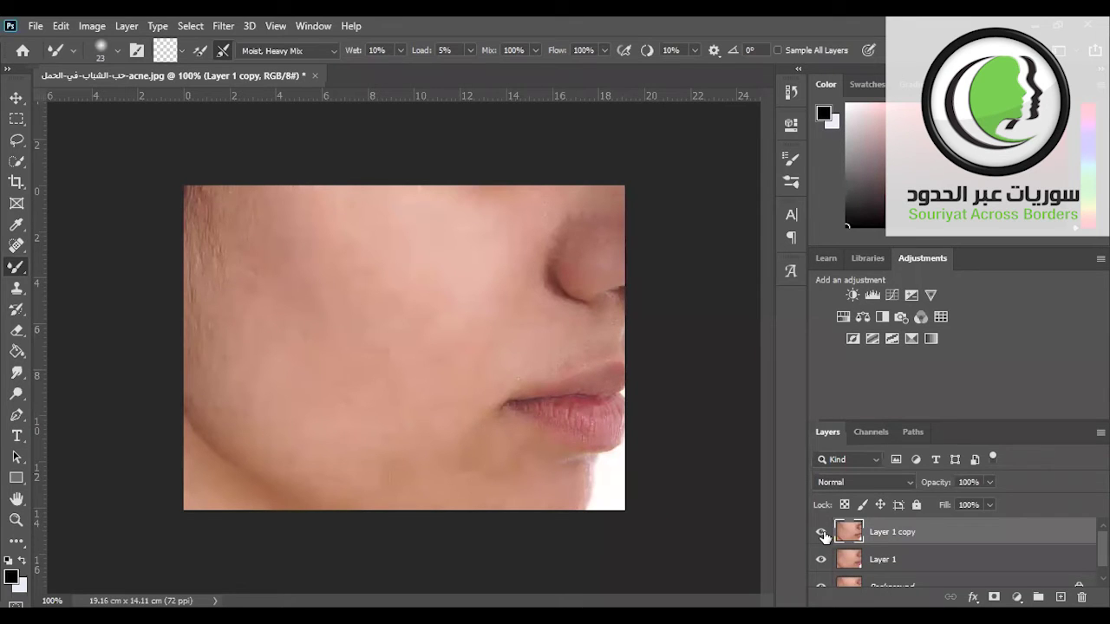
{"action": "left_click", "coordinate": [822, 534]}
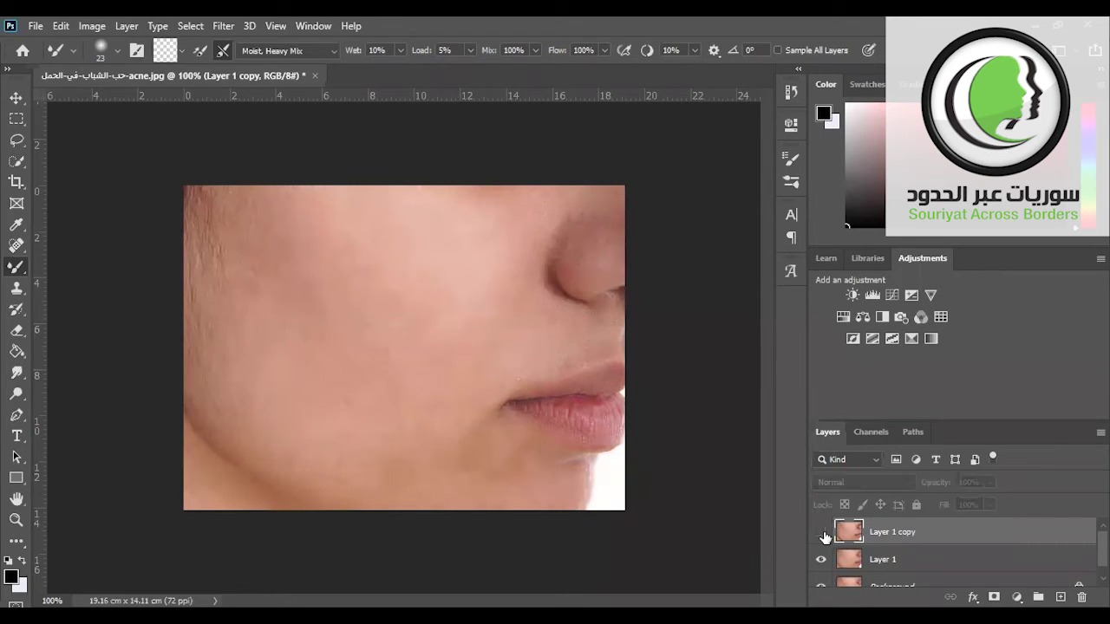
{"action": "left_click", "coordinate": [822, 533]}
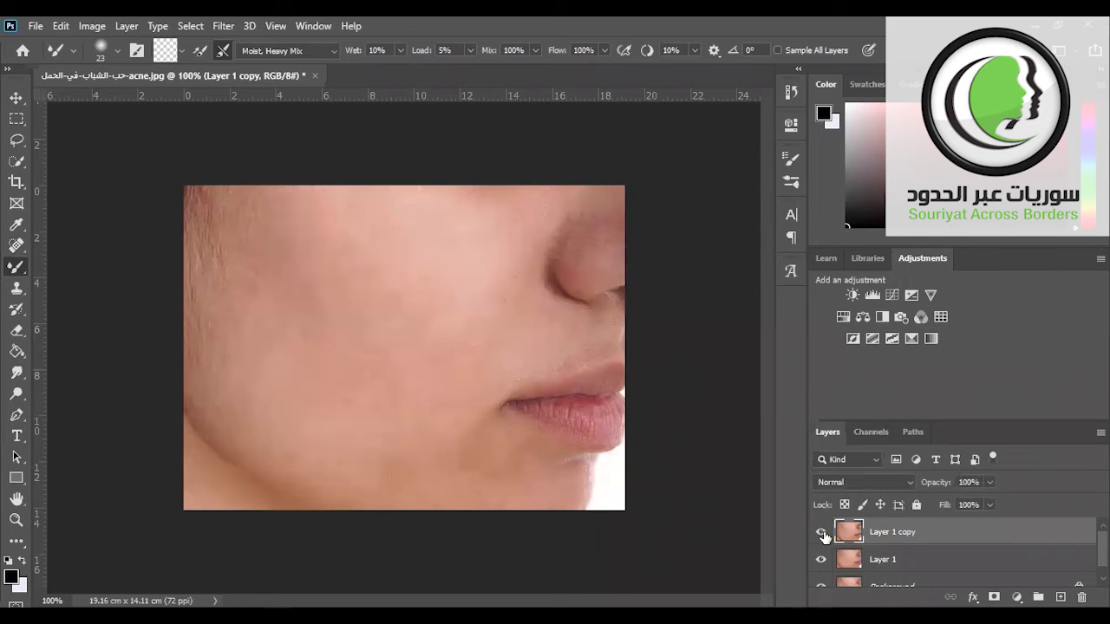
{"action": "left_click", "coordinate": [822, 533]}
{"action": "left_click", "coordinate": [821, 533]}
{"action": "scroll", "coordinate": [1073, 555], "scroll_direction": "down", "scroll_amount": 1}
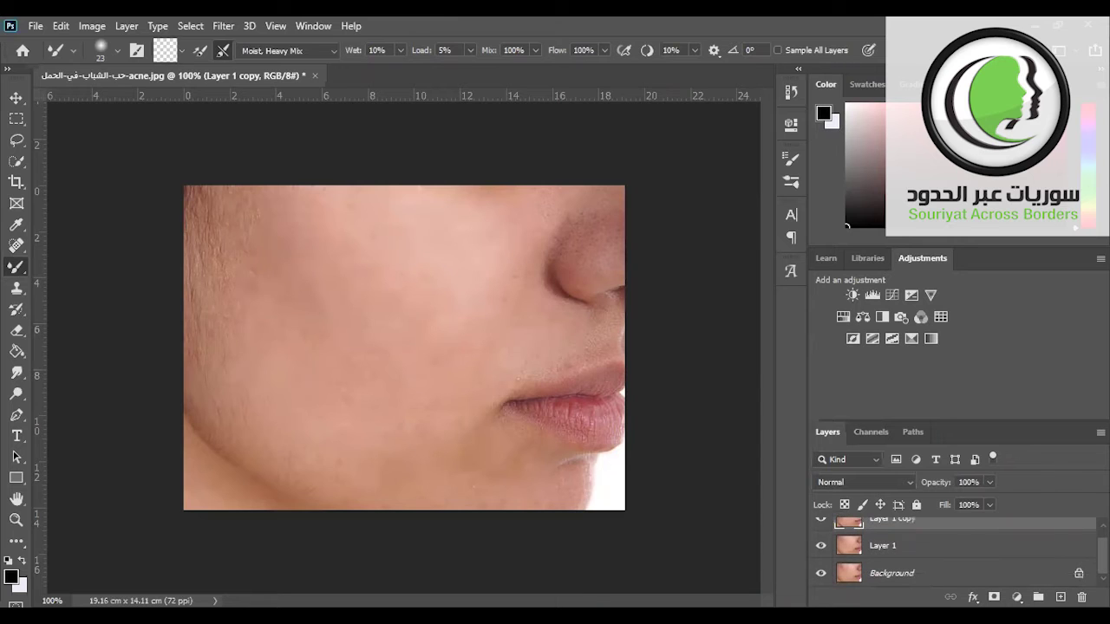
{"action": "left_click", "coordinate": [820, 545]}
{"action": "left_click", "coordinate": [820, 520]}
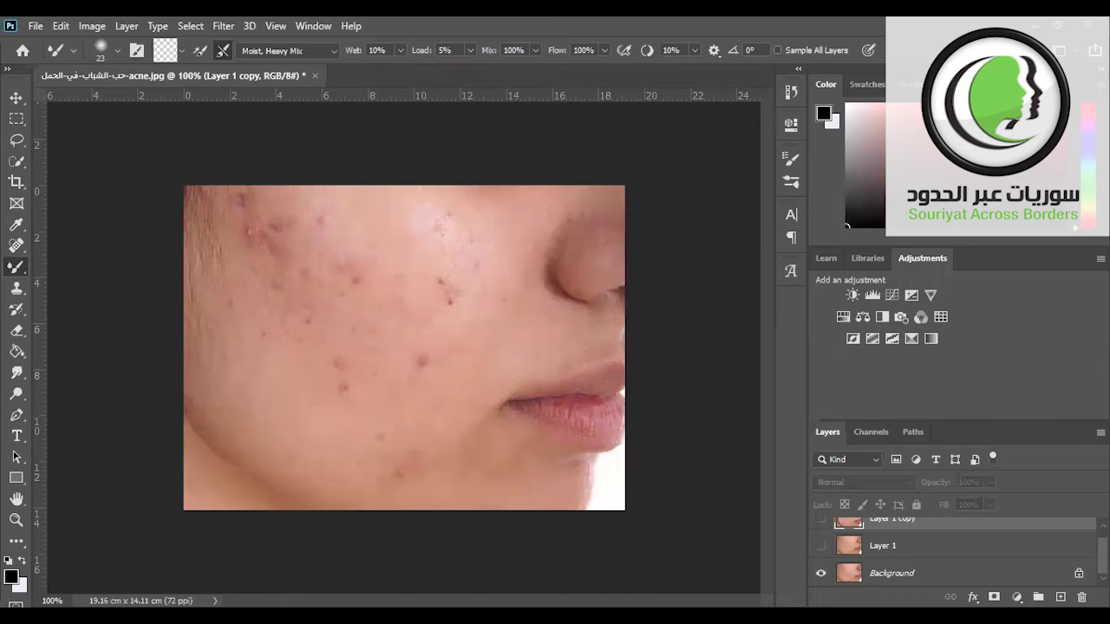
{"action": "left_click", "coordinate": [820, 545]}
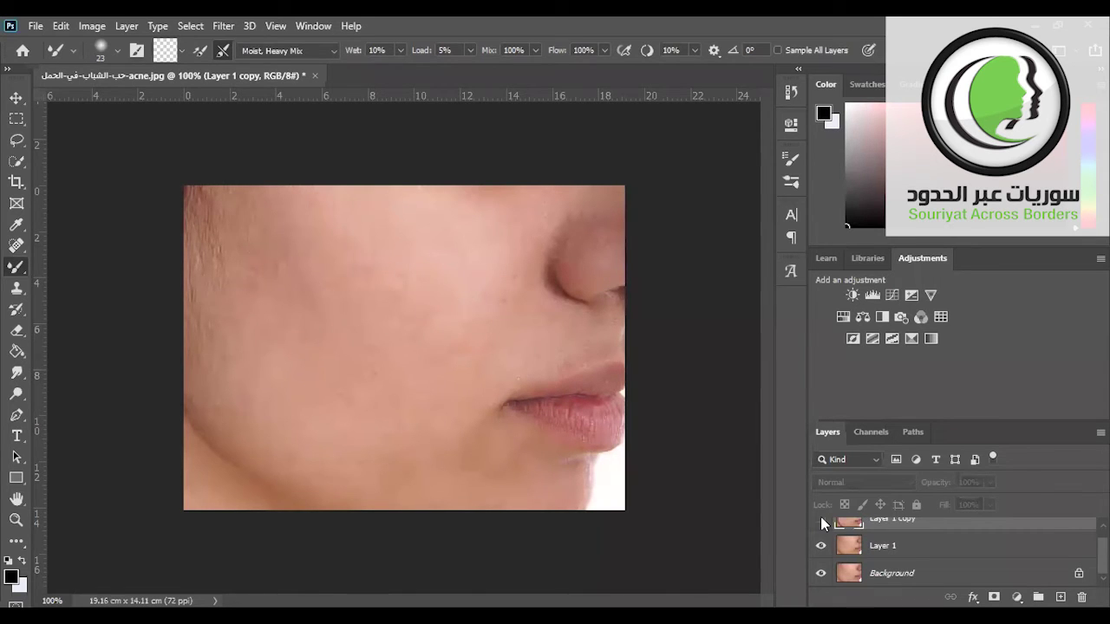
{"action": "left_click", "coordinate": [822, 520]}
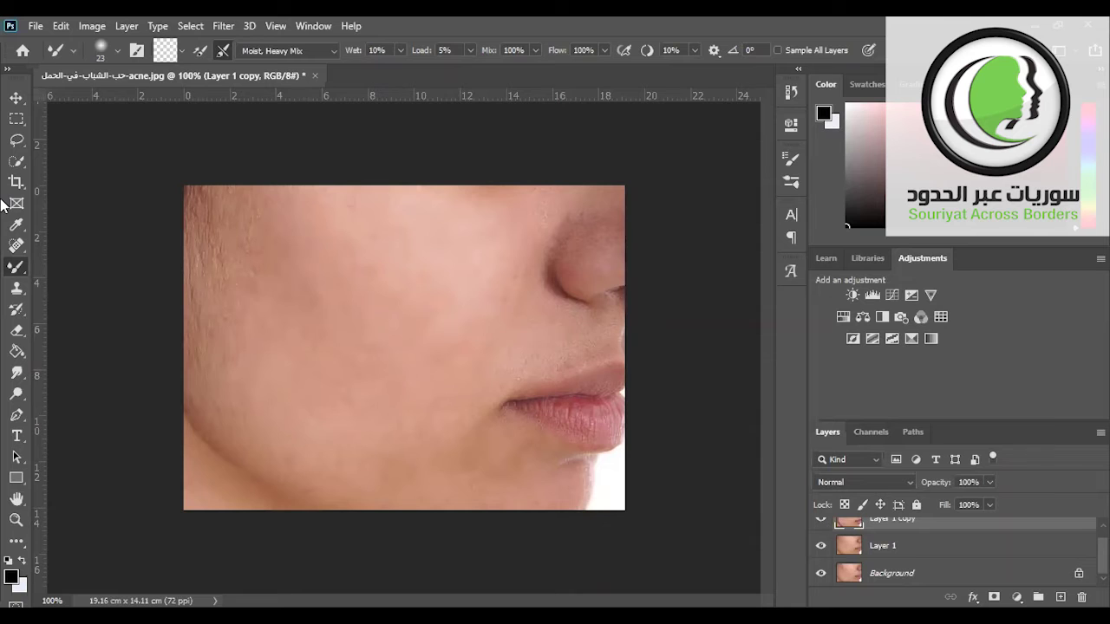
Step: Select the Spot Healing Brush tool from the toolbar
{"action": "left_click", "coordinate": [16, 247]}
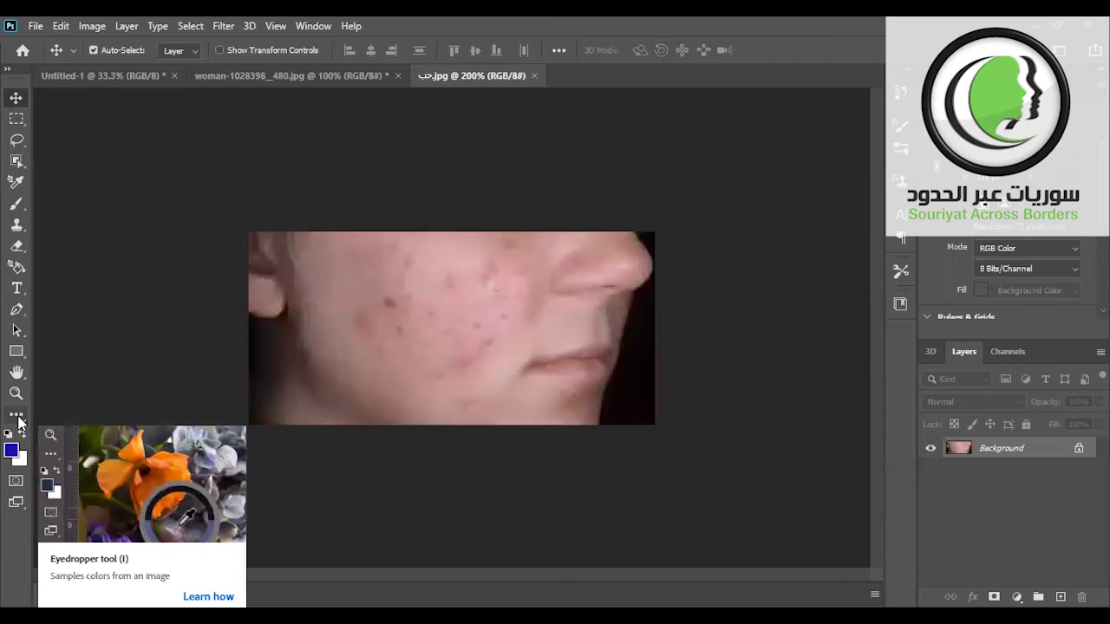
Step: Heal the acne across the middle of the cheek with the Spot Healing Brush
{"action": "key", "text": "i"}
{"action": "left_click", "coordinate": [18, 417]}
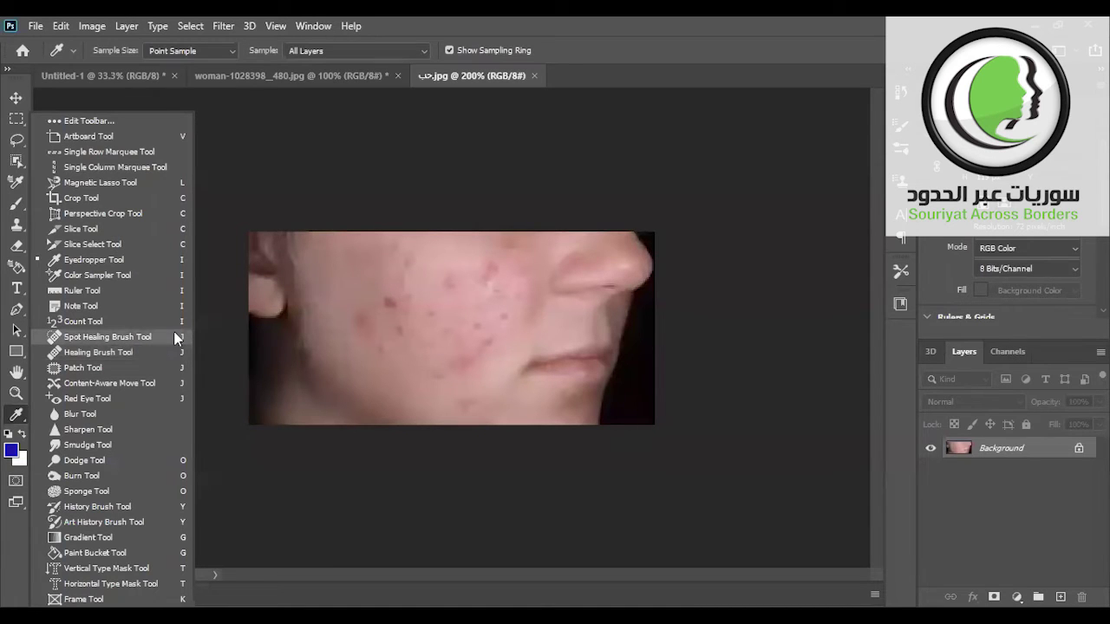
{"action": "left_click", "coordinate": [175, 336]}
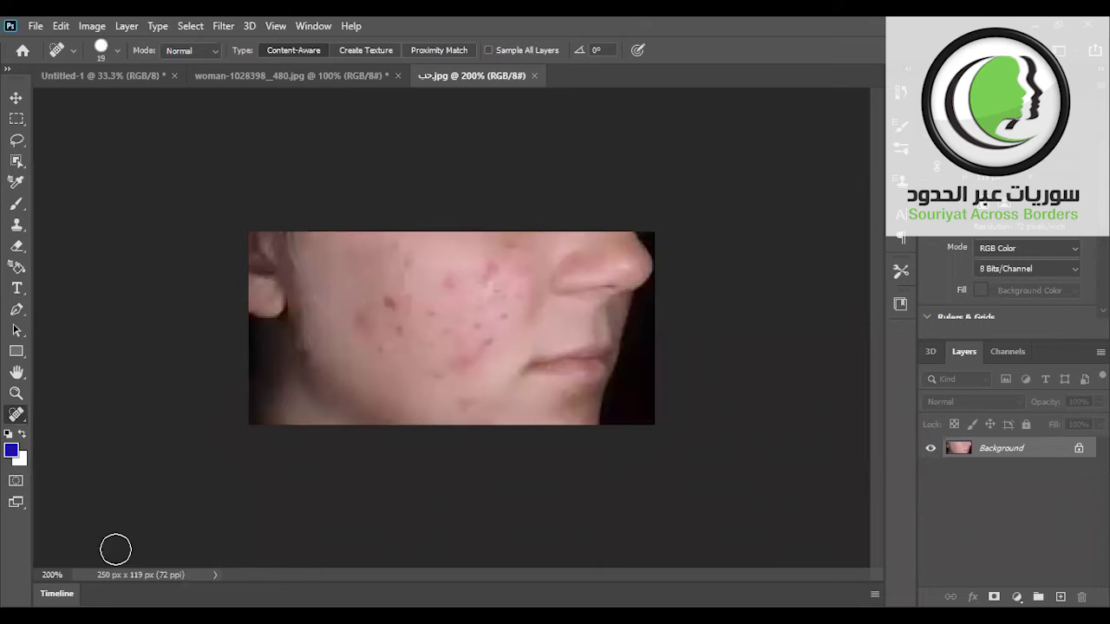
{"action": "mouse_move", "coordinate": [400, 265]}
{"action": "left_mouse_down"}
{"action": "mouse_move", "coordinate": [401, 333]}
{"action": "mouse_move", "coordinate": [412, 304]}
{"action": "left_mouse_up"}
{"action": "mouse_move", "coordinate": [511, 314]}
{"action": "left_mouse_down"}
{"action": "mouse_move", "coordinate": [471, 308]}
{"action": "mouse_move", "coordinate": [463, 322]}
{"action": "left_mouse_up"}
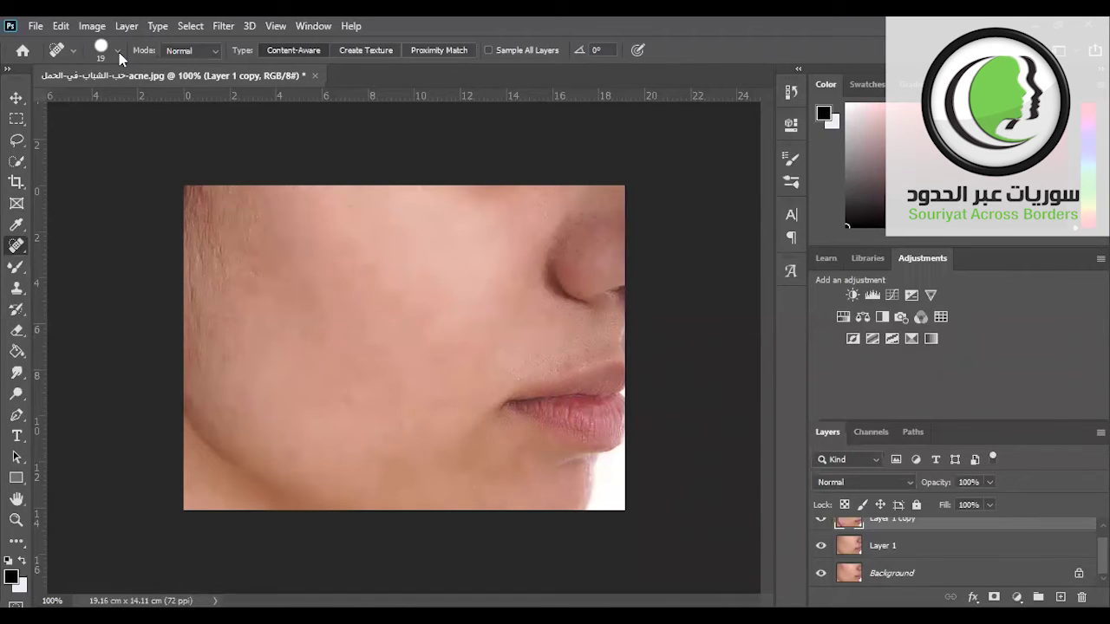
Step: Enlarge the healing brush to 98 px and heal another patch of the cheek
{"action": "left_click", "coordinate": [119, 52]}
{"action": "left_click", "coordinate": [49, 93]}
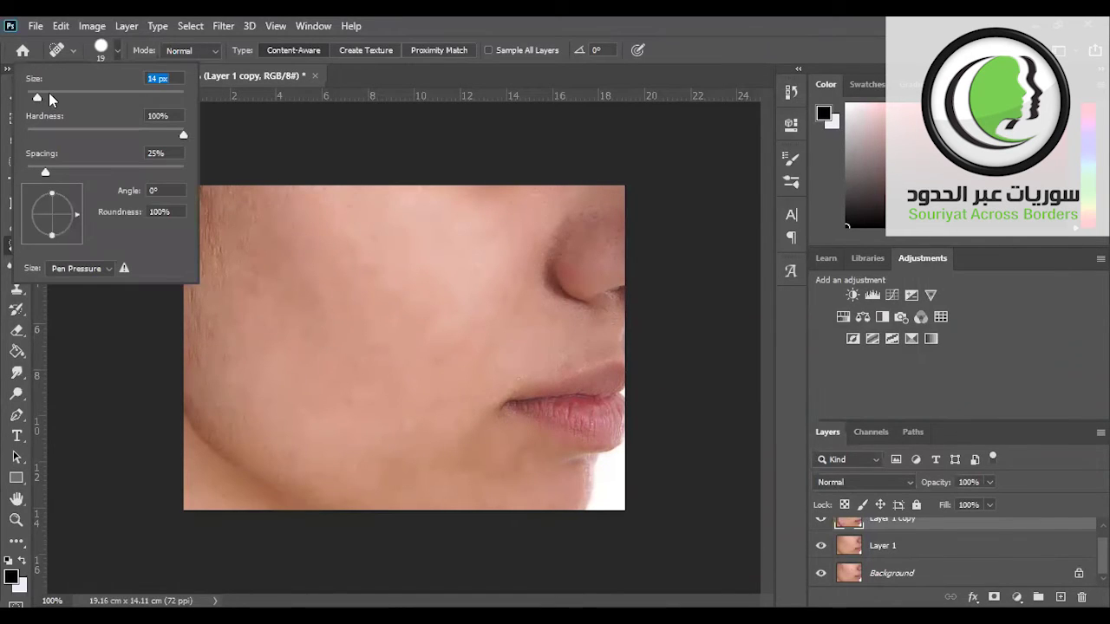
{"action": "mouse_move", "coordinate": [50, 94]}
{"action": "left_mouse_down"}
{"action": "mouse_move", "coordinate": [103, 96]}
{"action": "mouse_move", "coordinate": [32, 96]}
{"action": "left_mouse_up"}
{"action": "left_click_drag", "start_coordinate": [451, 284], "coordinate": [439, 291]}
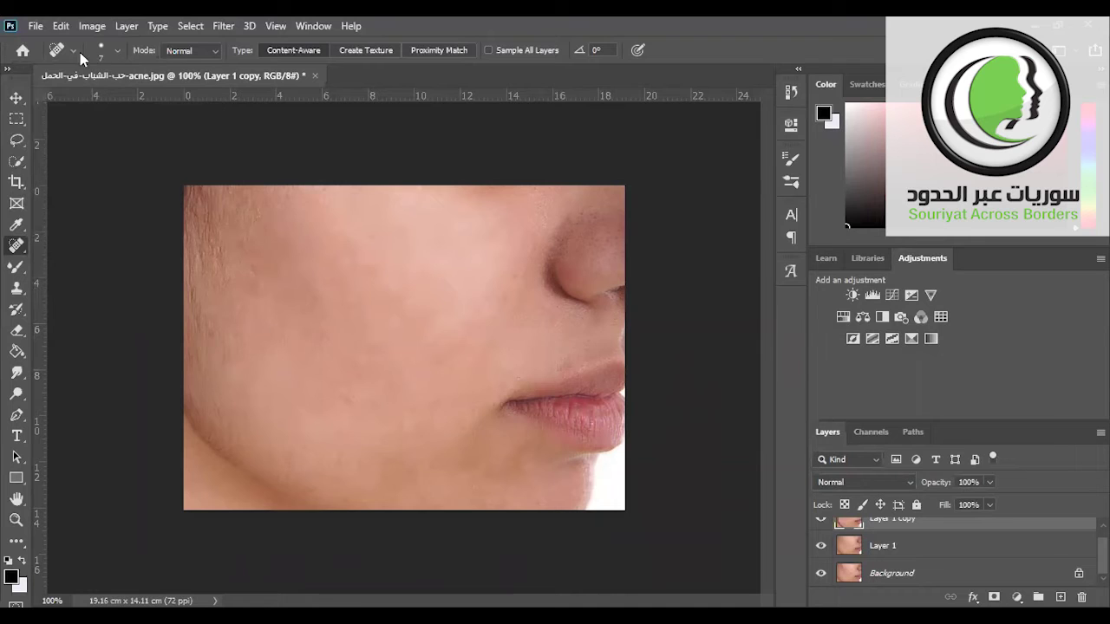
{"action": "left_click", "coordinate": [74, 50]}
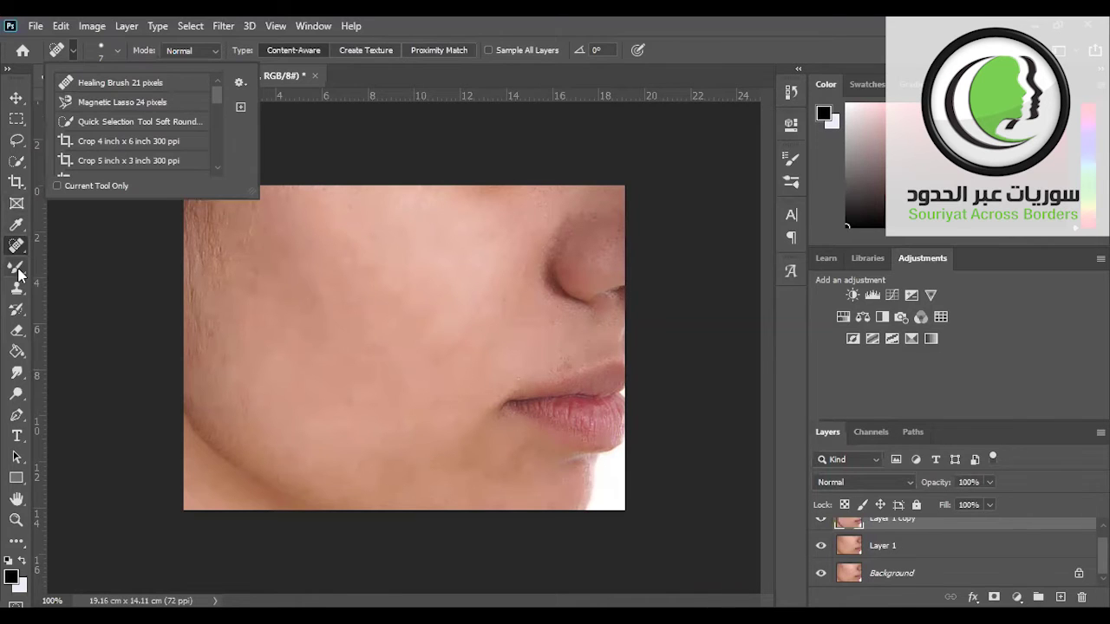
Step: Switch to the regular Brush Tool with the Hard Round brush preset
{"action": "right_click", "coordinate": [19, 274]}
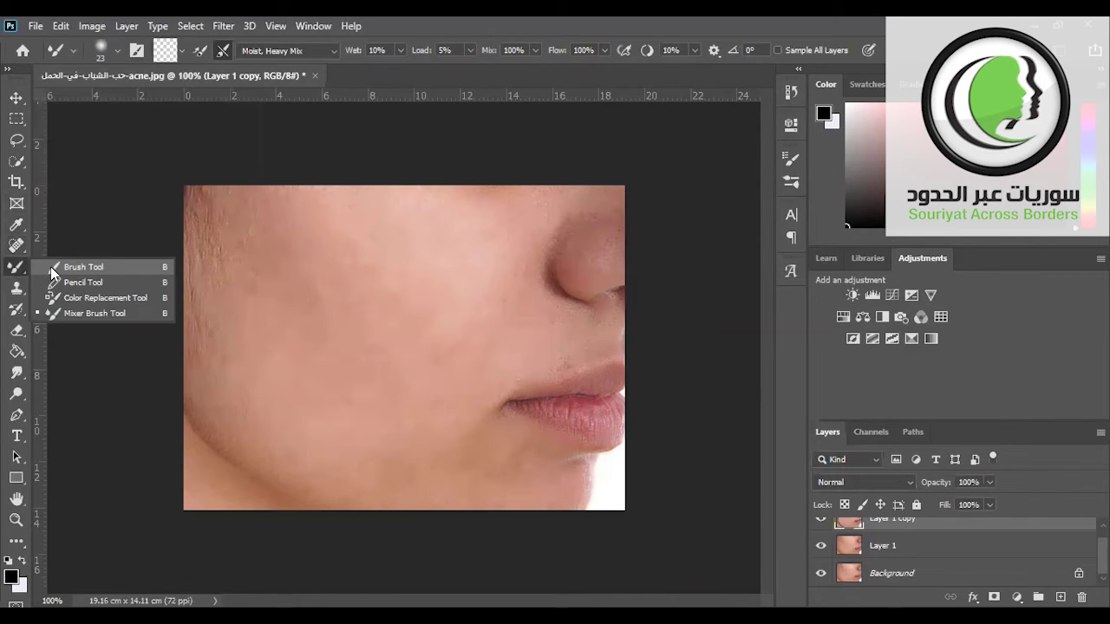
{"action": "left_click", "coordinate": [50, 267]}
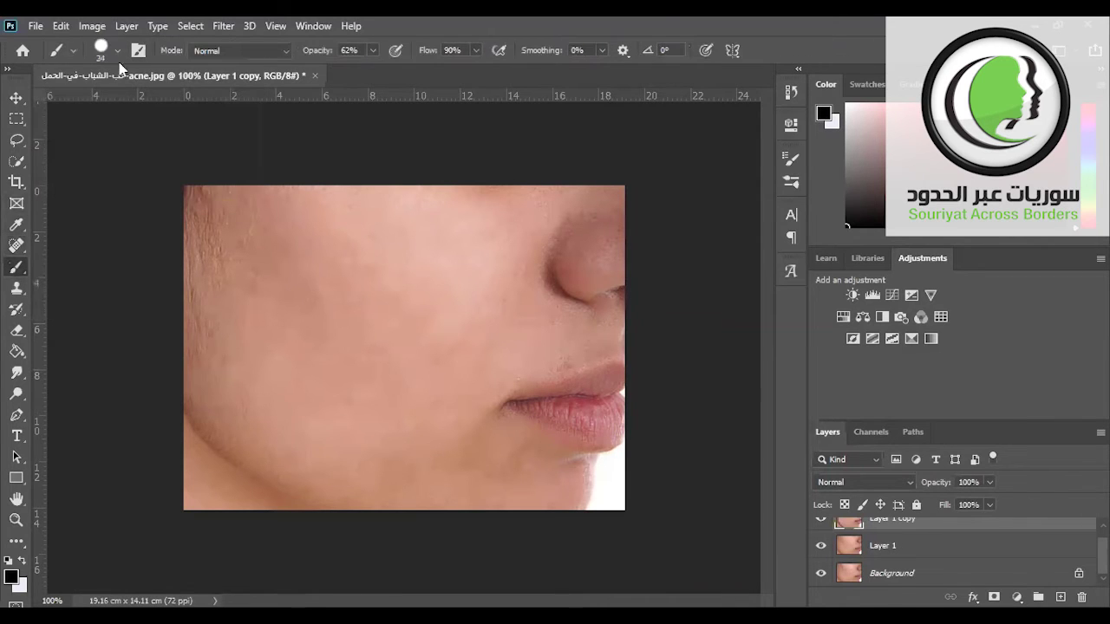
{"action": "right_click", "coordinate": [117, 203]}
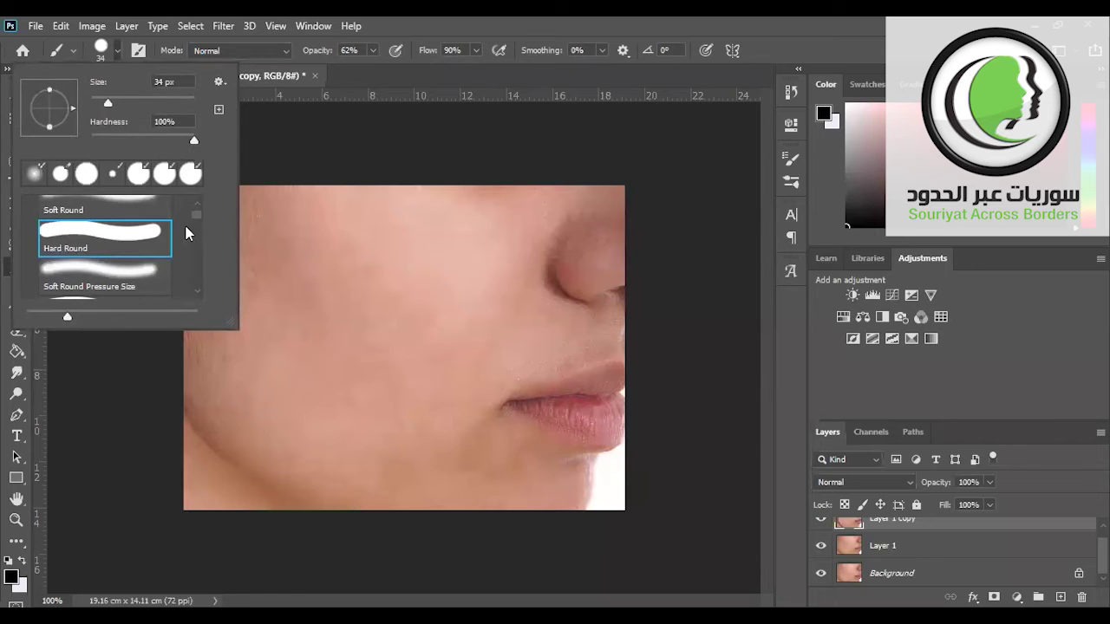
{"action": "scroll", "coordinate": [195, 215], "scroll_direction": "up", "scroll_amount": 2}
{"action": "scroll", "coordinate": [195, 215], "scroll_direction": "up", "scroll_amount": 2}
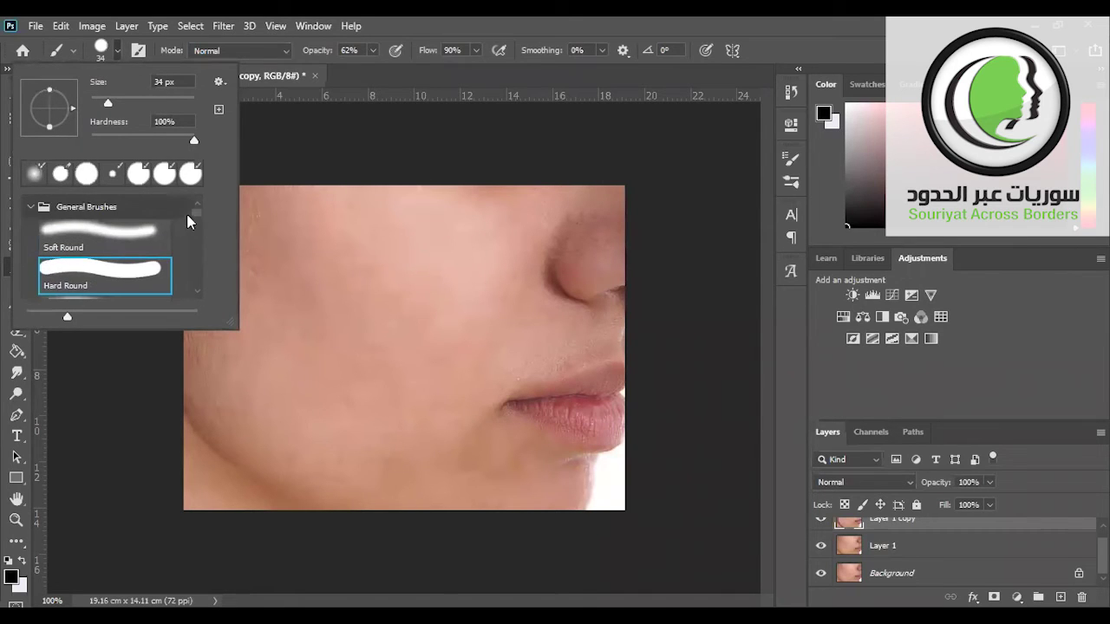
{"action": "left_click", "coordinate": [135, 274]}
Step: Paint dark brown test strokes on the cheek, then undo both of them
{"action": "left_click_drag", "start_coordinate": [412, 232], "coordinate": [431, 257]}
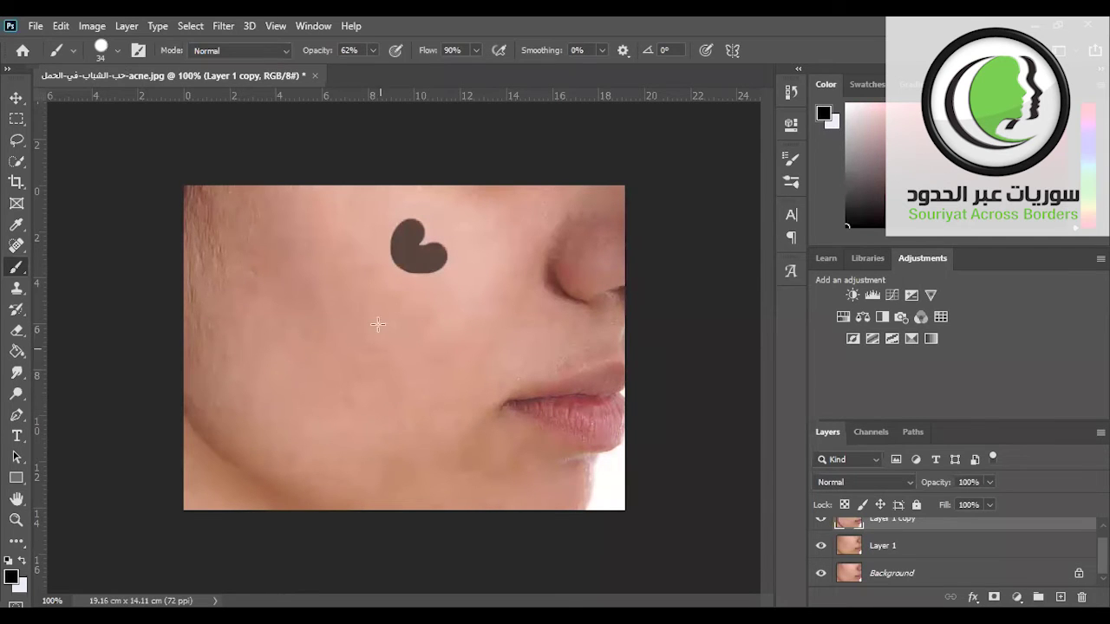
{"action": "mouse_move", "coordinate": [320, 322]}
{"action": "left_mouse_down"}
{"action": "mouse_move", "coordinate": [324, 383]}
{"action": "mouse_move", "coordinate": [354, 314]}
{"action": "mouse_move", "coordinate": [322, 354]}
{"action": "mouse_move", "coordinate": [342, 362]}
{"action": "left_mouse_up"}
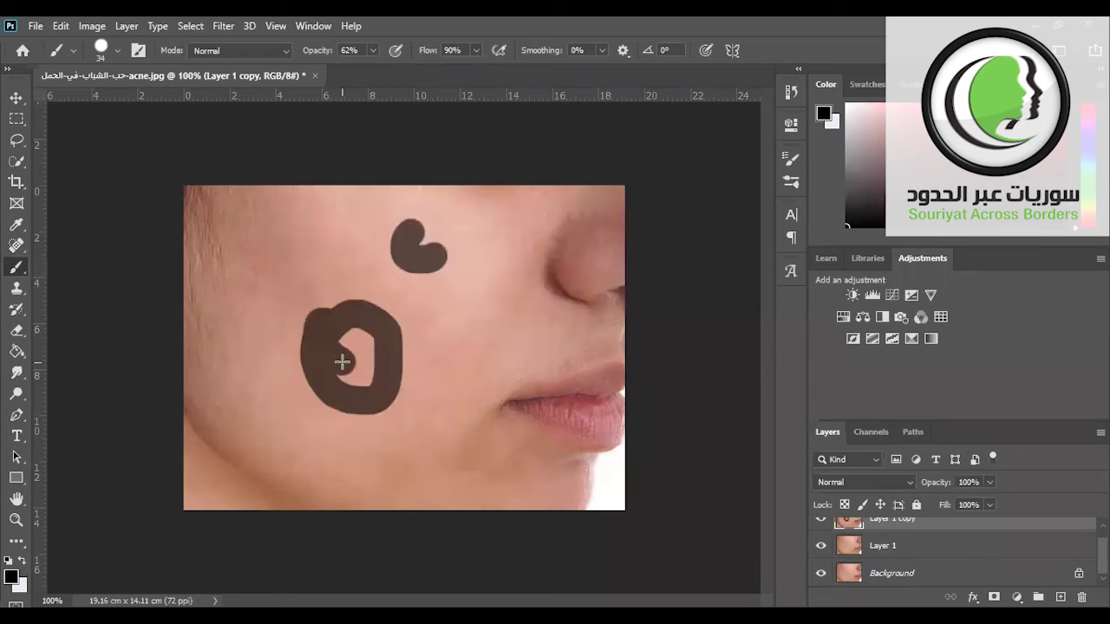
{"action": "key", "text": "ctrl+z"}
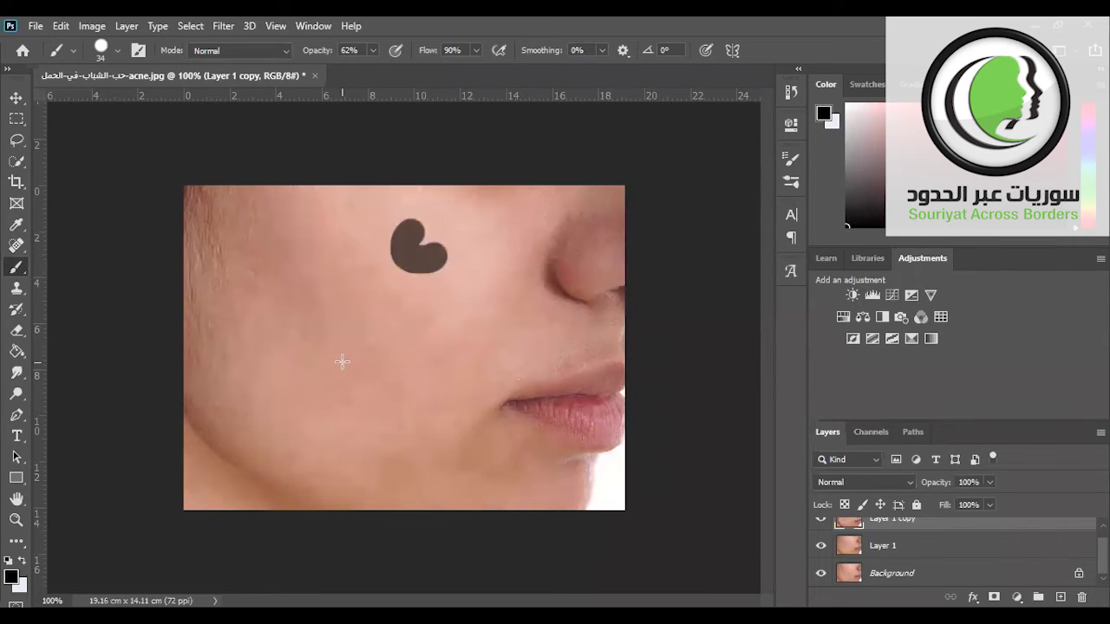
{"action": "key", "text": "ctrl+z"}
{"action": "key", "text": "ctrl+z"}
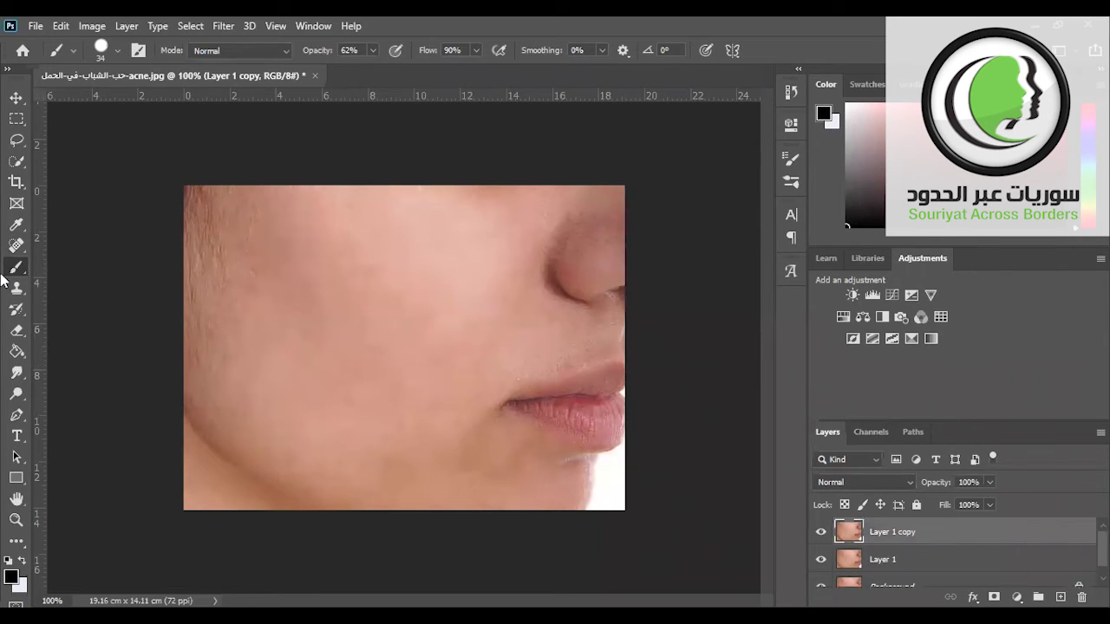
Step: Switch from the Brush Tool to the Mixer Brush and keep the Moist, Heavy Mix blend
{"action": "right_click", "coordinate": [17, 271]}
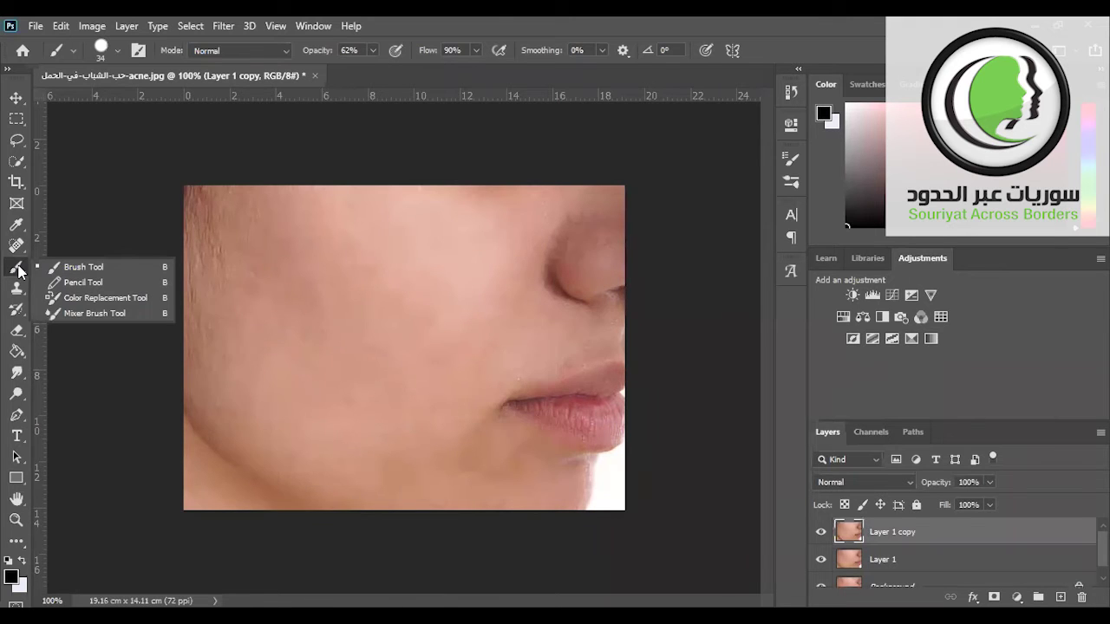
{"action": "left_click", "coordinate": [72, 313]}
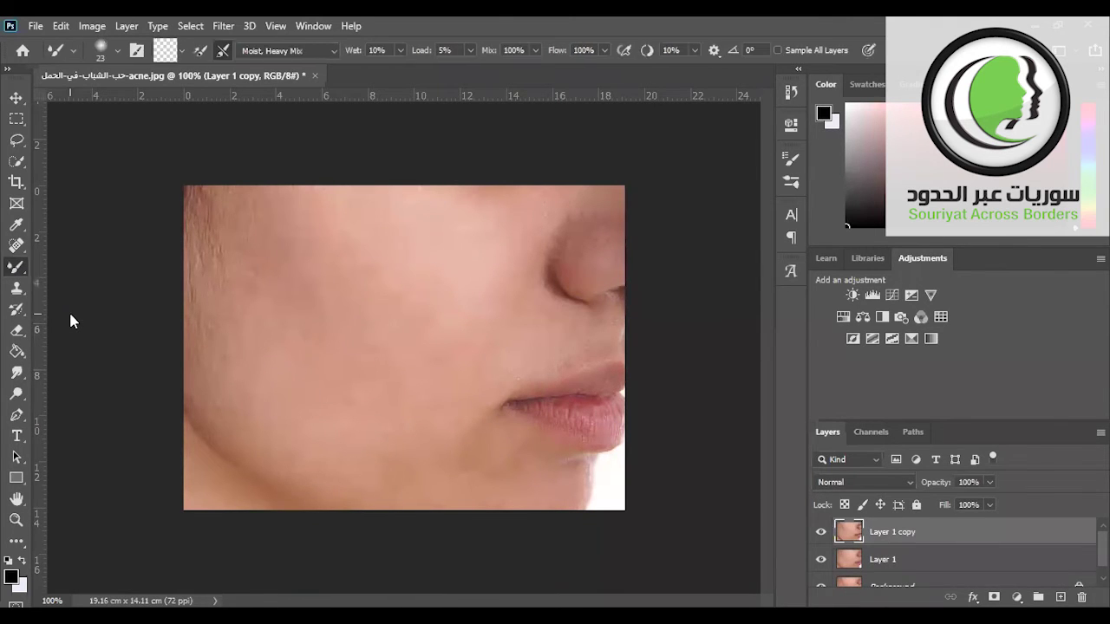
{"action": "left_click", "coordinate": [337, 52]}
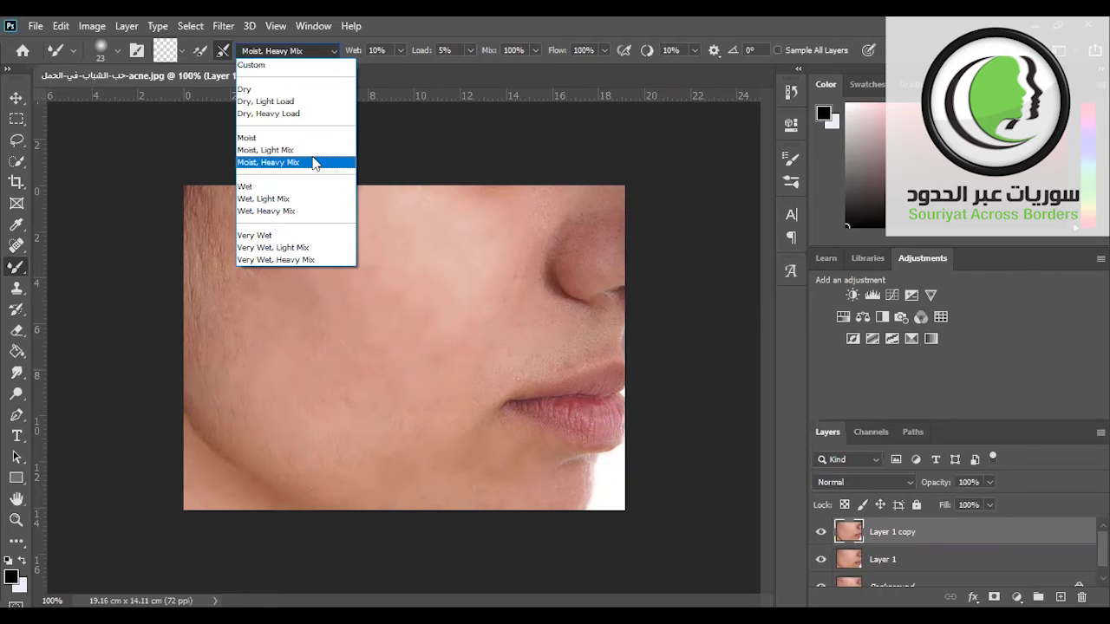
{"action": "left_click", "coordinate": [316, 164]}
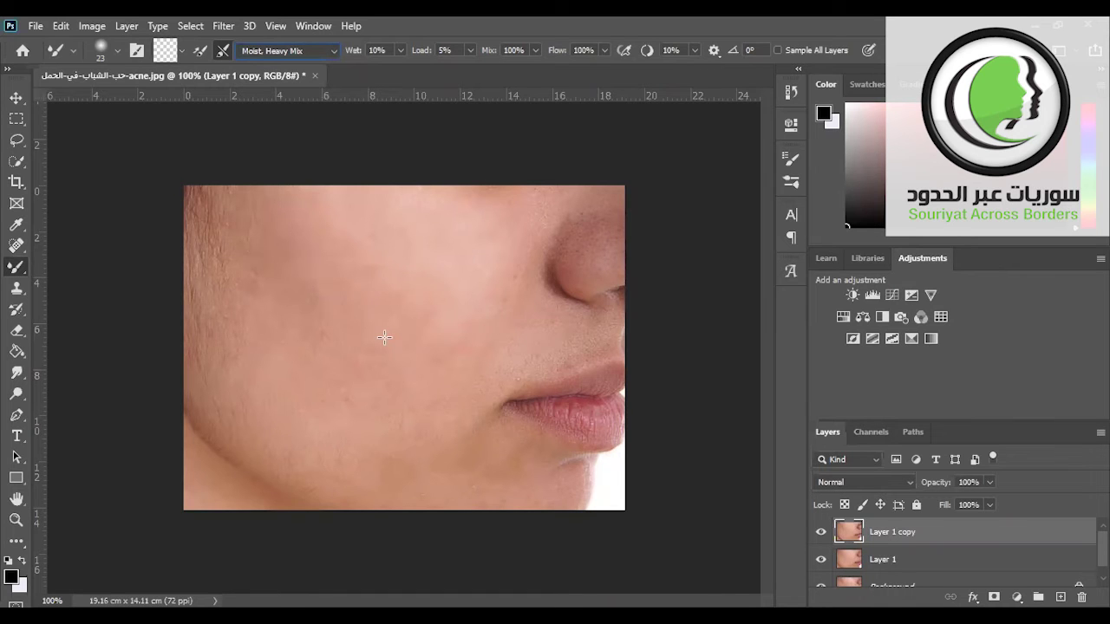
Step: Browse the healing tools, then reopen the Mixer Brush blend preset list
{"action": "left_click", "coordinate": [18, 246]}
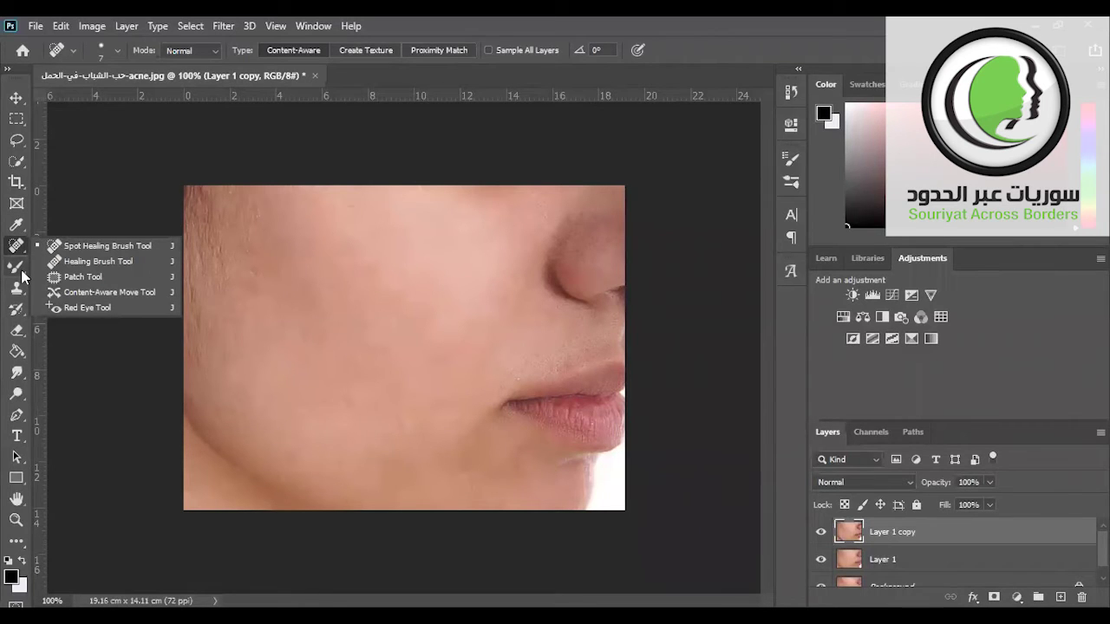
{"action": "left_click", "coordinate": [22, 273]}
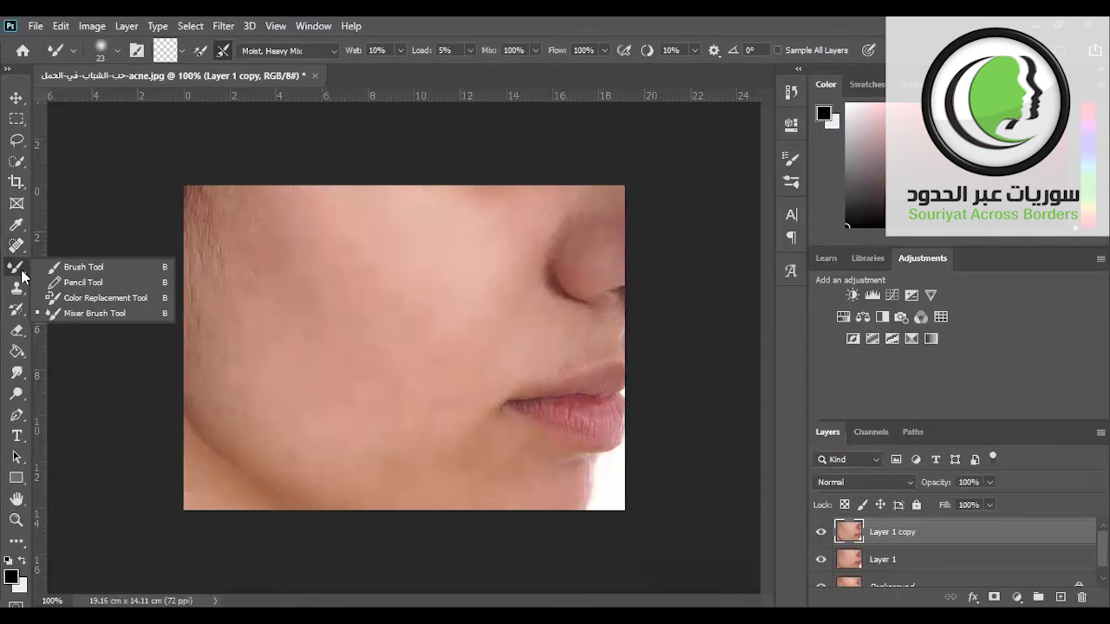
{"action": "left_click", "coordinate": [337, 50]}
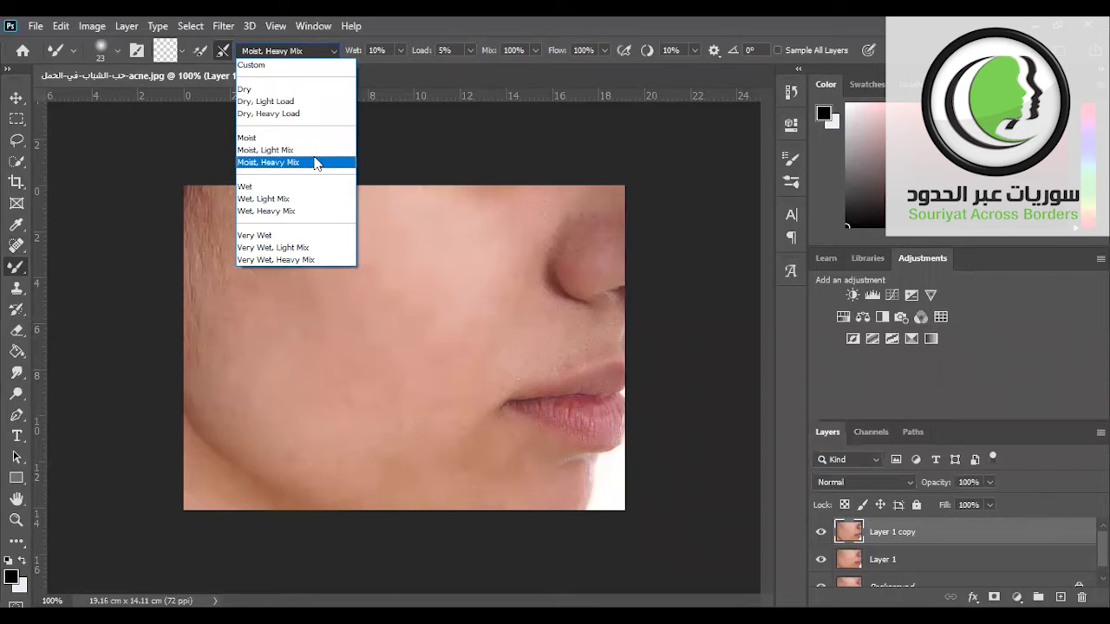
Step: Close the blend preset list, leaving Moist, Heavy Mix selected
{"action": "left_click", "coordinate": [442, 142]}
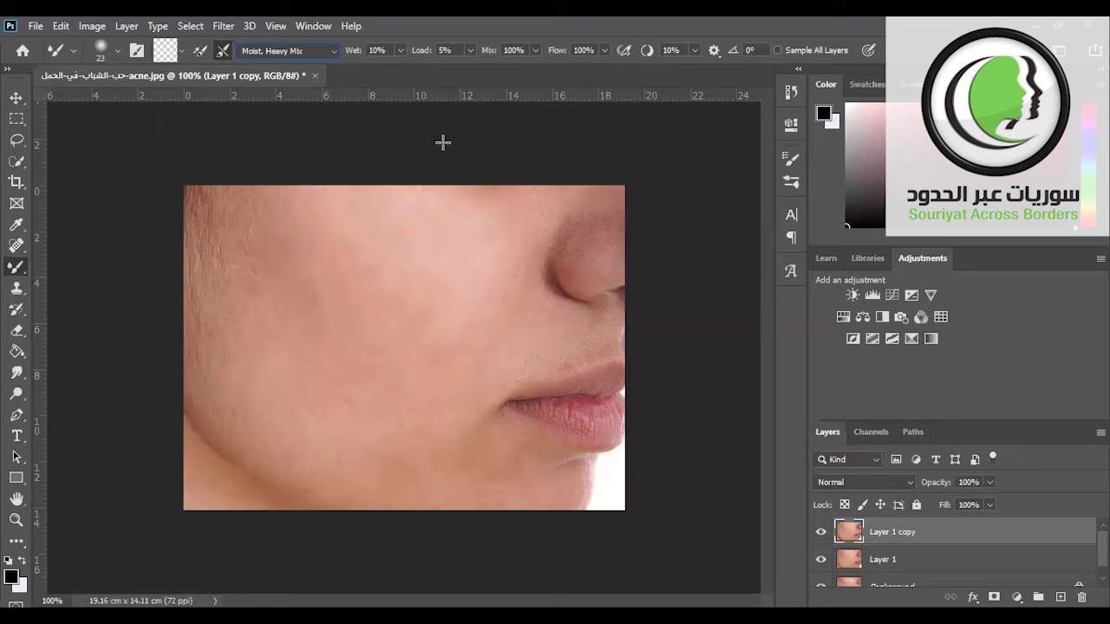
Step: Glance at the Edit menu, close it, then open the File menu
{"action": "left_click", "coordinate": [34, 26]}
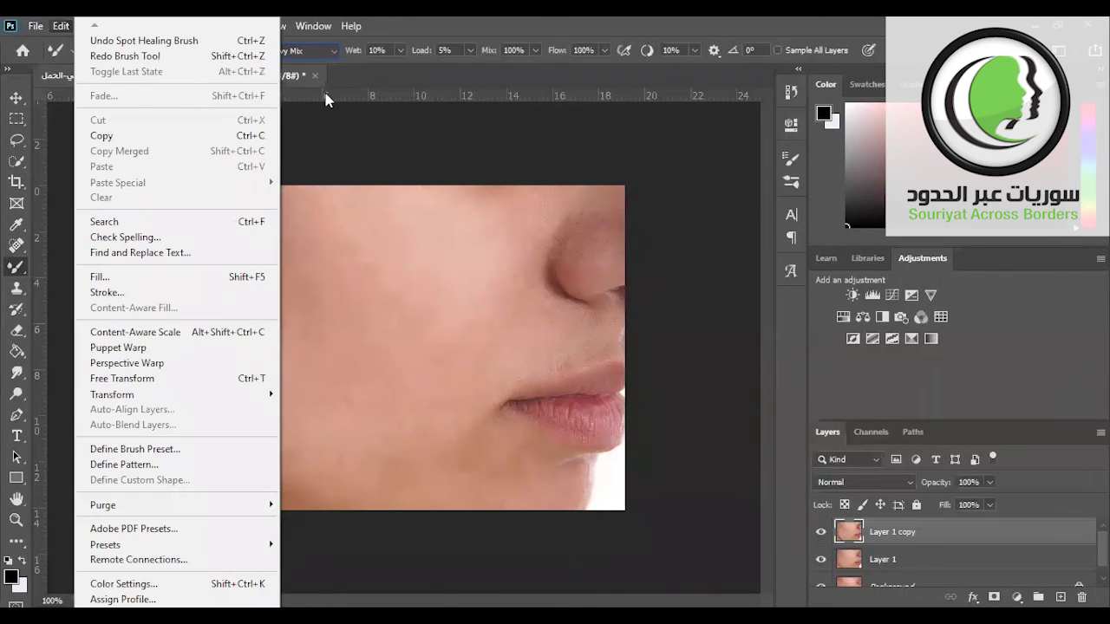
{"action": "left_click", "coordinate": [334, 131]}
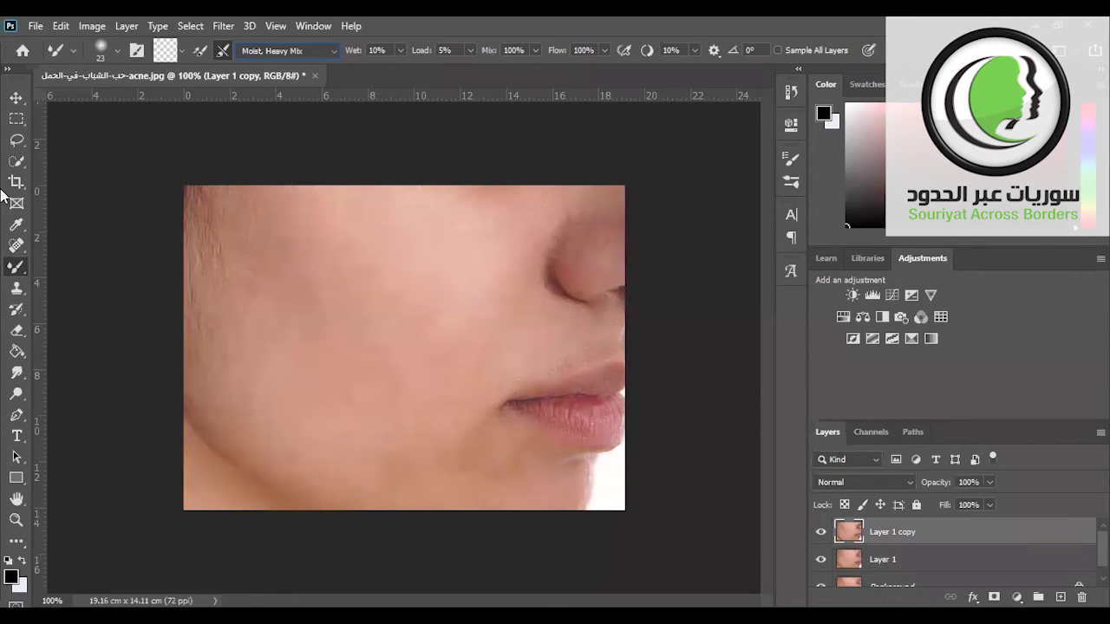
{"action": "left_click", "coordinate": [35, 26]}
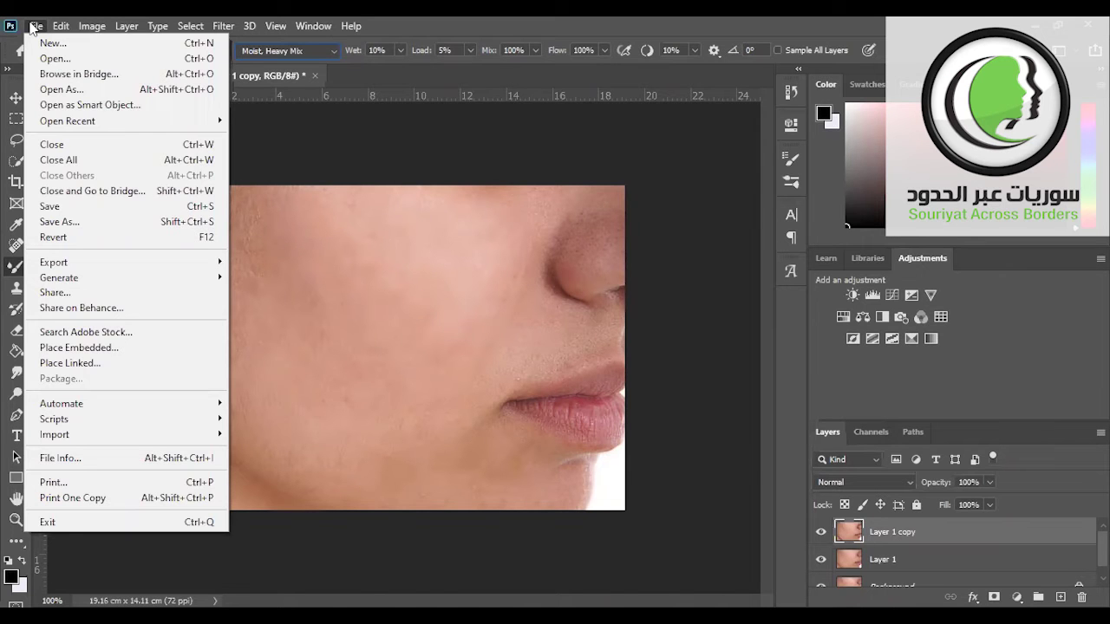
Step: Choose File > New… to begin a new document
{"action": "left_click", "coordinate": [34, 26]}
{"action": "left_click", "coordinate": [35, 26]}
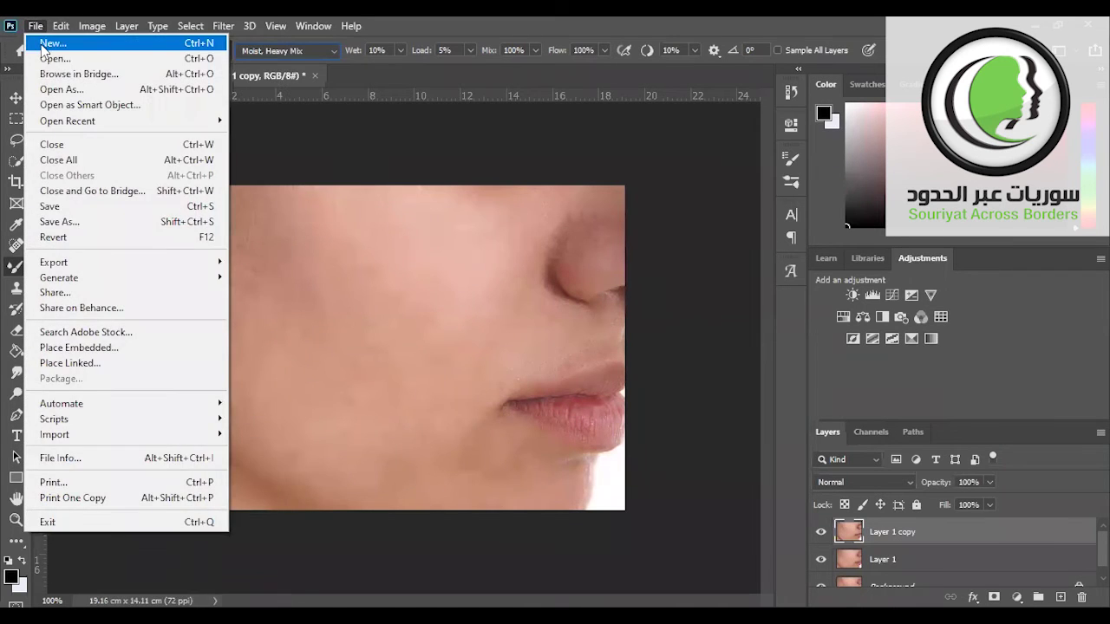
{"action": "key", "text": "Escape"}
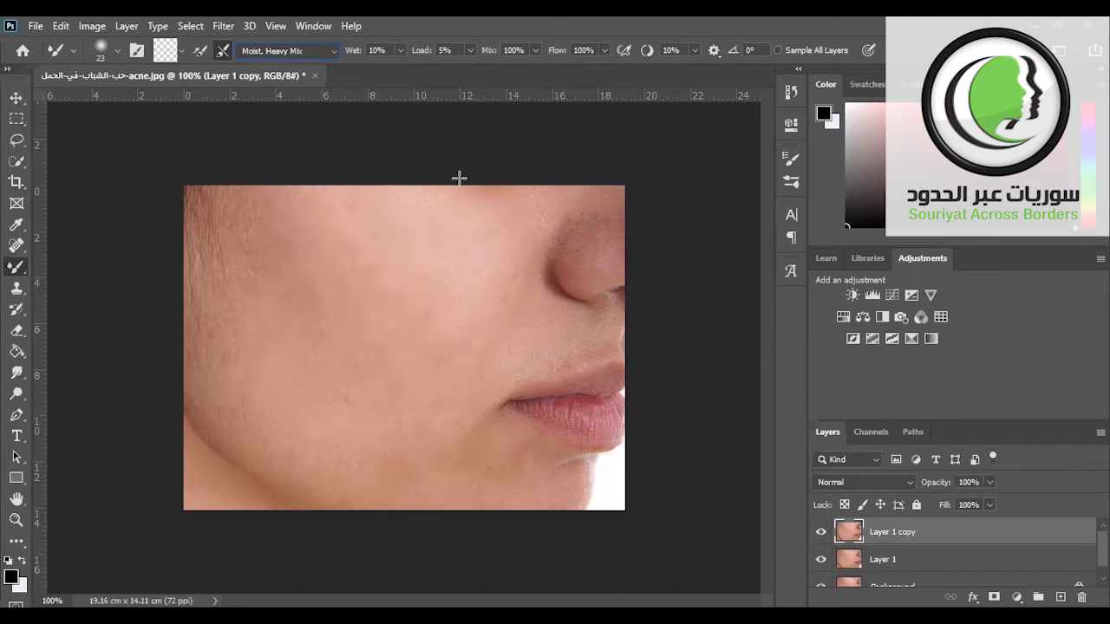
{"action": "left_click", "coordinate": [33, 27]}
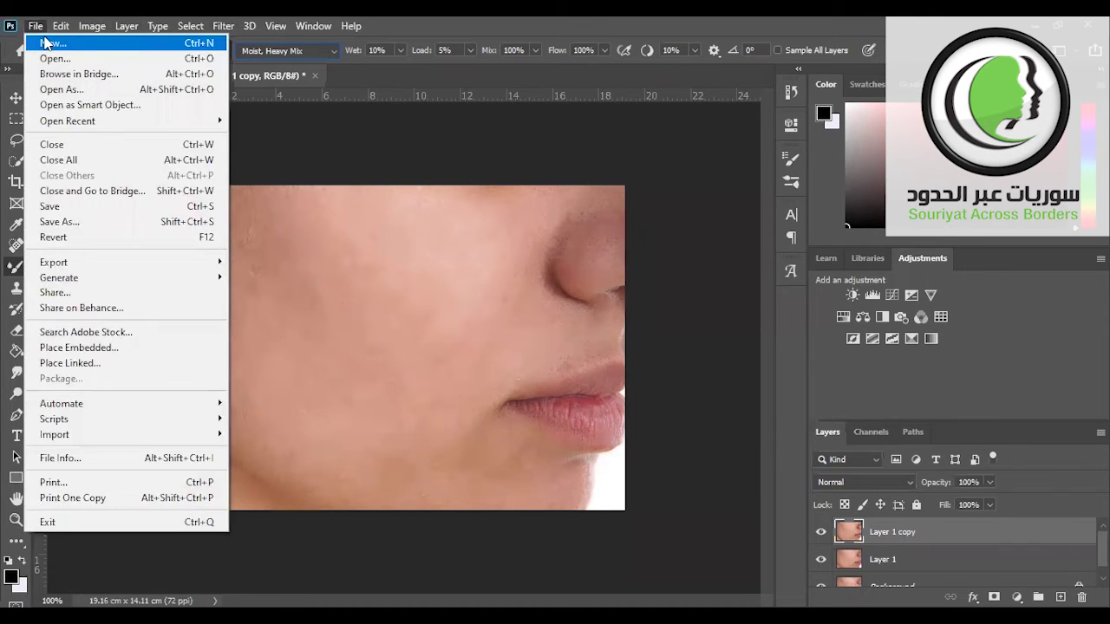
{"action": "left_click", "coordinate": [48, 43]}
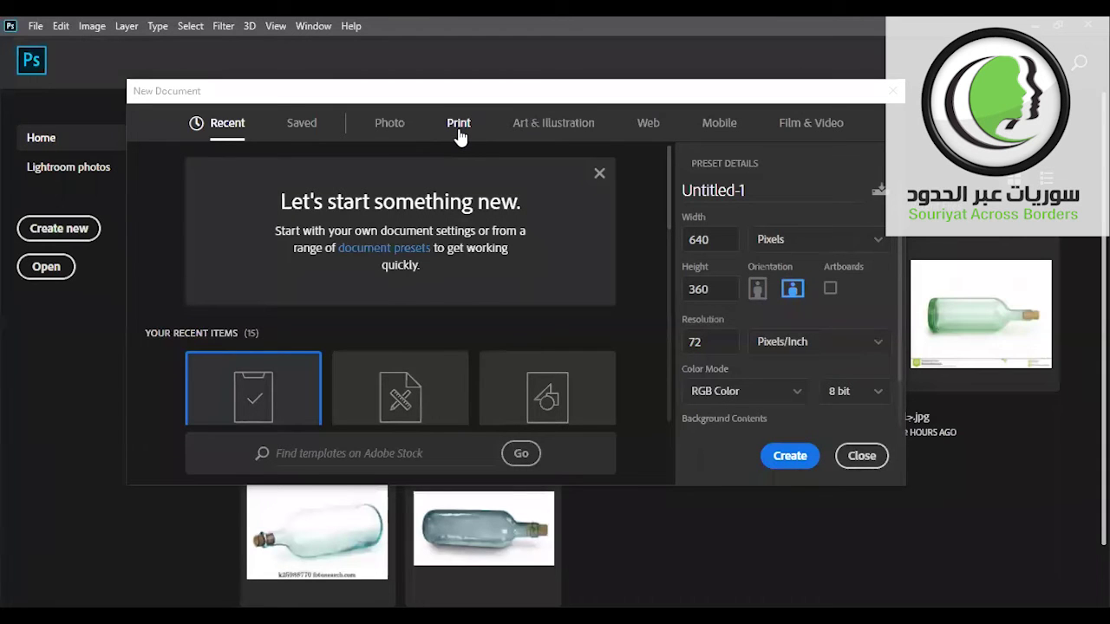
Step: Create Untitled-1 from the Print A4 preset: 21 × 29.7 cm at 300 ppi with a white background
{"action": "left_click", "coordinate": [459, 133]}
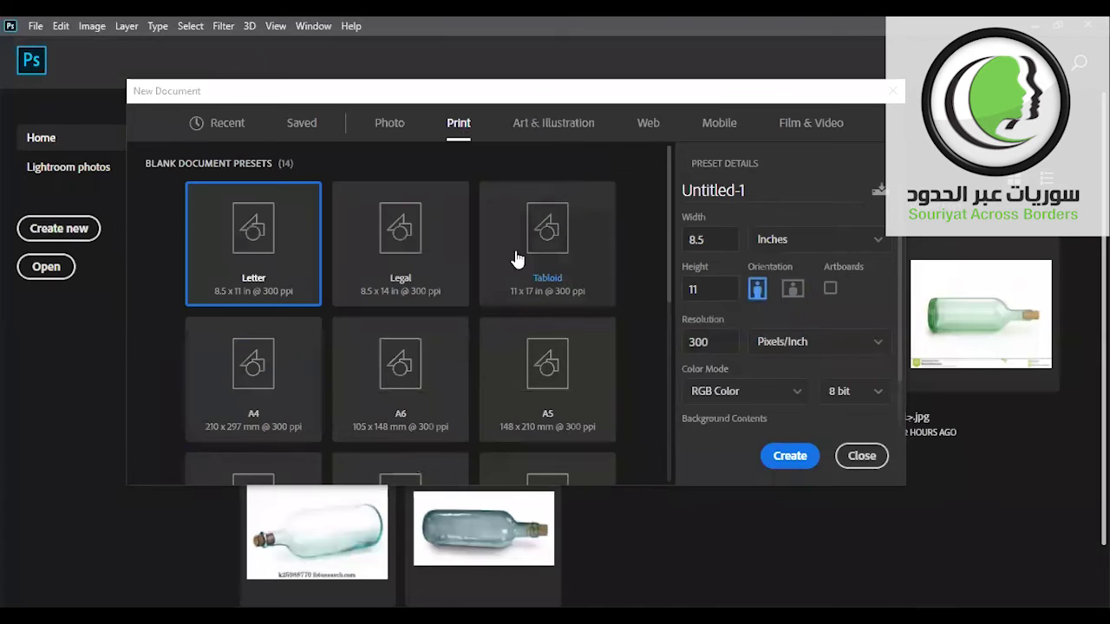
{"action": "left_click", "coordinate": [255, 405]}
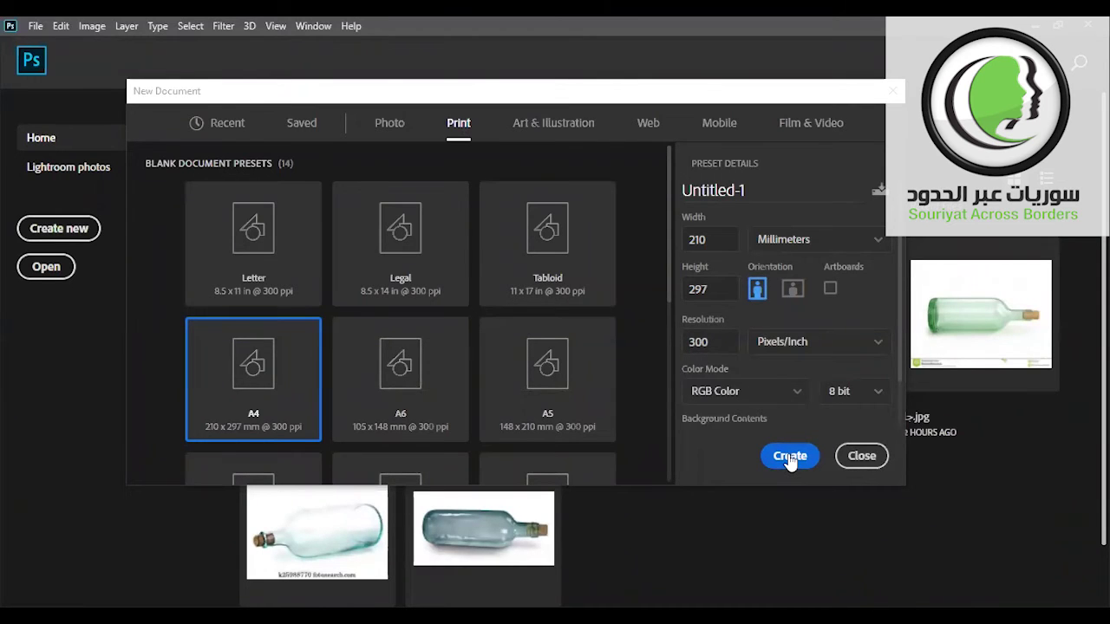
{"action": "left_click", "coordinate": [790, 457]}
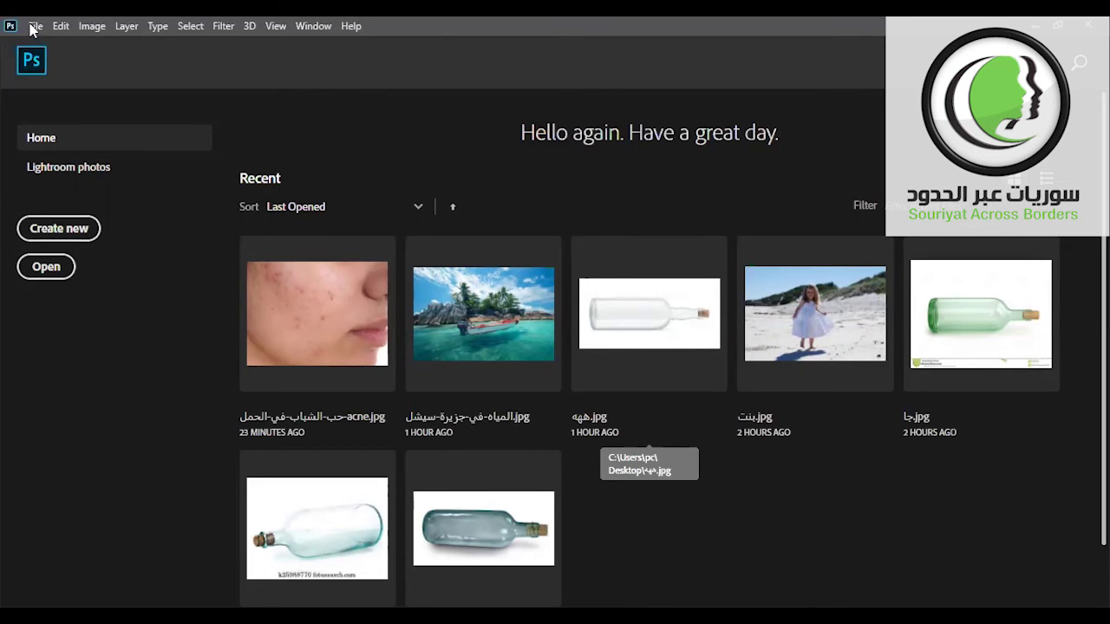
{"action": "left_click", "coordinate": [565, 546]}
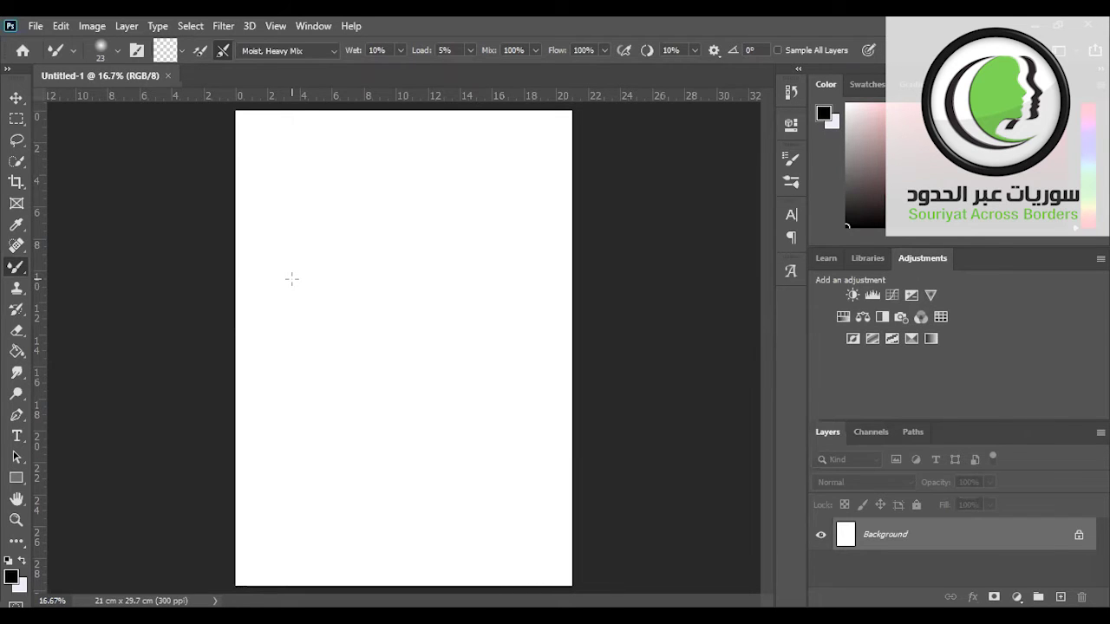
{"action": "left_click", "coordinate": [37, 26]}
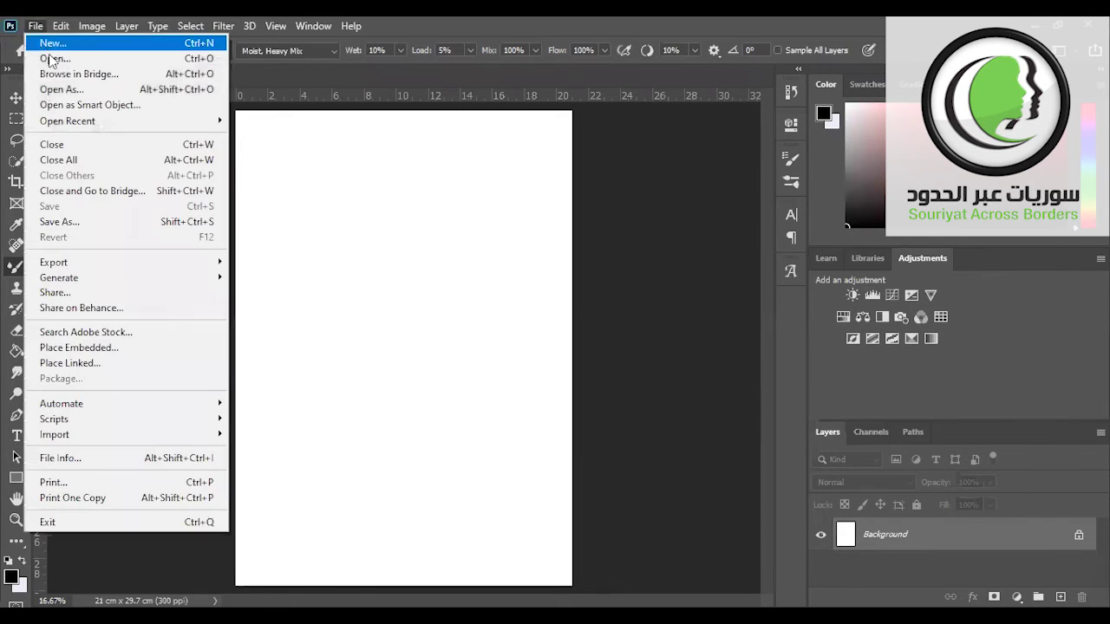
{"action": "key", "text": "Escape"}
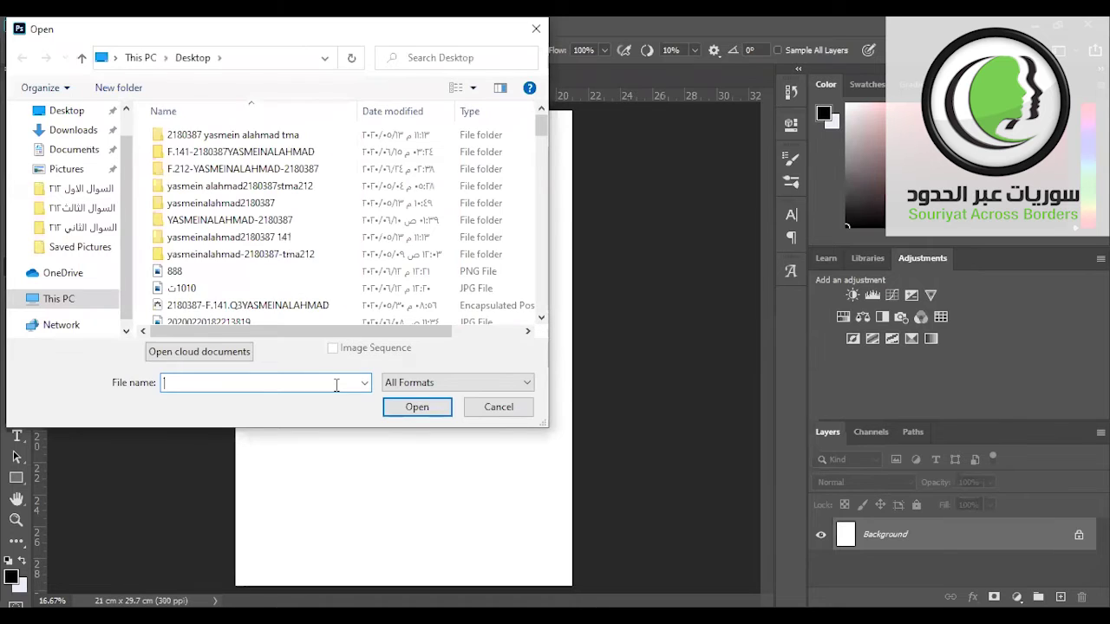
{"action": "type", "text": "خشب"}
{"action": "key", "text": "BackSpace"}
{"action": "key", "text": "BackSpace"}
{"action": "key", "text": "BackSpace"}
{"action": "type", "text": "ج"}
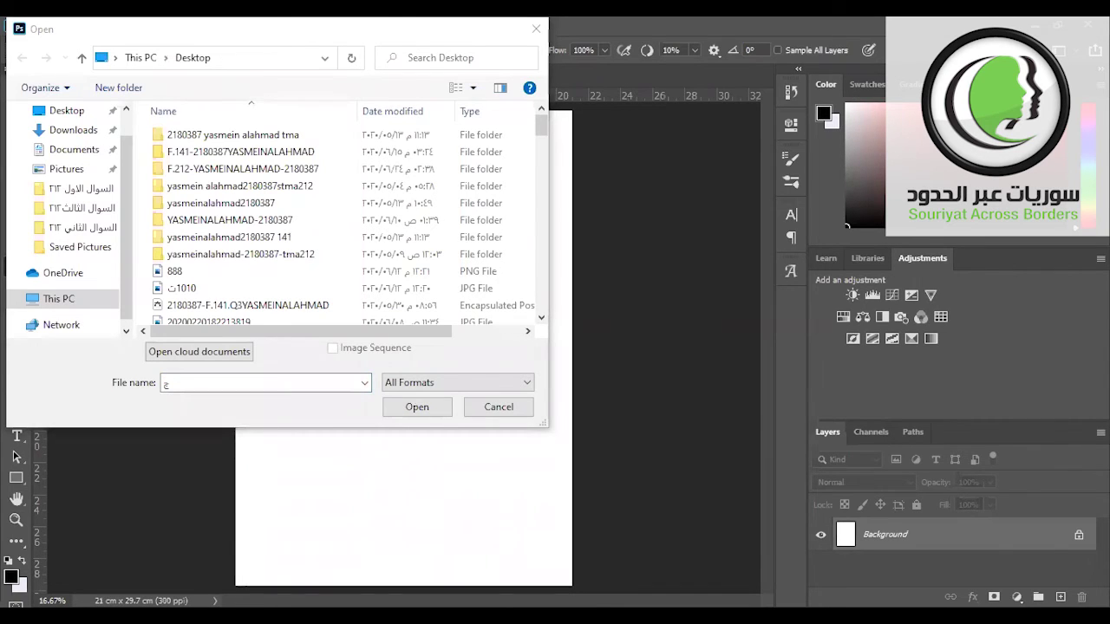
{"action": "left_click", "coordinate": [193, 381]}
{"action": "key", "text": "BackSpace"}
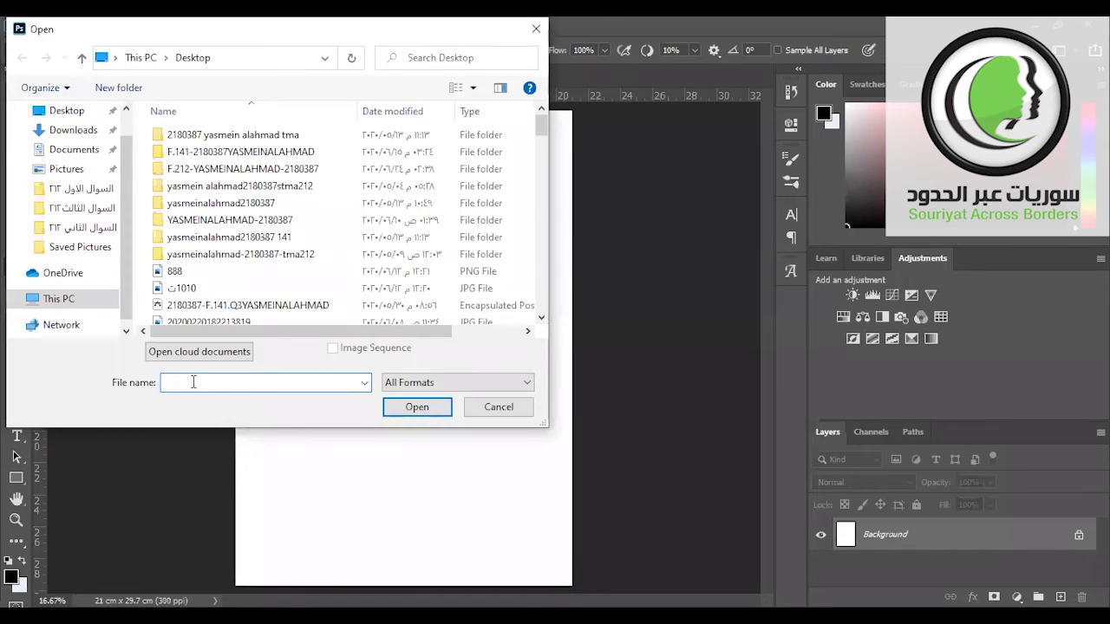
{"action": "left_click", "coordinate": [500, 408]}
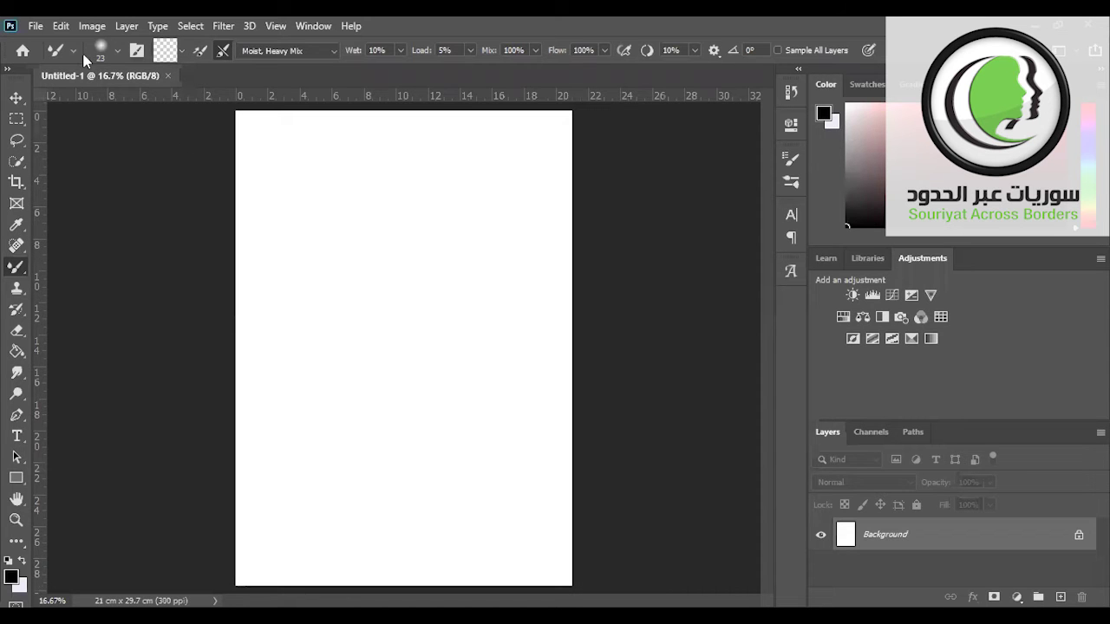
Step: Open the wood-plank image خشب.jpg
{"action": "left_click", "coordinate": [35, 26]}
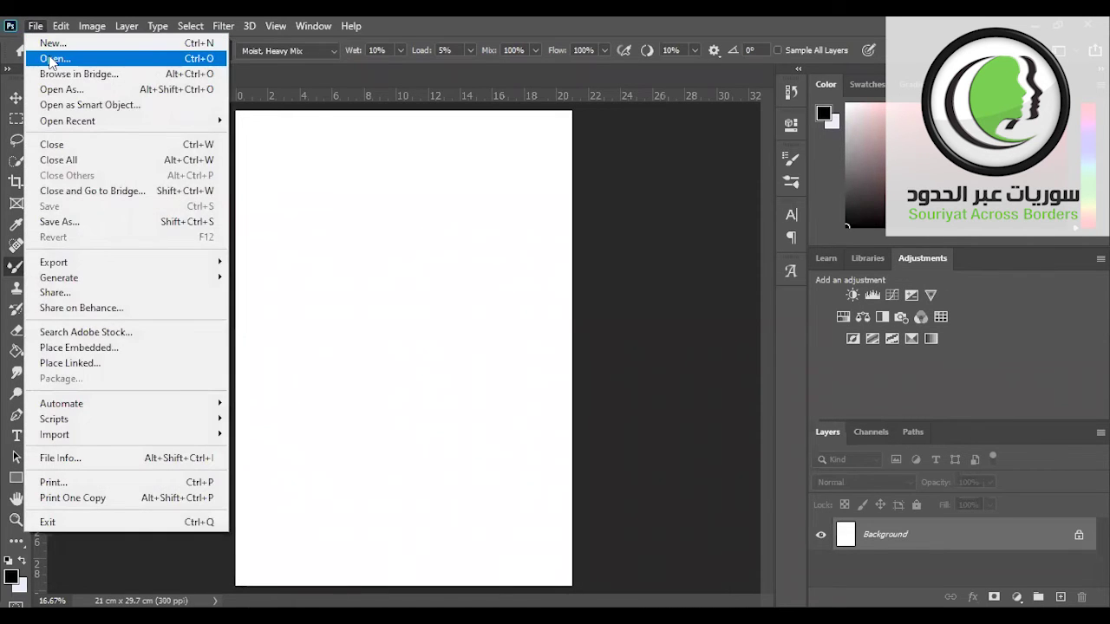
{"action": "left_click", "coordinate": [49, 59]}
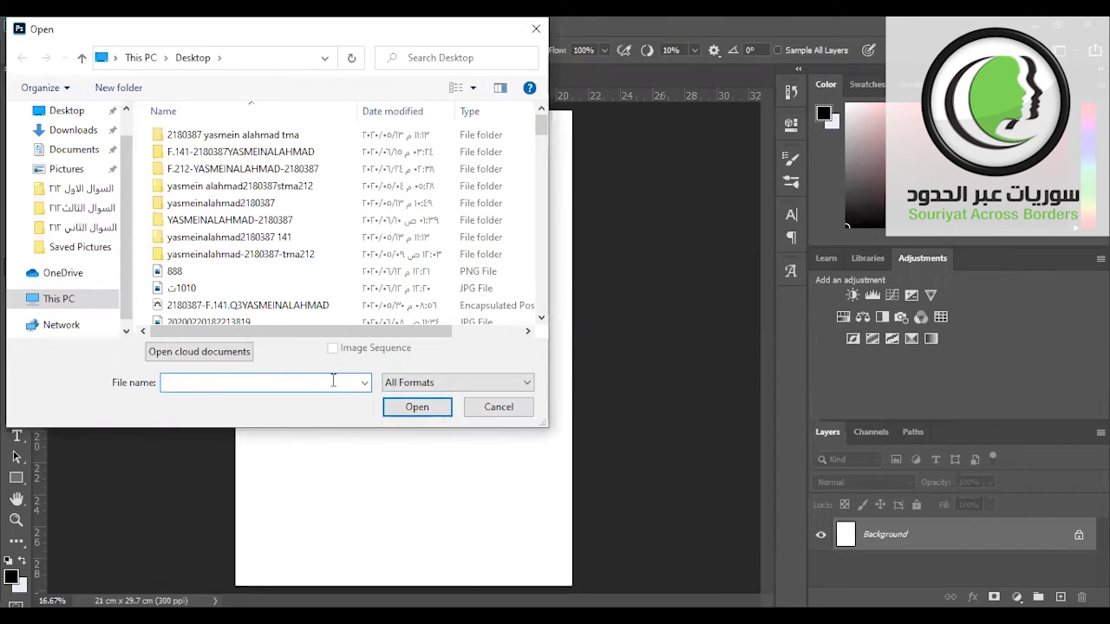
{"action": "type", "text": "خش"}
{"action": "left_click", "coordinate": [294, 399]}
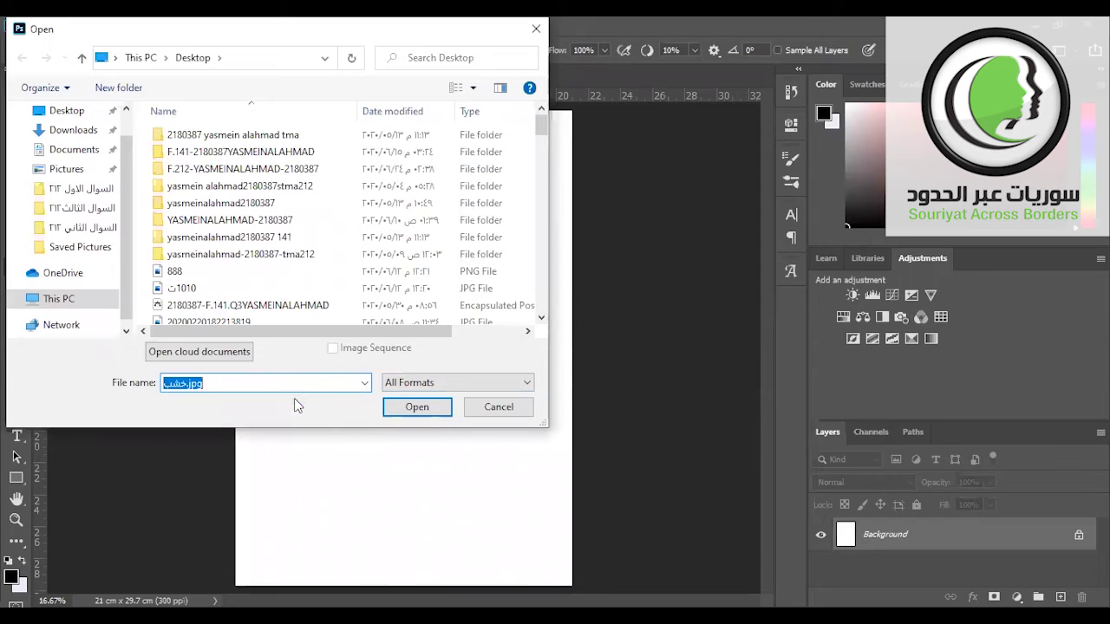
{"action": "left_click", "coordinate": [394, 414]}
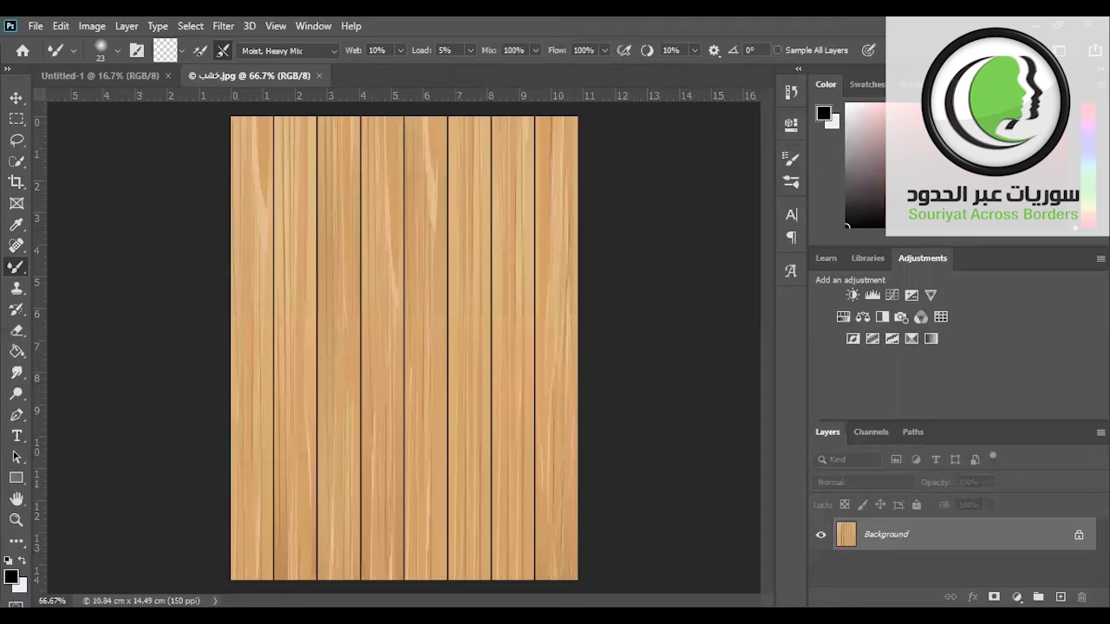
Step: Unlock the wood's Background as Layer 0 and drag it into the Untitled-1 poster
{"action": "left_click", "coordinate": [1078, 538]}
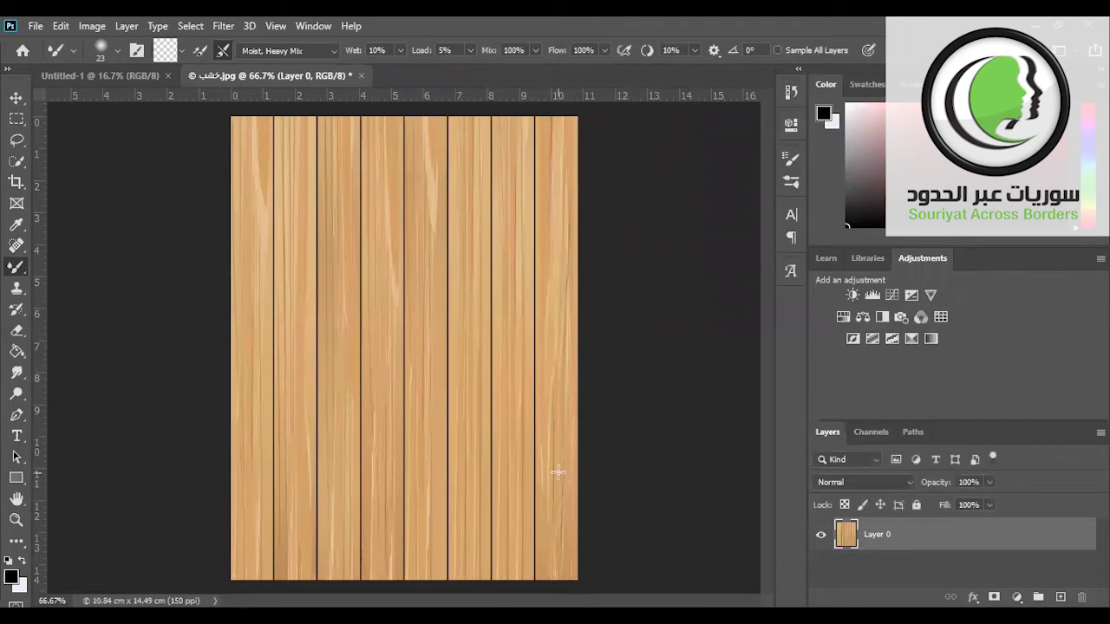
{"action": "left_click", "coordinate": [17, 97]}
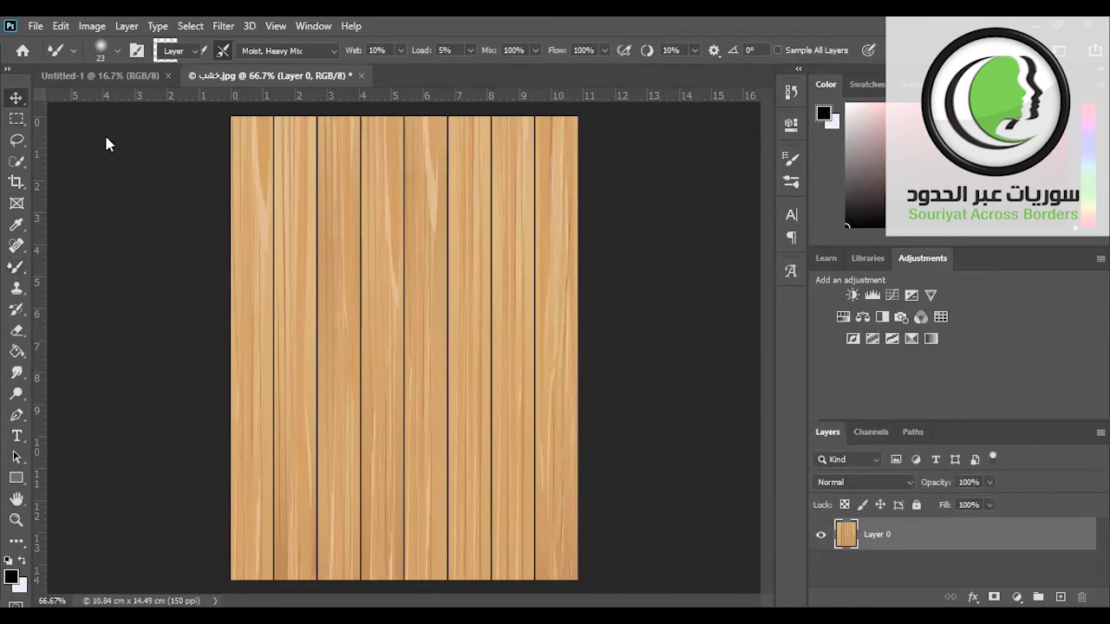
{"action": "left_click_drag", "start_coordinate": [352, 275], "coordinate": [126, 76]}
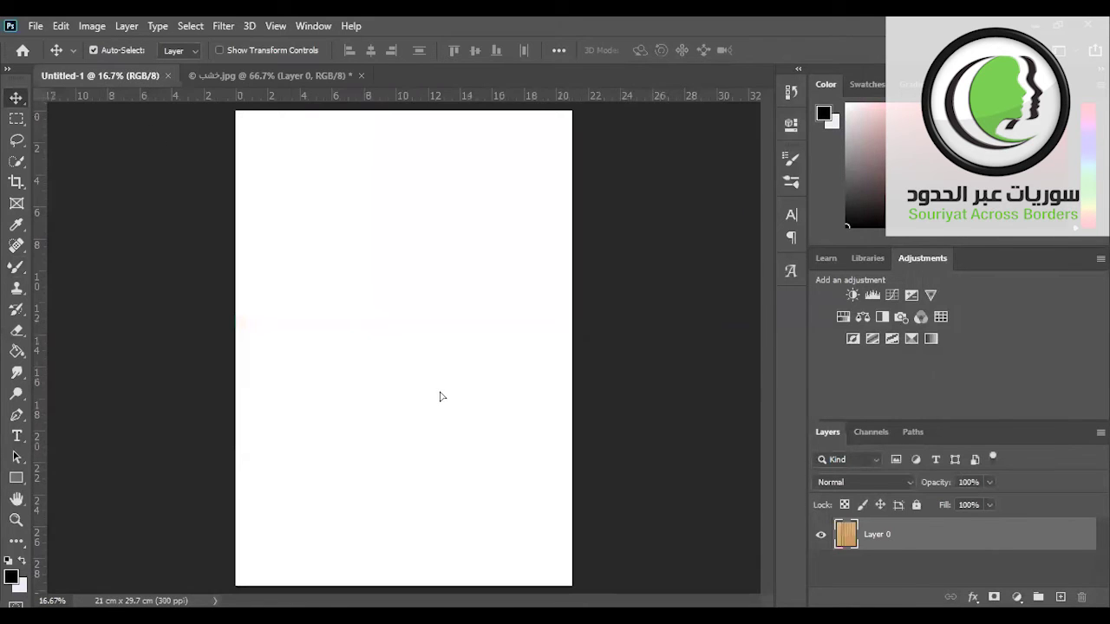
{"action": "left_click_drag", "start_coordinate": [125, 76], "coordinate": [440, 395]}
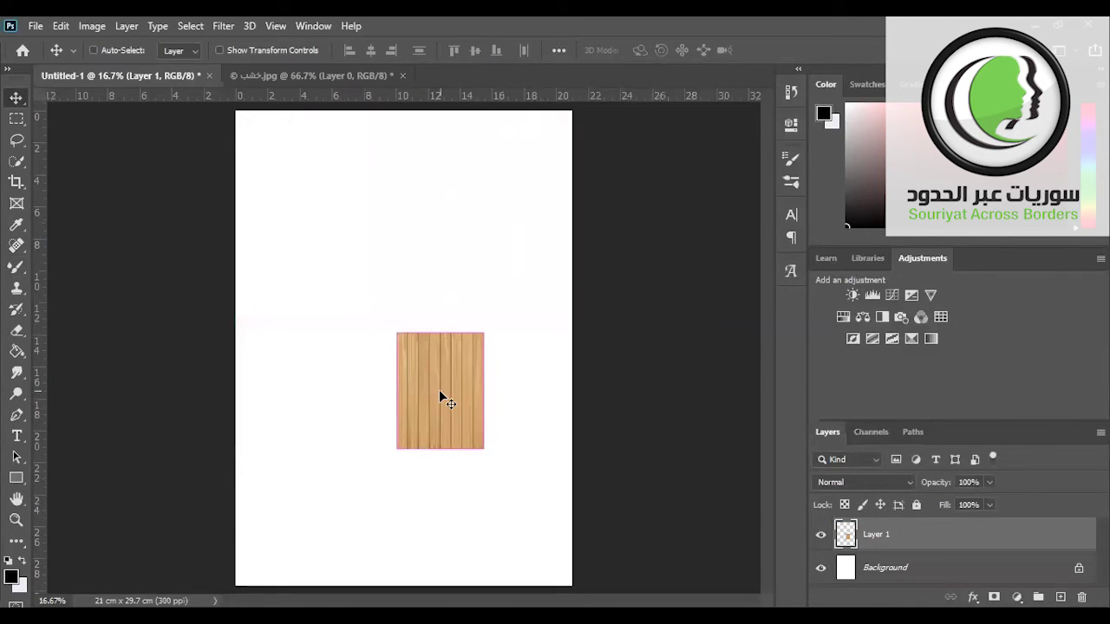
Step: Free-transform and nudge the wood Layer 1 until the planks fill the whole A4 page
{"action": "key", "text": "ctrl+t"}
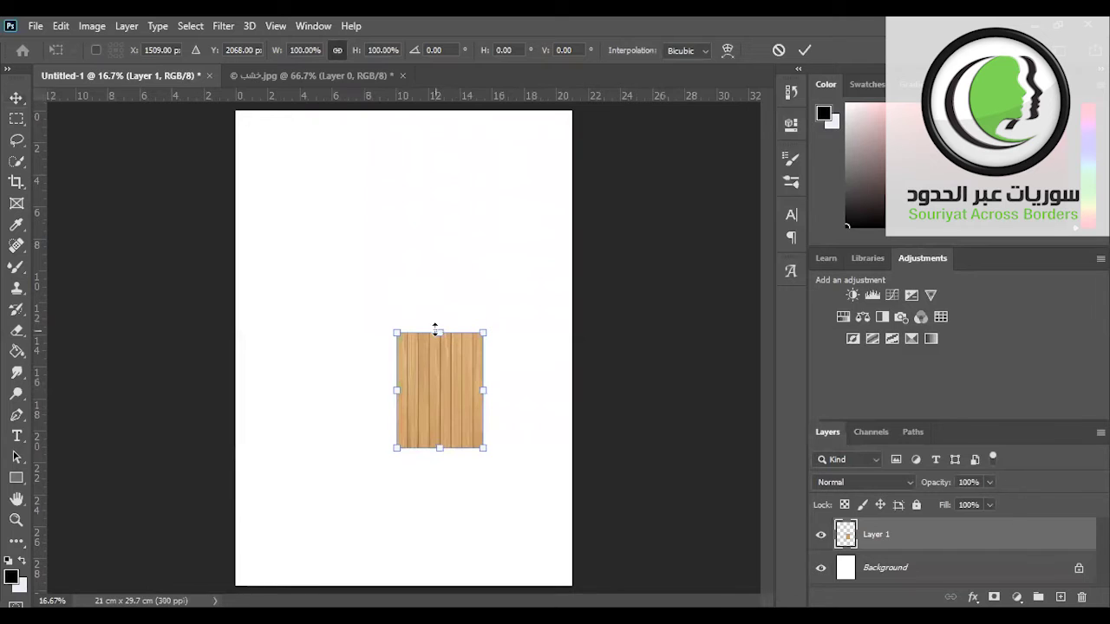
{"action": "left_click_drag", "start_coordinate": [439, 333], "coordinate": [391, 107]}
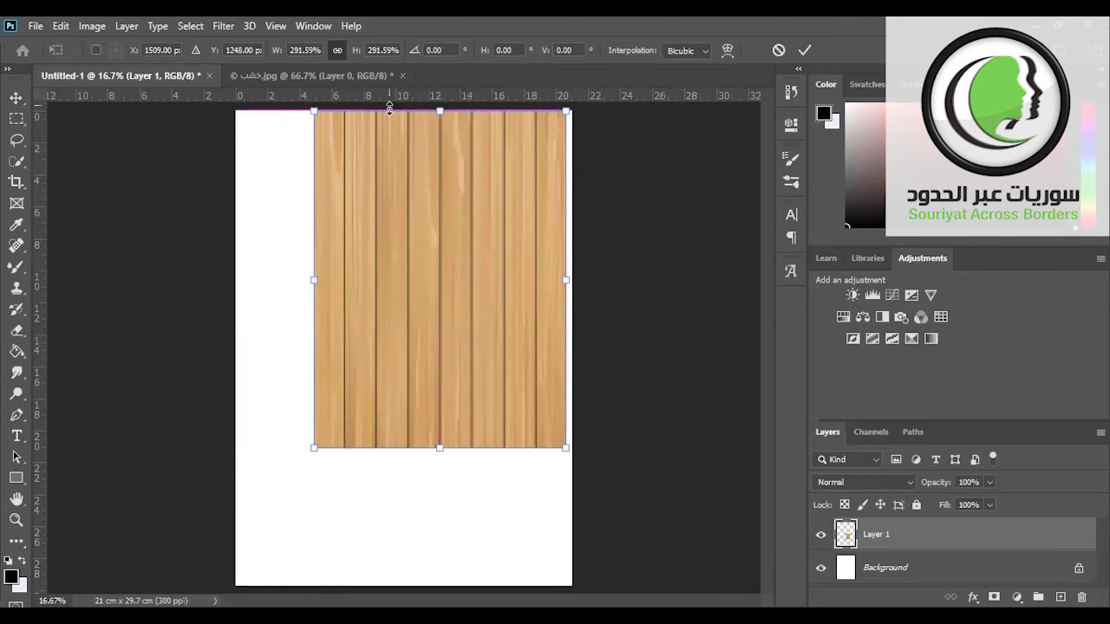
{"action": "left_click_drag", "start_coordinate": [314, 279], "coordinate": [228, 291]}
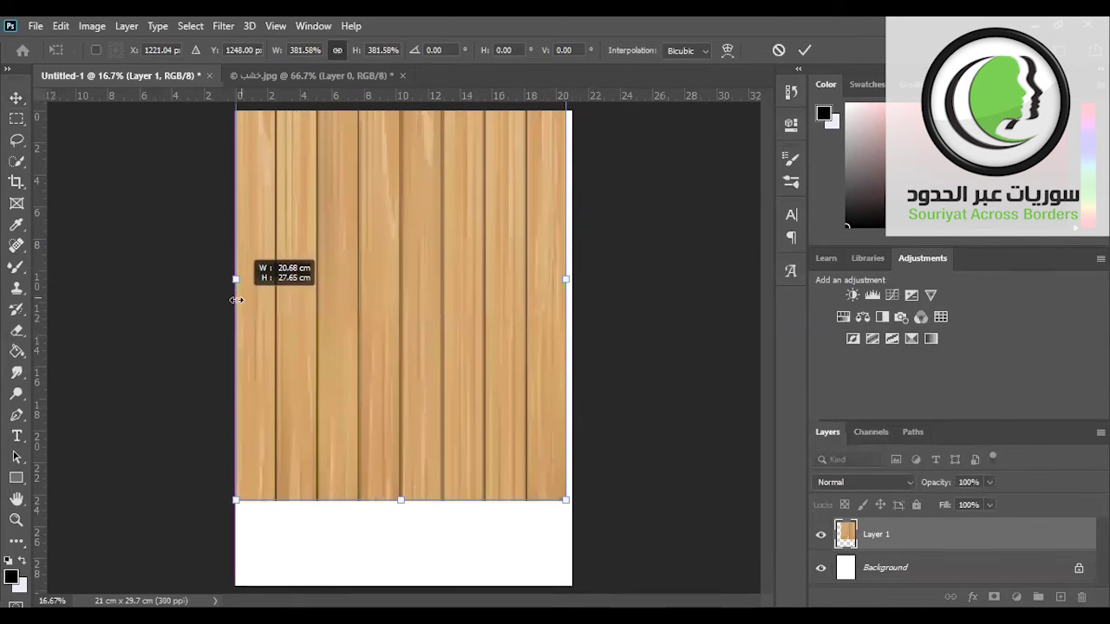
{"action": "left_click_drag", "start_coordinate": [402, 506], "coordinate": [408, 598]}
{"action": "left_click_drag", "start_coordinate": [418, 433], "coordinate": [431, 440]}
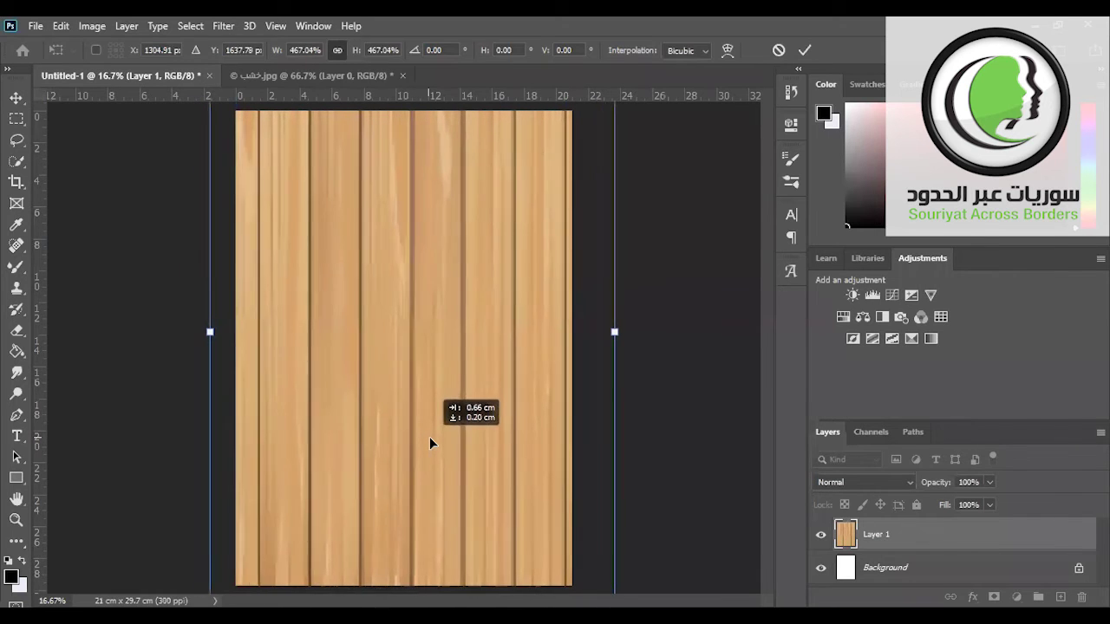
{"action": "key", "text": "shift+Right"}
{"action": "key", "text": "shift+Right"}
{"action": "key", "text": "shift+Right"}
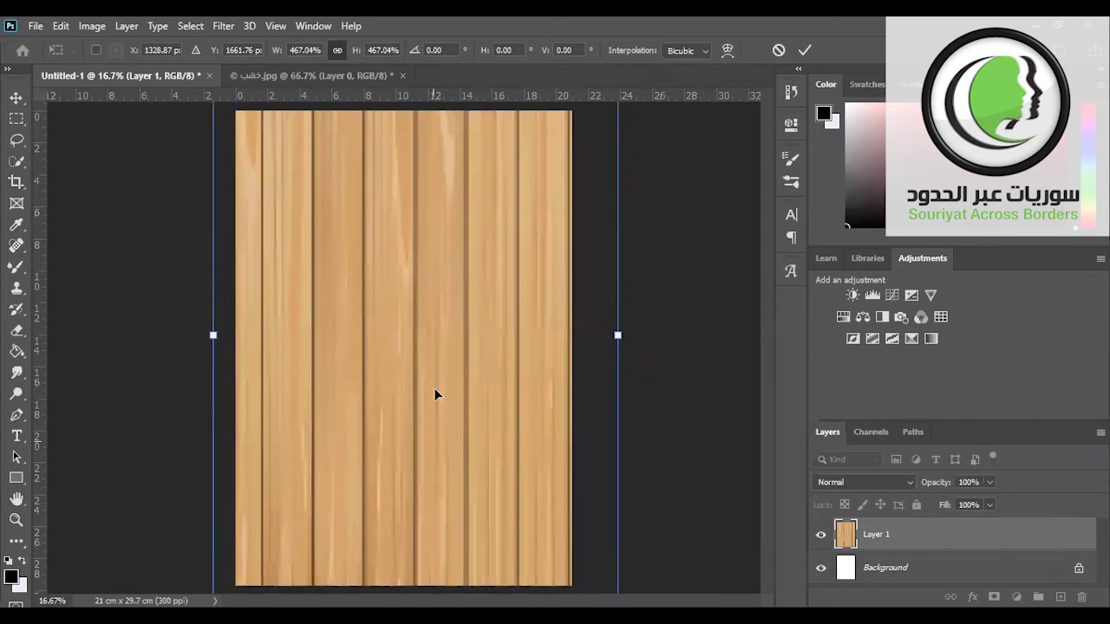
{"action": "double_click", "coordinate": [436, 353]}
{"action": "left_click", "coordinate": [803, 51]}
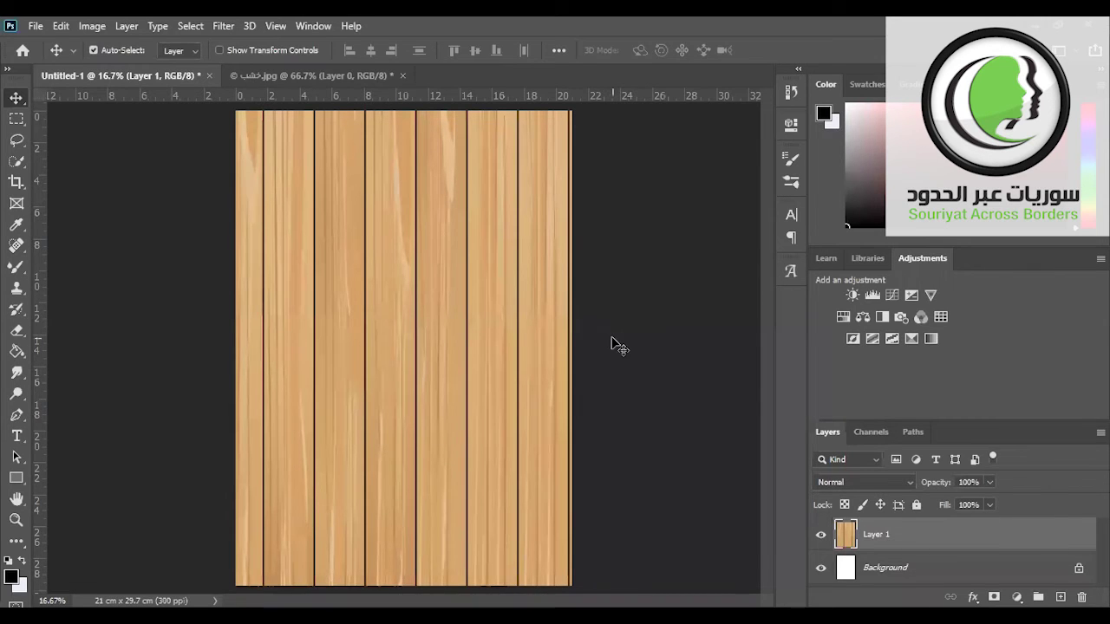
{"action": "left_click", "coordinate": [35, 26]}
Step: Search for شيف and open the chef illustration شيف.jpg from the Desktop
{"action": "left_click", "coordinate": [454, 314]}
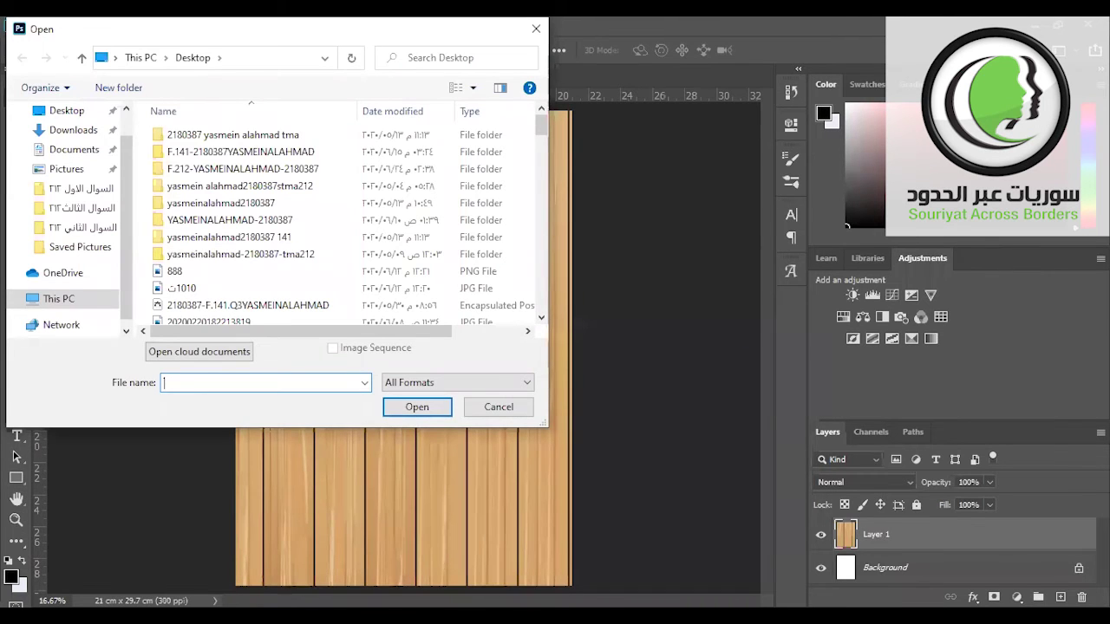
{"action": "type", "text": "شيف"}
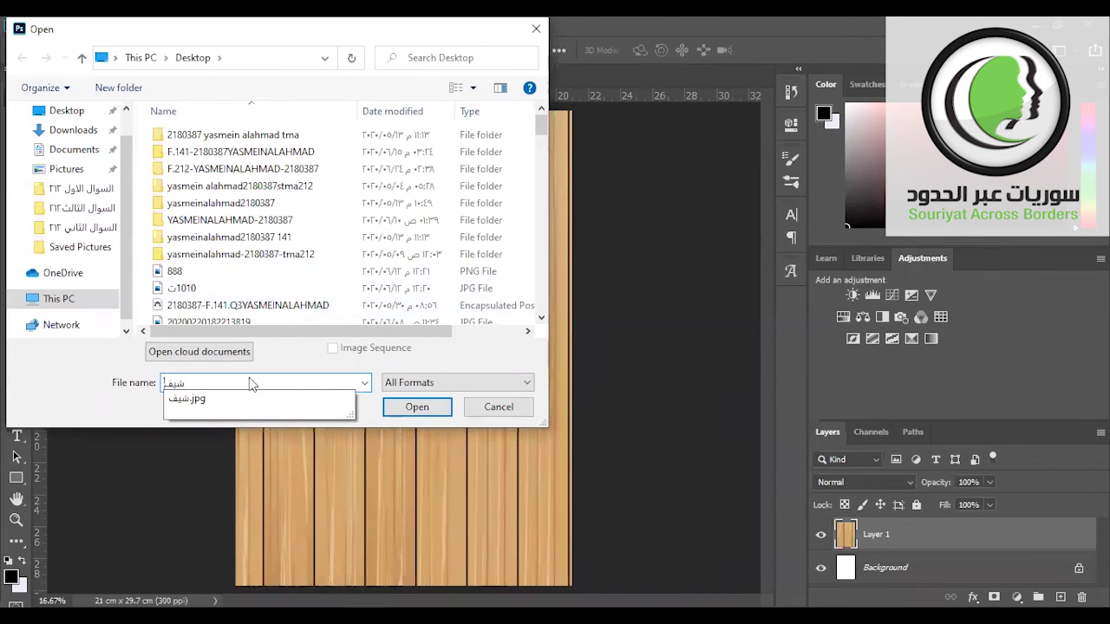
{"action": "left_click", "coordinate": [240, 397]}
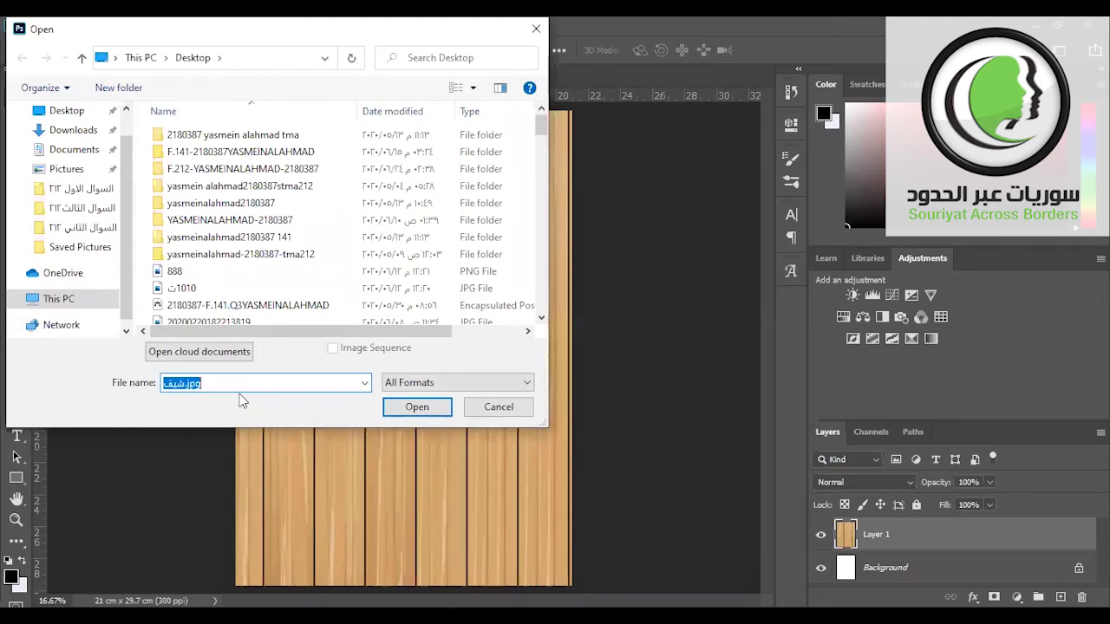
{"action": "left_click", "coordinate": [417, 407]}
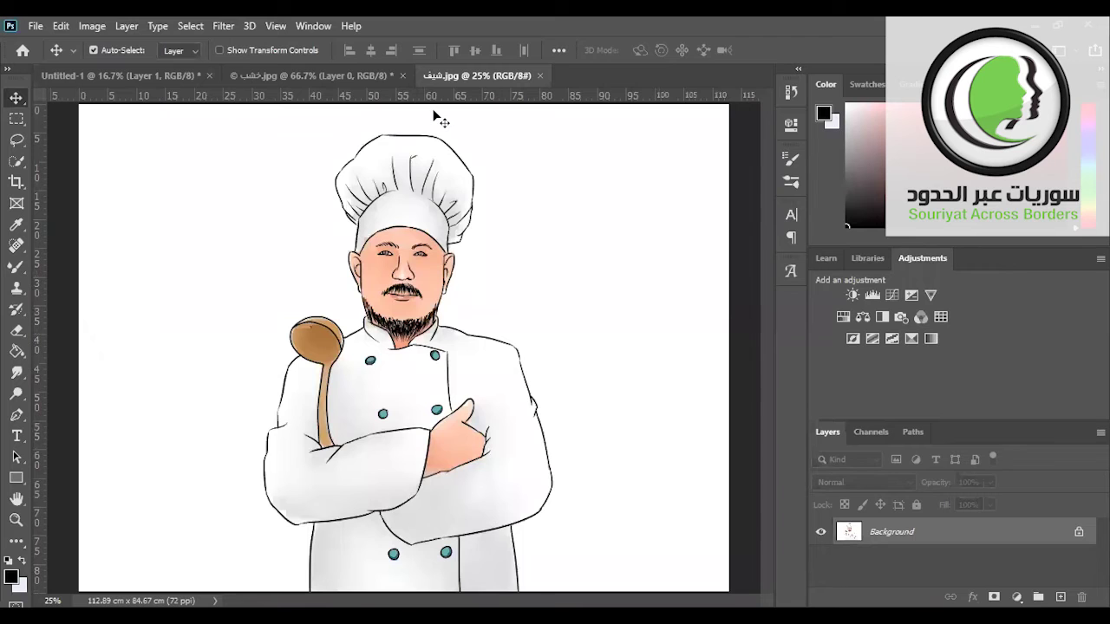
Step: Select the chef with the 9 px Quick Selection tool and drag it into the poster as Layer 2
{"action": "left_click", "coordinate": [11, 165]}
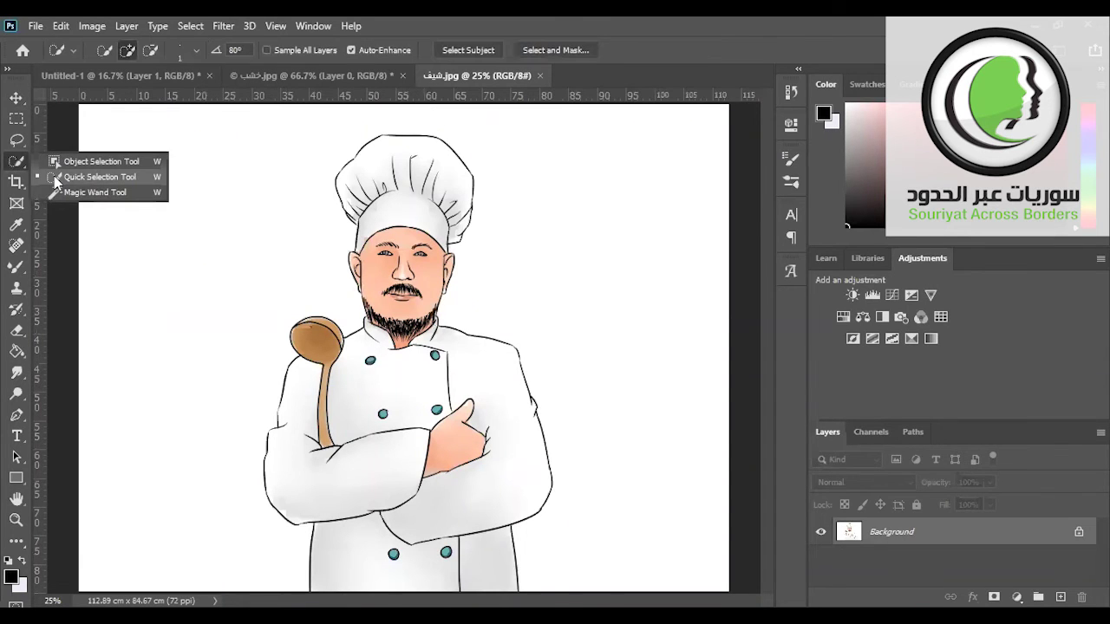
{"action": "left_click", "coordinate": [54, 181]}
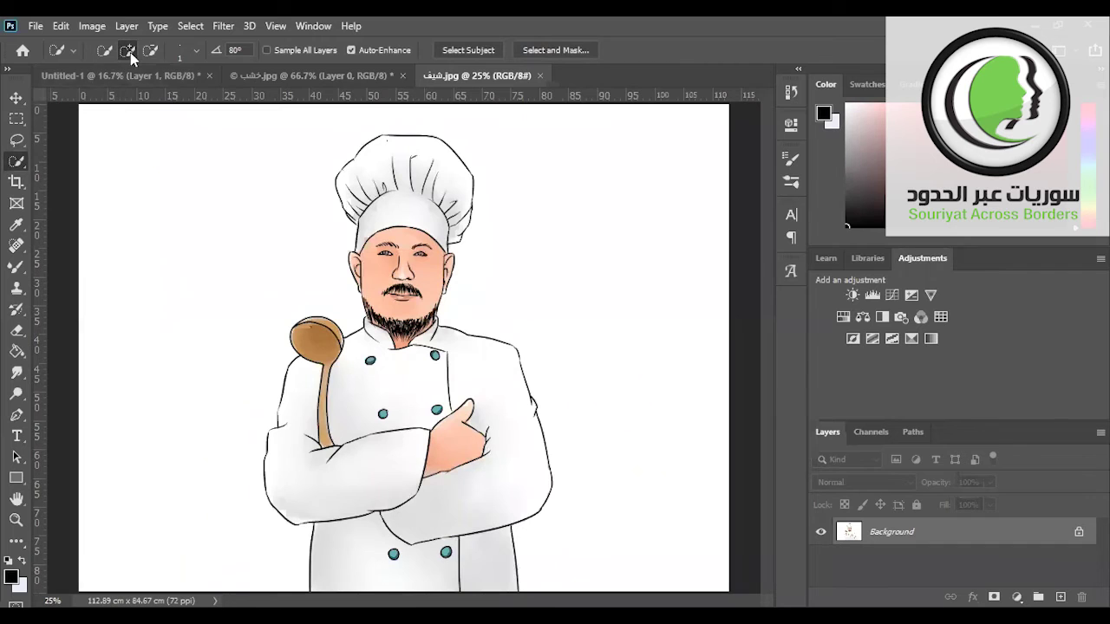
{"action": "left_click", "coordinate": [194, 50]}
{"action": "left_click_drag", "start_coordinate": [106, 99], "coordinate": [112, 101]}
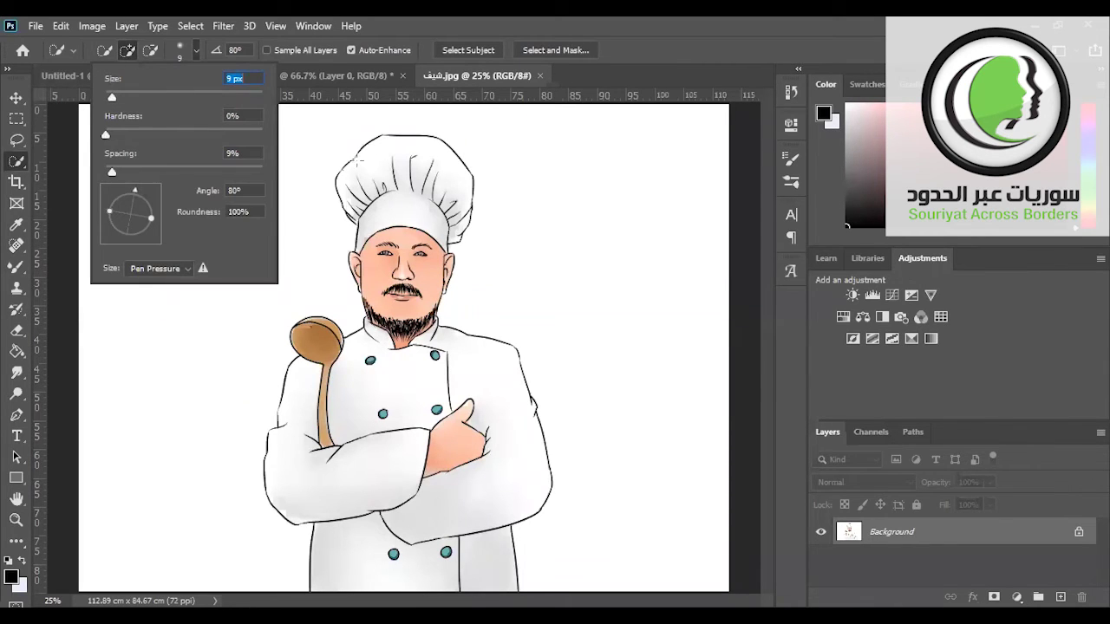
{"action": "left_click", "coordinate": [403, 160]}
{"action": "mouse_move", "coordinate": [399, 245]}
{"action": "left_mouse_down"}
{"action": "mouse_move", "coordinate": [447, 368]}
{"action": "mouse_move", "coordinate": [353, 359]}
{"action": "mouse_move", "coordinate": [299, 333]}
{"action": "left_mouse_up"}
{"action": "left_click_drag", "start_coordinate": [302, 371], "coordinate": [375, 507]}
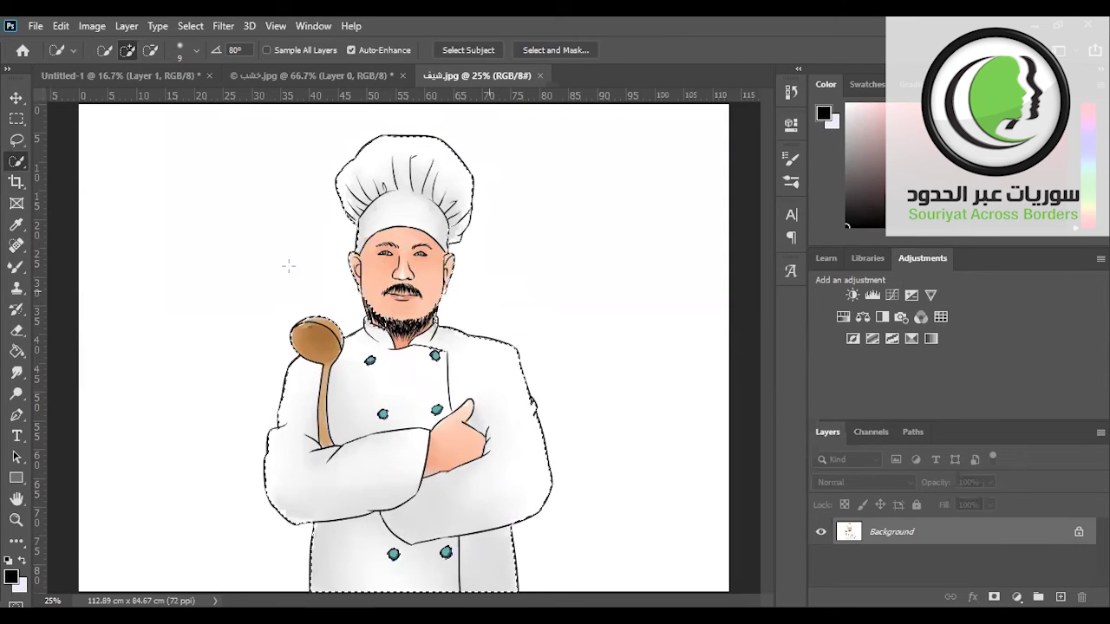
{"action": "left_click", "coordinate": [17, 97]}
{"action": "mouse_move", "coordinate": [366, 335]}
{"action": "left_mouse_down"}
{"action": "mouse_move", "coordinate": [197, 190]}
{"action": "mouse_move", "coordinate": [140, 78]}
{"action": "mouse_move", "coordinate": [428, 405]}
{"action": "left_mouse_up"}
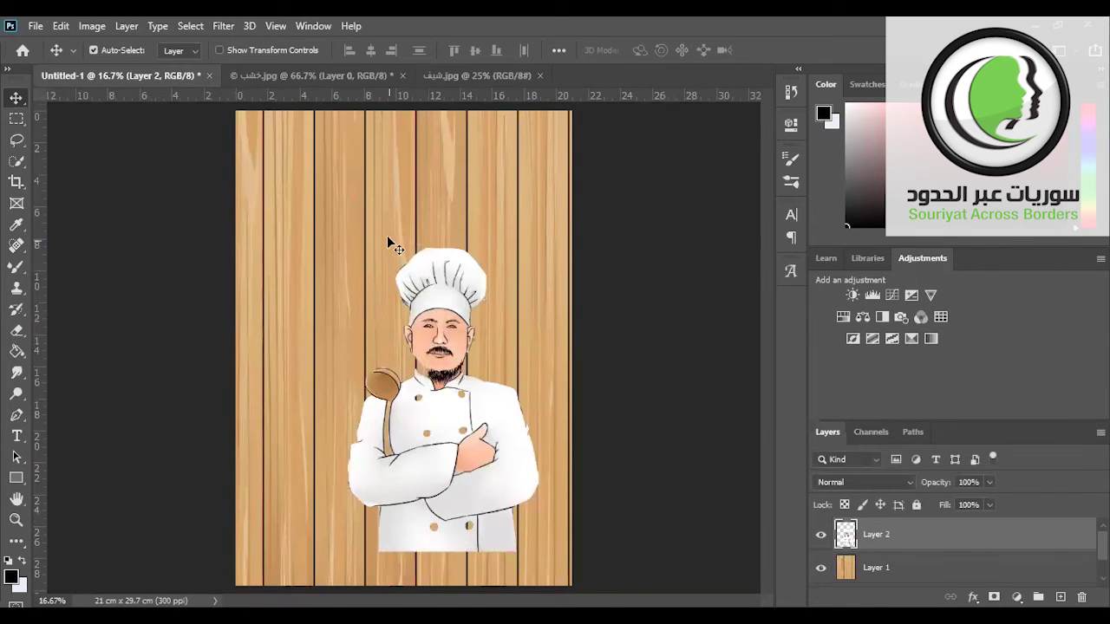
{"action": "left_click", "coordinate": [318, 76]}
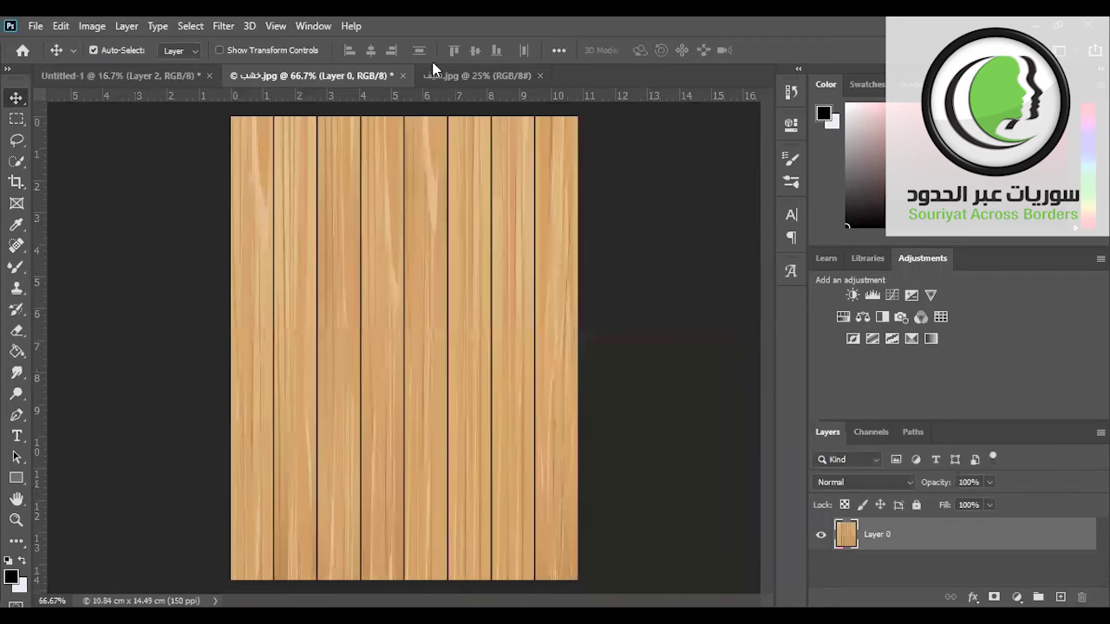
{"action": "left_click", "coordinate": [489, 73]}
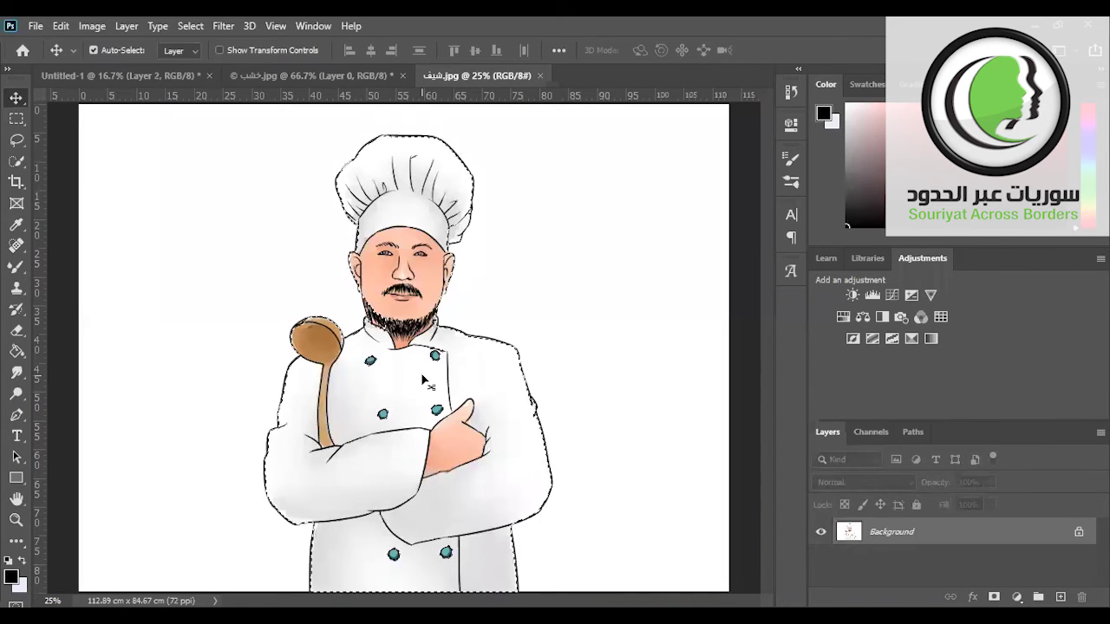
{"action": "left_click", "coordinate": [21, 161]}
{"action": "left_click", "coordinate": [23, 161]}
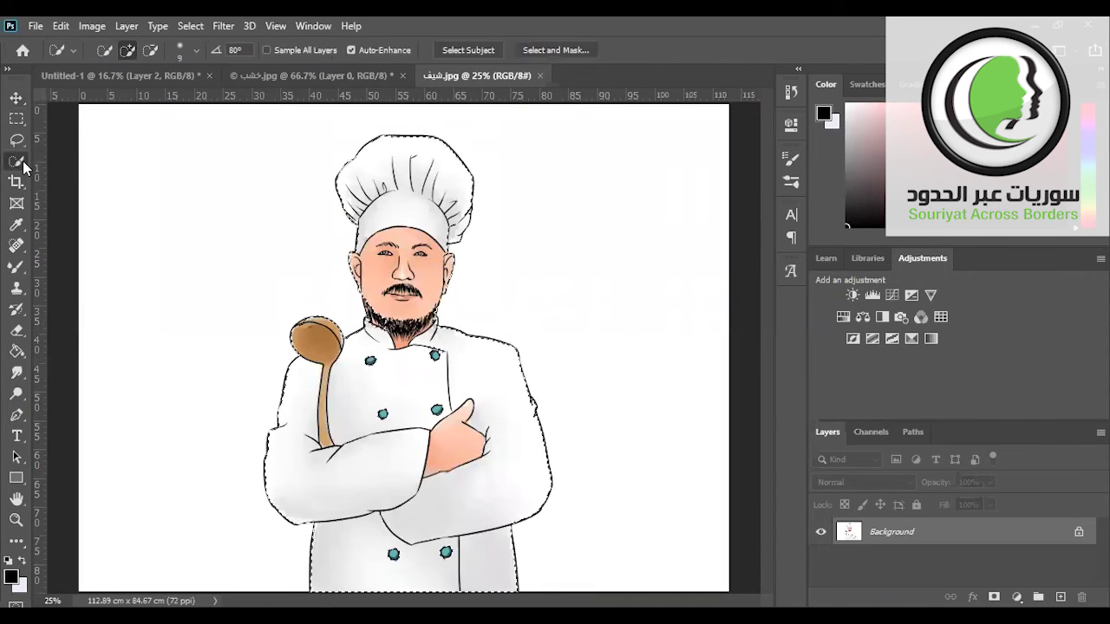
{"action": "left_click", "coordinate": [127, 49]}
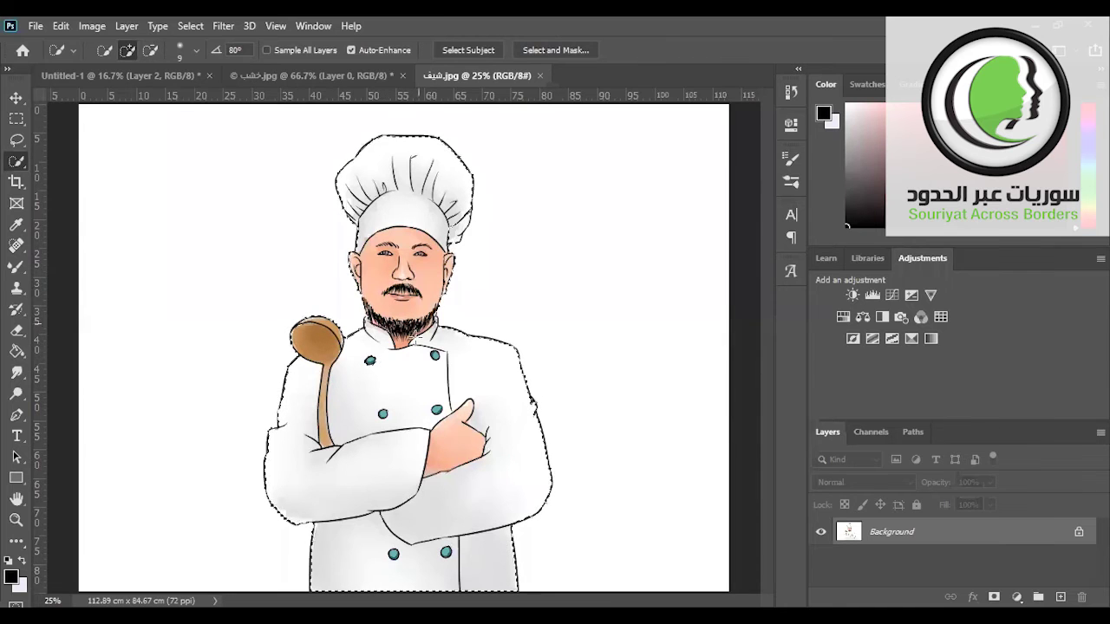
{"action": "left_click", "coordinate": [16, 97]}
{"action": "mouse_move", "coordinate": [466, 379]}
{"action": "left_mouse_down"}
{"action": "mouse_move", "coordinate": [468, 390]}
{"action": "mouse_move", "coordinate": [461, 378]}
{"action": "mouse_move", "coordinate": [479, 379]}
{"action": "mouse_move", "coordinate": [467, 384]}
{"action": "left_mouse_up"}
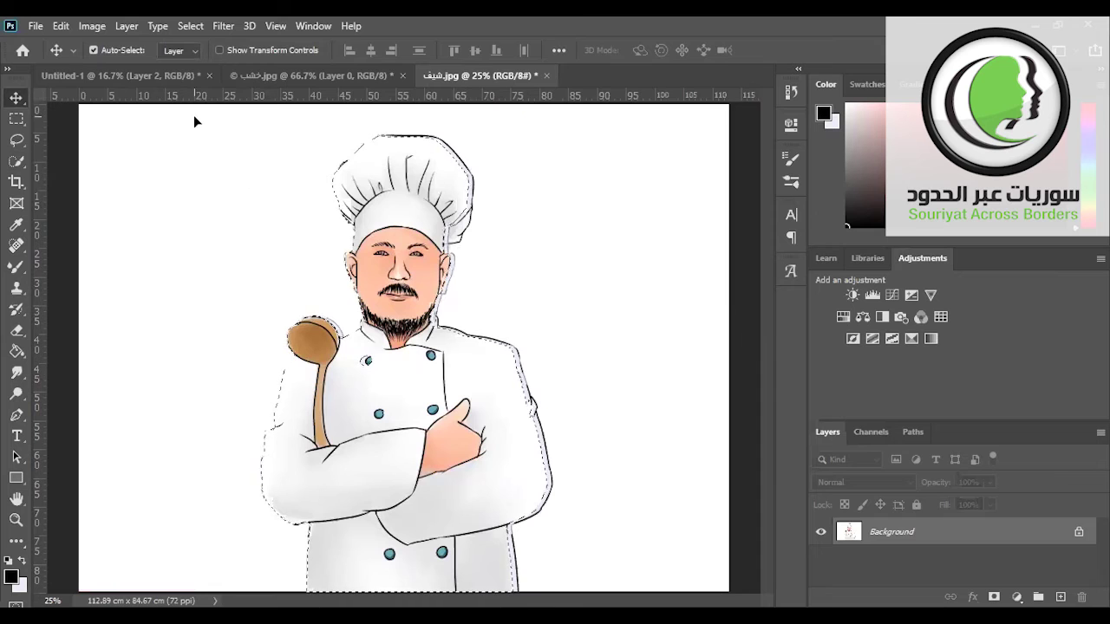
{"action": "left_click", "coordinate": [15, 163]}
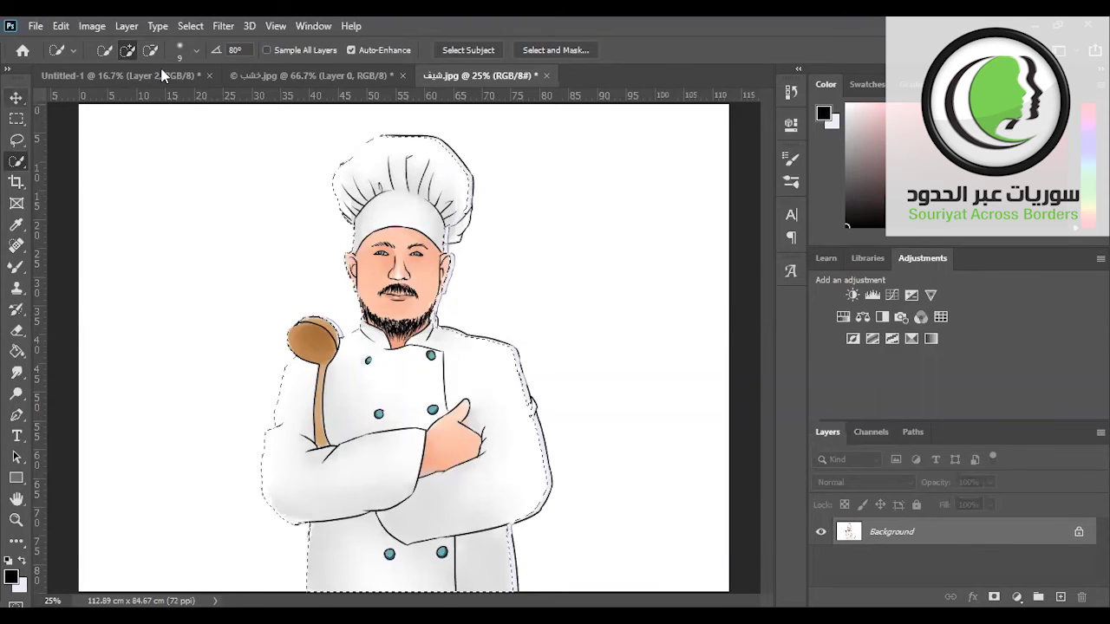
{"action": "key", "text": "v"}
{"action": "key", "text": "ctrl+Tab"}
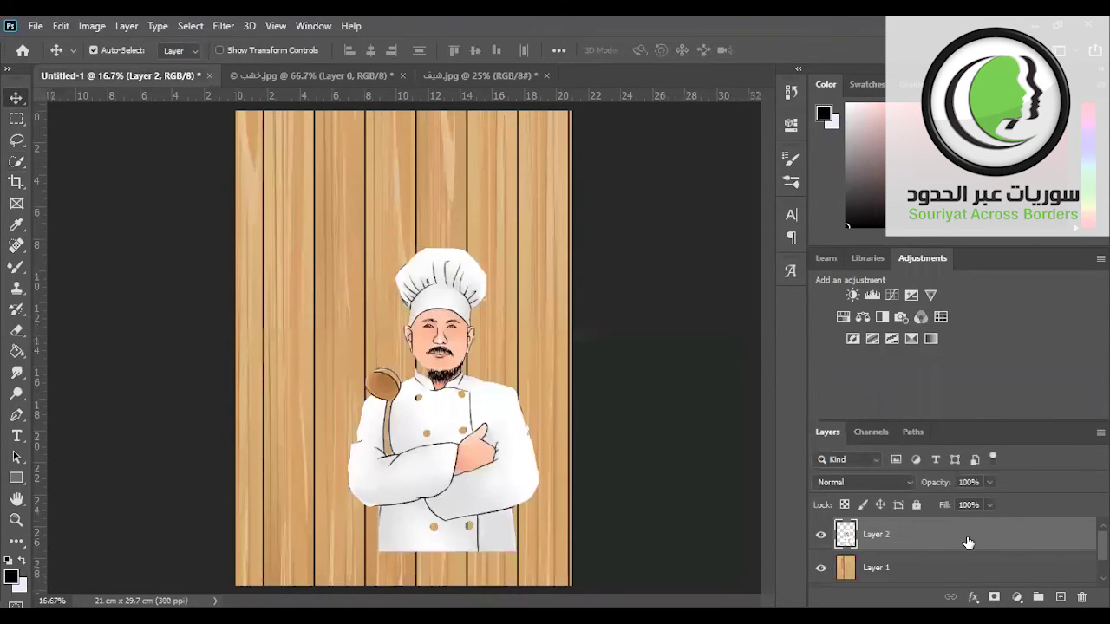
Step: Delete the existing chef Layer 2 from the poster
{"action": "right_click", "coordinate": [967, 541]}
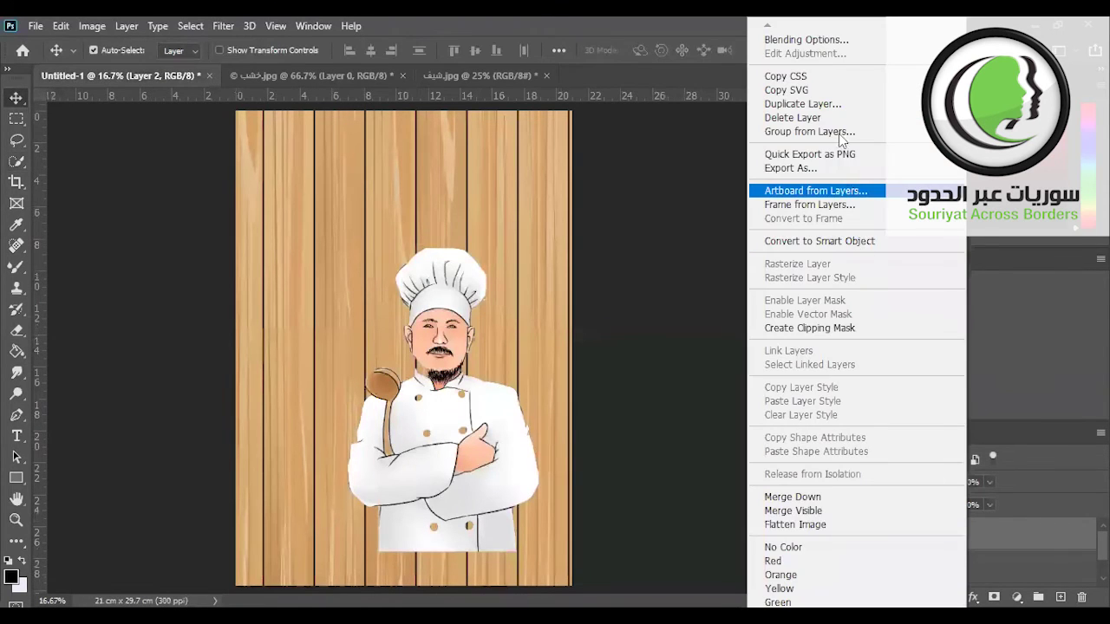
{"action": "left_click", "coordinate": [530, 288]}
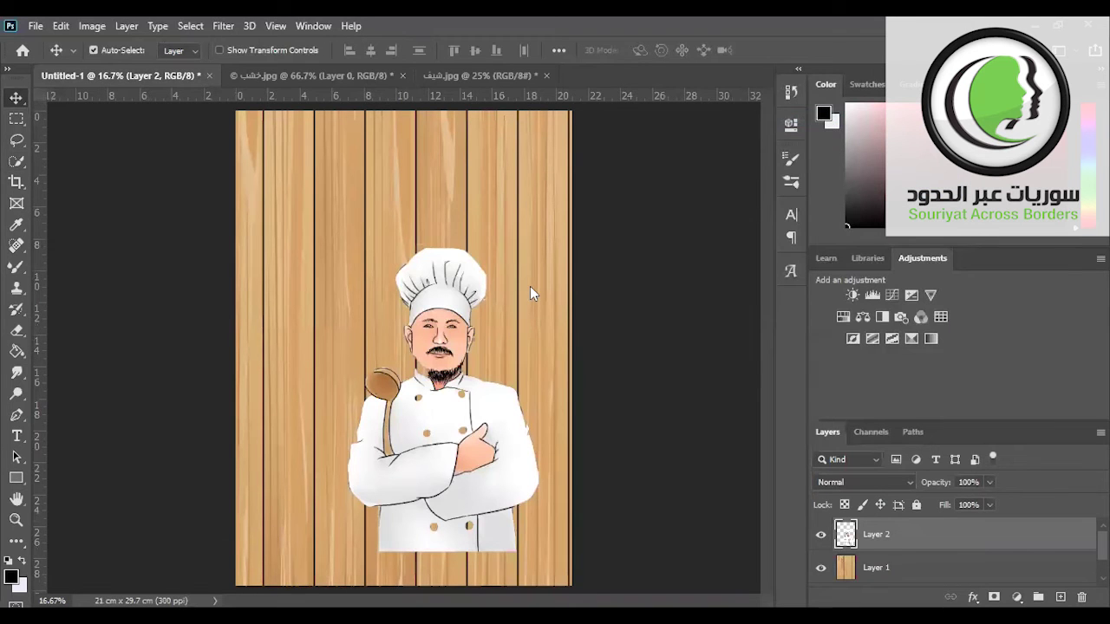
{"action": "key", "text": "Delete"}
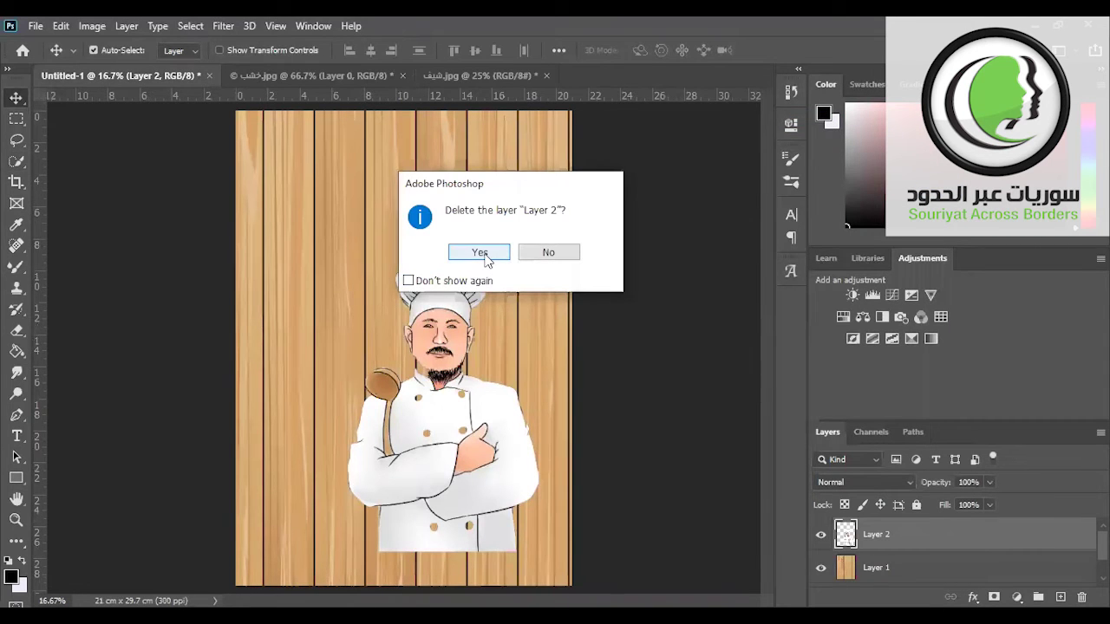
{"action": "left_click", "coordinate": [479, 253]}
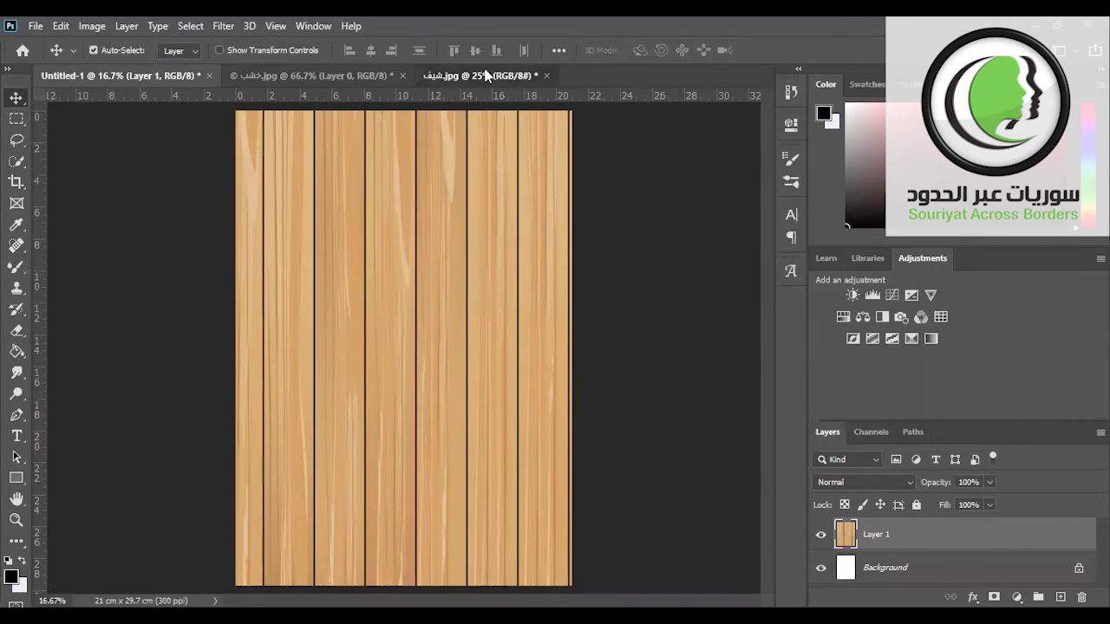
Step: Drag the selected chef from شيف.jpg onto the poster, centred at the bottom of the planks
{"action": "left_click", "coordinate": [485, 72]}
{"action": "left_click_drag", "start_coordinate": [357, 220], "coordinate": [157, 71]}
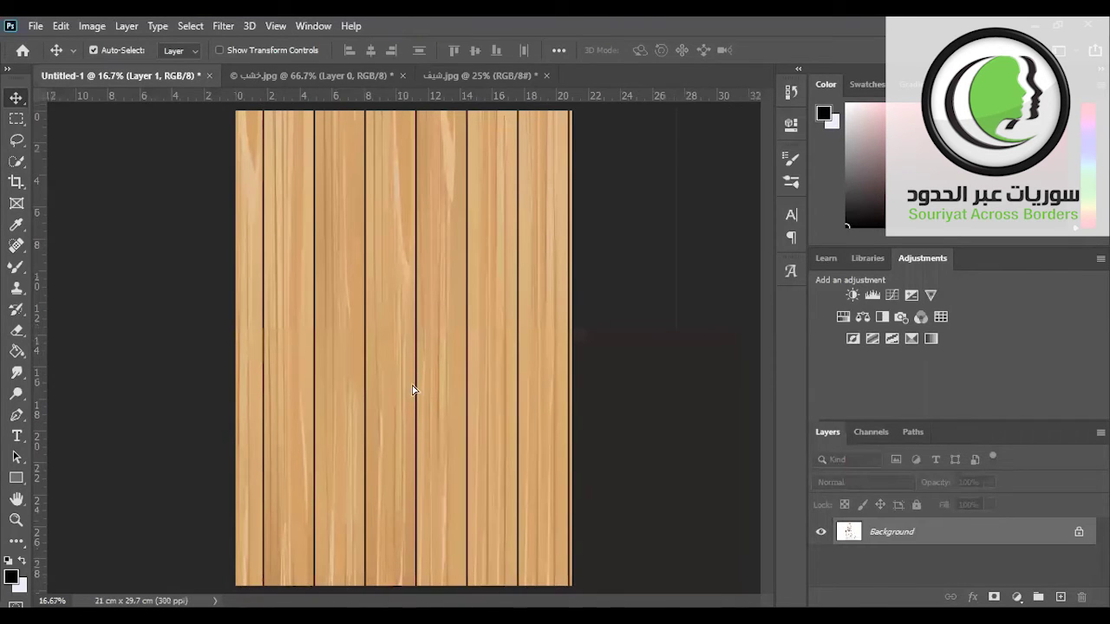
{"action": "mouse_move", "coordinate": [158, 71]}
{"action": "left_mouse_down"}
{"action": "mouse_move", "coordinate": [414, 390]}
{"action": "mouse_move", "coordinate": [414, 332]}
{"action": "left_mouse_up"}
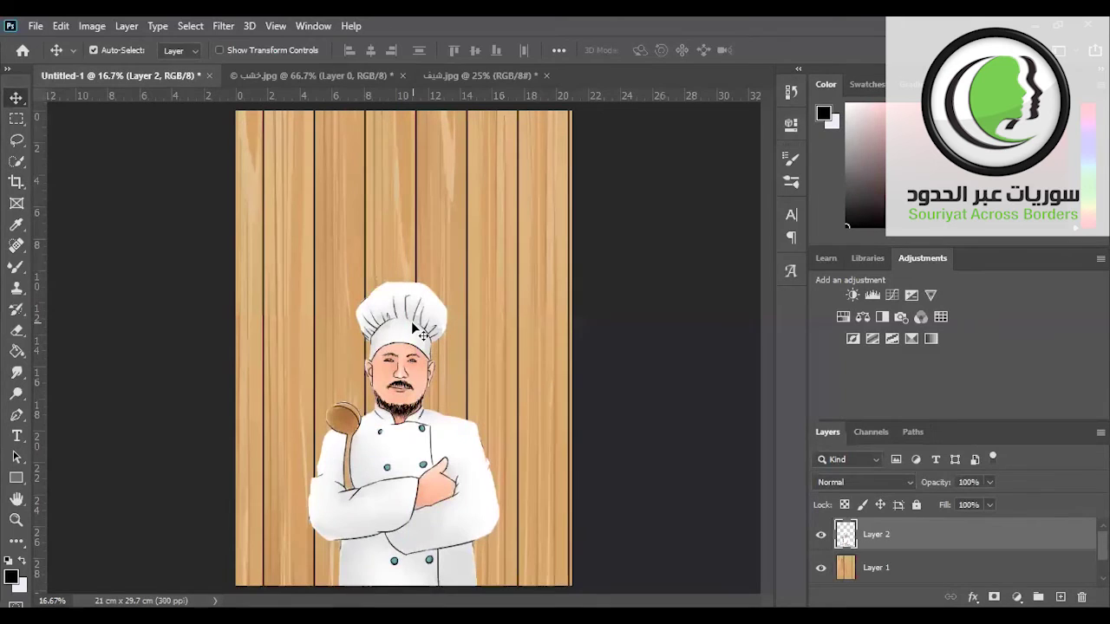
Step: Scale the chef to about 110.78%, shift it slightly up, and commit the transform
{"action": "key", "text": "ctrl+t"}
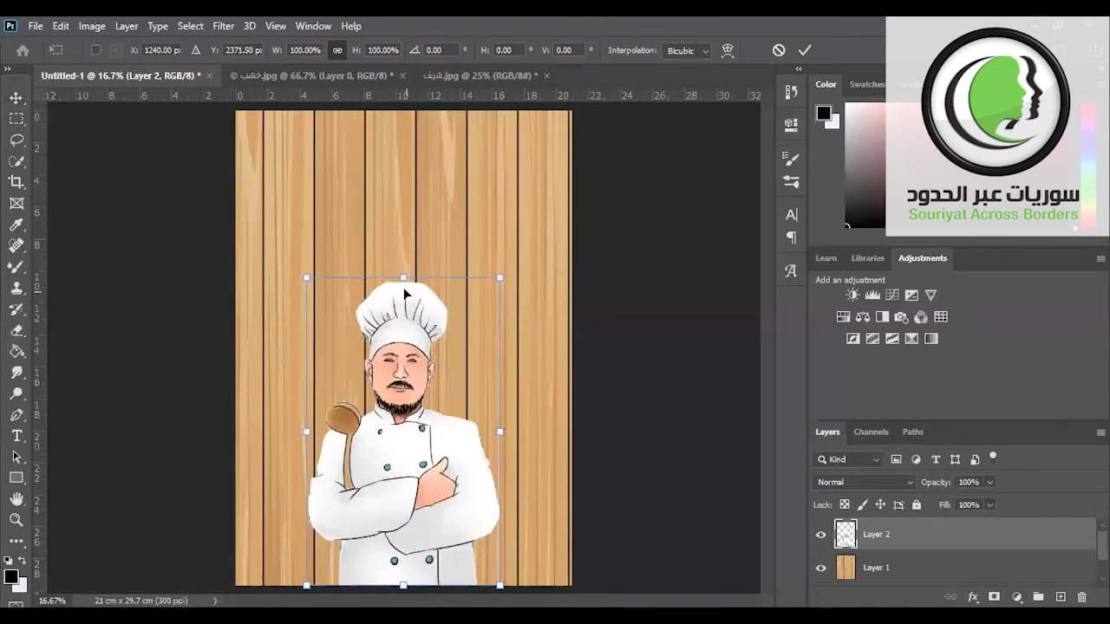
{"action": "left_click_drag", "start_coordinate": [401, 276], "coordinate": [404, 271]}
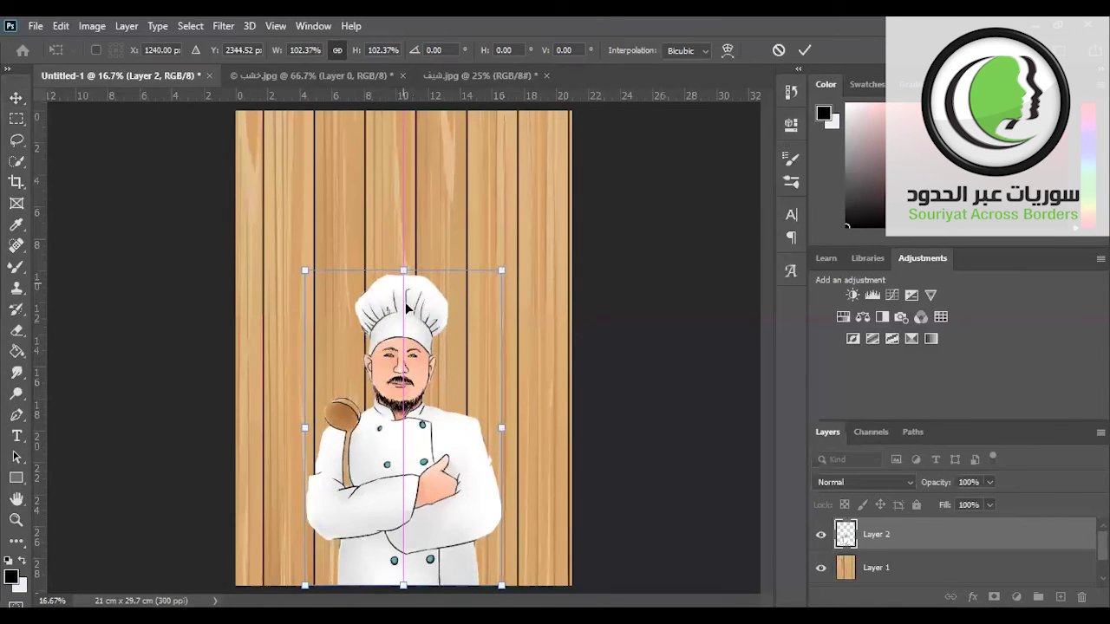
{"action": "left_click_drag", "start_coordinate": [498, 422], "coordinate": [506, 422]}
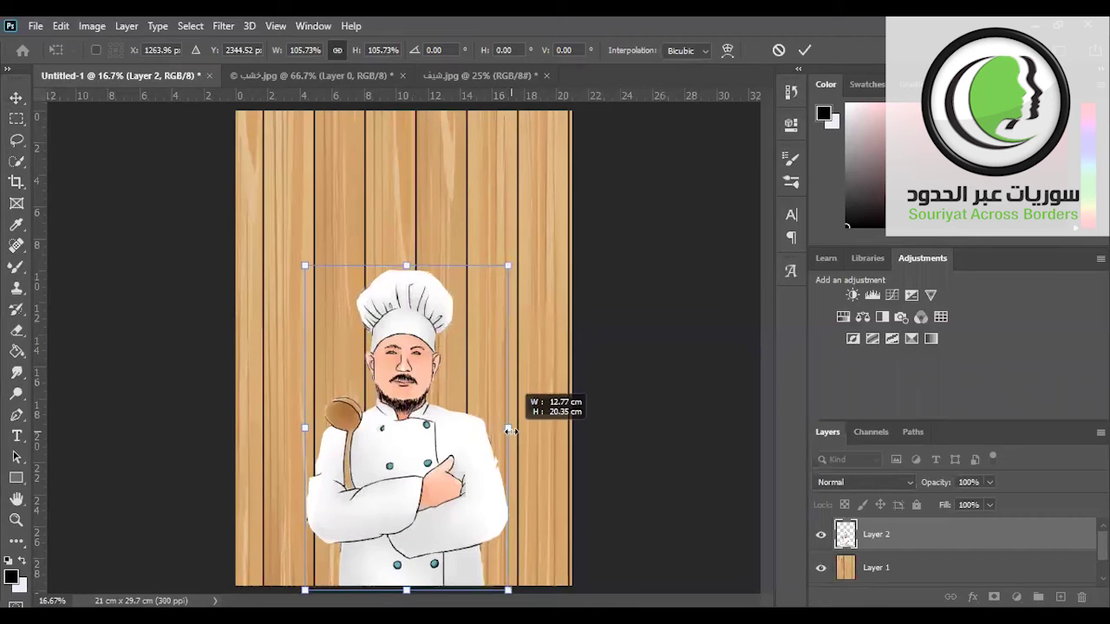
{"action": "left_click_drag", "start_coordinate": [429, 427], "coordinate": [429, 391]}
{"action": "left_click_drag", "start_coordinate": [299, 393], "coordinate": [294, 390]}
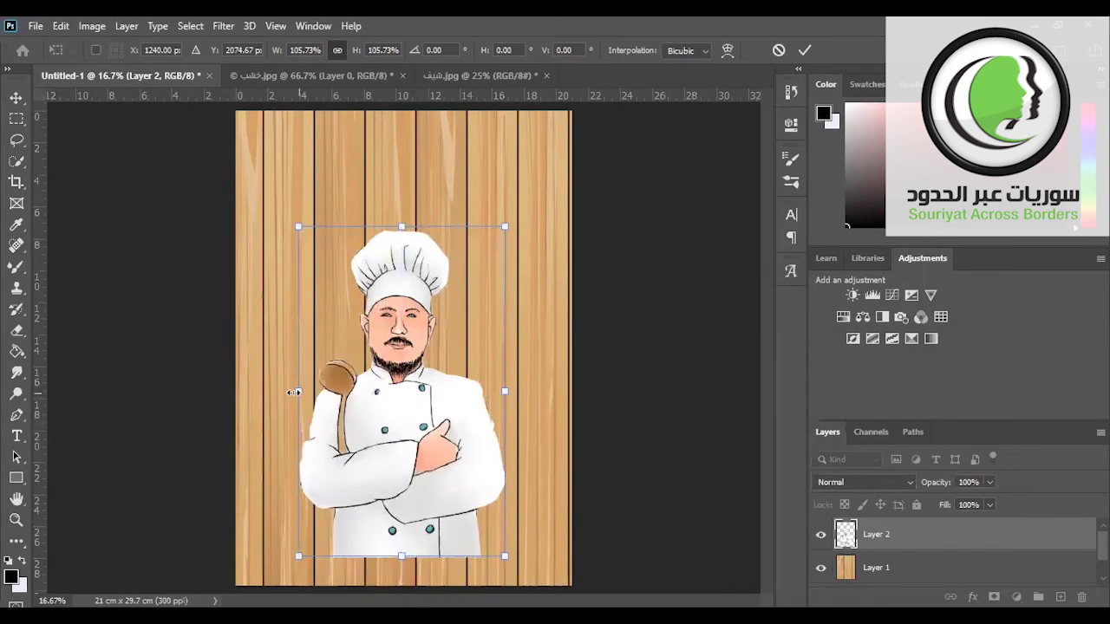
{"action": "mouse_move", "coordinate": [386, 417]}
{"action": "left_mouse_down"}
{"action": "mouse_move", "coordinate": [380, 410]}
{"action": "mouse_move", "coordinate": [448, 394]}
{"action": "left_mouse_up"}
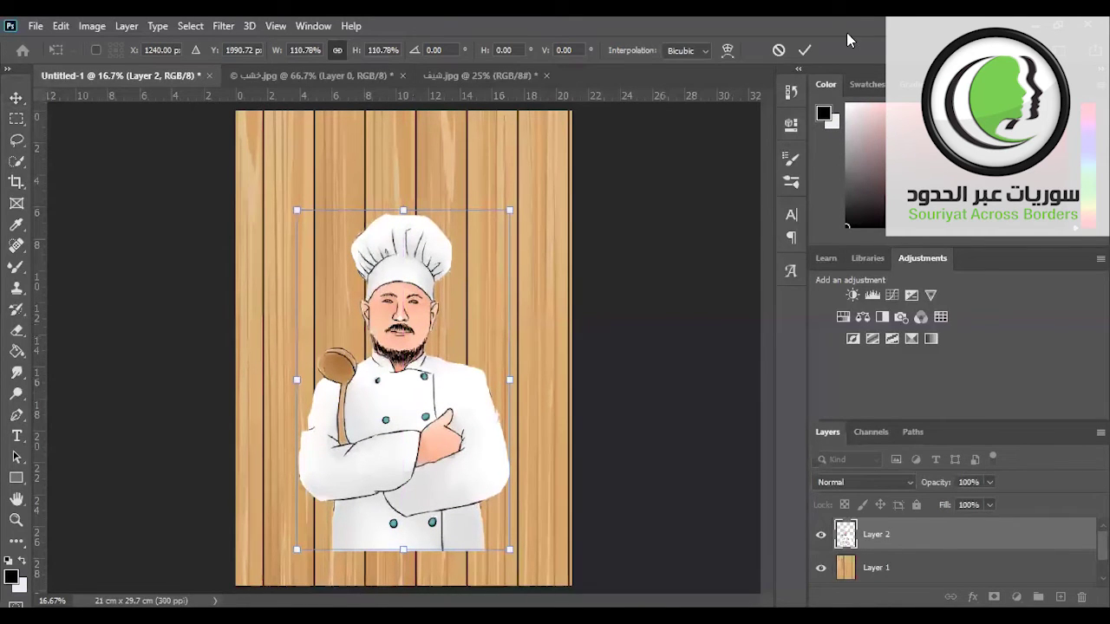
{"action": "key", "text": "Return"}
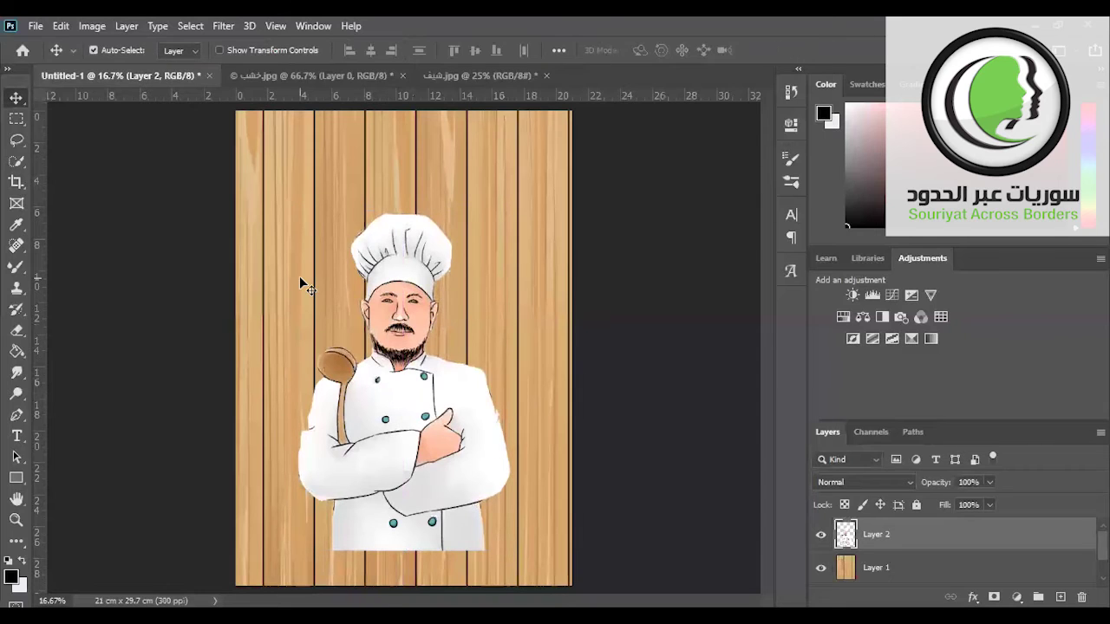
Step: Choose the Horizontal Type tool and set its font size to 36 pt
{"action": "left_click", "coordinate": [19, 436]}
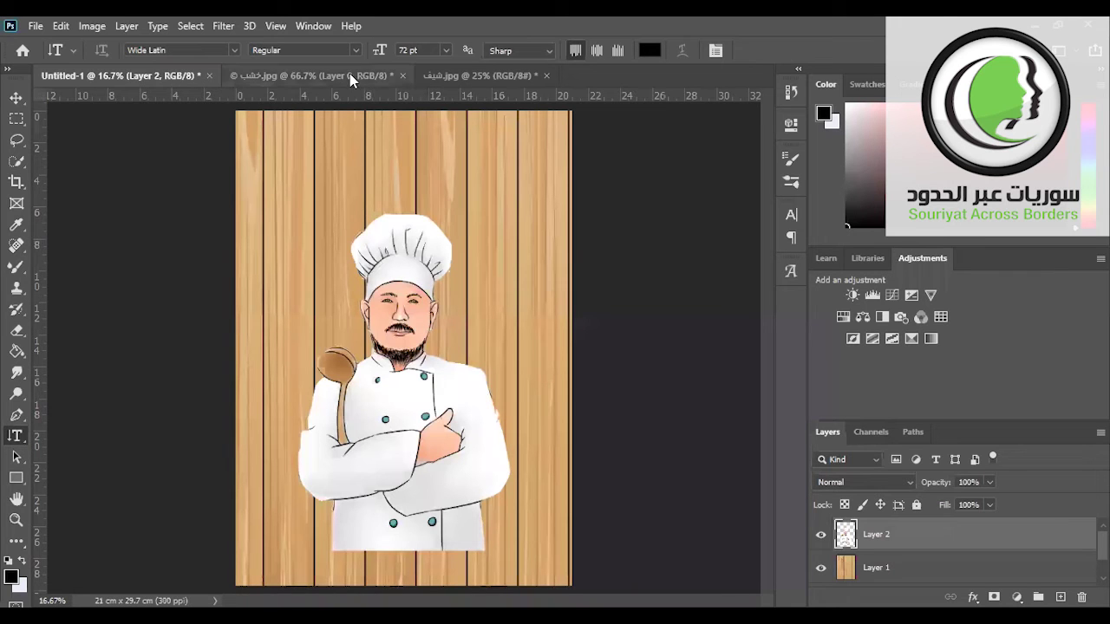
{"action": "left_click", "coordinate": [446, 50]}
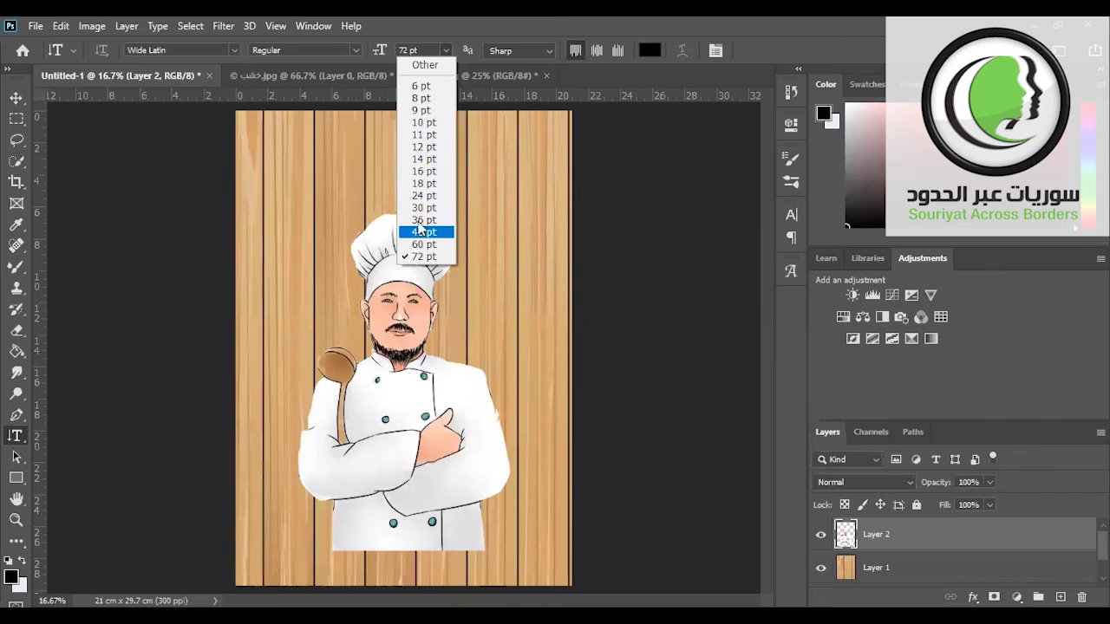
{"action": "left_click", "coordinate": [422, 220]}
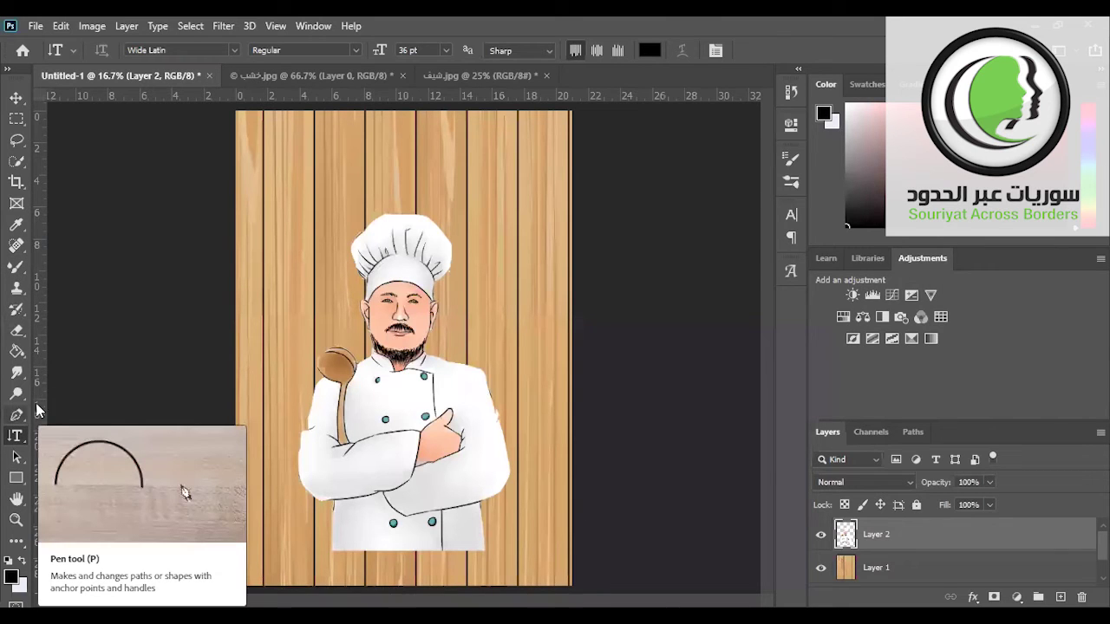
Step: Draw a 10 pt light-blue Shape 1 line from the top-left corner to the right edge
{"action": "key", "text": "p"}
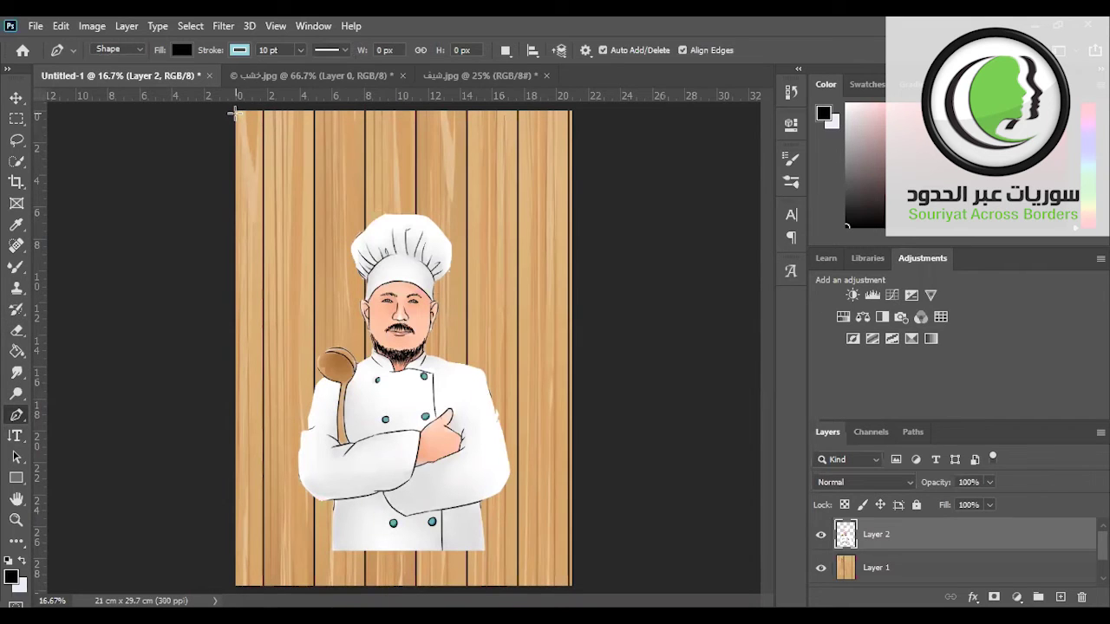
{"action": "left_click", "coordinate": [235, 114]}
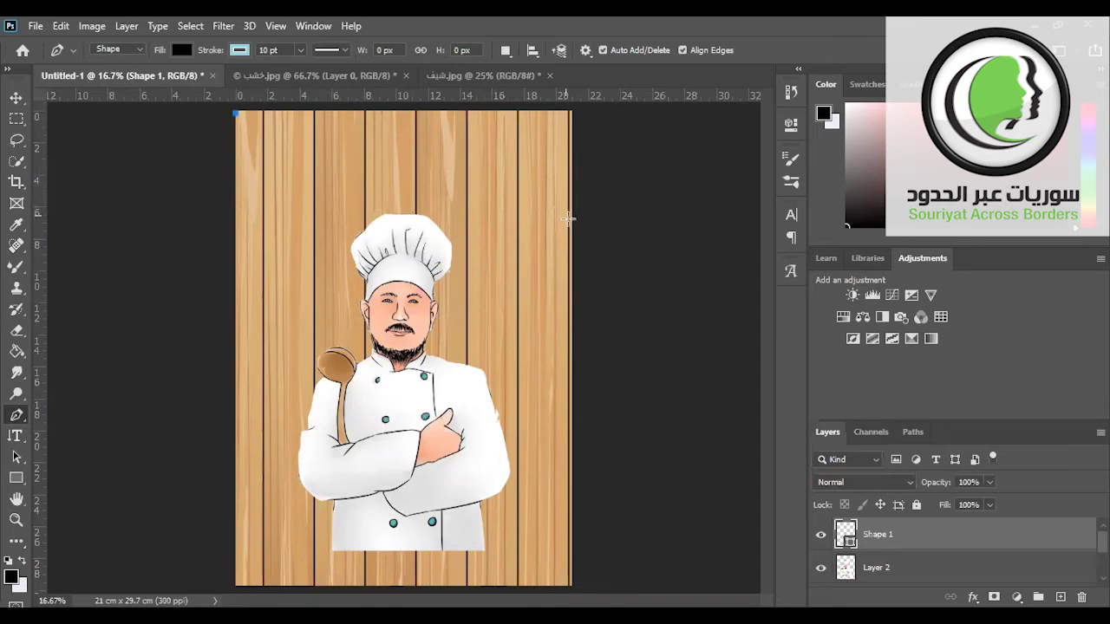
{"action": "left_click", "coordinate": [569, 220]}
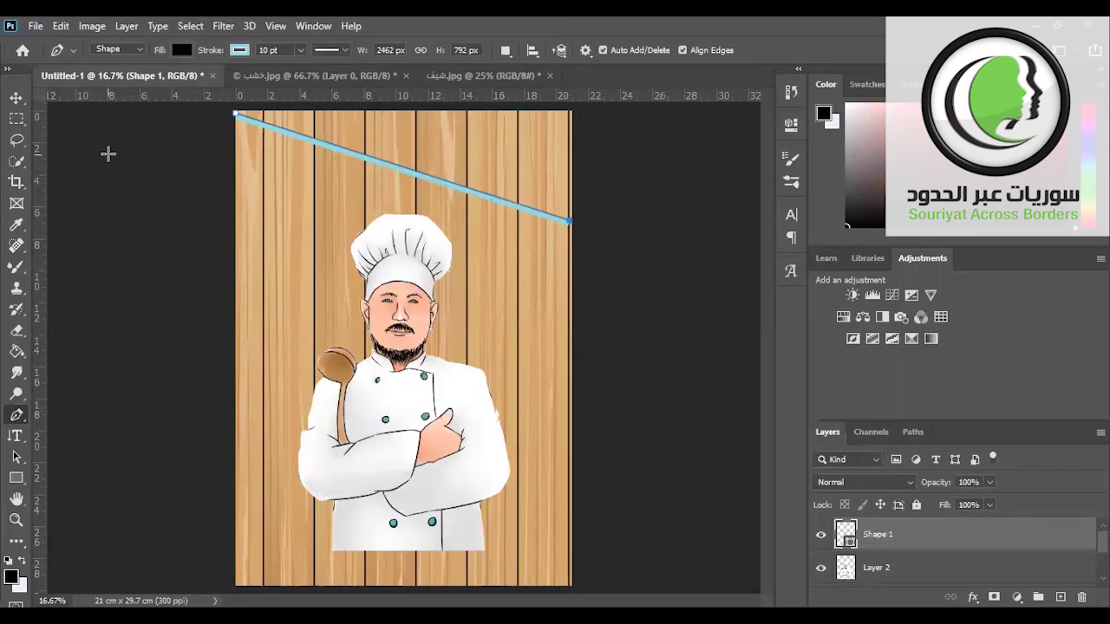
Step: Search for بيتزا and open the pizza photo بيتزا.jpg
{"action": "left_click", "coordinate": [35, 27]}
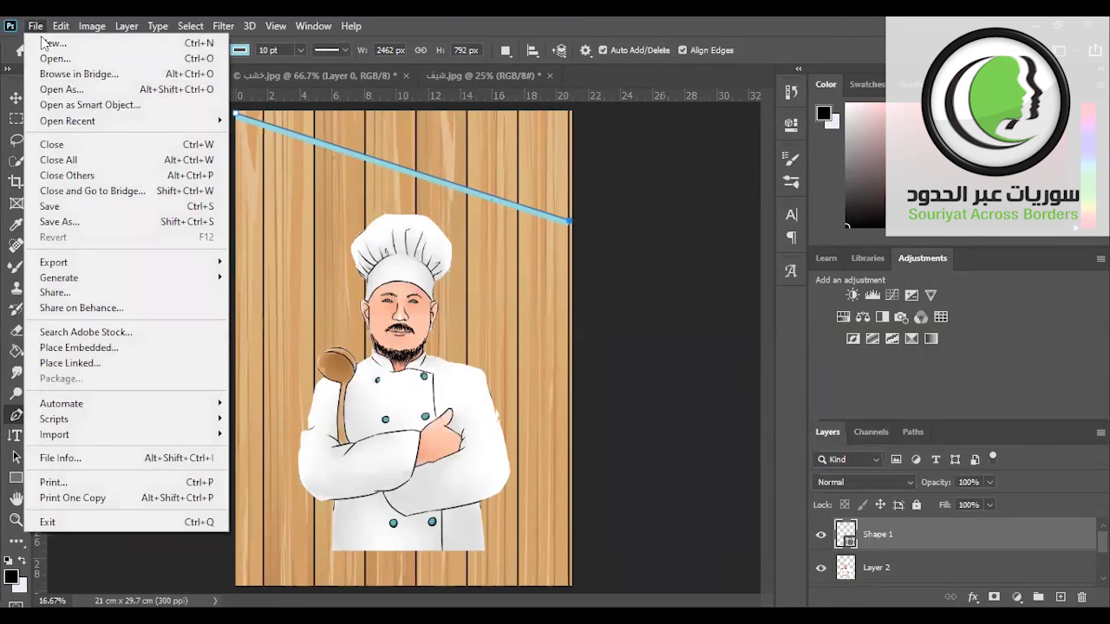
{"action": "left_click", "coordinate": [54, 59]}
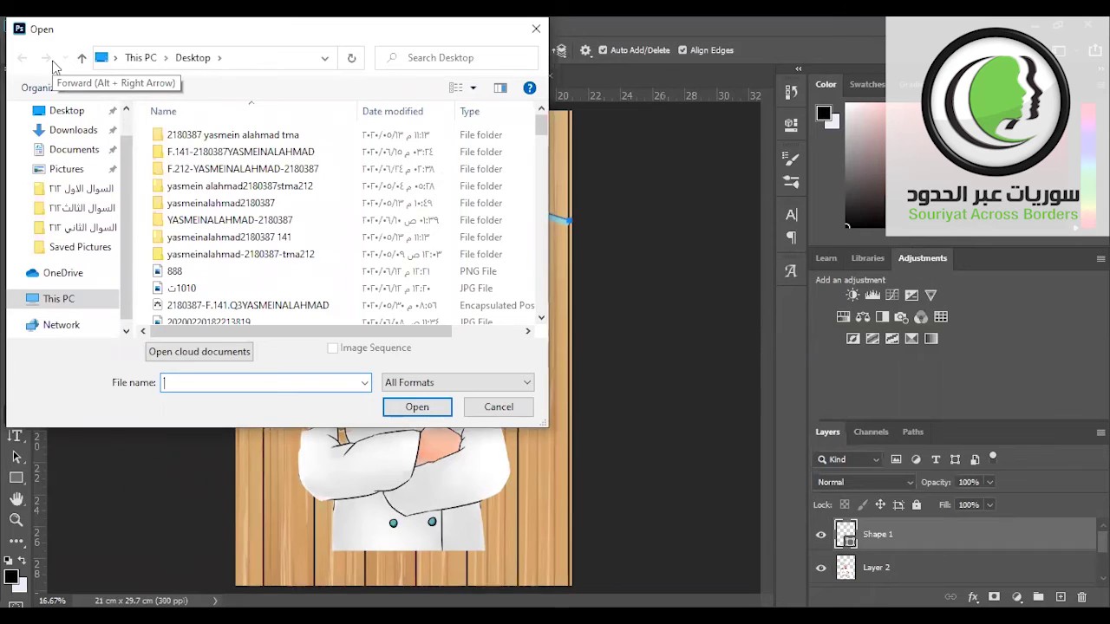
{"action": "type", "text": "بيت"}
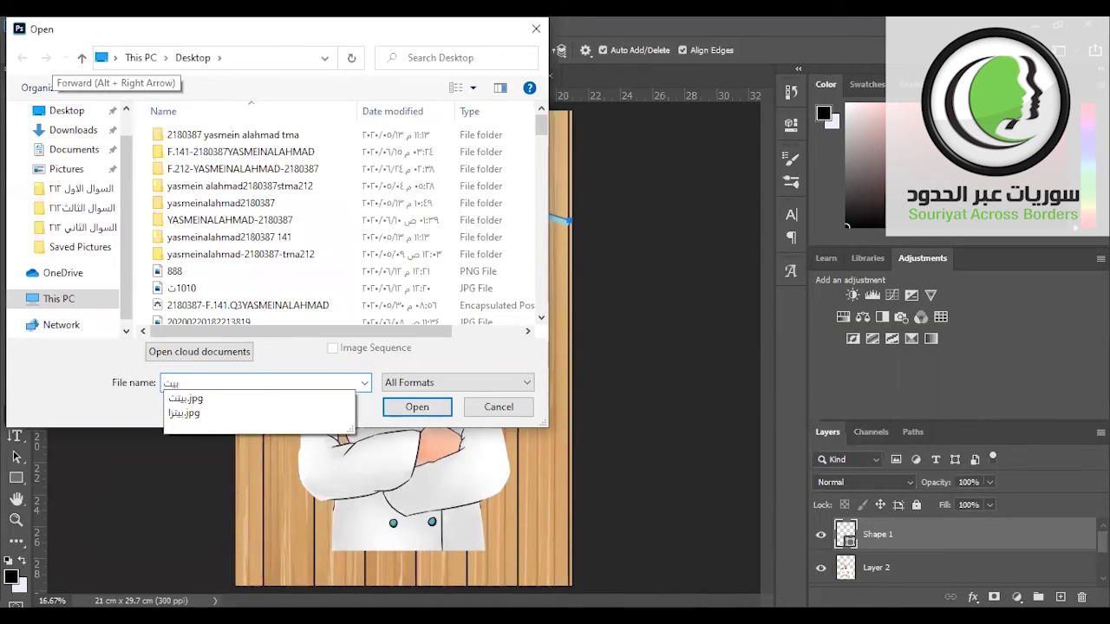
{"action": "type", "text": "زا"}
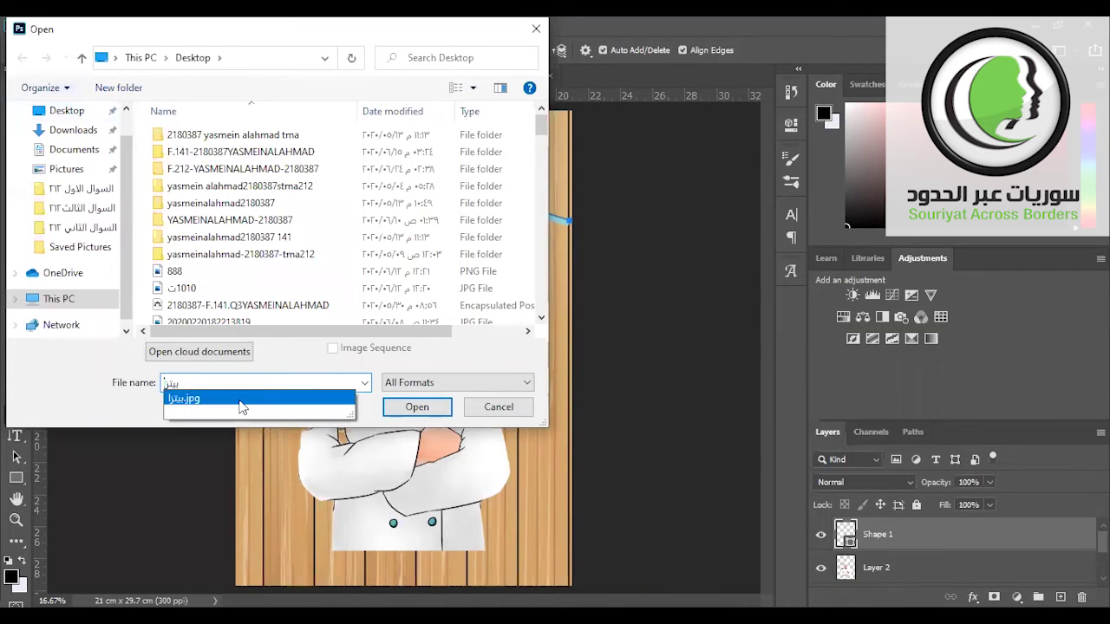
{"action": "left_click", "coordinate": [242, 402]}
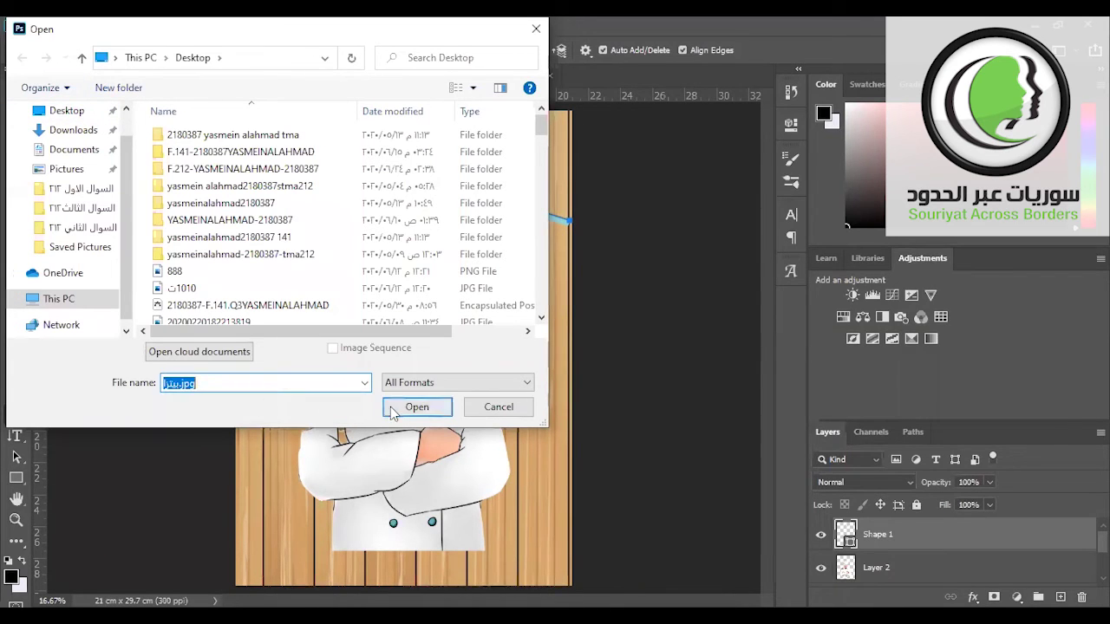
{"action": "left_click", "coordinate": [417, 408]}
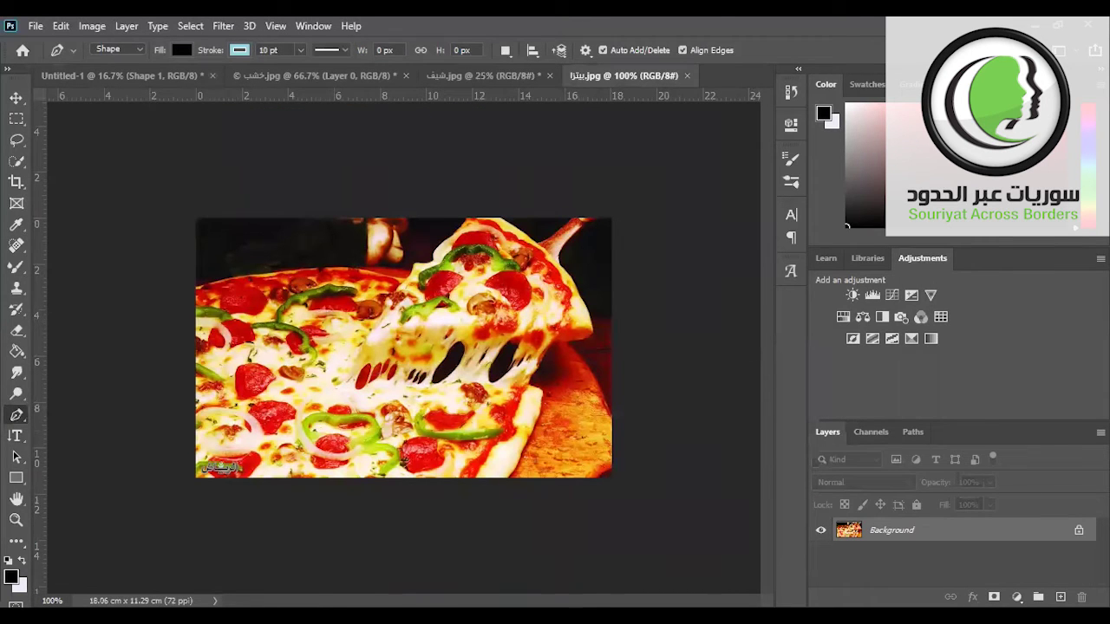
Step: Unlock the pizza photo's Background layer and drag the pizza onto the poster as Layer 3
{"action": "double_click", "coordinate": [1079, 532]}
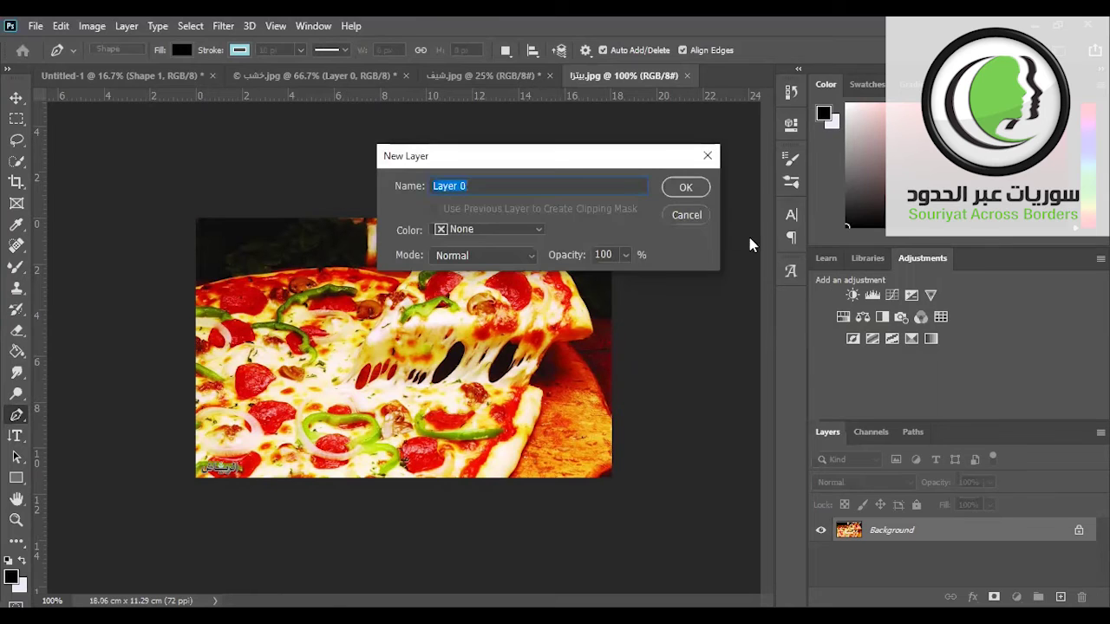
{"action": "left_click", "coordinate": [707, 217]}
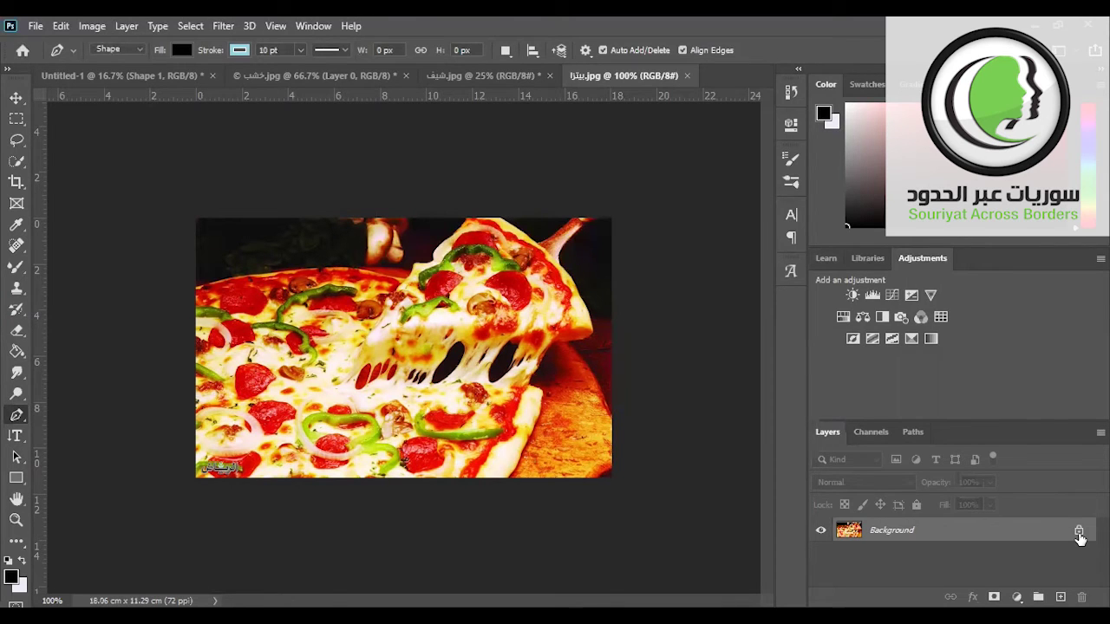
{"action": "left_click", "coordinate": [1078, 531]}
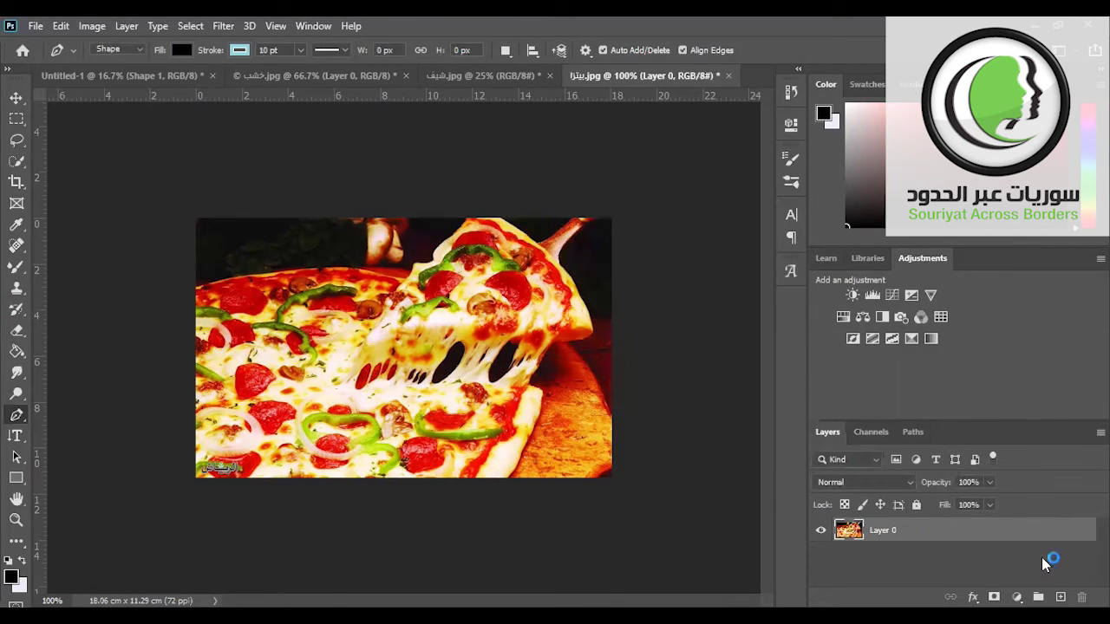
{"action": "left_click", "coordinate": [19, 99]}
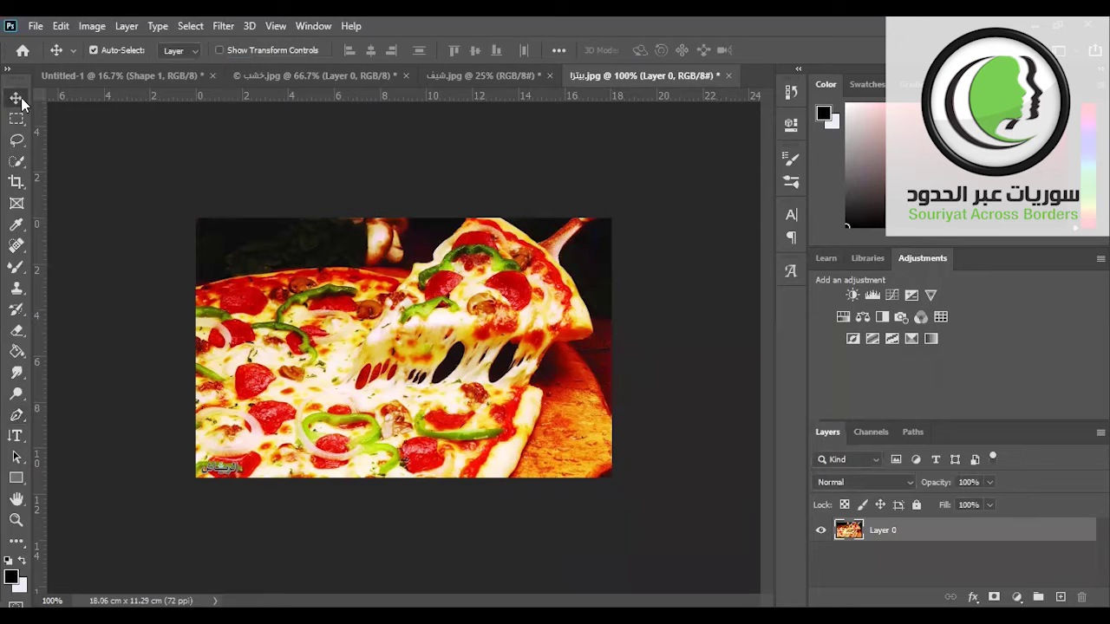
{"action": "mouse_move", "coordinate": [395, 290]}
{"action": "left_mouse_down"}
{"action": "mouse_move", "coordinate": [165, 80]}
{"action": "mouse_move", "coordinate": [494, 155]}
{"action": "left_mouse_up"}
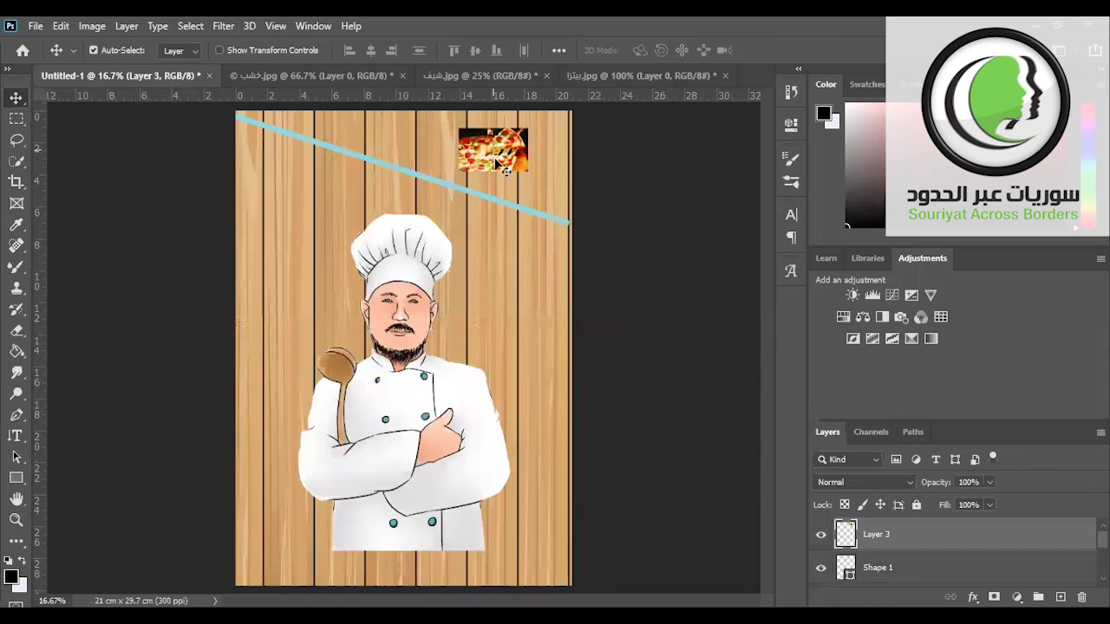
Step: Place Layer 3 beneath Shape 1 and stretch the blue diagonal line to about 110%
{"action": "key", "text": "ctrl+t"}
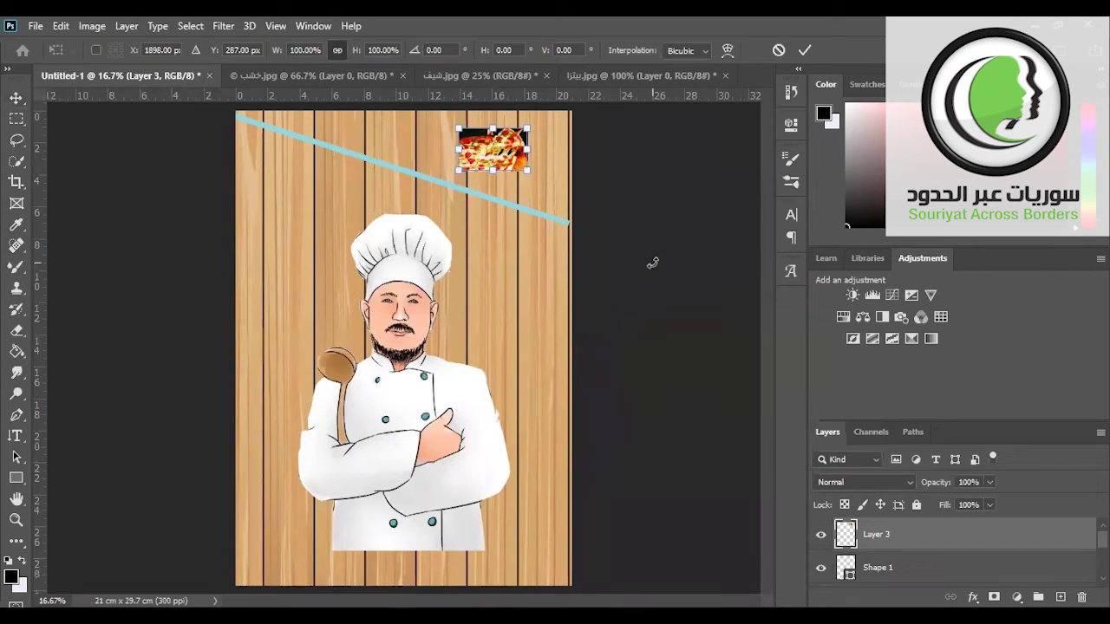
{"action": "left_click_drag", "start_coordinate": [911, 530], "coordinate": [912, 579]}
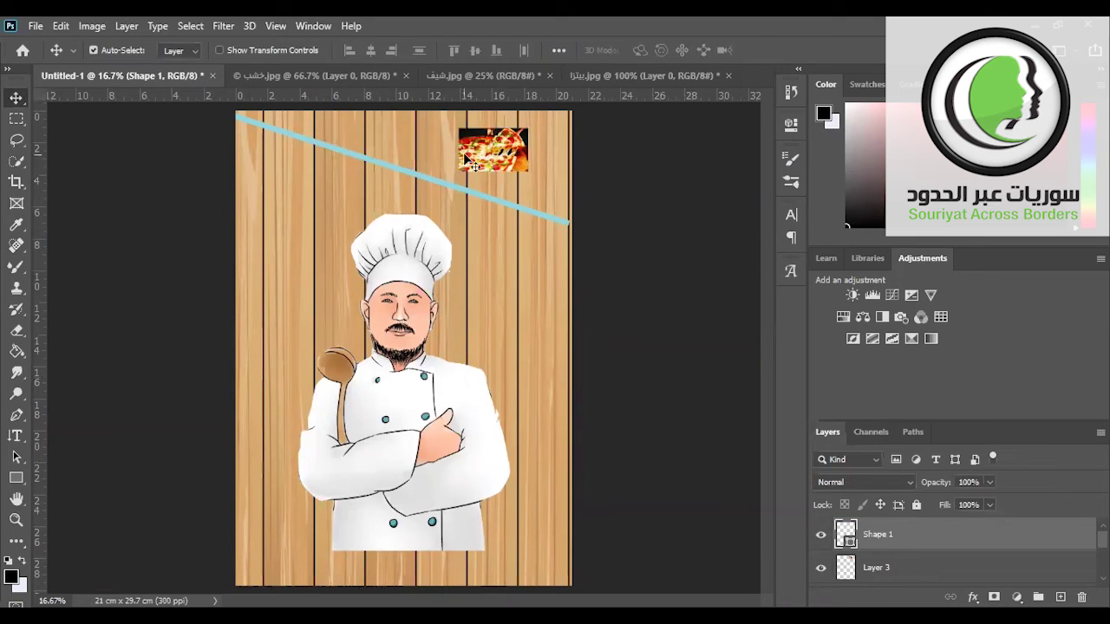
{"action": "key", "text": "ctrl+t"}
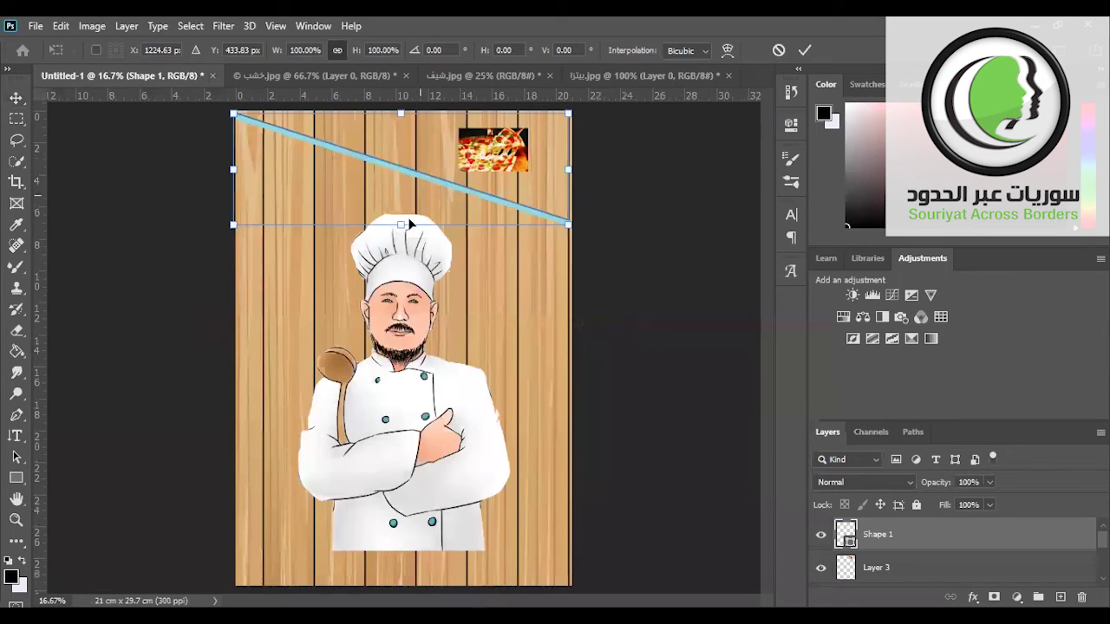
{"action": "left_click_drag", "start_coordinate": [400, 224], "coordinate": [394, 235]}
{"action": "key", "text": "Return"}
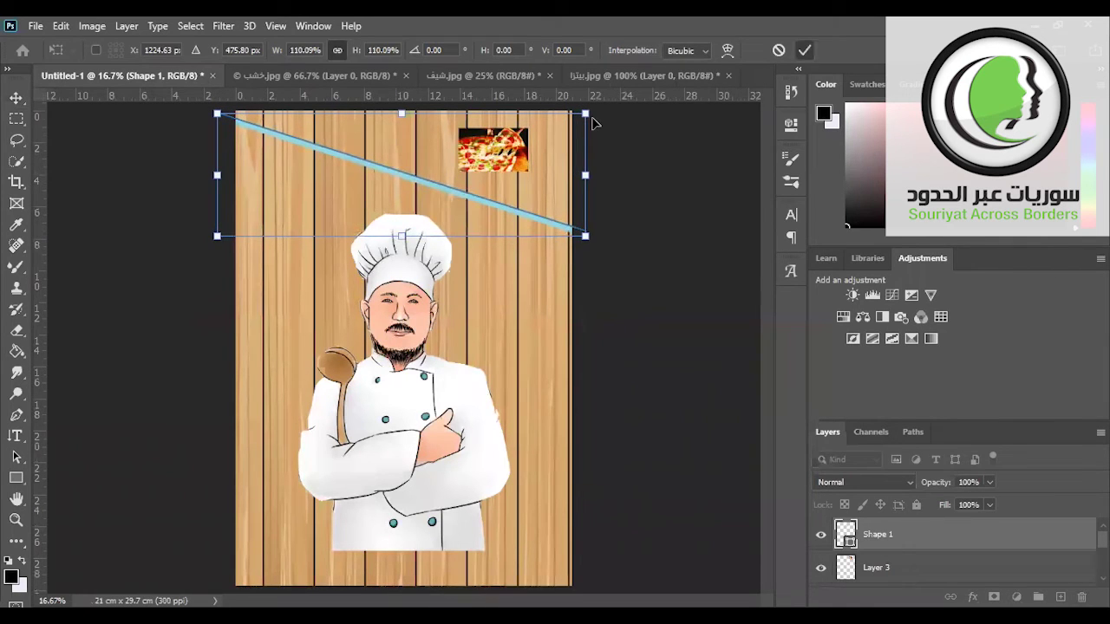
{"action": "left_click", "coordinate": [876, 569]}
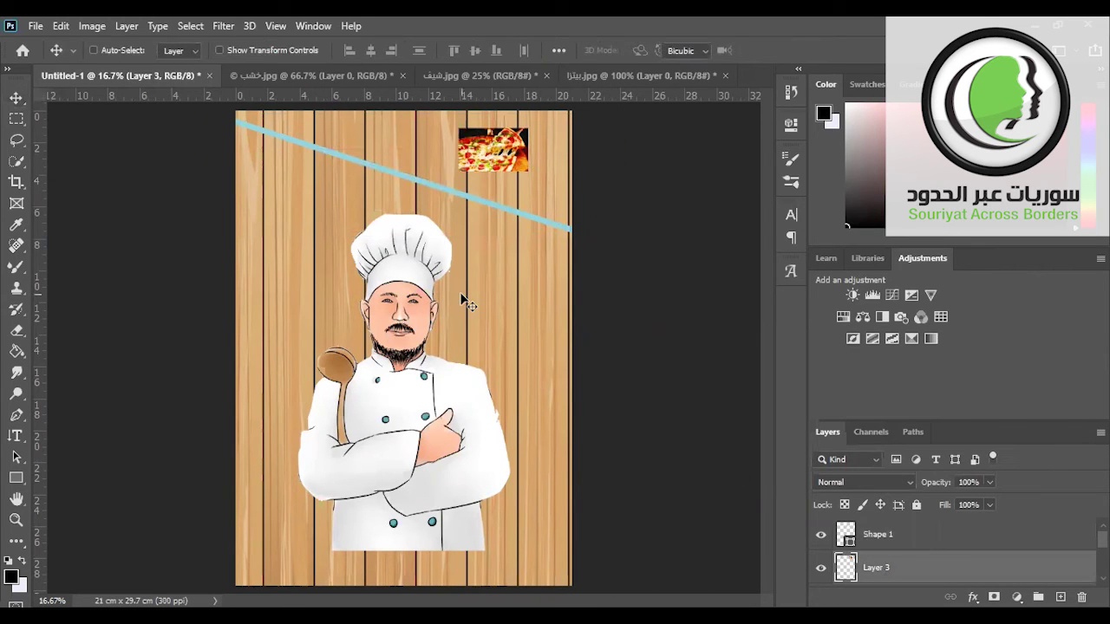
Step: Scale the pizza on Layer 3 to about 505% and move it to the poster's top band
{"action": "key", "text": "ctrl+t"}
{"action": "left_click_drag", "start_coordinate": [458, 149], "coordinate": [326, 129]}
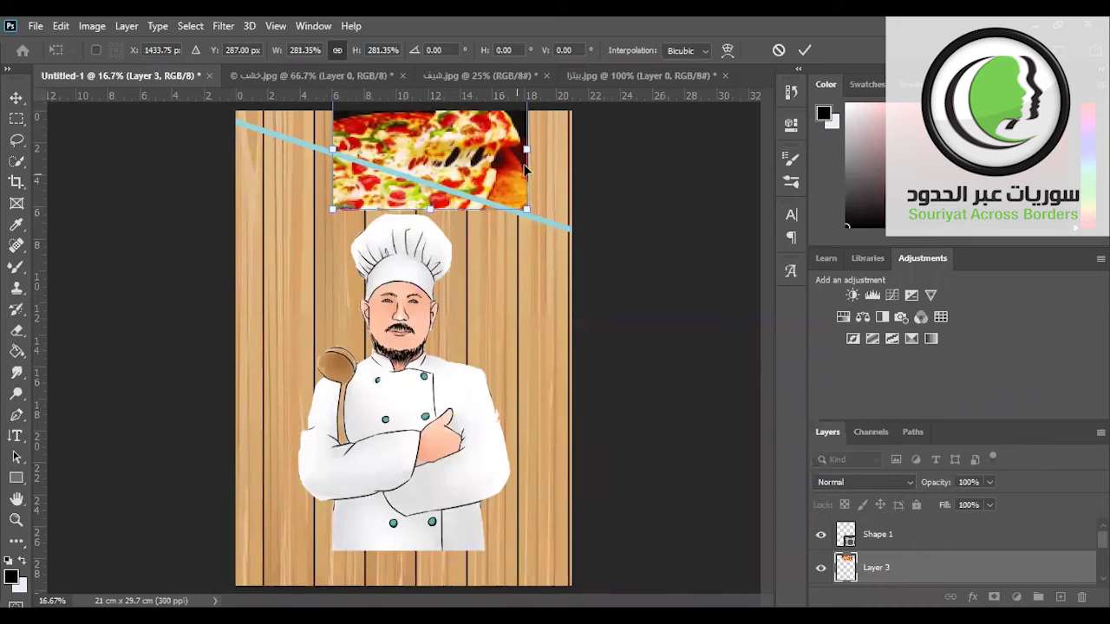
{"action": "mouse_move", "coordinate": [526, 151]}
{"action": "left_mouse_down"}
{"action": "mouse_move", "coordinate": [562, 162]}
{"action": "mouse_move", "coordinate": [585, 151]}
{"action": "left_mouse_up"}
{"action": "left_click_drag", "start_coordinate": [332, 149], "coordinate": [236, 150]}
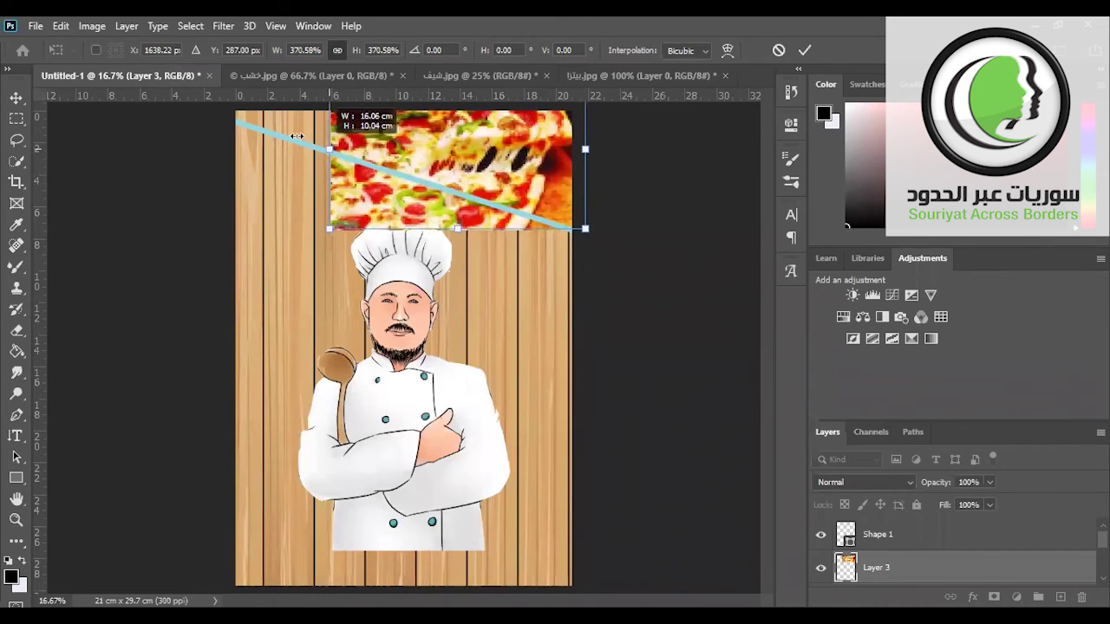
{"action": "mouse_move", "coordinate": [447, 166]}
{"action": "left_mouse_down"}
{"action": "mouse_move", "coordinate": [450, 110]}
{"action": "mouse_move", "coordinate": [447, 143]}
{"action": "left_mouse_up"}
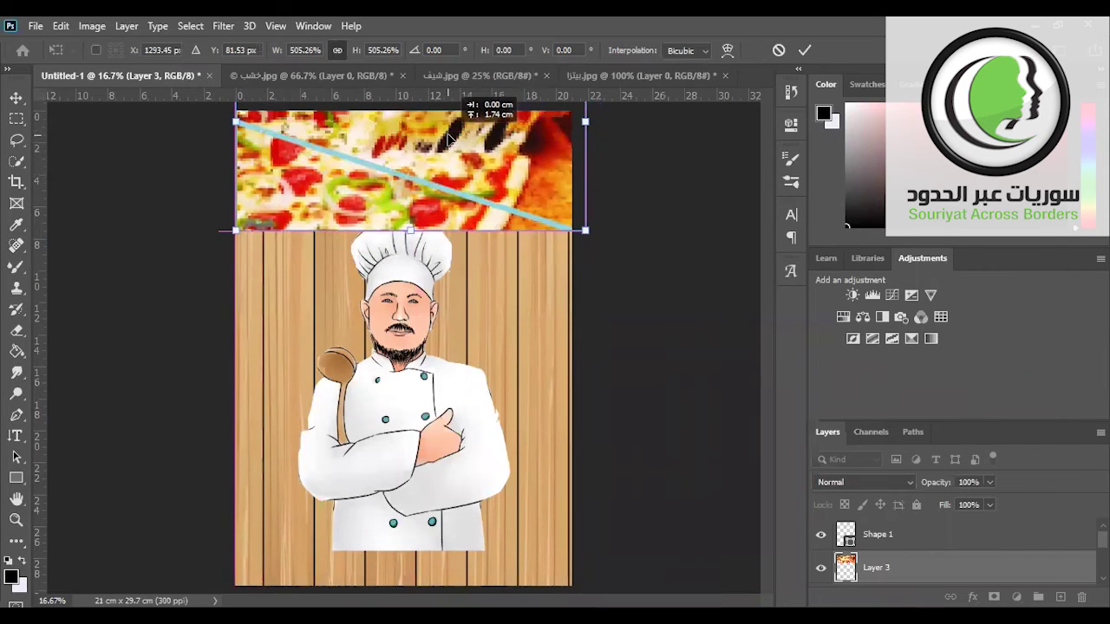
Step: Warp the pizza so its lower edge curves along the blue diagonal line
{"action": "left_click", "coordinate": [729, 45]}
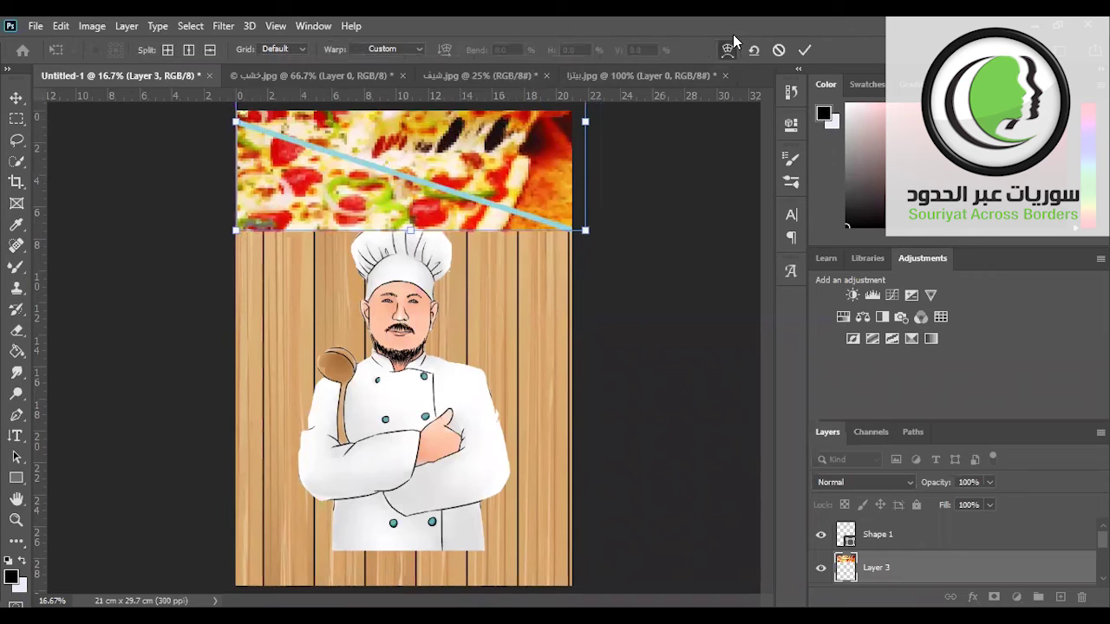
{"action": "mouse_move", "coordinate": [234, 230]}
{"action": "left_mouse_down"}
{"action": "mouse_move", "coordinate": [225, 148]}
{"action": "mouse_move", "coordinate": [170, 78]}
{"action": "left_mouse_up"}
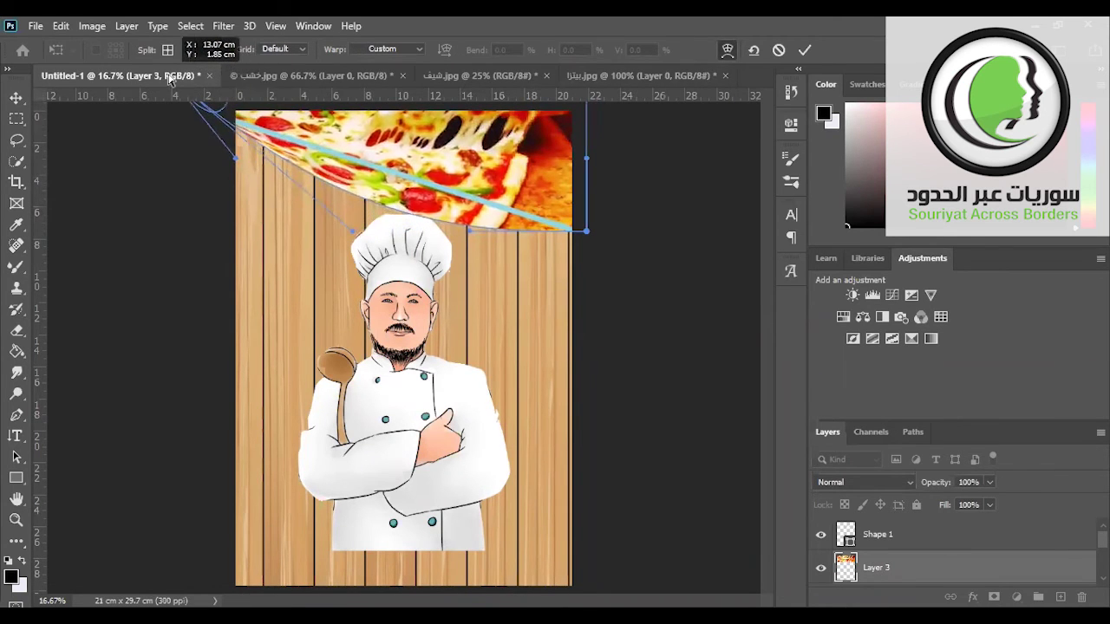
{"action": "left_click_drag", "start_coordinate": [171, 78], "coordinate": [207, 103]}
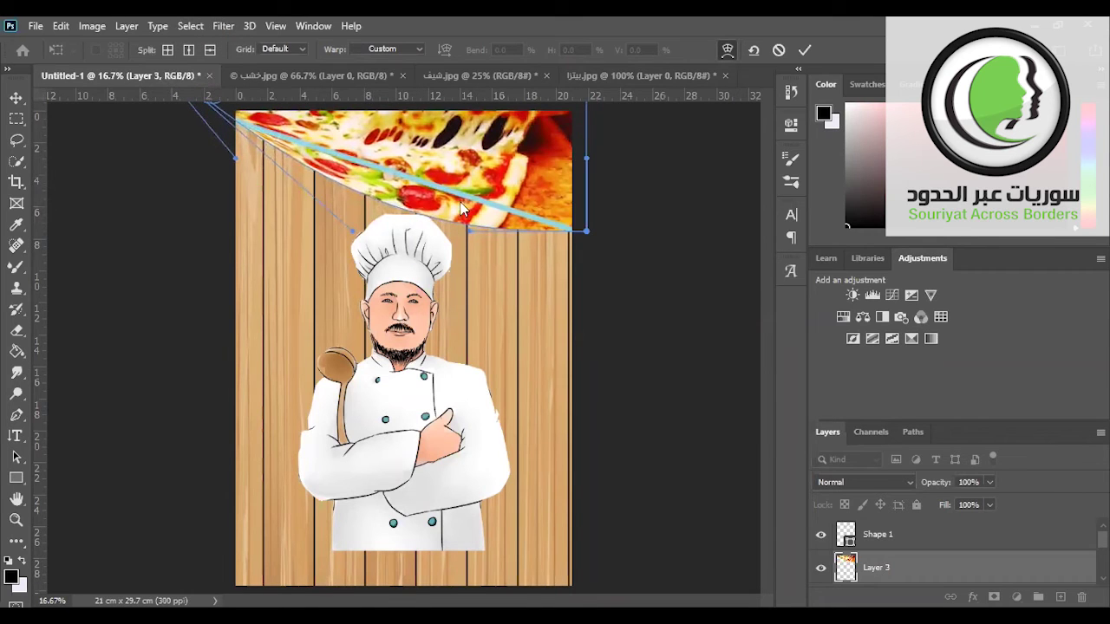
{"action": "left_click_drag", "start_coordinate": [589, 237], "coordinate": [624, 237]}
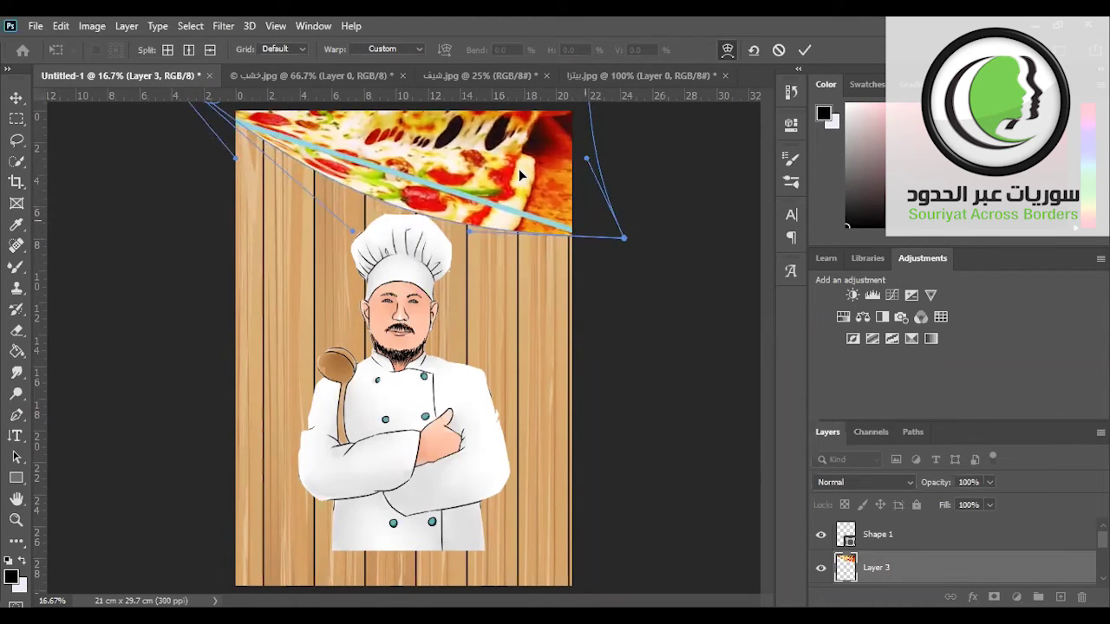
{"action": "left_click_drag", "start_coordinate": [518, 176], "coordinate": [525, 199]}
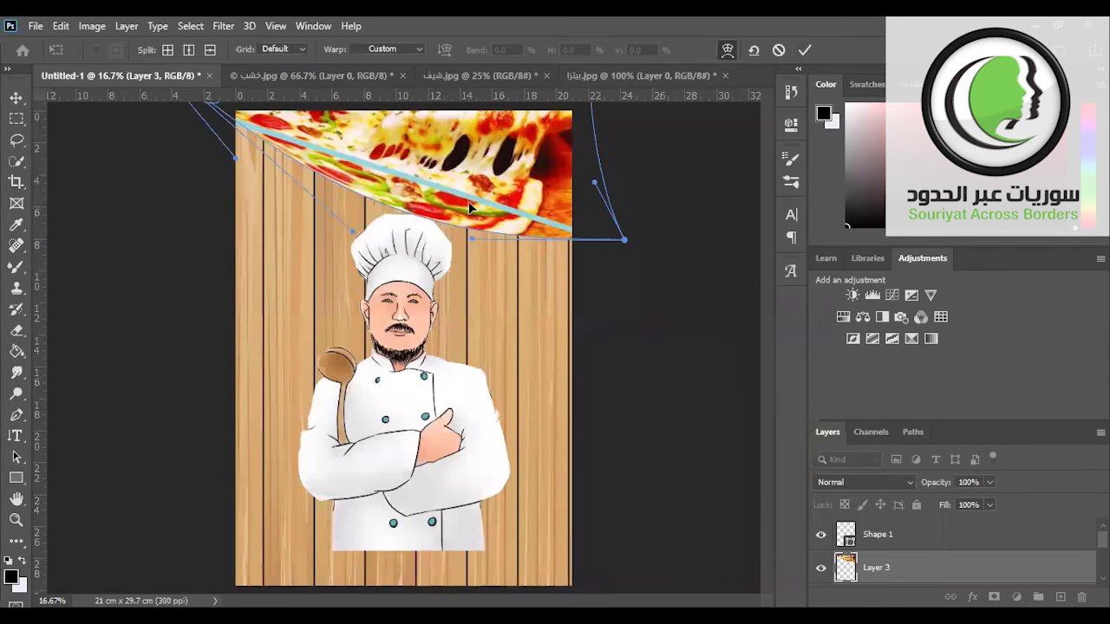
{"action": "key", "text": "Return"}
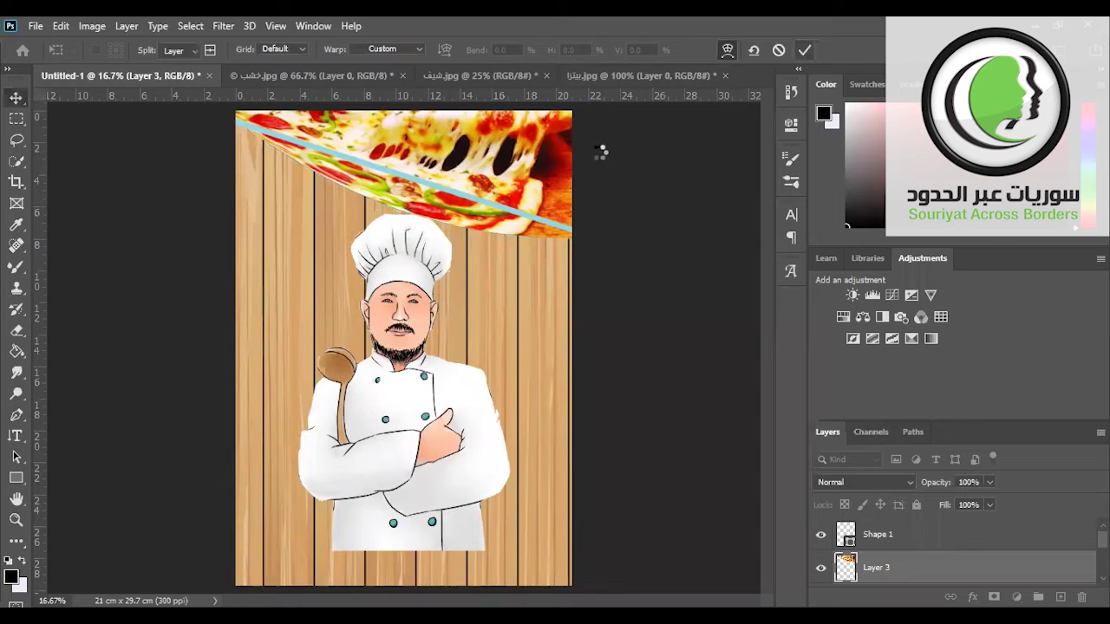
Step: Nudge the warped pizza slightly lower on the page and commit the move
{"action": "key", "text": "ctrl+t"}
{"action": "left_click_drag", "start_coordinate": [511, 163], "coordinate": [522, 175]}
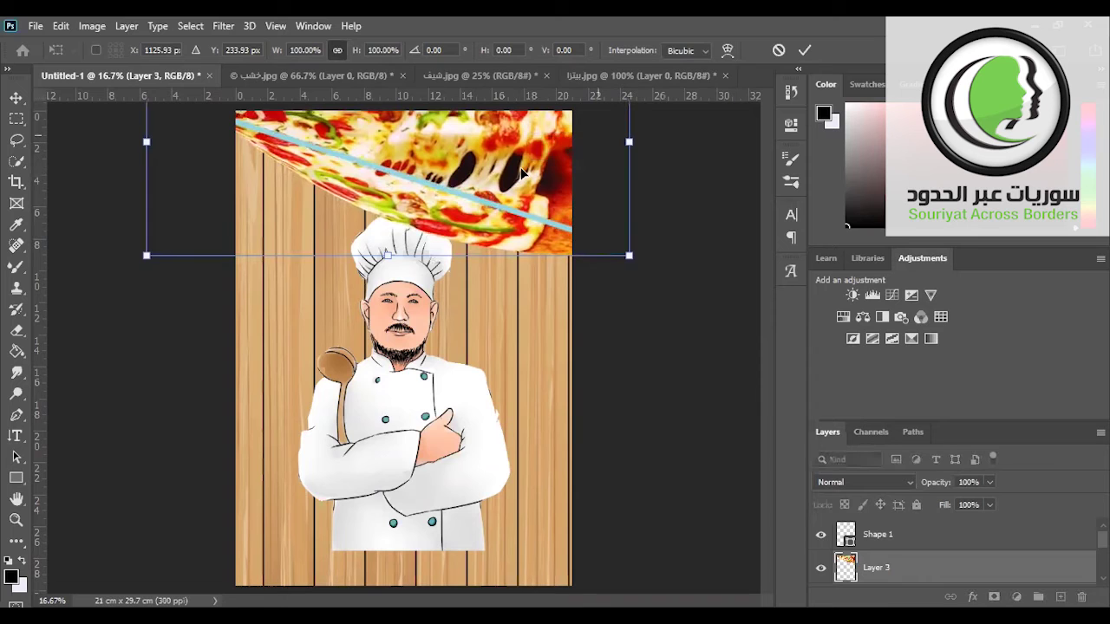
{"action": "left_click", "coordinate": [804, 49]}
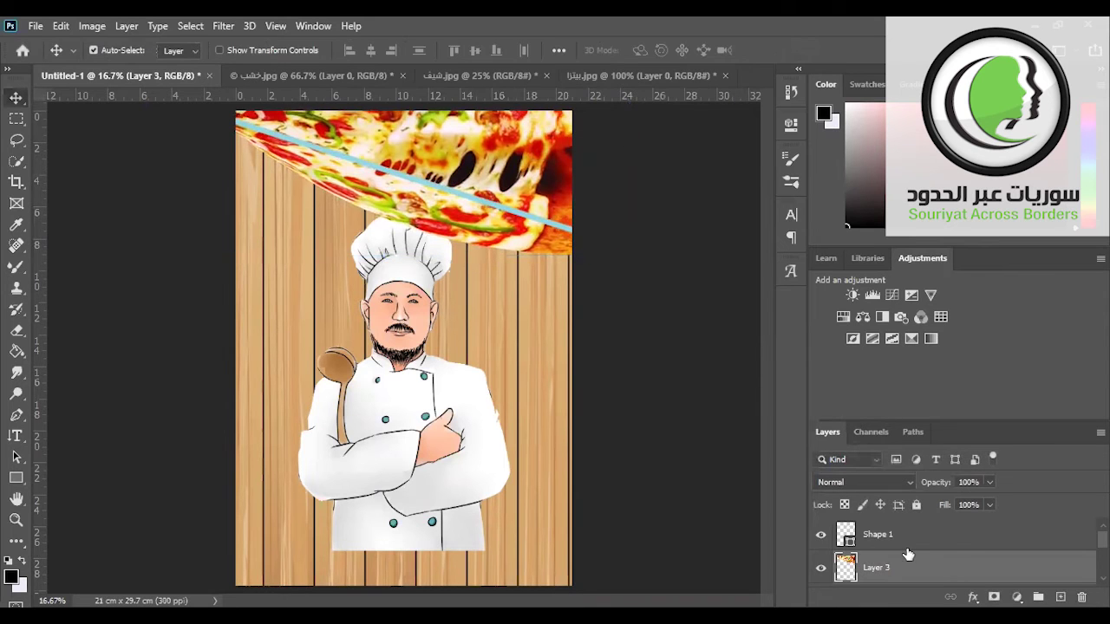
Step: Delete the Shape 1 layer holding the light-blue diagonal guide line
{"action": "right_click", "coordinate": [888, 530]}
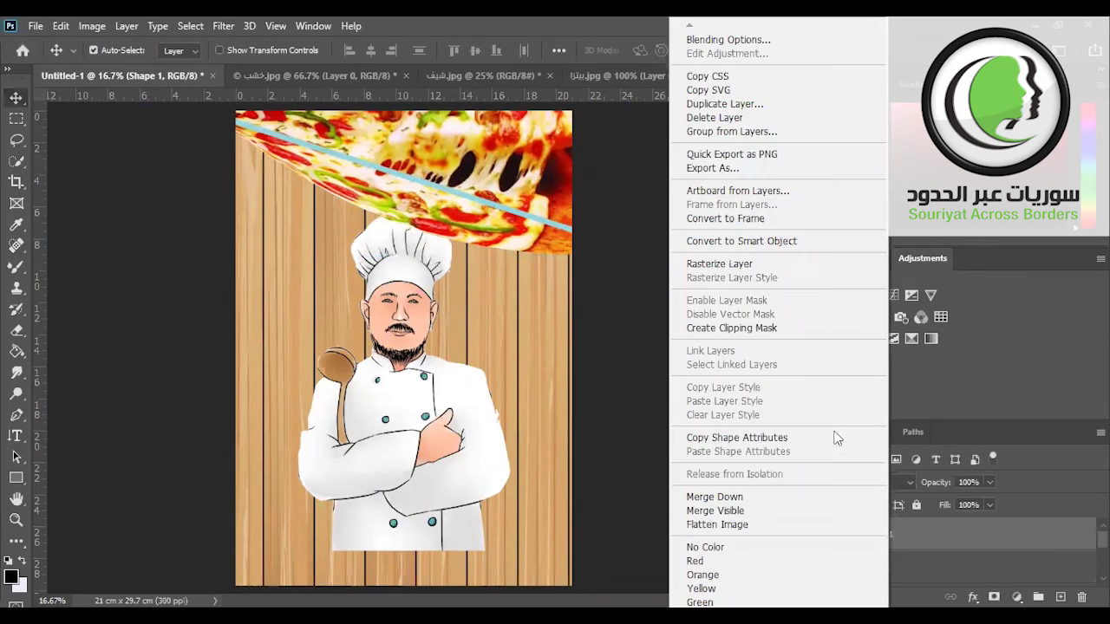
{"action": "left_click", "coordinate": [784, 118]}
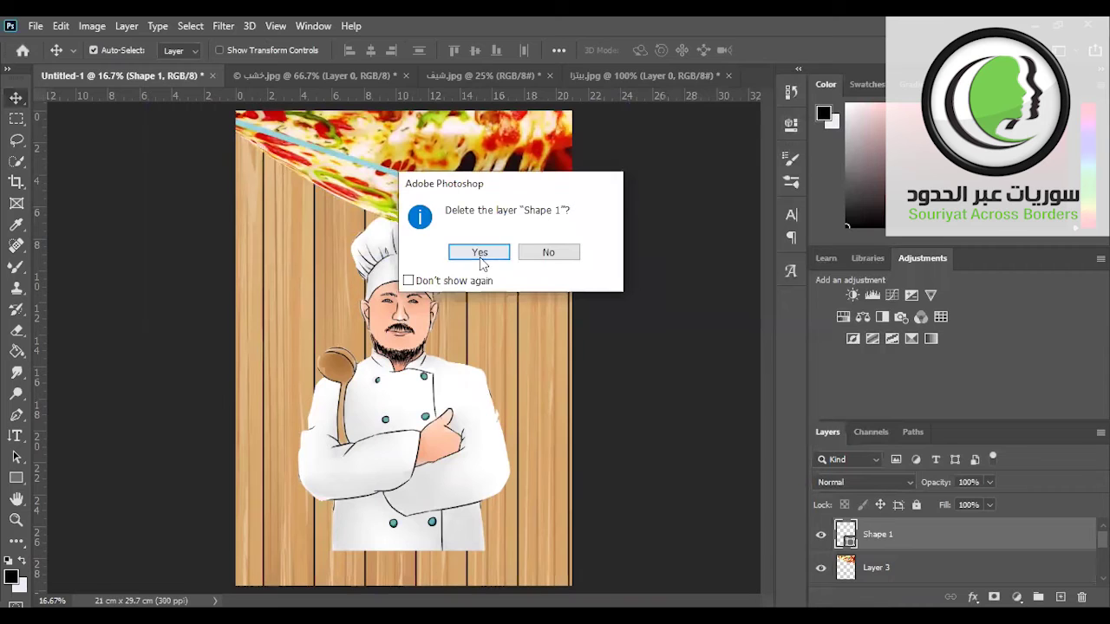
{"action": "left_click", "coordinate": [480, 254]}
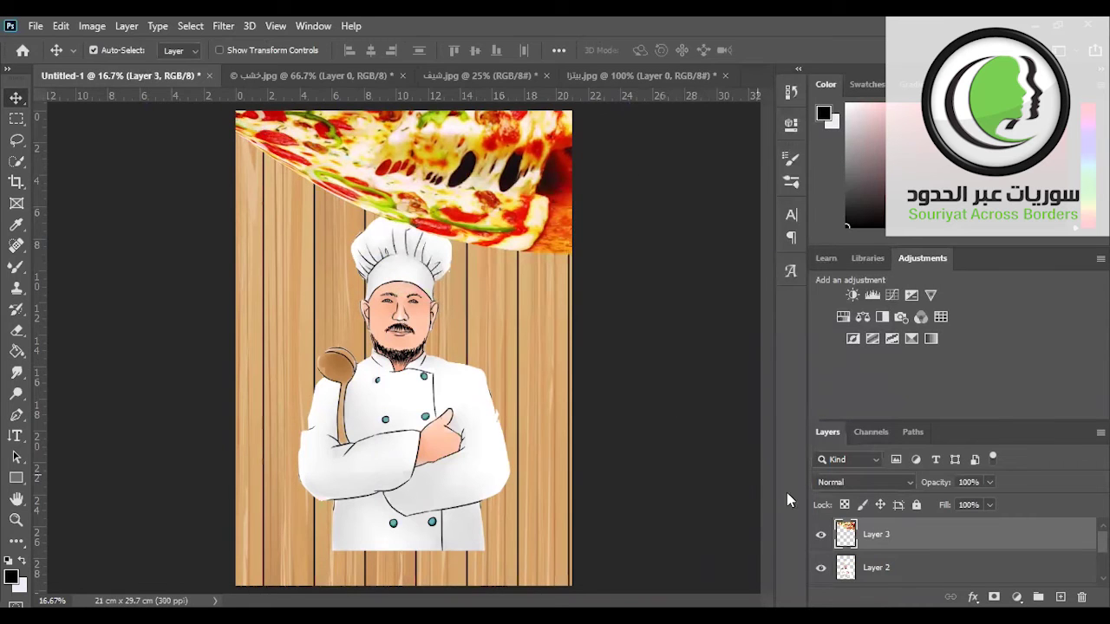
{"action": "left_click", "coordinate": [894, 567]}
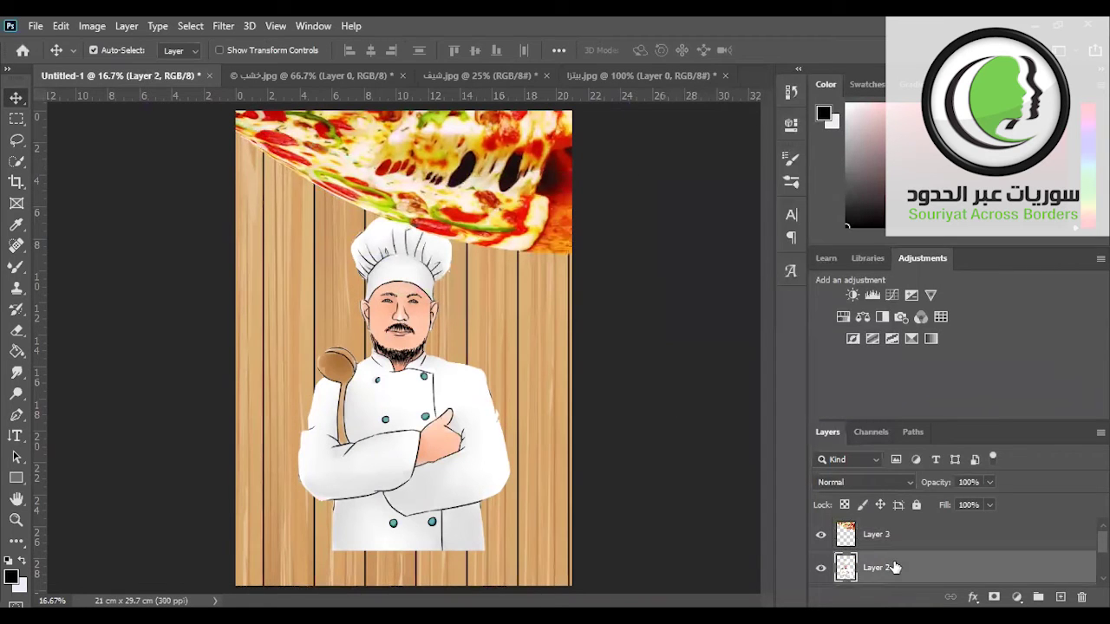
Step: Scale the chef on Layer 2 to about 82% and reposition it lower on the planks
{"action": "key", "text": "ctrl+t"}
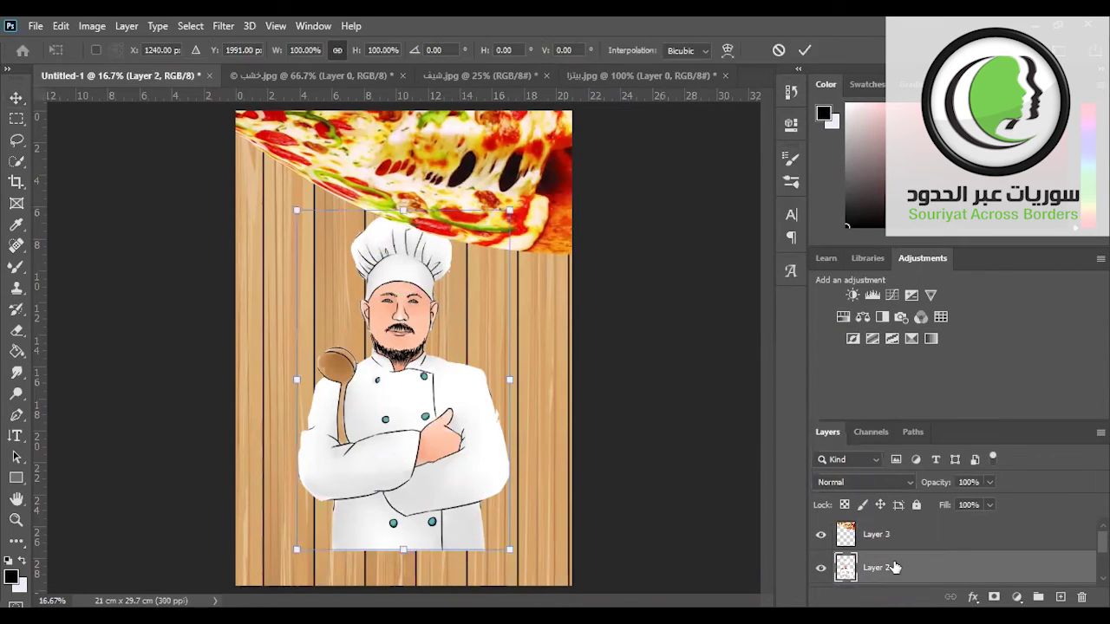
{"action": "left_click_drag", "start_coordinate": [412, 327], "coordinate": [412, 341]}
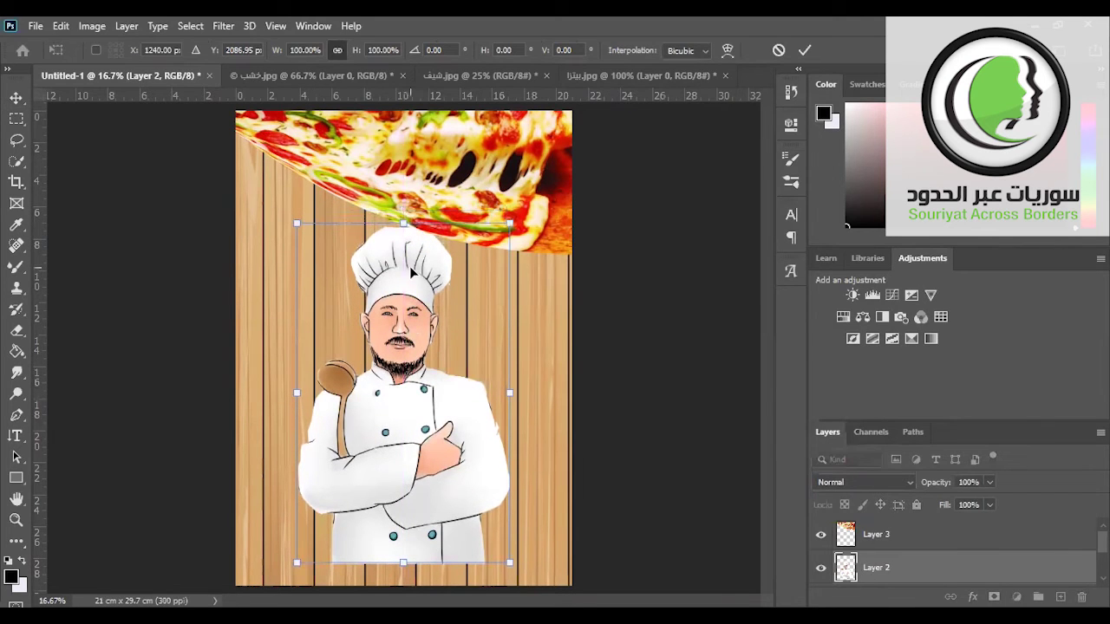
{"action": "left_click_drag", "start_coordinate": [403, 226], "coordinate": [403, 257]}
{"action": "left_click_drag", "start_coordinate": [399, 352], "coordinate": [399, 353]}
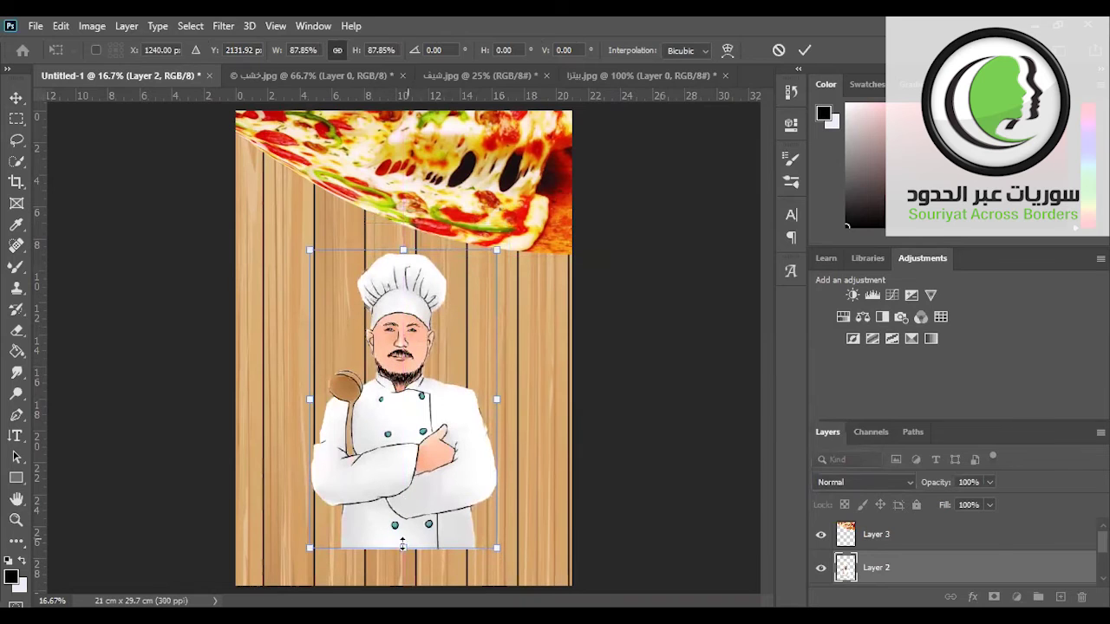
{"action": "left_click_drag", "start_coordinate": [402, 544], "coordinate": [403, 524]}
{"action": "left_click_drag", "start_coordinate": [400, 438], "coordinate": [385, 461]}
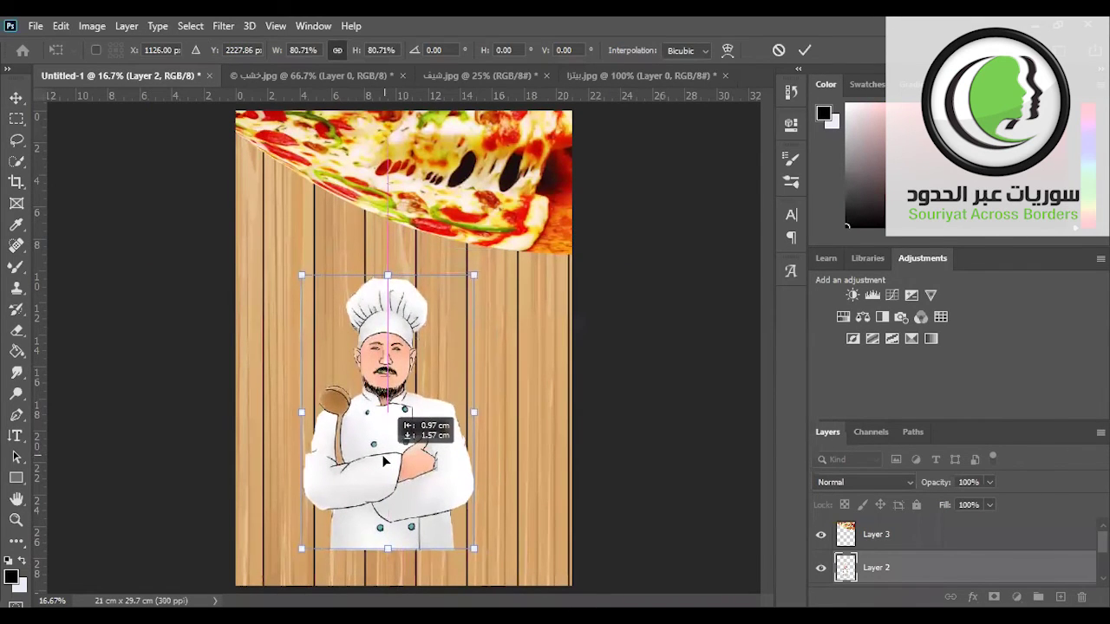
{"action": "left_click_drag", "start_coordinate": [386, 461], "coordinate": [412, 468]}
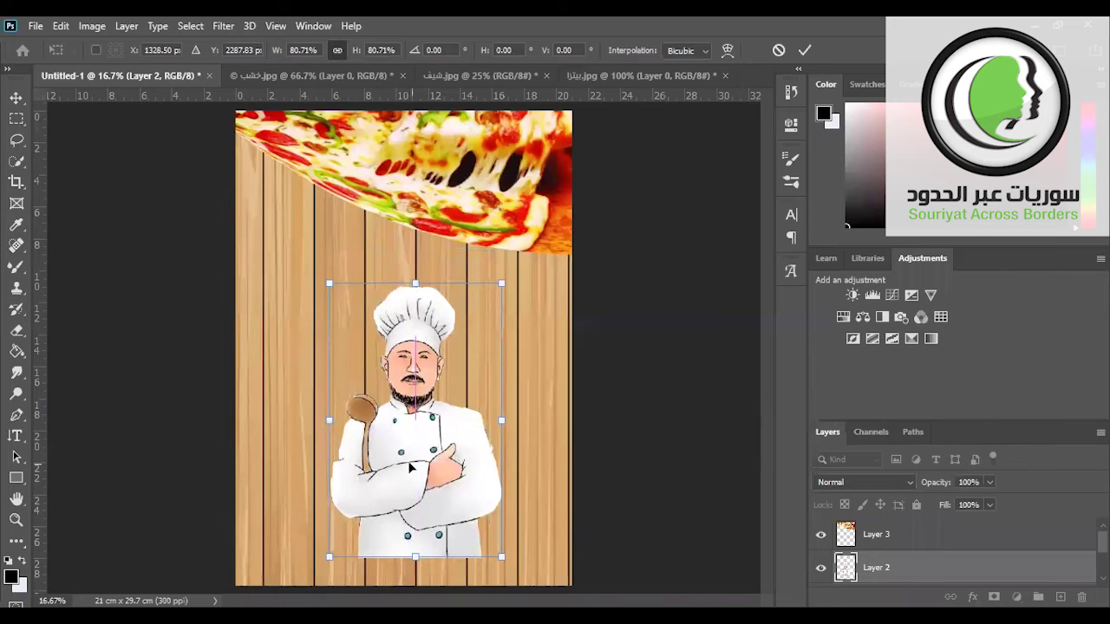
{"action": "left_click_drag", "start_coordinate": [412, 342], "coordinate": [400, 341]}
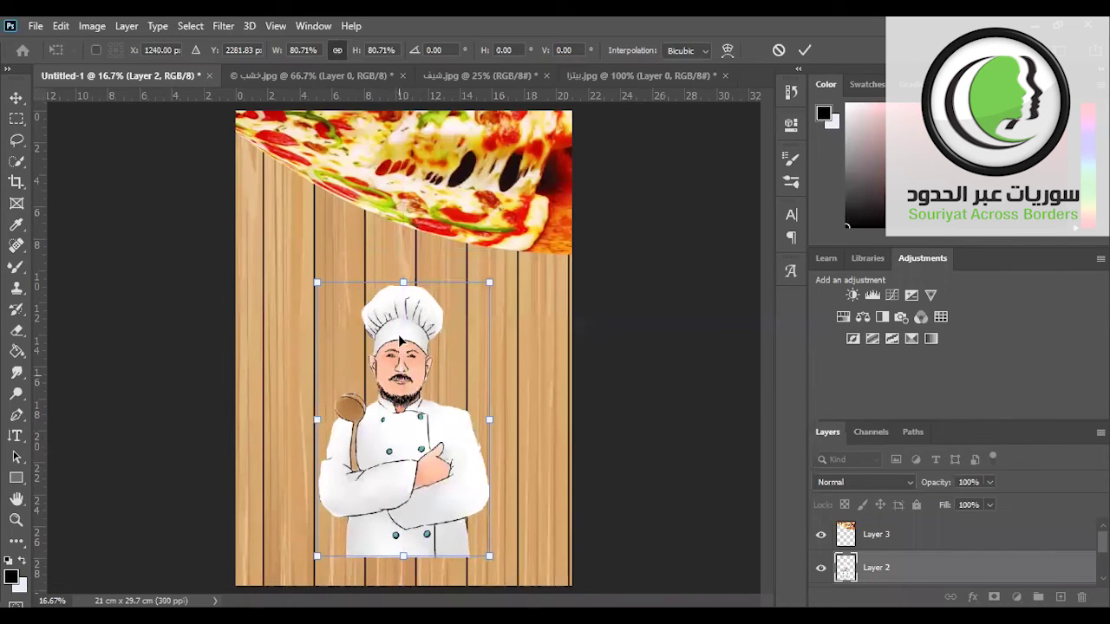
{"action": "left_click_drag", "start_coordinate": [403, 282], "coordinate": [403, 295]}
{"action": "left_click_drag", "start_coordinate": [409, 434], "coordinate": [403, 422]}
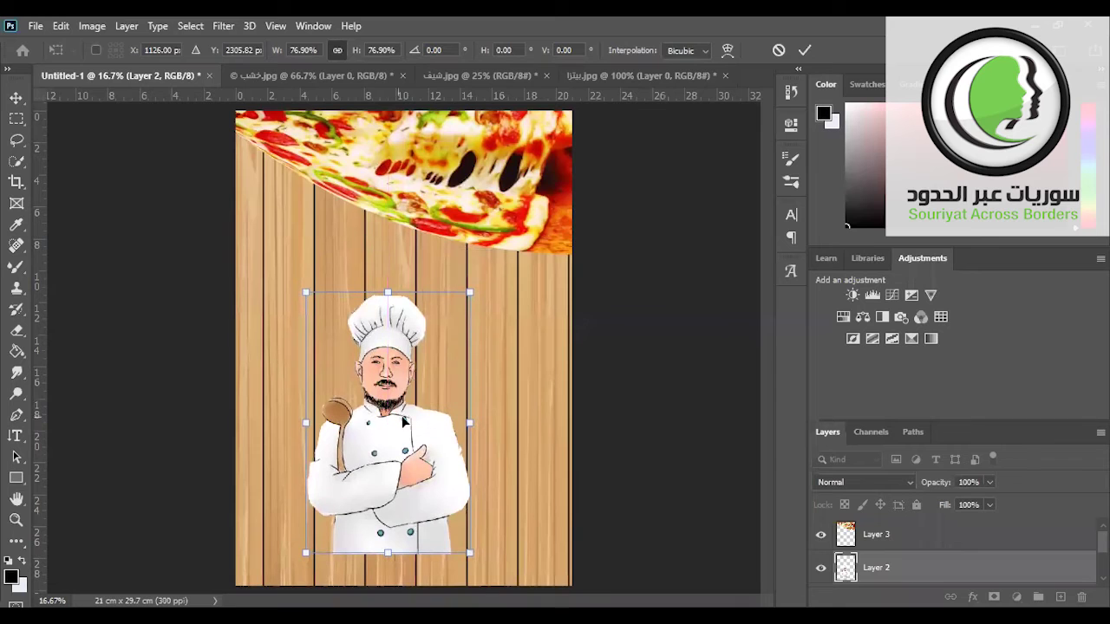
{"action": "left_click_drag", "start_coordinate": [472, 426], "coordinate": [485, 409]}
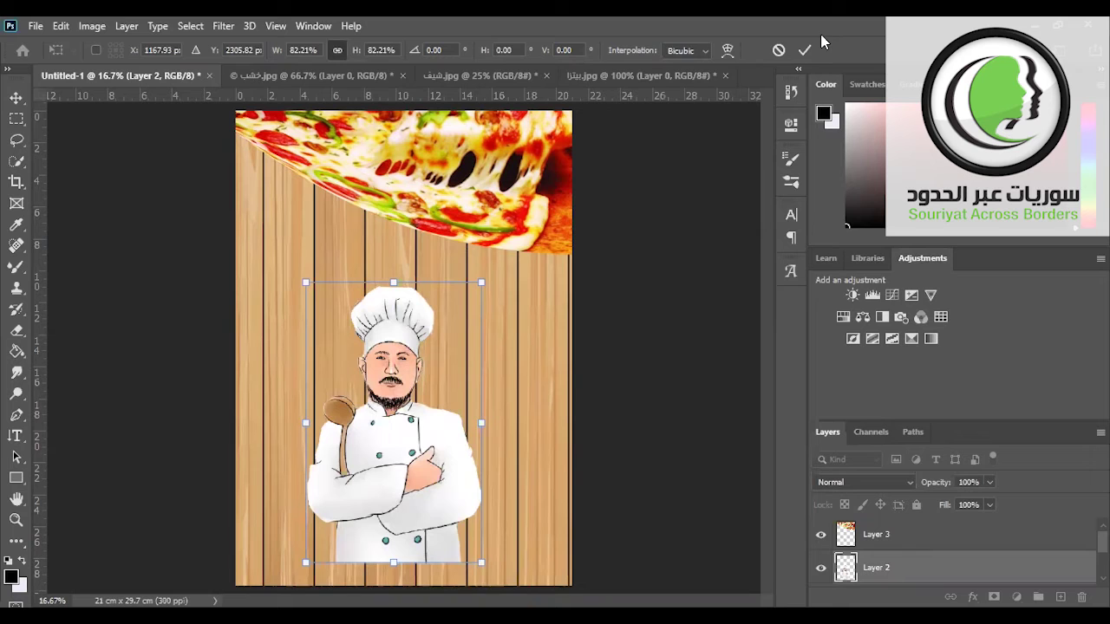
{"action": "key", "text": "Return"}
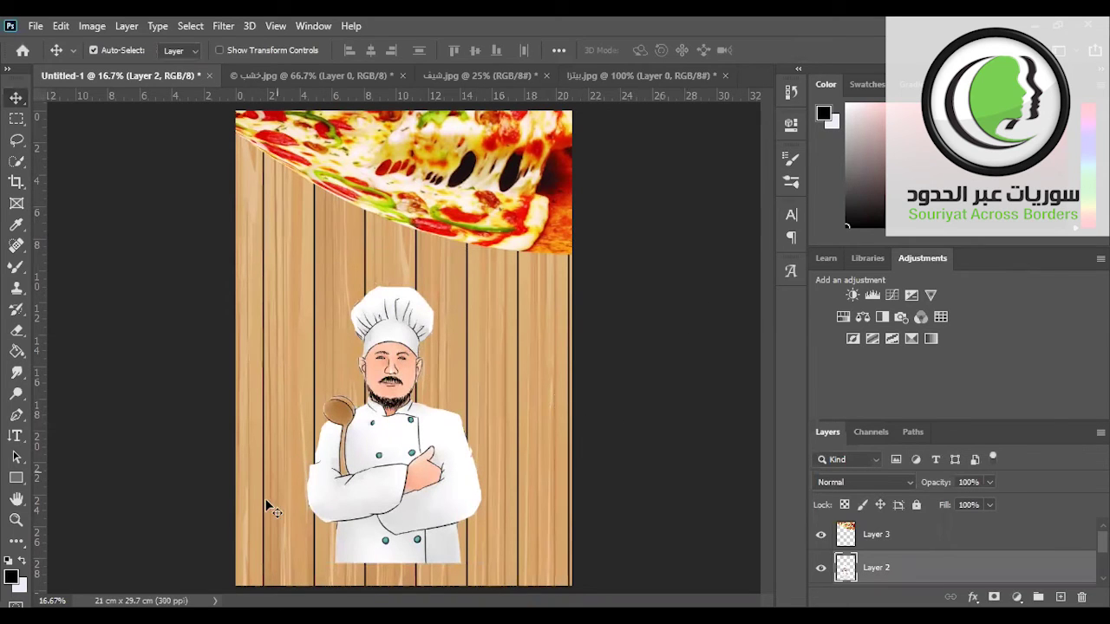
Step: Draw Rectangle 1 as a thin bar spanning the poster's full bottom edge
{"action": "left_click", "coordinate": [15, 476]}
{"action": "right_click", "coordinate": [15, 475]}
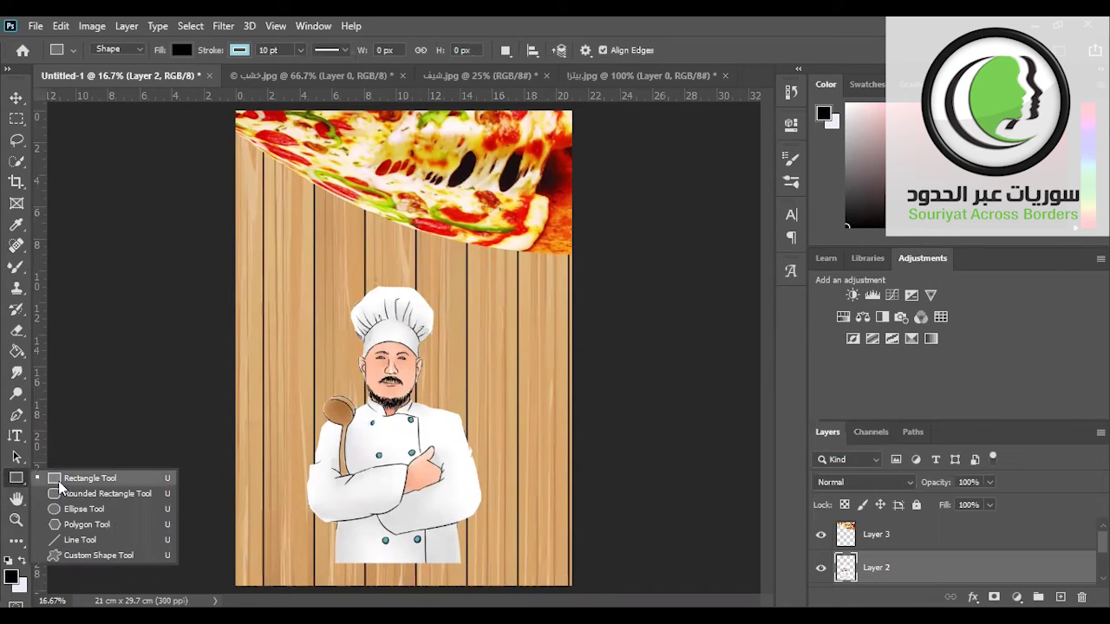
{"action": "left_click", "coordinate": [62, 481]}
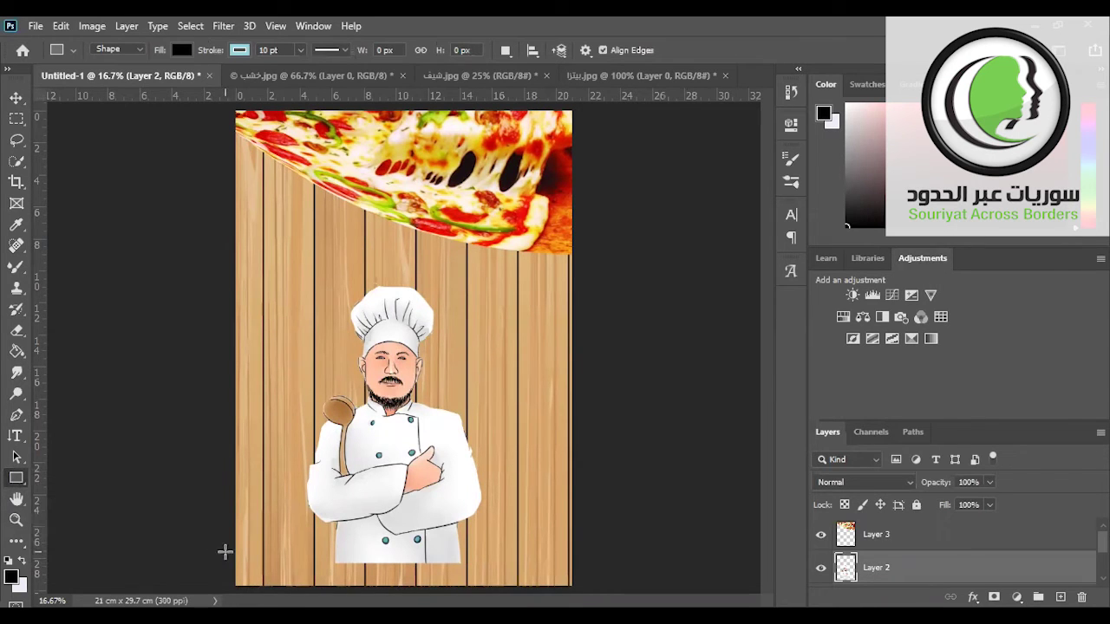
{"action": "left_click_drag", "start_coordinate": [234, 565], "coordinate": [365, 586]}
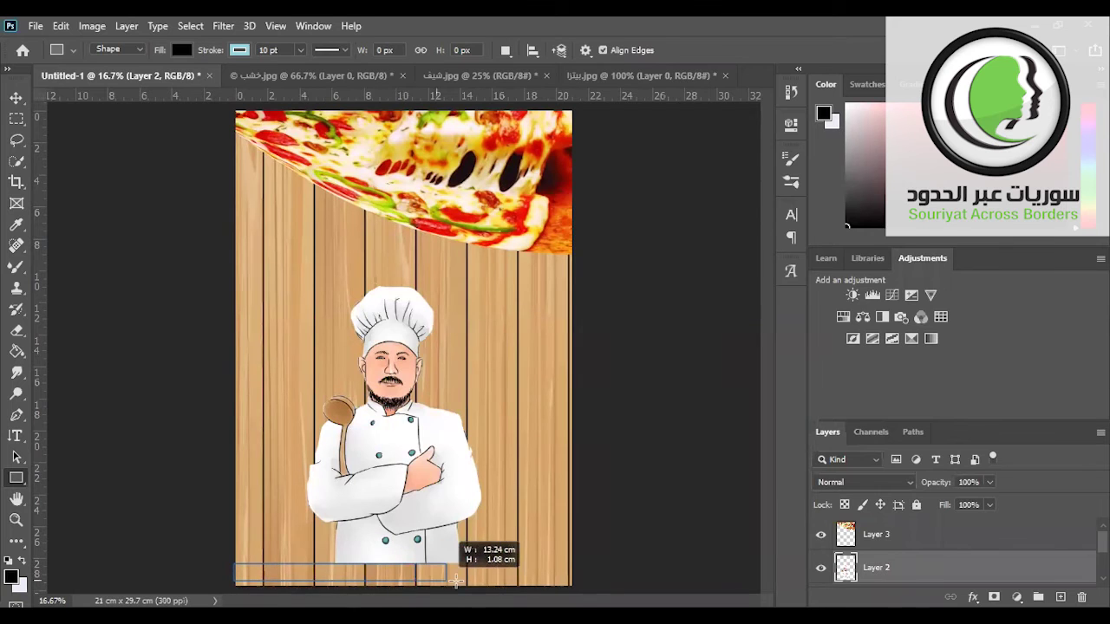
{"action": "left_click_drag", "start_coordinate": [365, 585], "coordinate": [571, 585]}
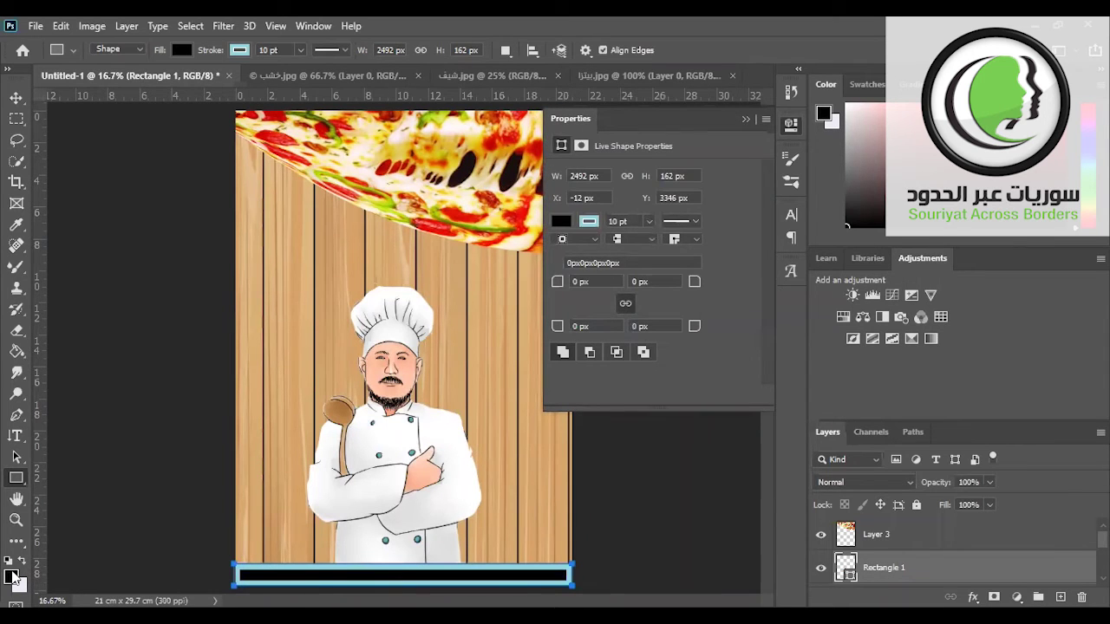
{"action": "left_click", "coordinate": [12, 578]}
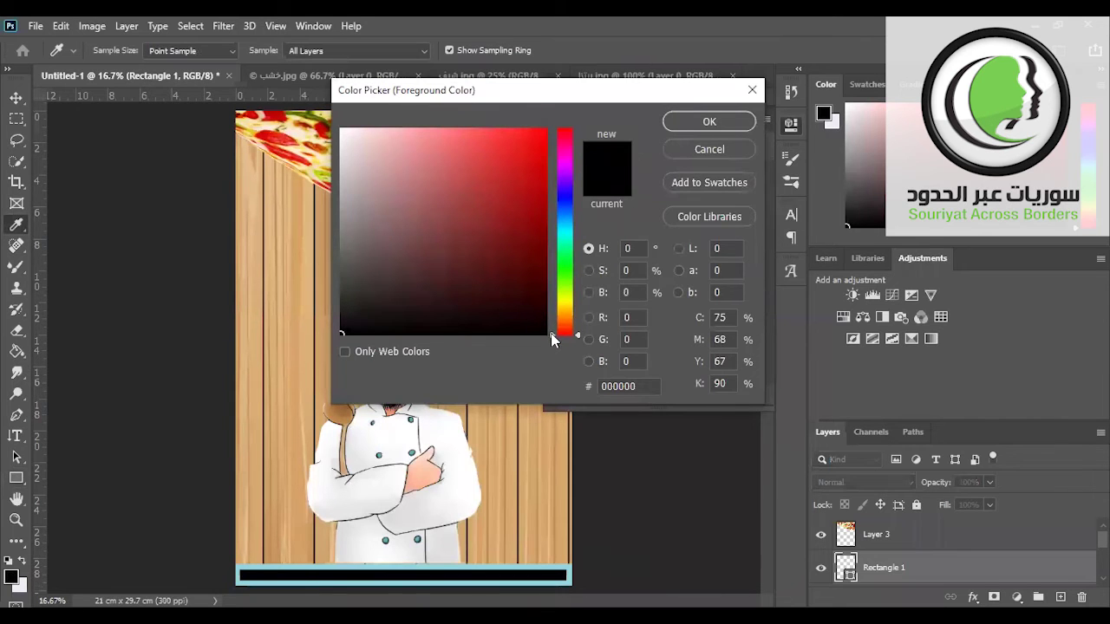
Step: Choose dark brown #5a4008 as the foreground colour in the Color Picker
{"action": "mouse_move", "coordinate": [551, 334]}
{"action": "left_mouse_down"}
{"action": "mouse_move", "coordinate": [552, 302]}
{"action": "mouse_move", "coordinate": [553, 312]}
{"action": "left_mouse_up"}
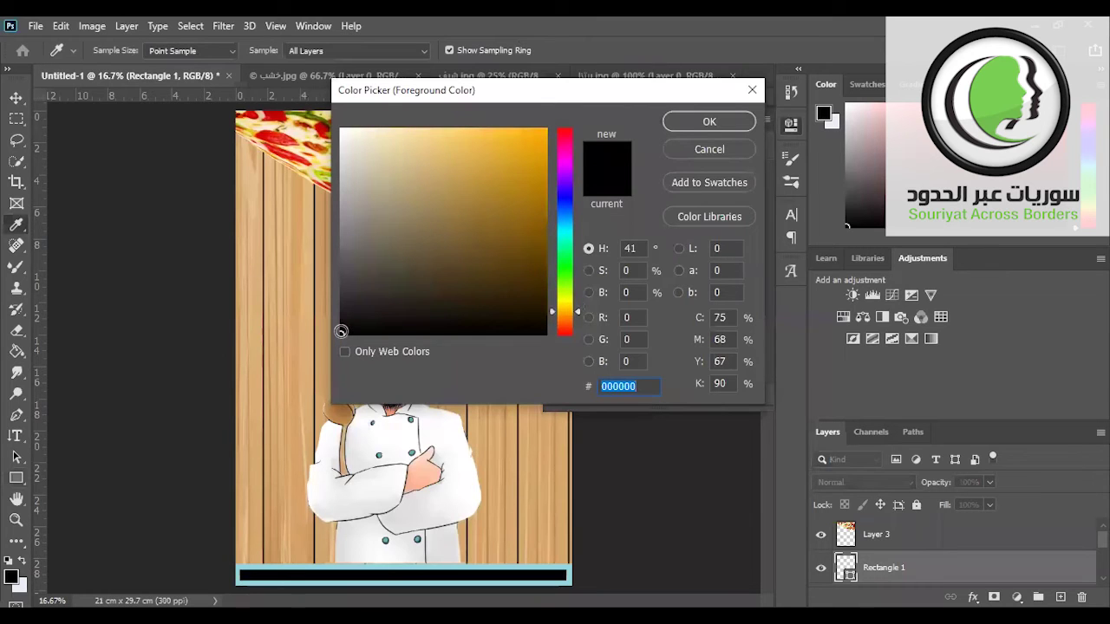
{"action": "mouse_move", "coordinate": [345, 329]}
{"action": "left_mouse_down"}
{"action": "mouse_move", "coordinate": [471, 272]}
{"action": "mouse_move", "coordinate": [503, 279]}
{"action": "mouse_move", "coordinate": [517, 266]}
{"action": "mouse_move", "coordinate": [529, 279]}
{"action": "mouse_move", "coordinate": [529, 262]}
{"action": "left_mouse_up"}
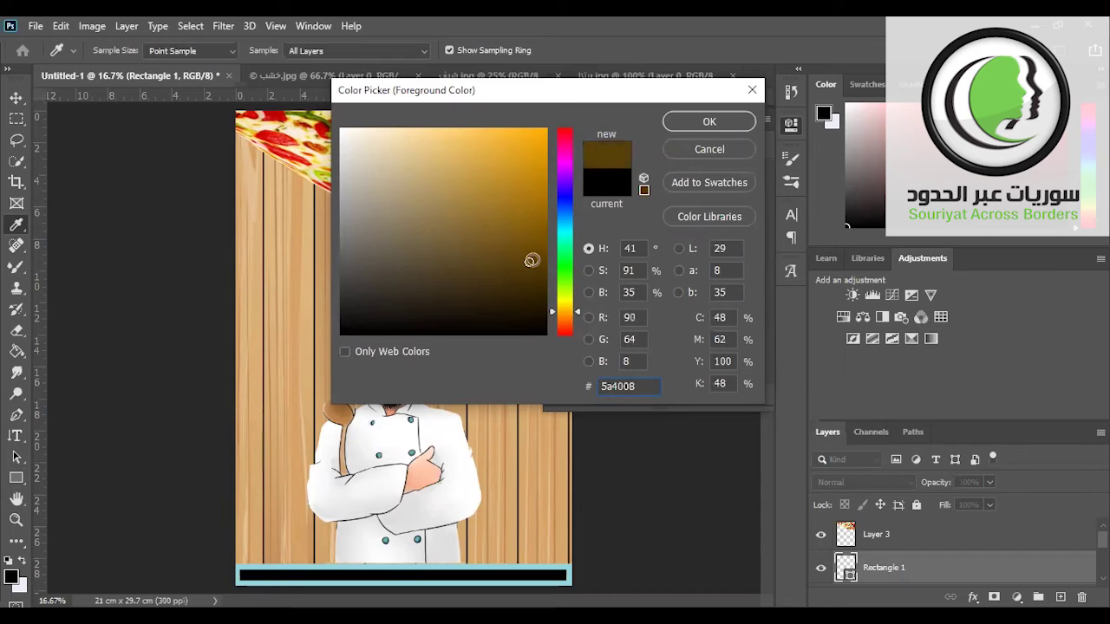
{"action": "left_click", "coordinate": [725, 127]}
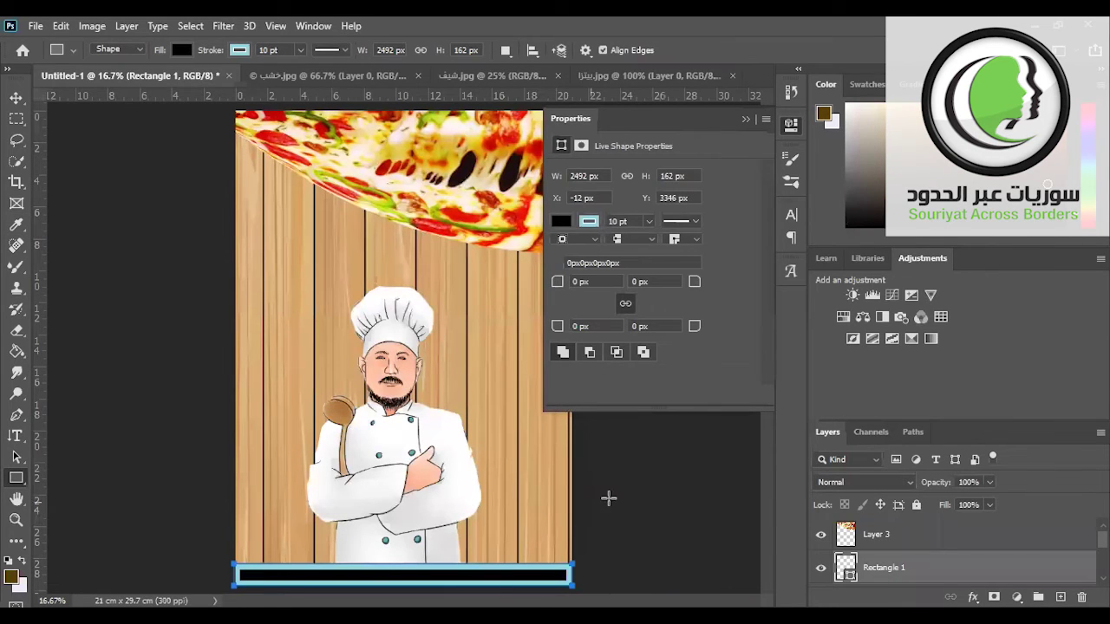
Step: Set the bar's stroke width to 0 pt and add a 2492 × 162 px Rectangle 2
{"action": "left_click", "coordinate": [648, 223]}
{"action": "left_click_drag", "start_coordinate": [652, 240], "coordinate": [620, 249]}
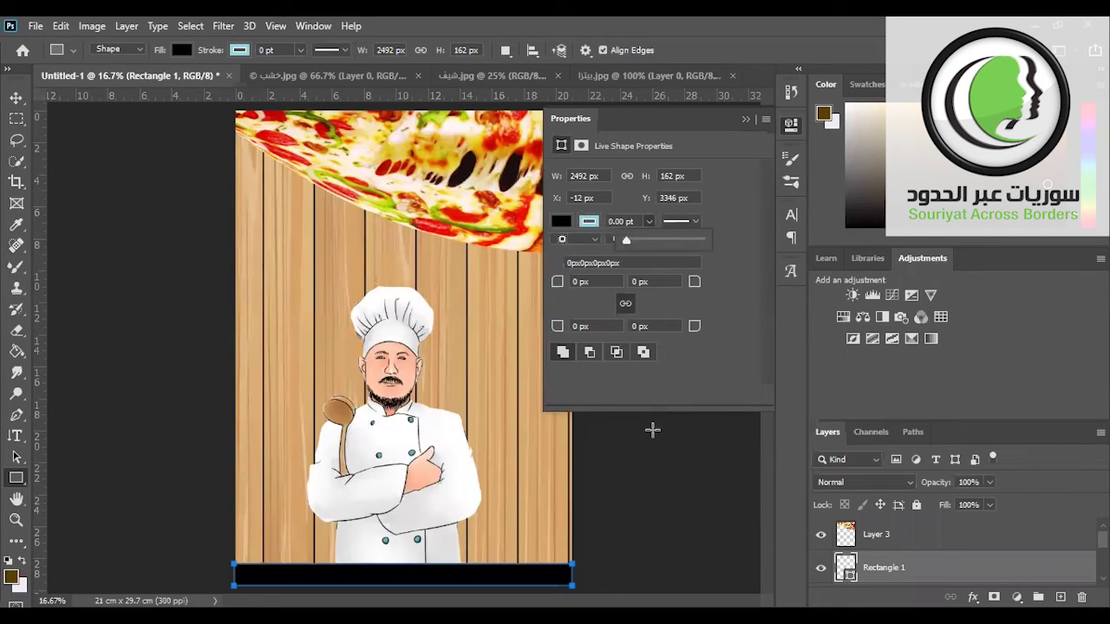
{"action": "left_click", "coordinate": [652, 429]}
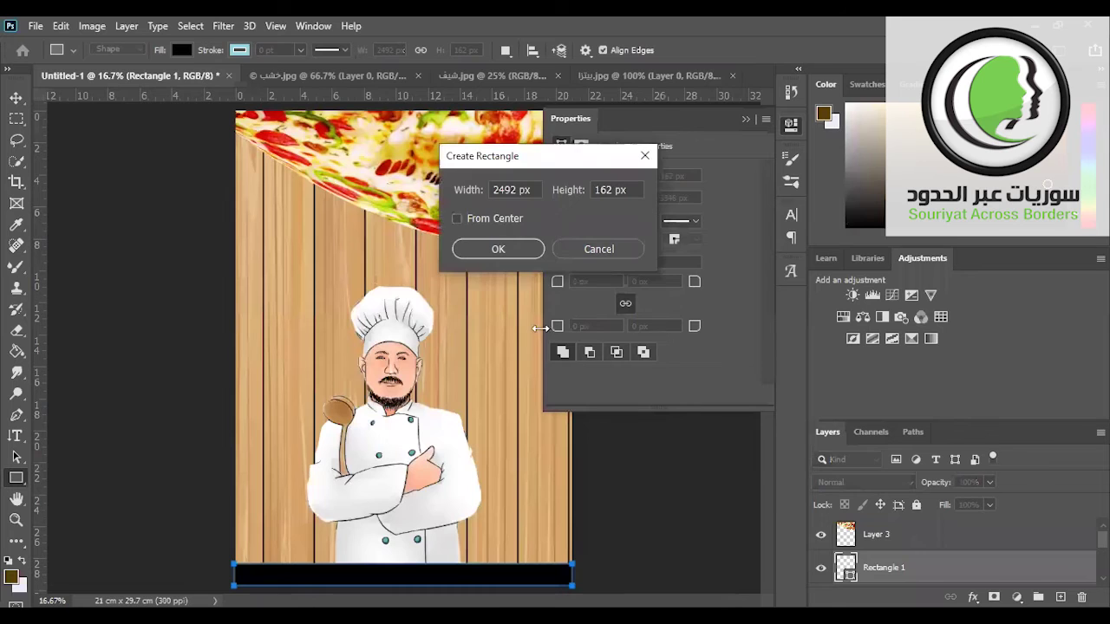
{"action": "left_click", "coordinate": [498, 249]}
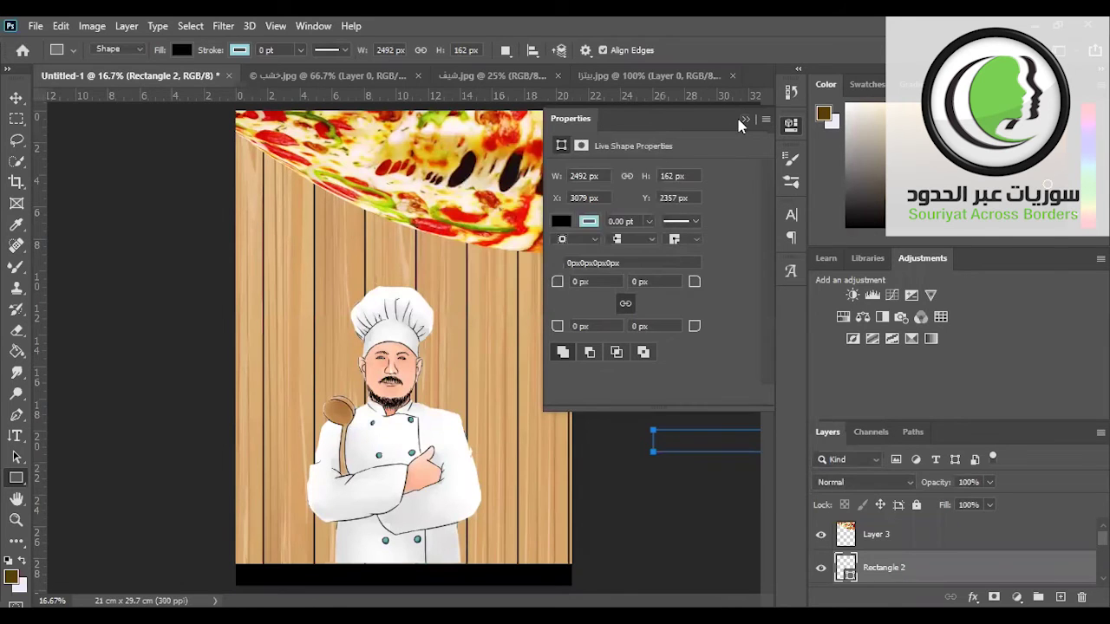
{"action": "left_click", "coordinate": [742, 120]}
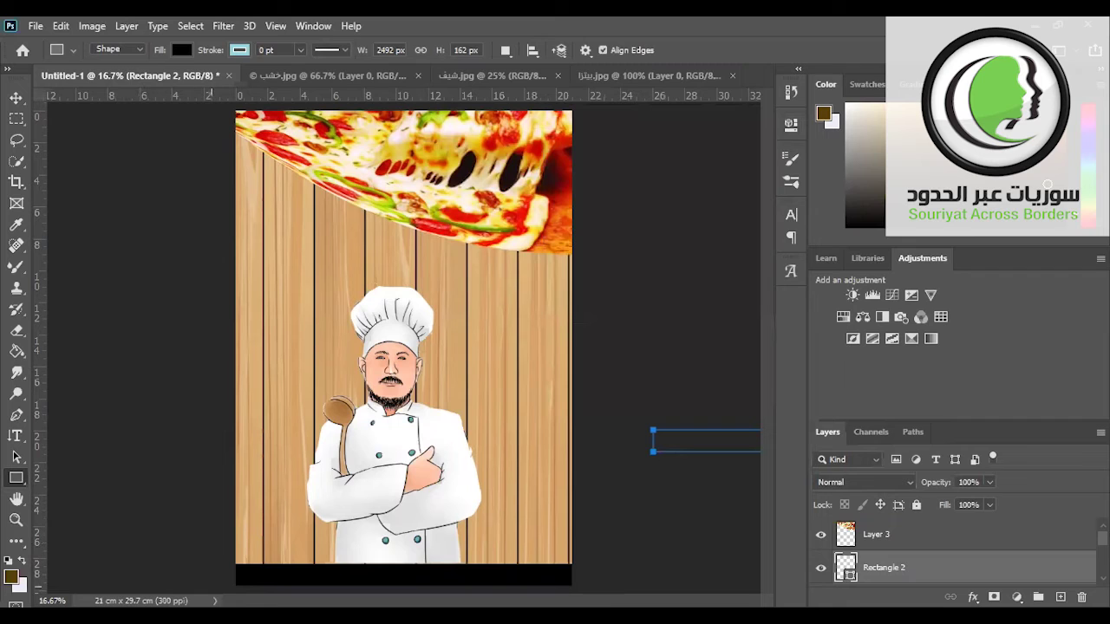
{"action": "left_click", "coordinate": [17, 353]}
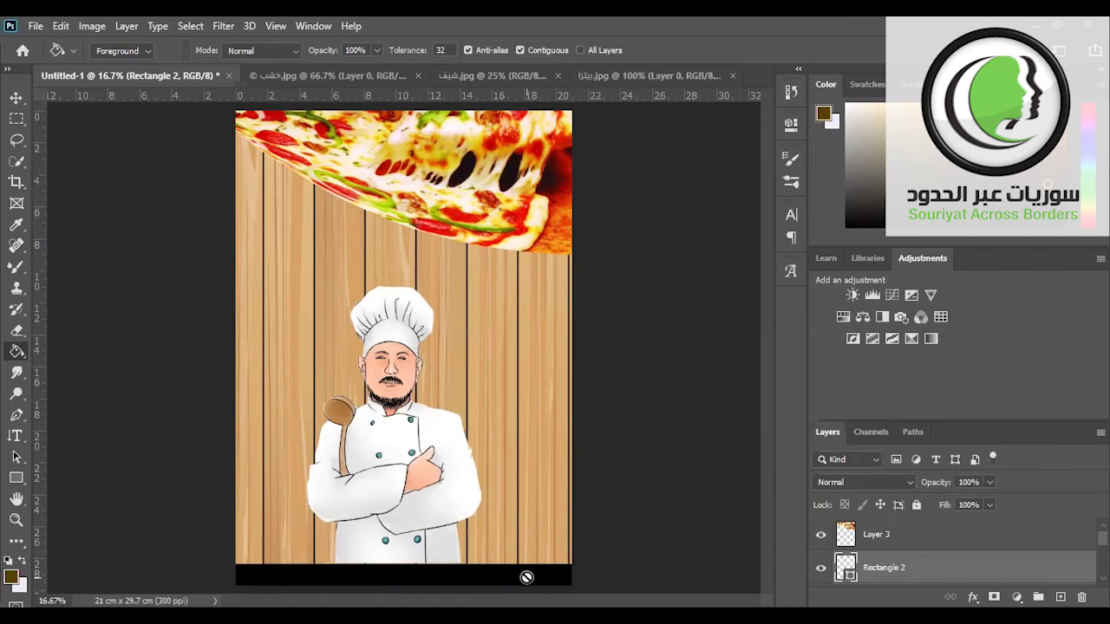
Step: Rasterize the Rectangle 2 shape layer when filling it with the Paint Bucket
{"action": "left_click", "coordinate": [526, 577]}
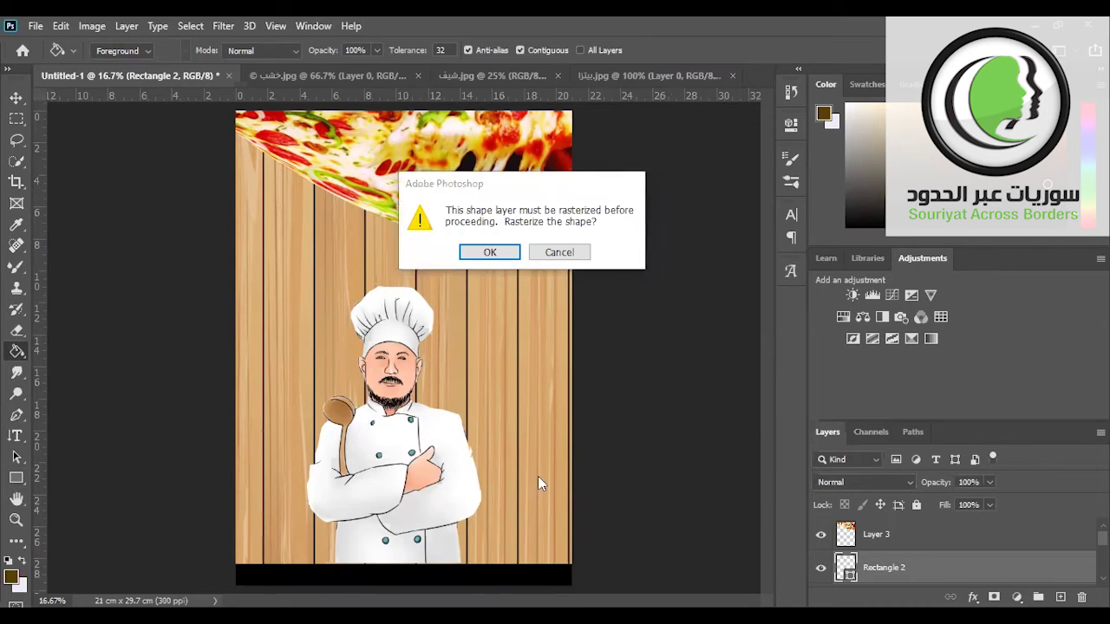
{"action": "left_click", "coordinate": [489, 251]}
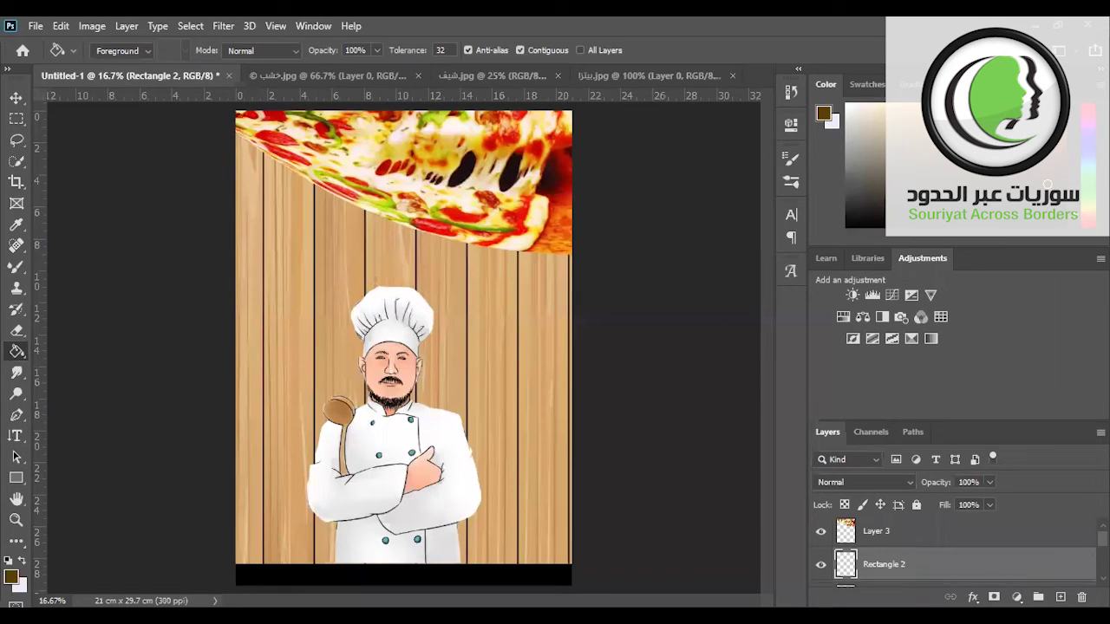
{"action": "scroll", "coordinate": [901, 544], "scroll_direction": "down", "scroll_amount": 2}
{"action": "scroll", "coordinate": [902, 544], "scroll_direction": "up", "scroll_amount": 1}
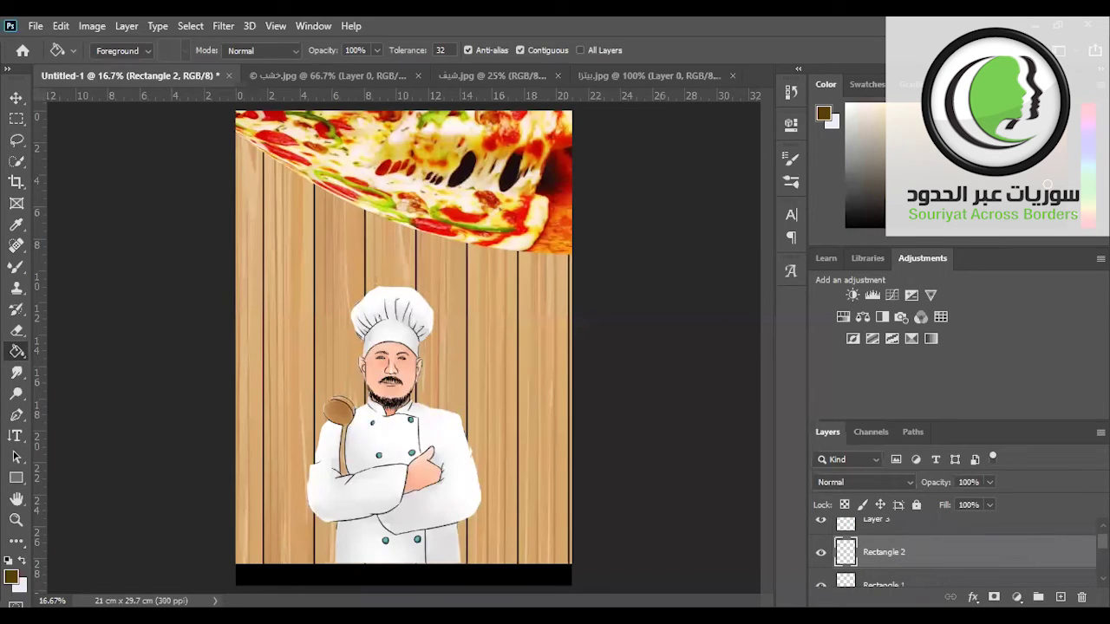
{"action": "scroll", "coordinate": [953, 552], "scroll_direction": "down", "scroll_amount": 1}
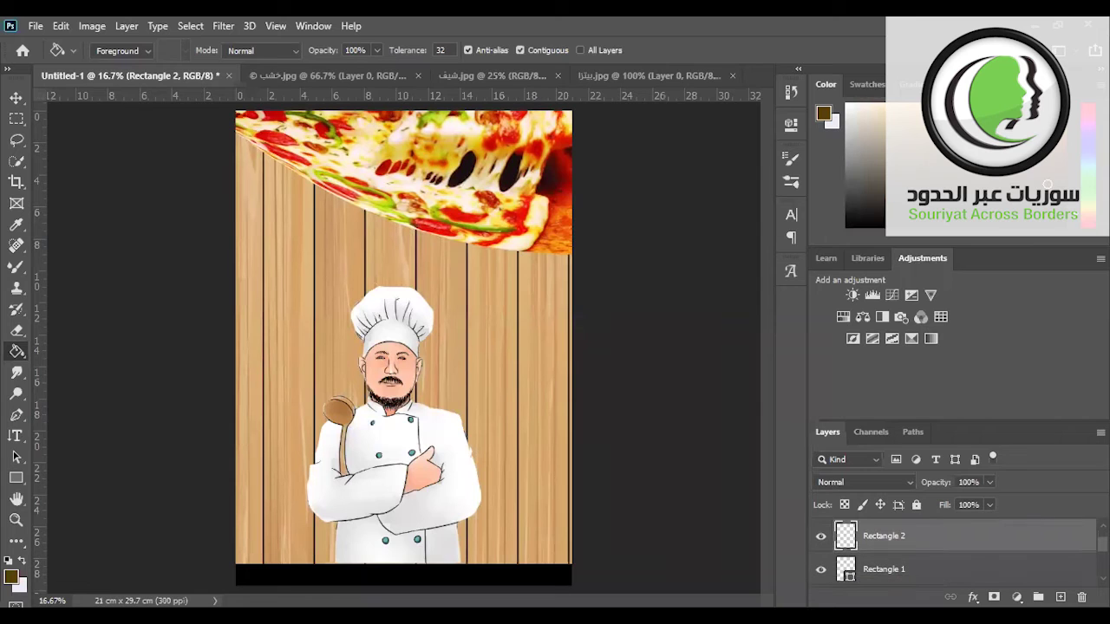
Step: Select Rectangle 1, switch to the History Brush (Y), then make Layer 3 active
{"action": "left_click", "coordinate": [915, 570]}
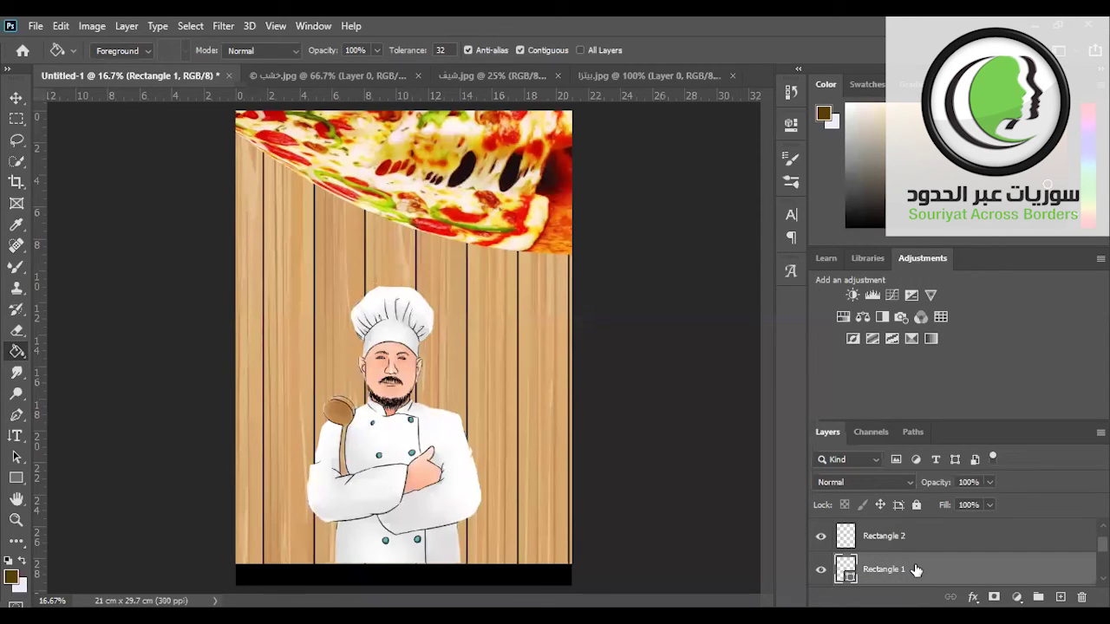
{"action": "key", "text": "y"}
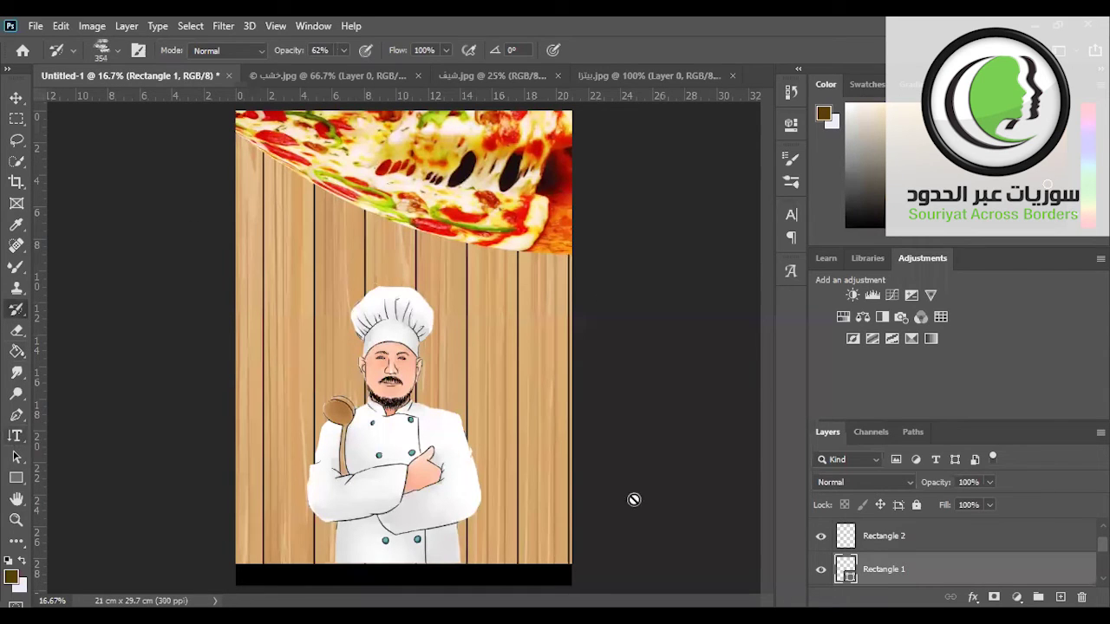
{"action": "scroll", "coordinate": [980, 544], "scroll_direction": "up", "scroll_amount": 1}
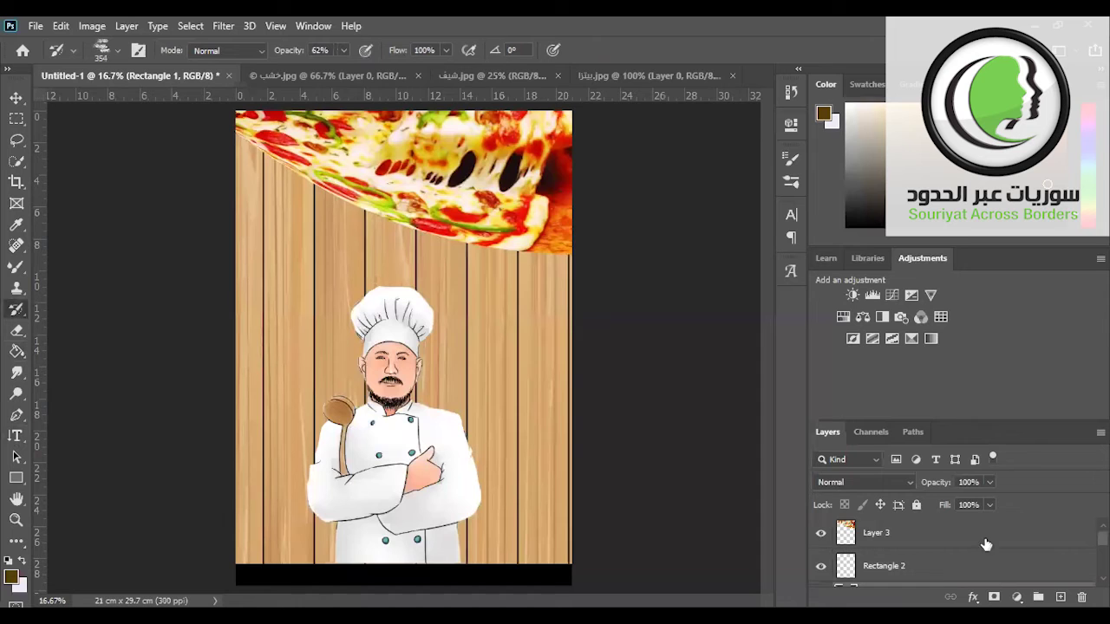
{"action": "left_click", "coordinate": [919, 541]}
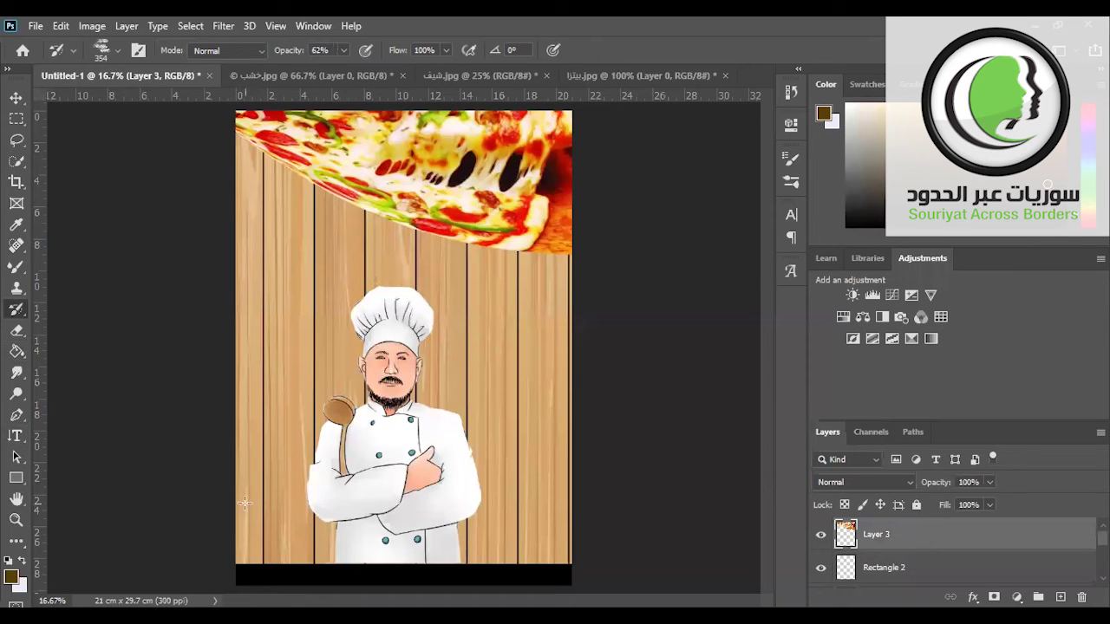
Step: Add a centre-aligned vertical type layer above the chef and delete its 'Lorem Ipsum' placeholder
{"action": "left_click", "coordinate": [17, 436]}
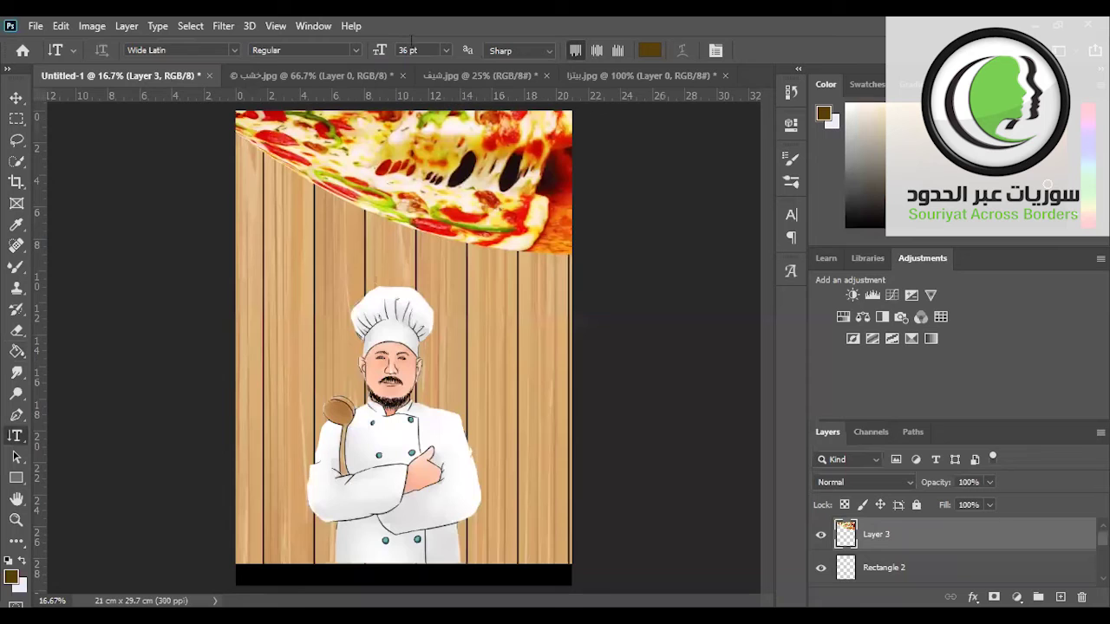
{"action": "left_click", "coordinate": [324, 279]}
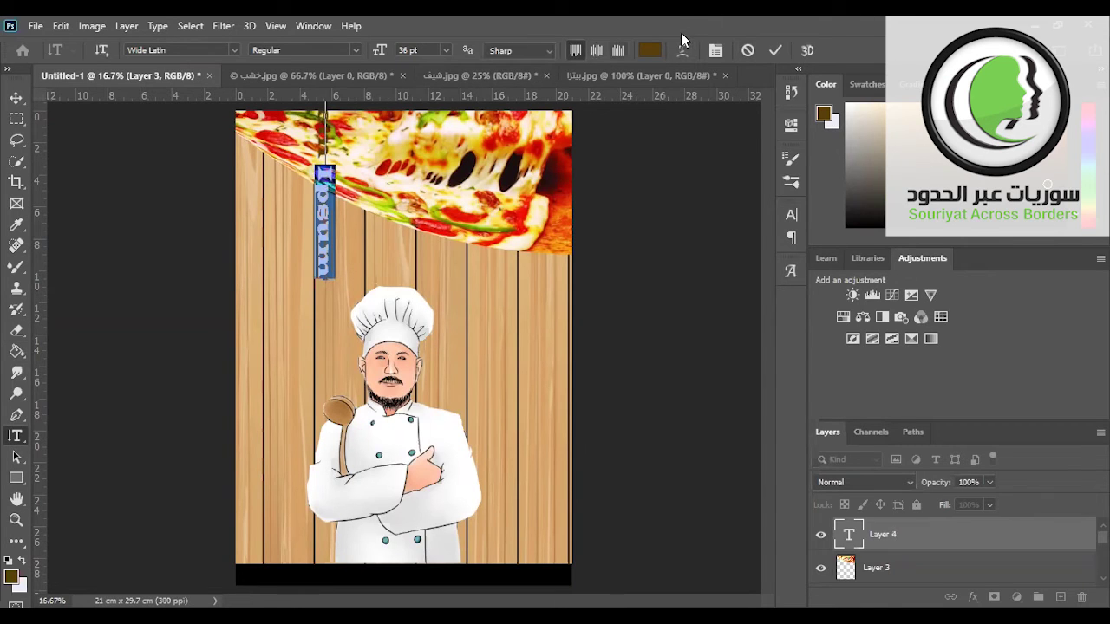
{"action": "key", "text": "ctrl+shift+c"}
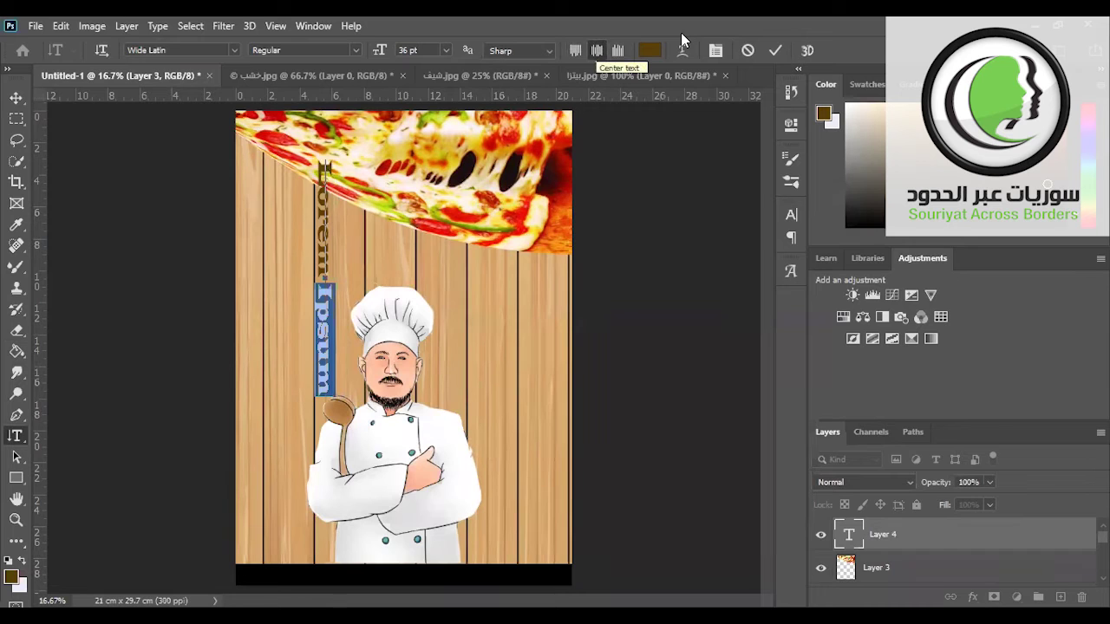
{"action": "key", "text": "BackSpace"}
{"action": "key", "text": "BackSpace"}
{"action": "key", "text": "BackSpace"}
{"action": "key", "text": "BackSpace"}
{"action": "key", "text": "BackSpace"}
{"action": "key", "text": "BackSpace"}
{"action": "key", "text": "BackSpace"}
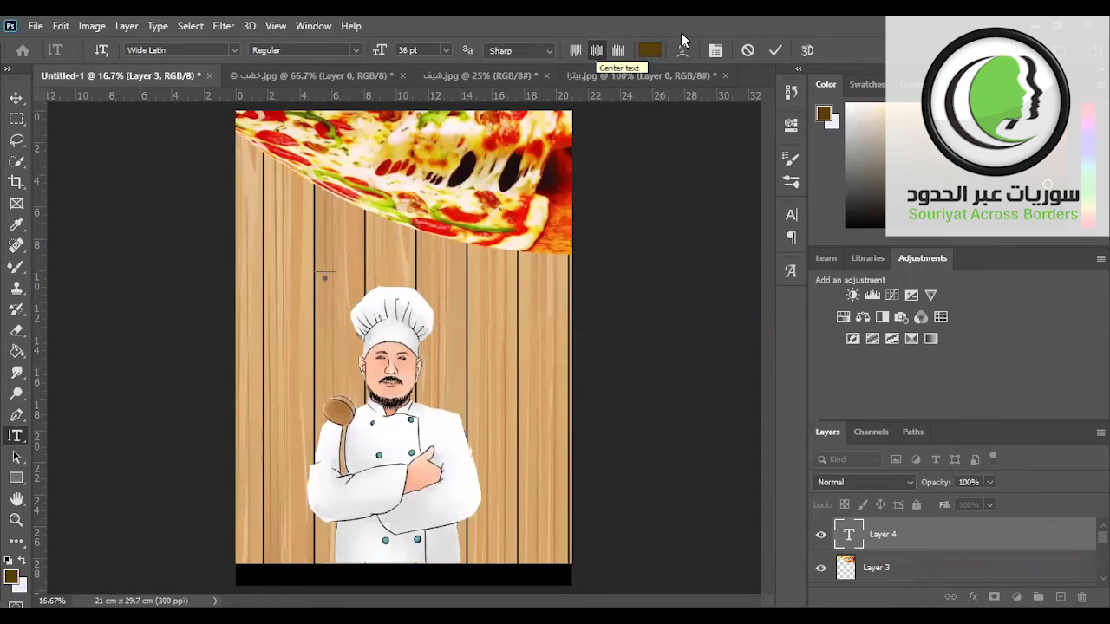
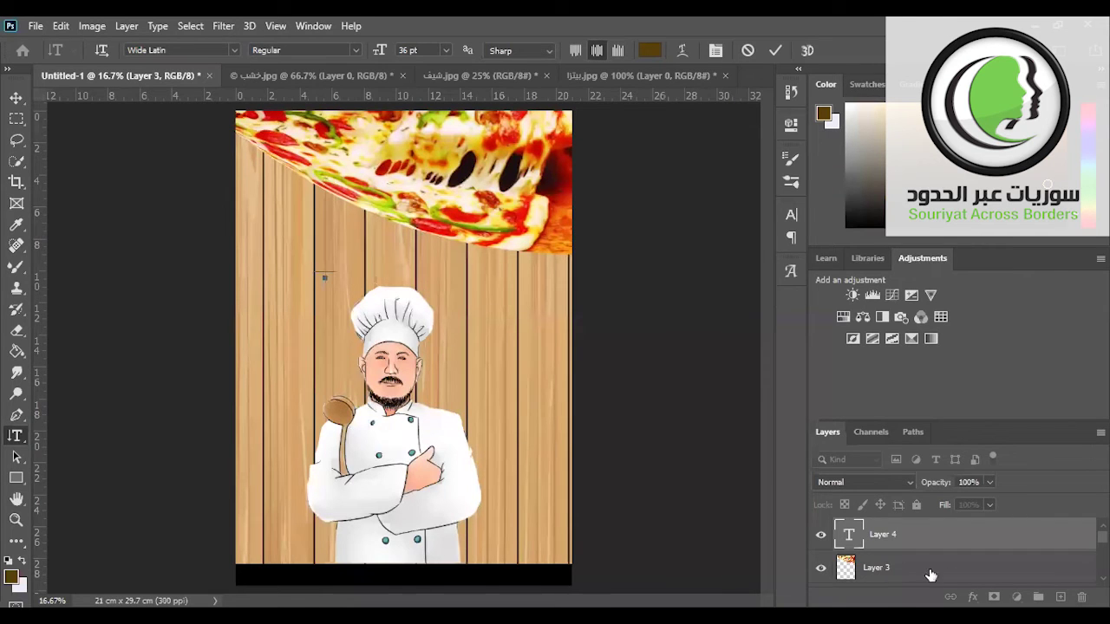
Step: Commit the pending text and confirm the pizza layer at full size with Free Transform
{"action": "left_click", "coordinate": [907, 568]}
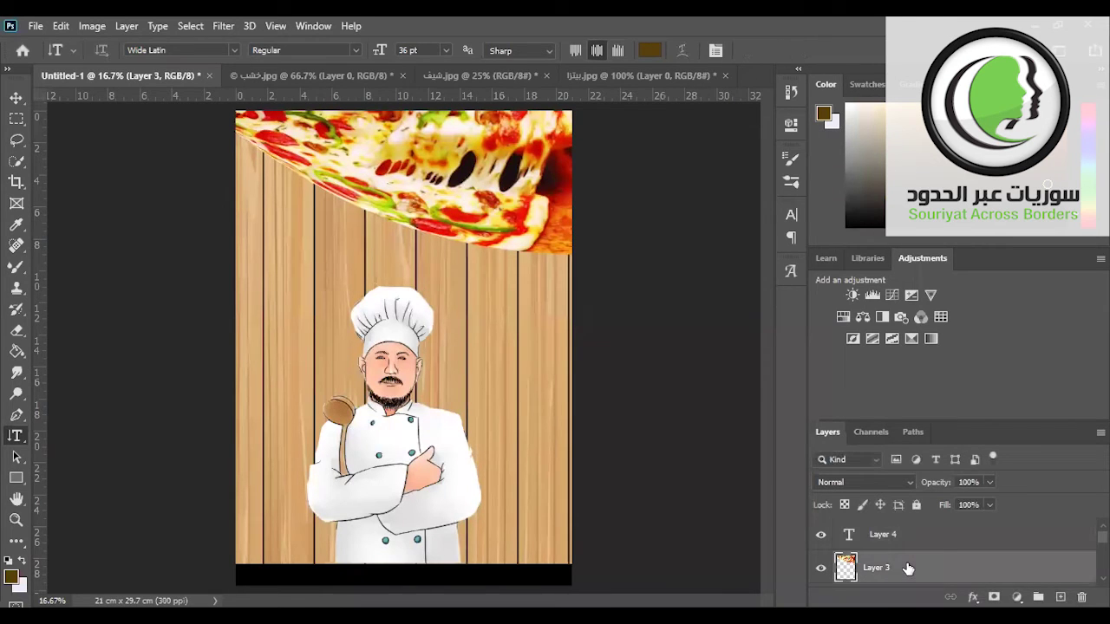
{"action": "key", "text": "ctrl+t"}
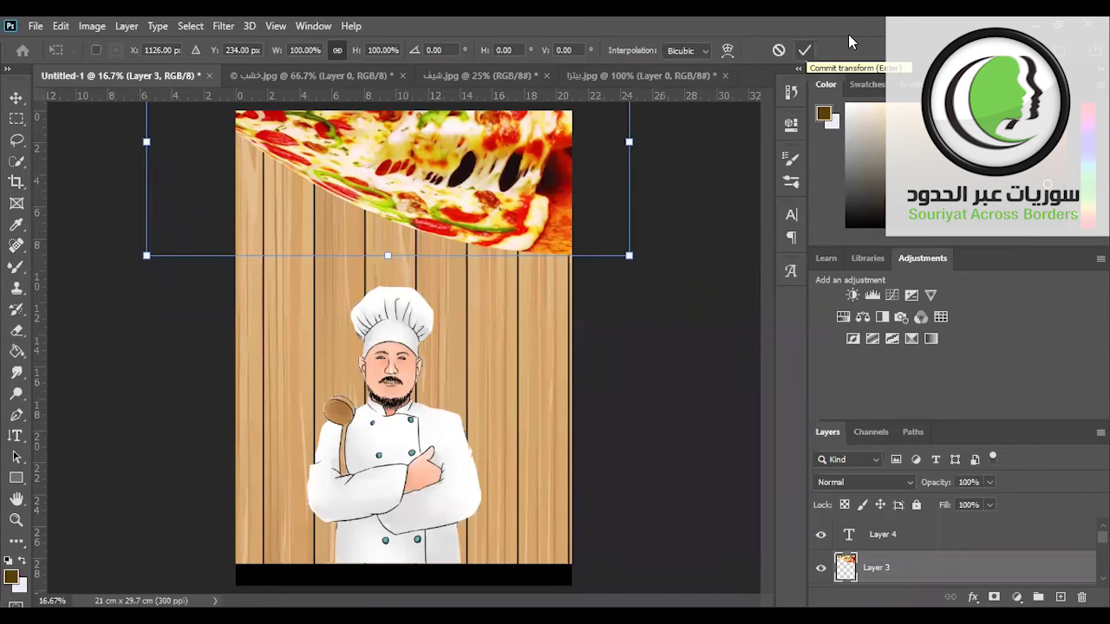
{"action": "key", "text": "t"}
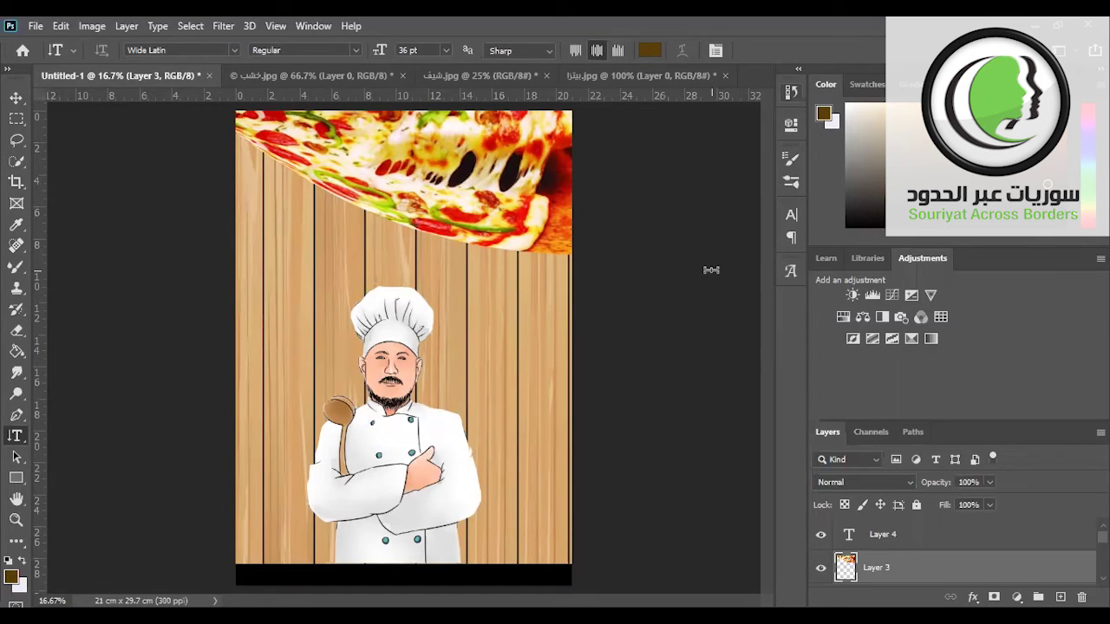
{"action": "left_click", "coordinate": [73, 50]}
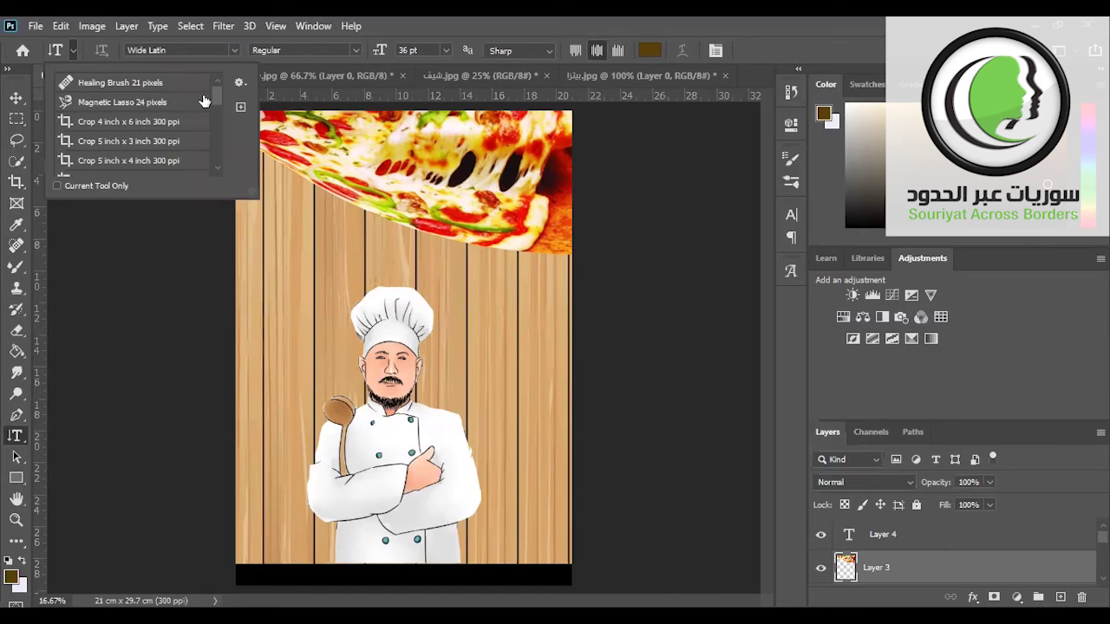
{"action": "left_click_drag", "start_coordinate": [215, 102], "coordinate": [216, 82]}
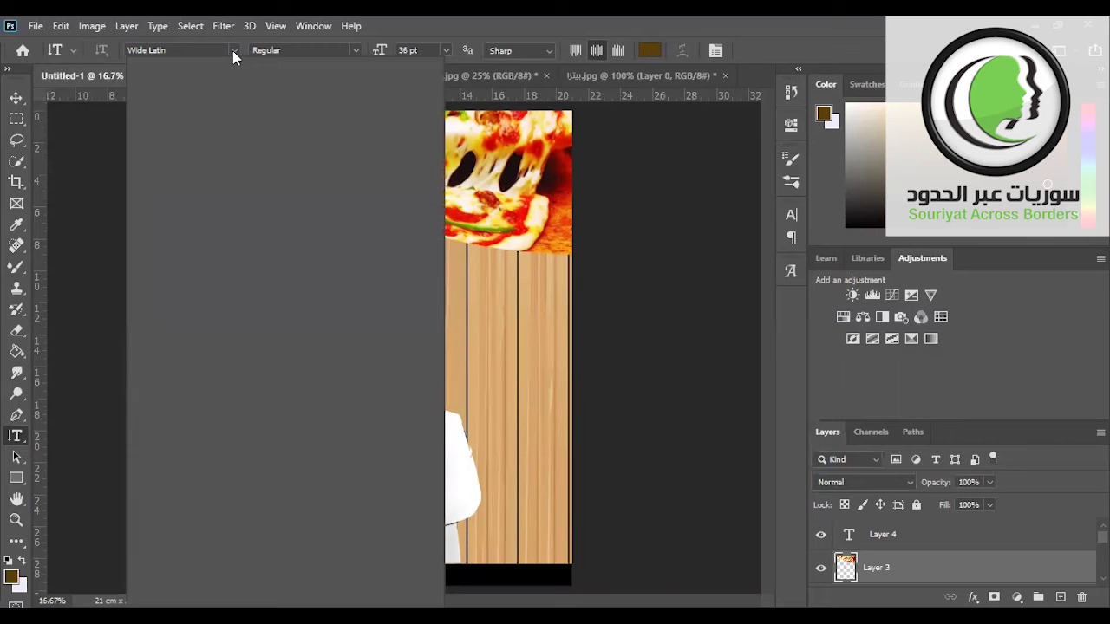
{"action": "left_click", "coordinate": [232, 50]}
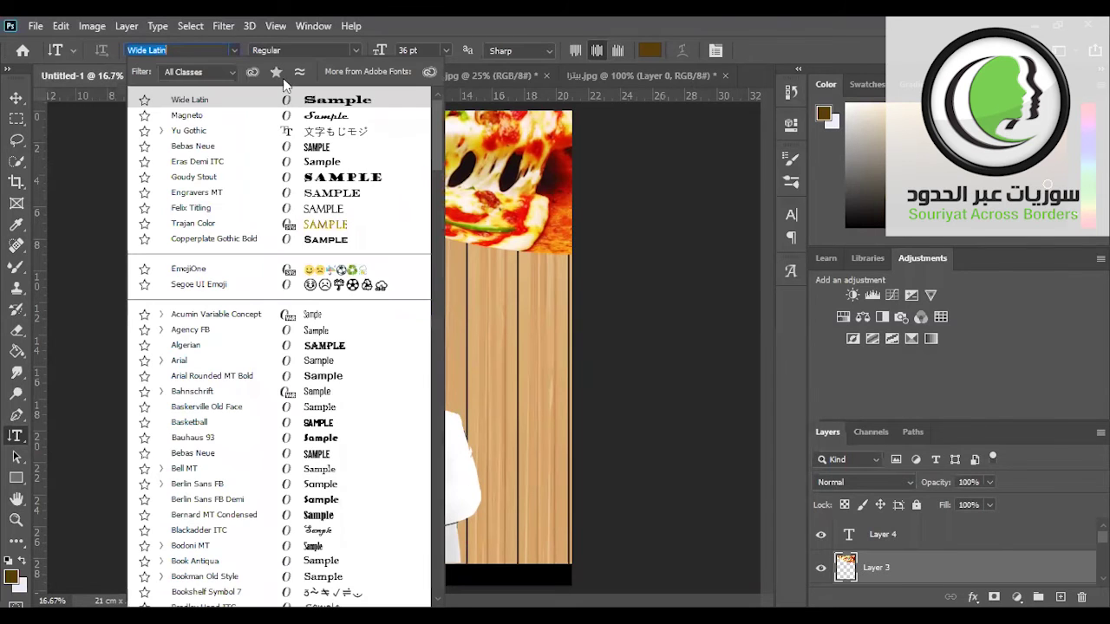
{"action": "left_click", "coordinate": [315, 149]}
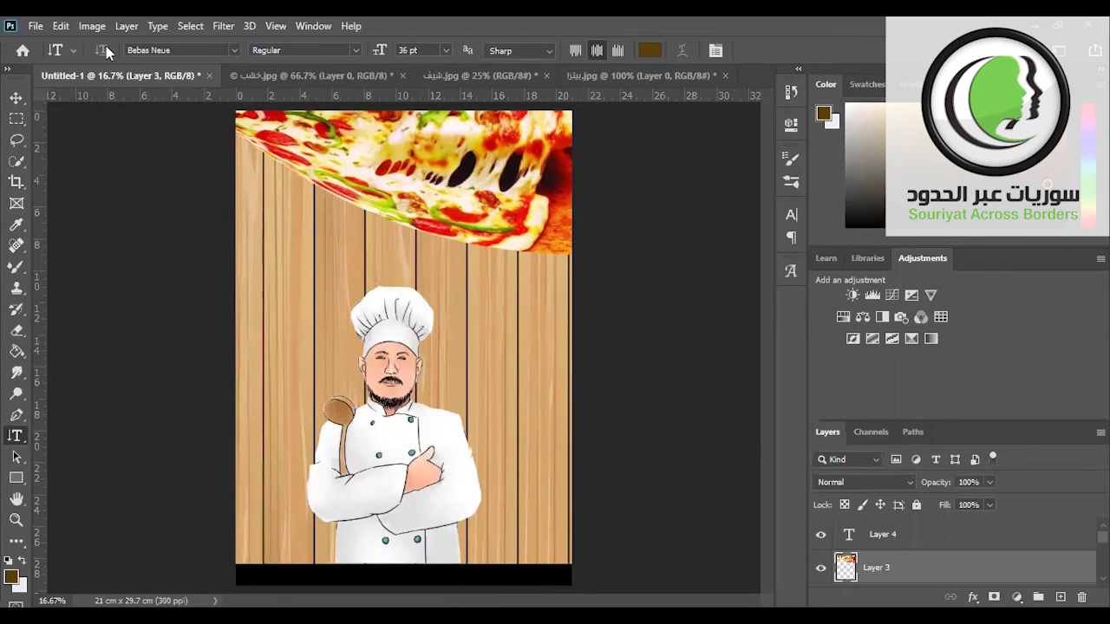
{"action": "left_click", "coordinate": [378, 51]}
{"action": "double_click", "coordinate": [891, 539]}
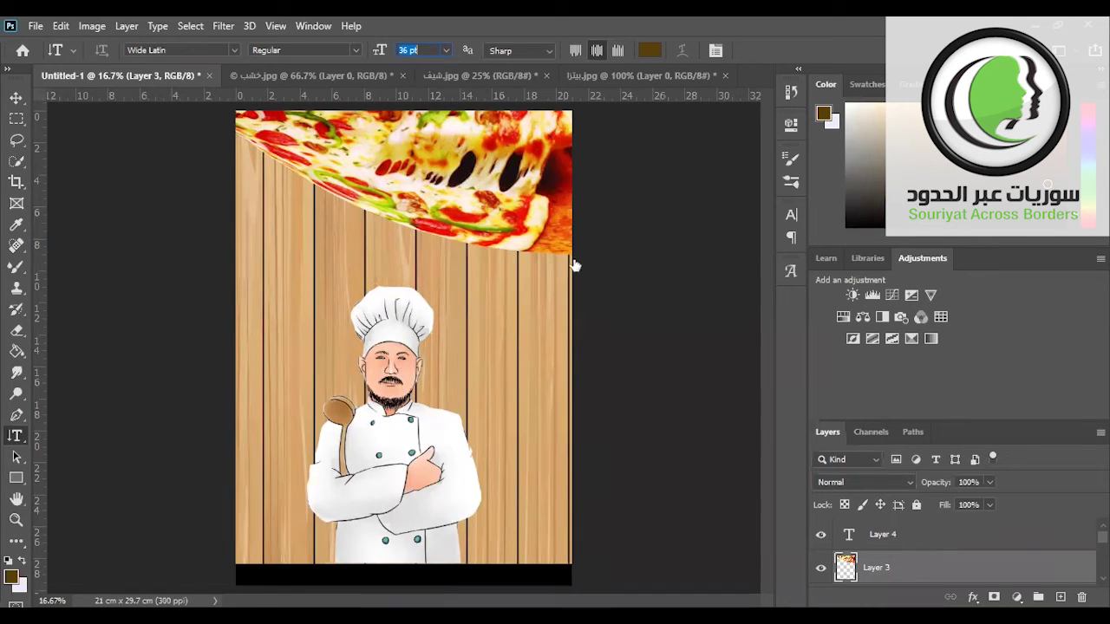
Step: Start an empty 48 pt vertical text layer on the wood's left, clearing the Lorem Ipsum placeholder
{"action": "left_click", "coordinate": [446, 48]}
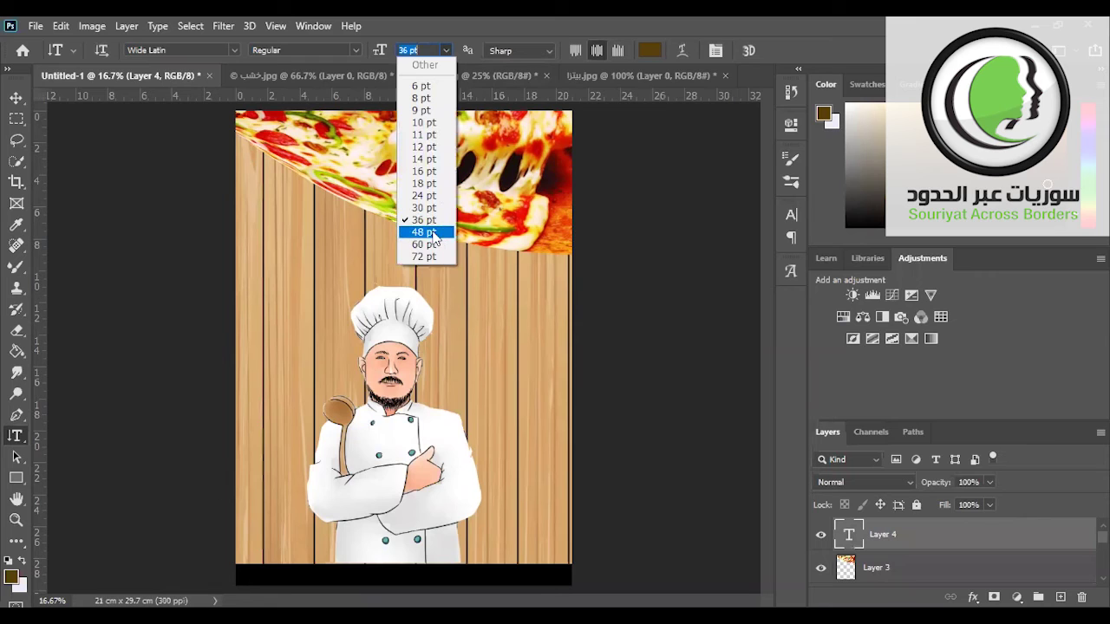
{"action": "left_click", "coordinate": [425, 232]}
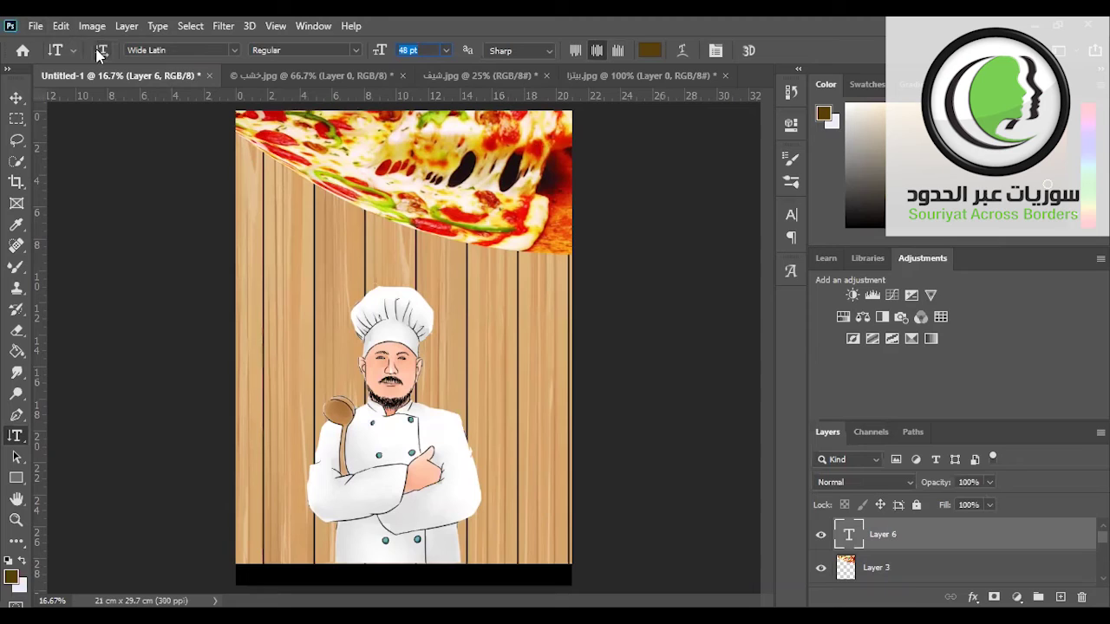
{"action": "left_click", "coordinate": [297, 261]}
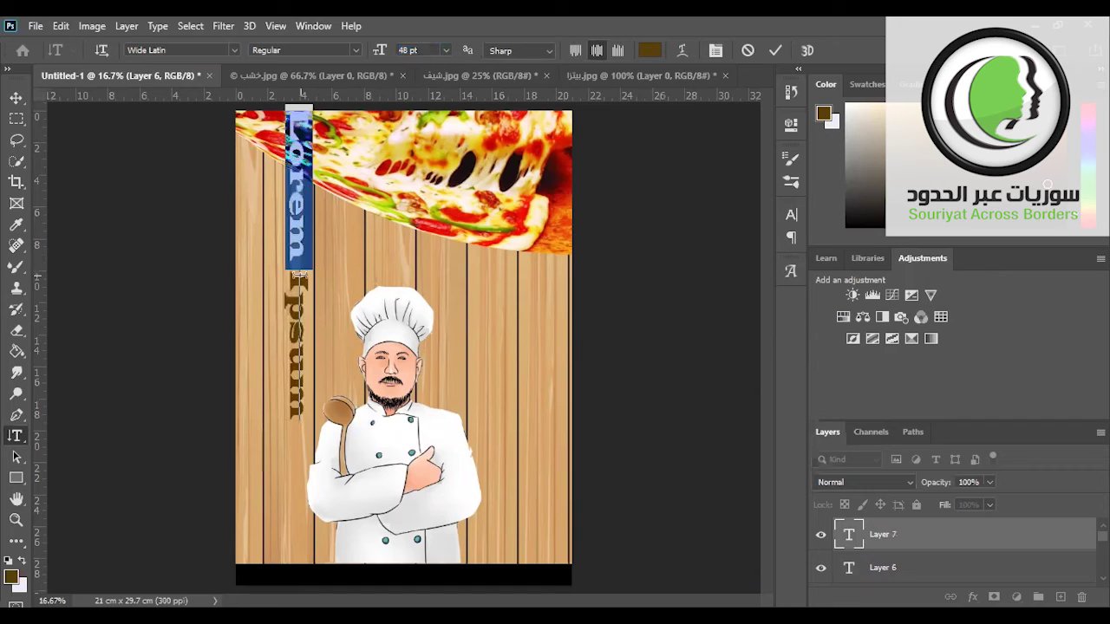
{"action": "key", "text": "BackSpace"}
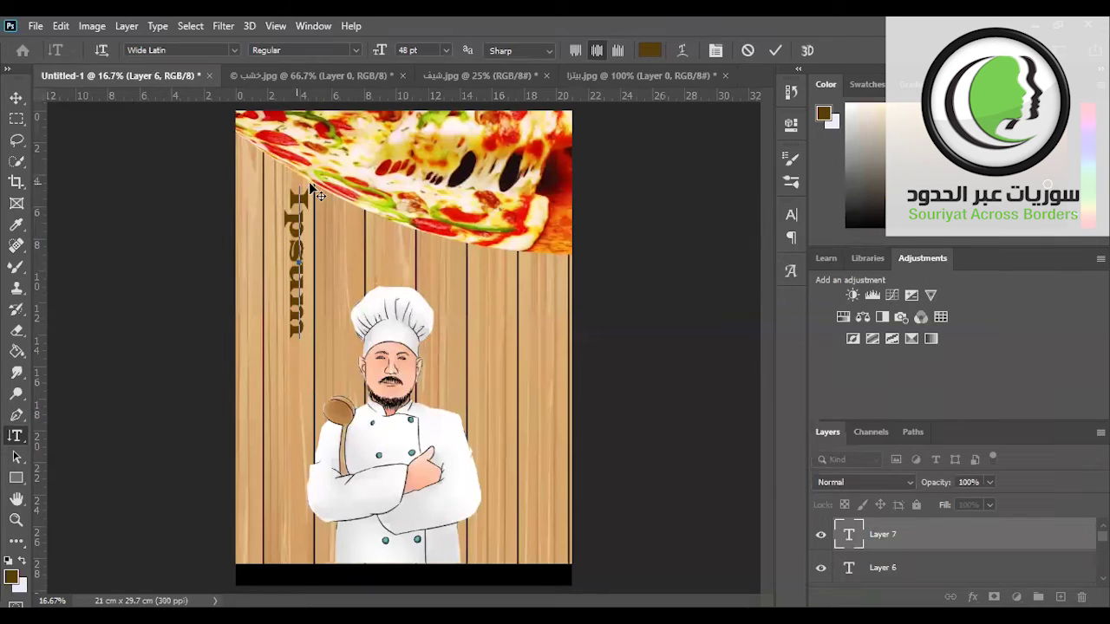
{"action": "left_click_drag", "start_coordinate": [299, 338], "coordinate": [292, 186]}
{"action": "key", "text": "Delete"}
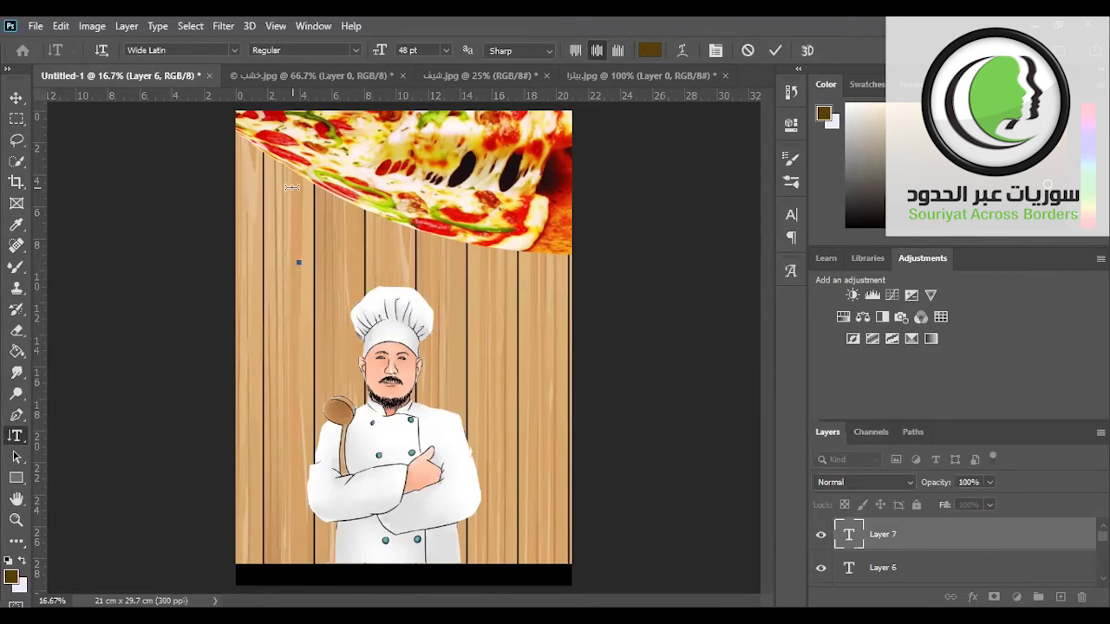
{"action": "key", "text": "ctrl+shift+l"}
Step: Set the new layer's text colour to near-white f9f9f9
{"action": "left_click", "coordinate": [649, 50]}
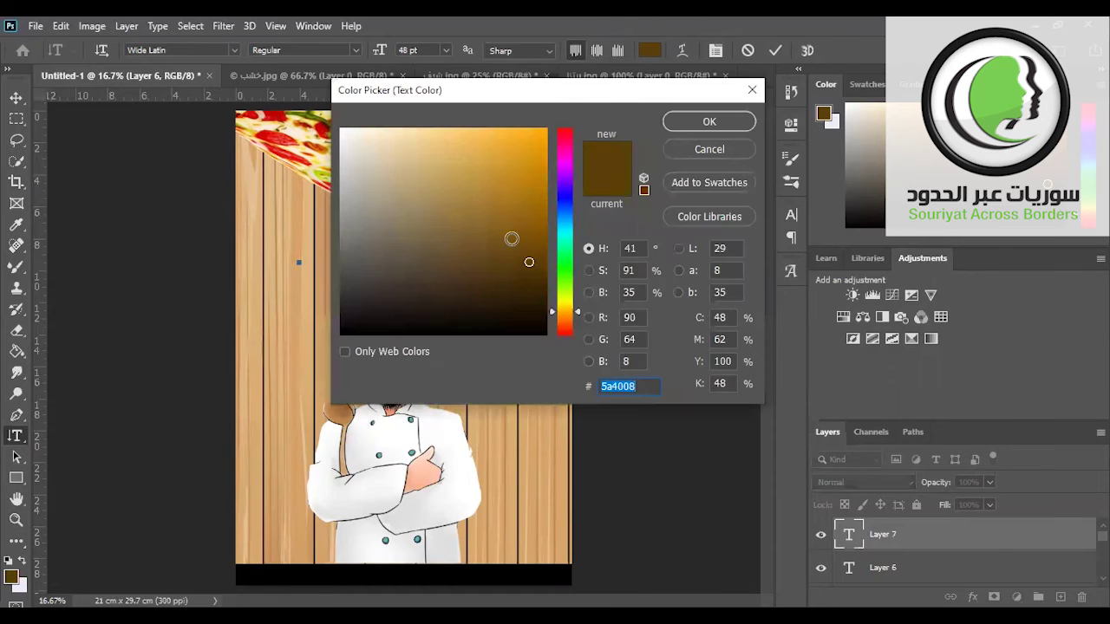
{"action": "left_click", "coordinate": [508, 261]}
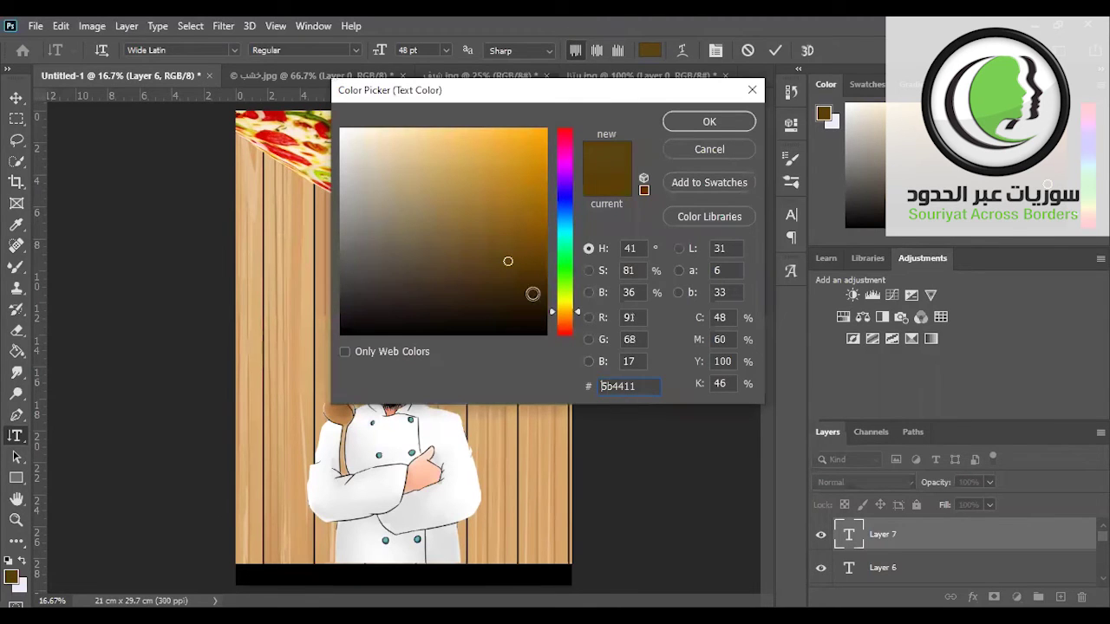
{"action": "mouse_move", "coordinate": [547, 307]}
{"action": "left_mouse_down"}
{"action": "mouse_move", "coordinate": [544, 260]}
{"action": "mouse_move", "coordinate": [340, 133]}
{"action": "left_mouse_up"}
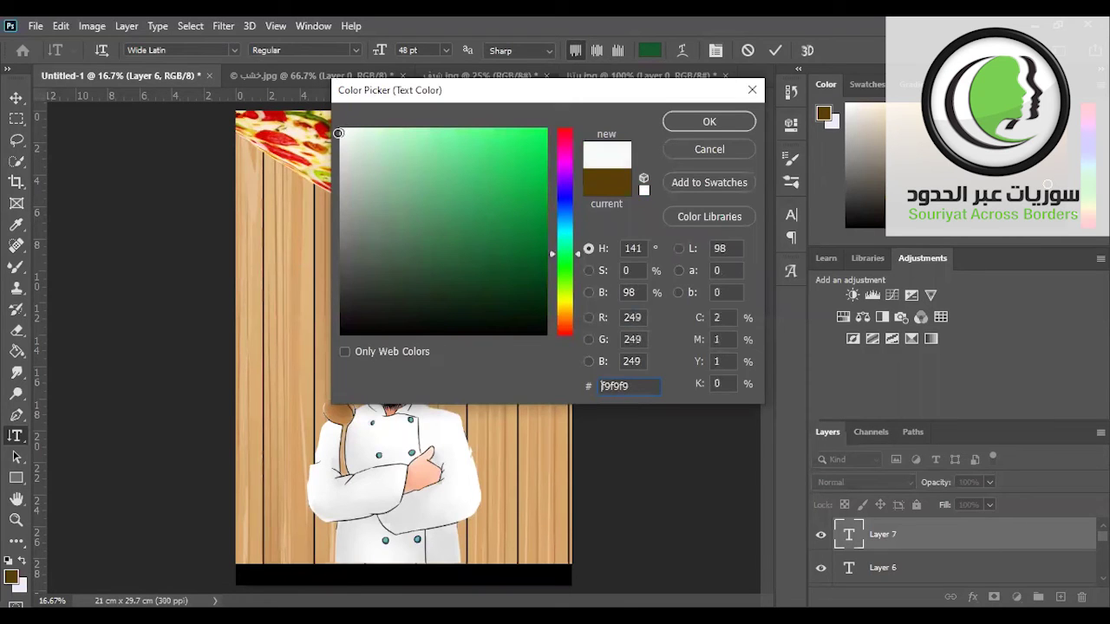
{"action": "left_click", "coordinate": [698, 126]}
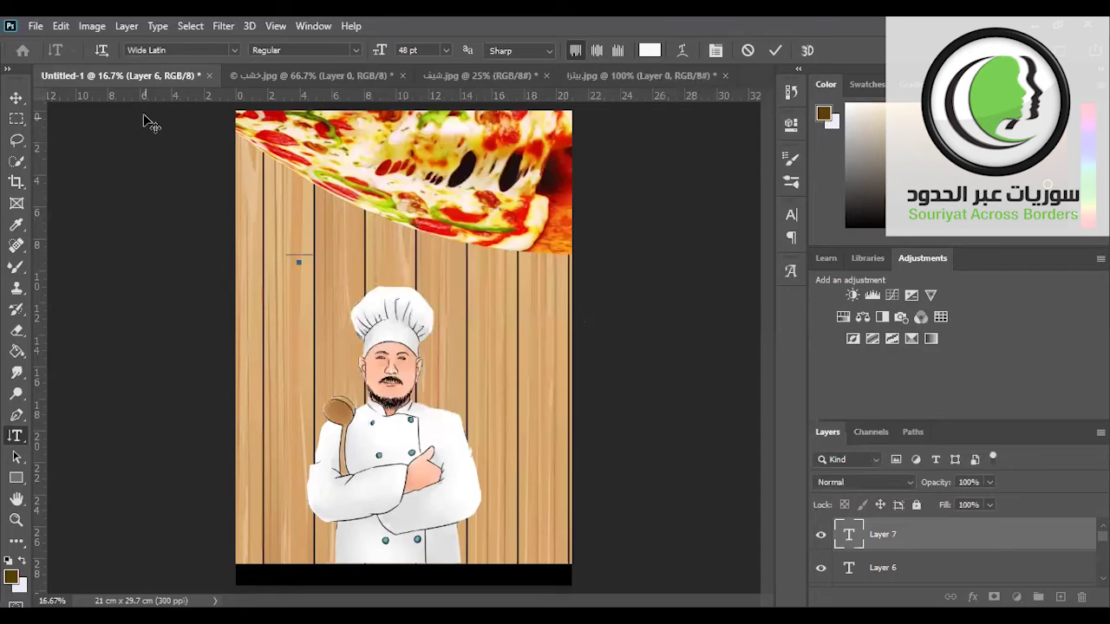
Step: Make the text horizontal, try Vivaldi, then settle on Myriad Arabic for Arabic typing
{"action": "left_click", "coordinate": [101, 50]}
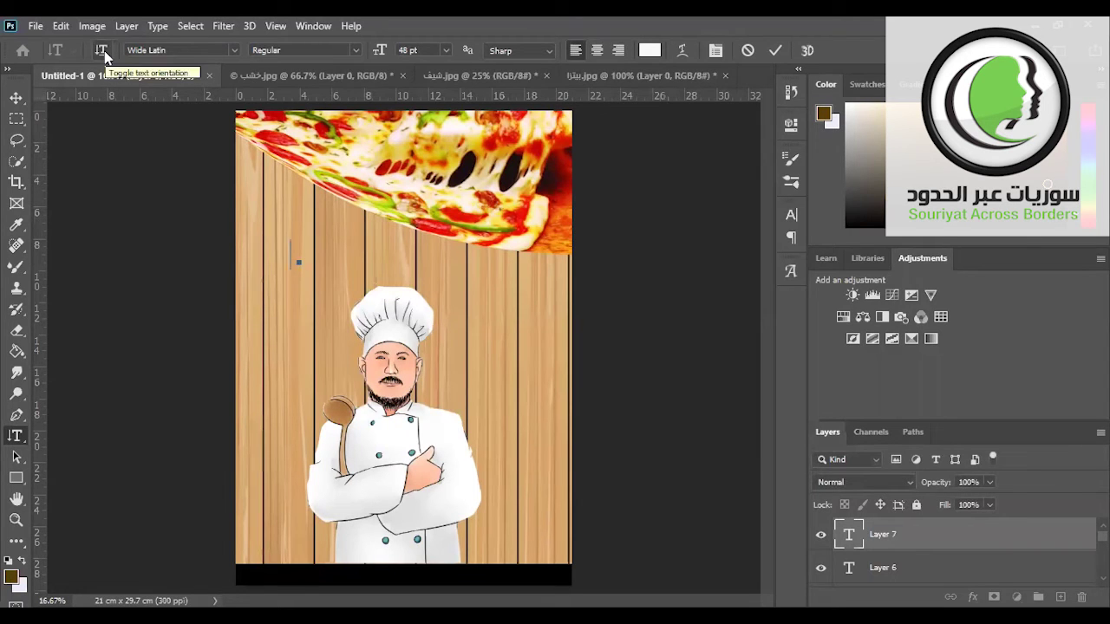
{"action": "key", "text": "alt+shift"}
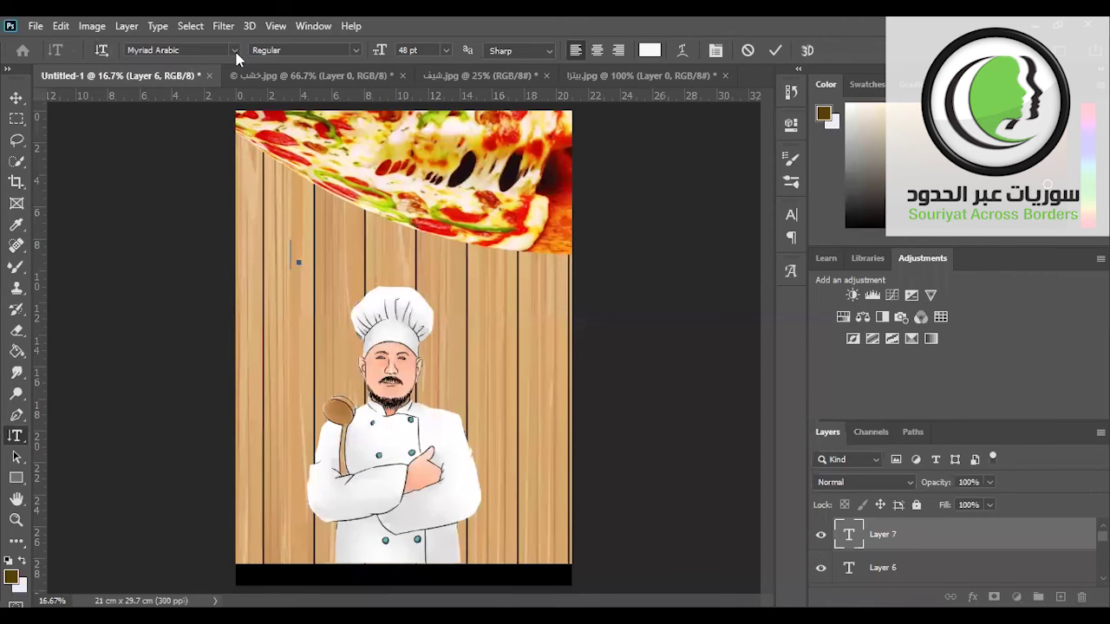
{"action": "left_click", "coordinate": [234, 50]}
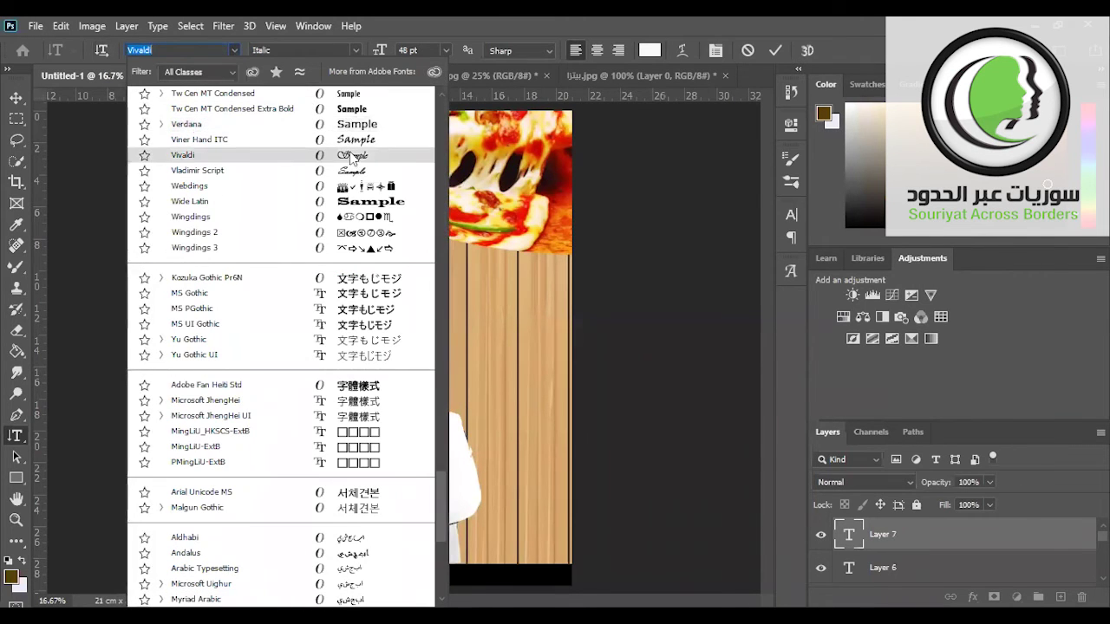
{"action": "left_click", "coordinate": [351, 156]}
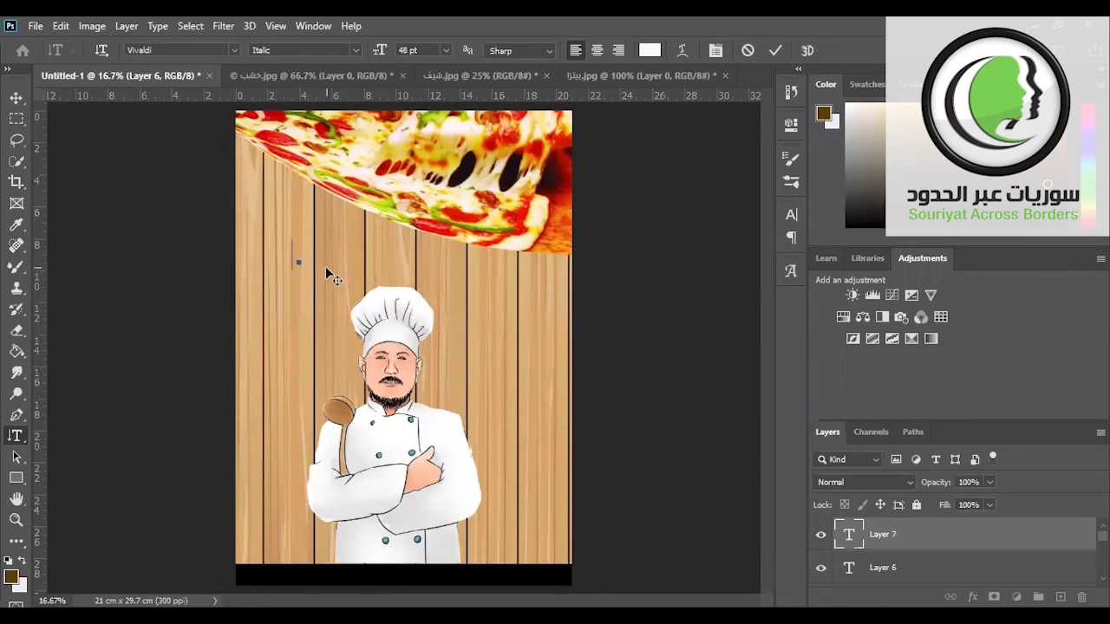
{"action": "key", "text": "alt+shift"}
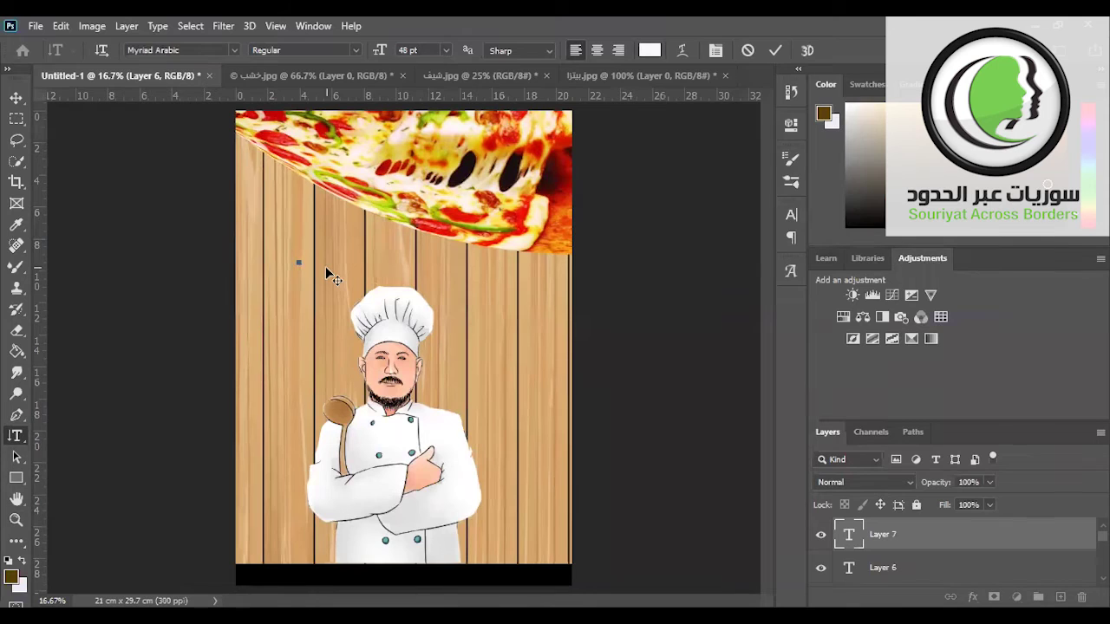
Step: Type trial Arabic letters and try a 60 pt text size
{"action": "type", "text": "ه"}
{"action": "key", "text": "BackSpace"}
{"action": "type", "text": "ا"}
{"action": "left_click", "coordinate": [446, 50]}
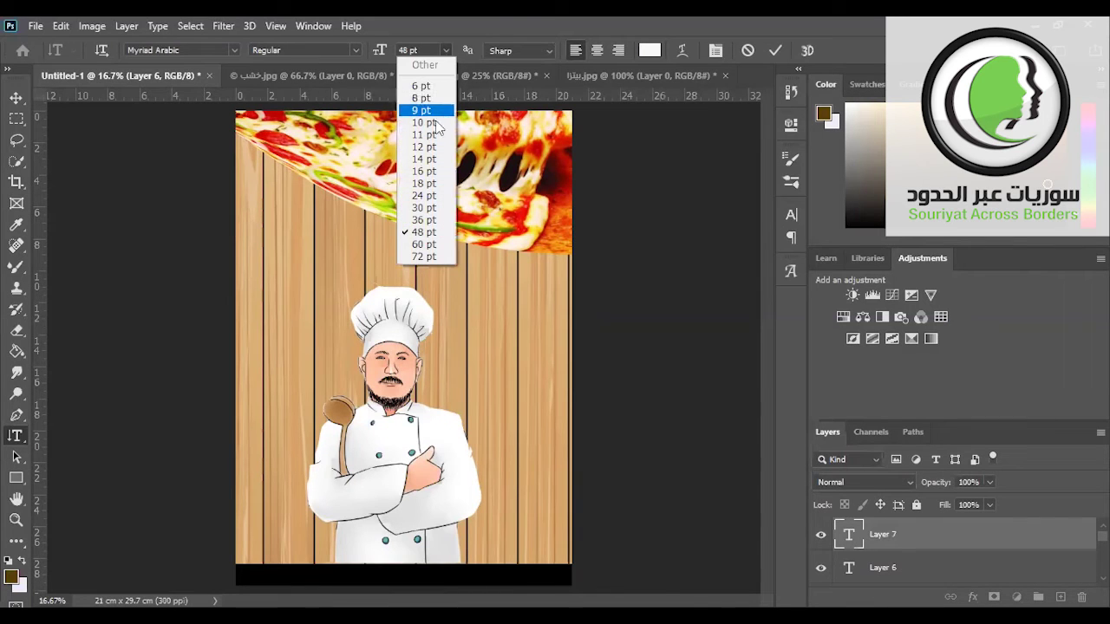
{"action": "left_click", "coordinate": [422, 245]}
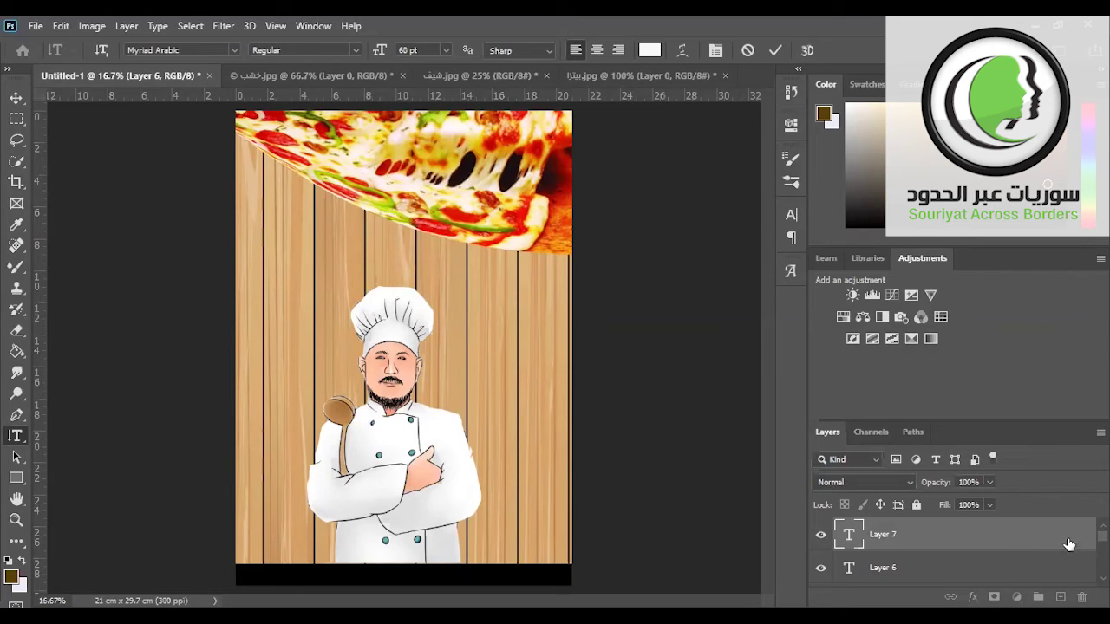
Step: Rename the text layer and choose Delete Layer from its context menu
{"action": "double_click", "coordinate": [1039, 541]}
{"action": "right_click", "coordinate": [1037, 538]}
{"action": "key", "text": "Escape"}
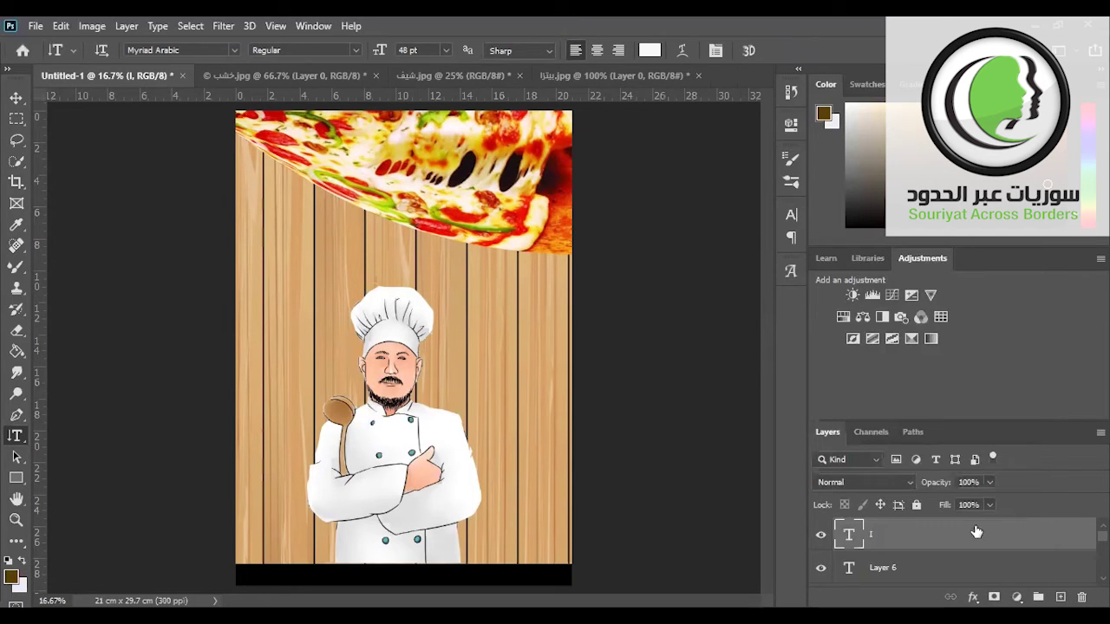
{"action": "right_click", "coordinate": [934, 538]}
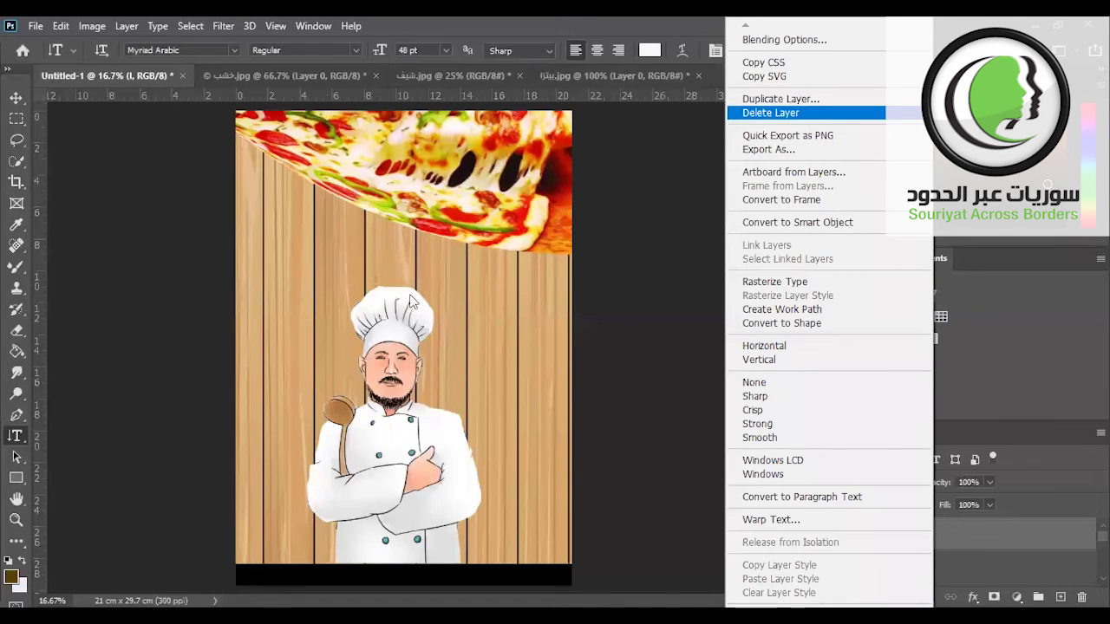
{"action": "left_click", "coordinate": [813, 114]}
Step: Confirm deleting the I layer and start a cleared horizontal text layer above the chef
{"action": "left_click", "coordinate": [468, 253]}
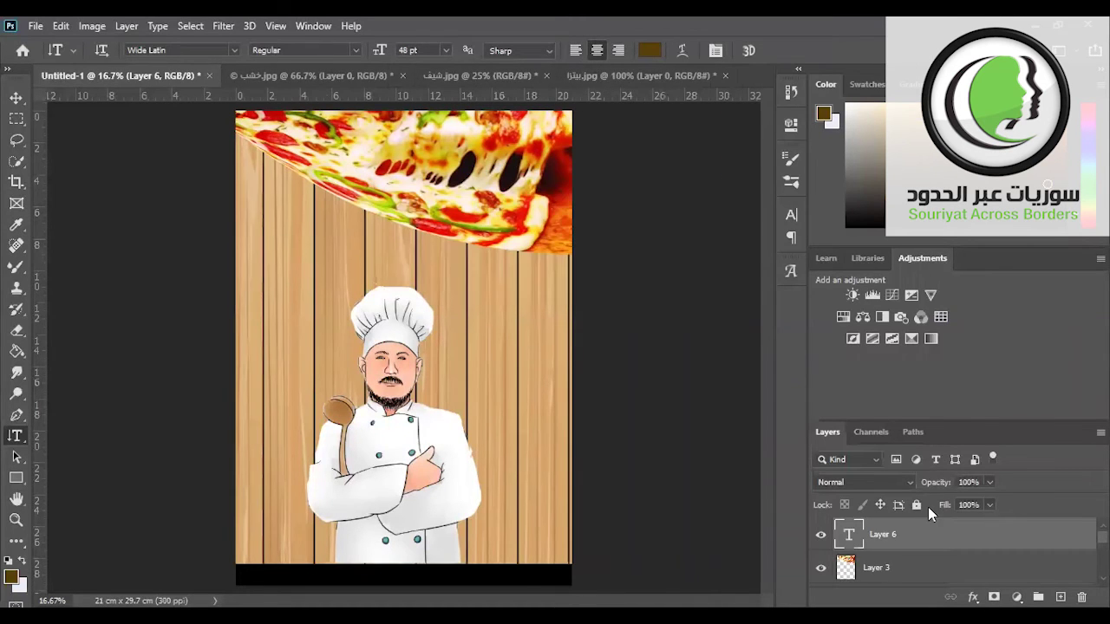
{"action": "left_click", "coordinate": [318, 267]}
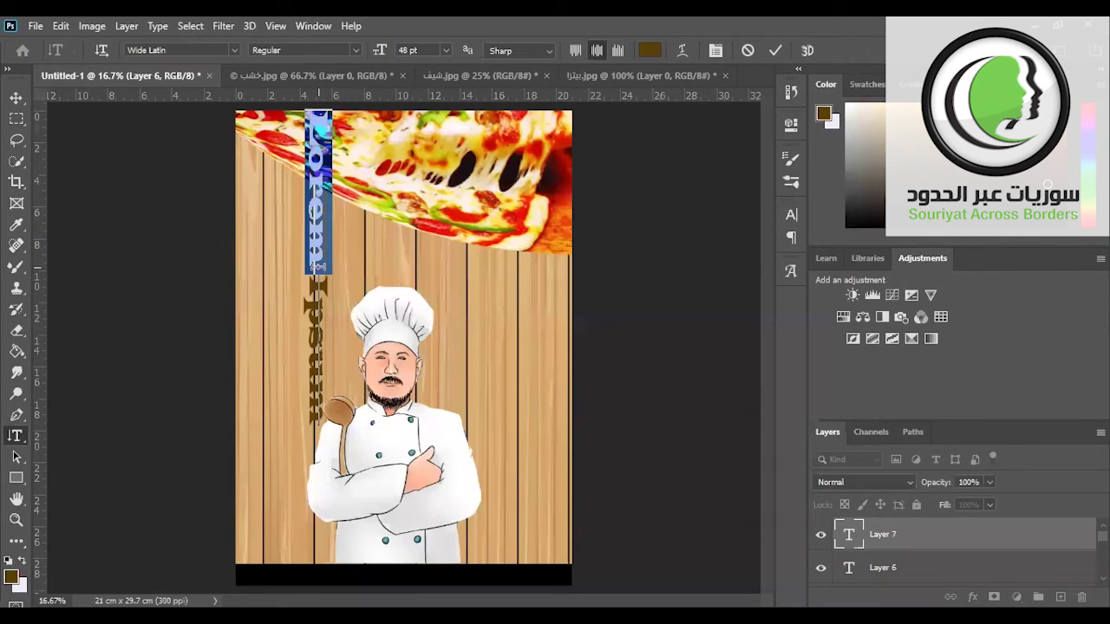
{"action": "key", "text": "BackSpace"}
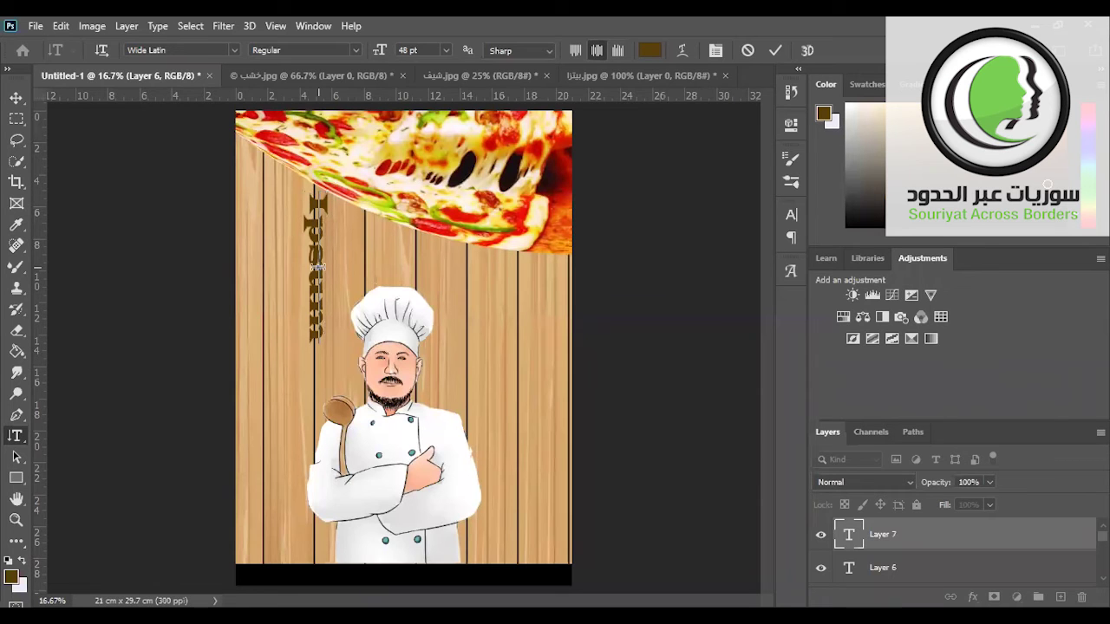
{"action": "left_click_drag", "start_coordinate": [318, 191], "coordinate": [300, 347]}
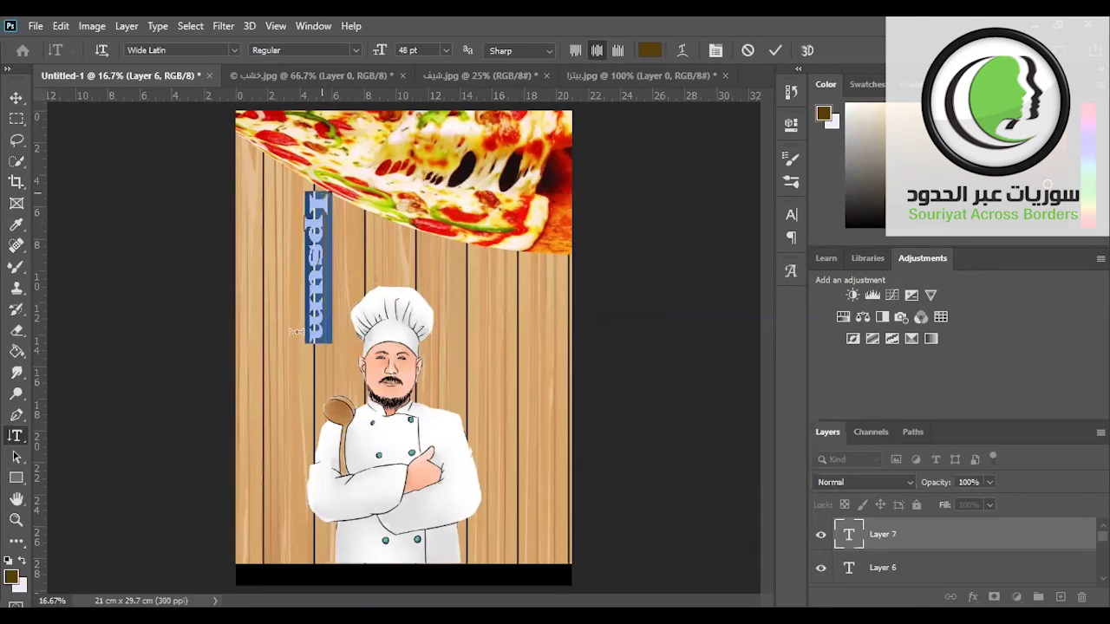
{"action": "key", "text": "BackSpace"}
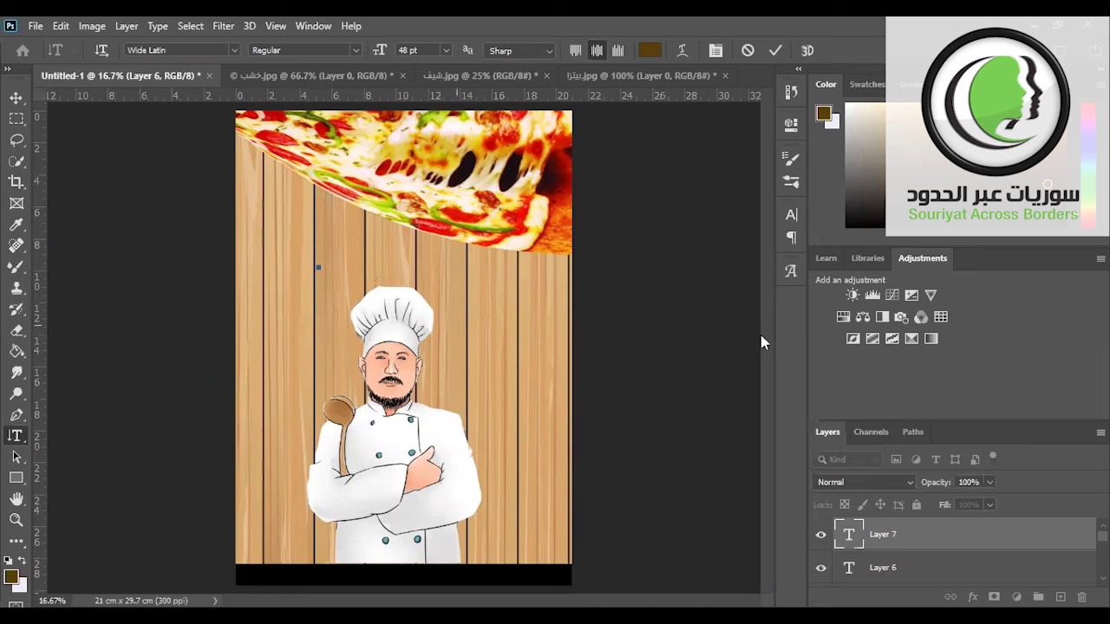
{"action": "left_click", "coordinate": [104, 50]}
Step: Type 'ITALIAN RESTAURAN' and select 'RESTAURAN' for resizing
{"action": "type", "text": "I"}
{"action": "type", "text": "T"}
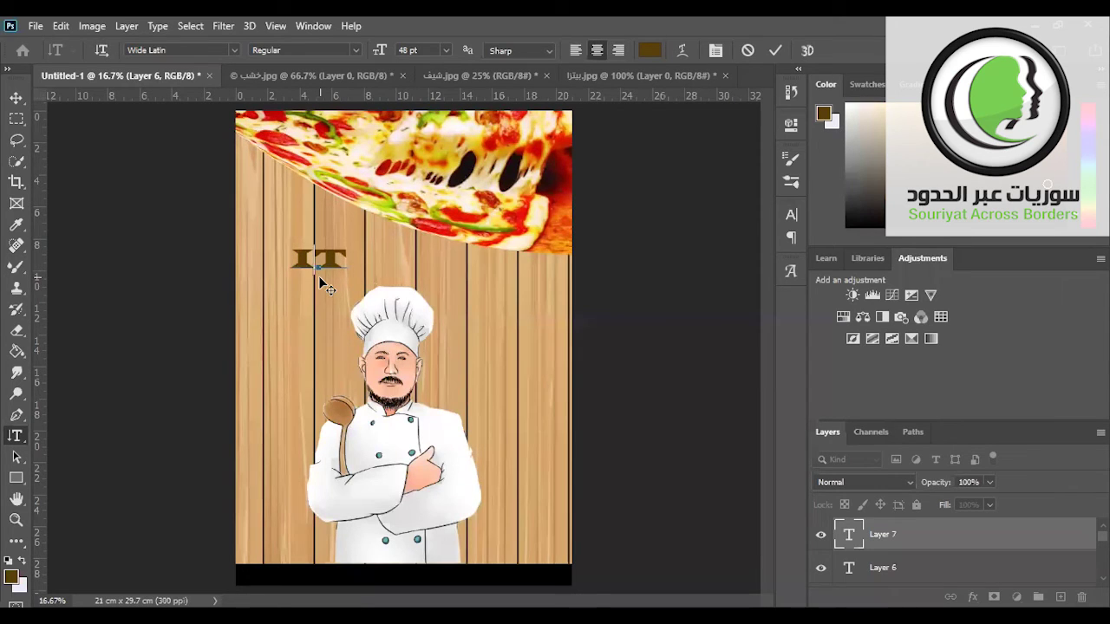
{"action": "type", "text": "A"}
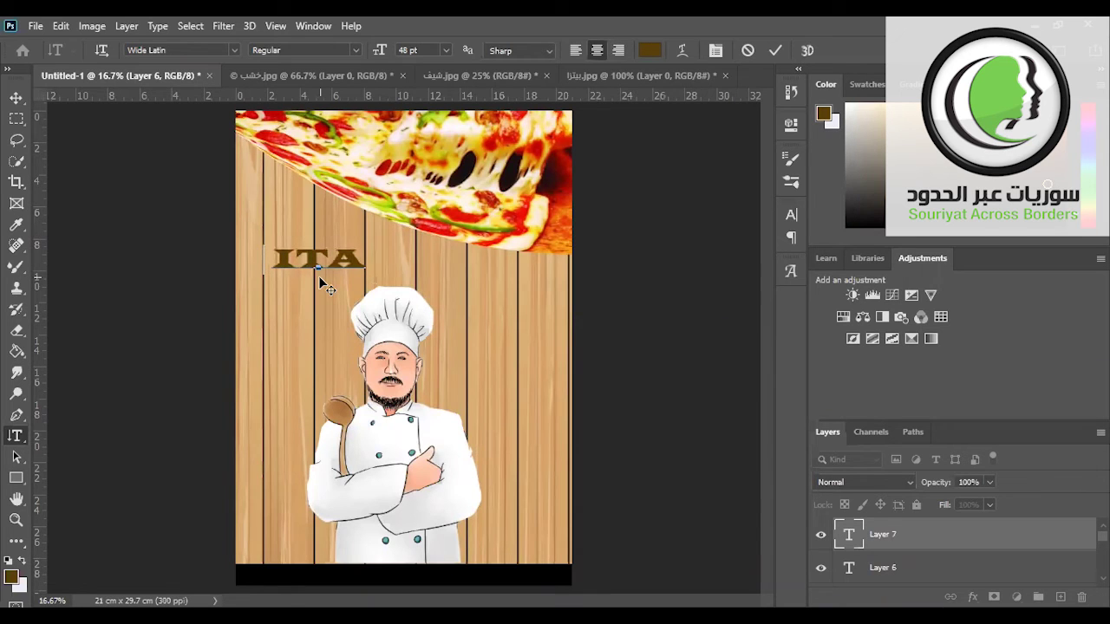
{"action": "type", "text": "LI"}
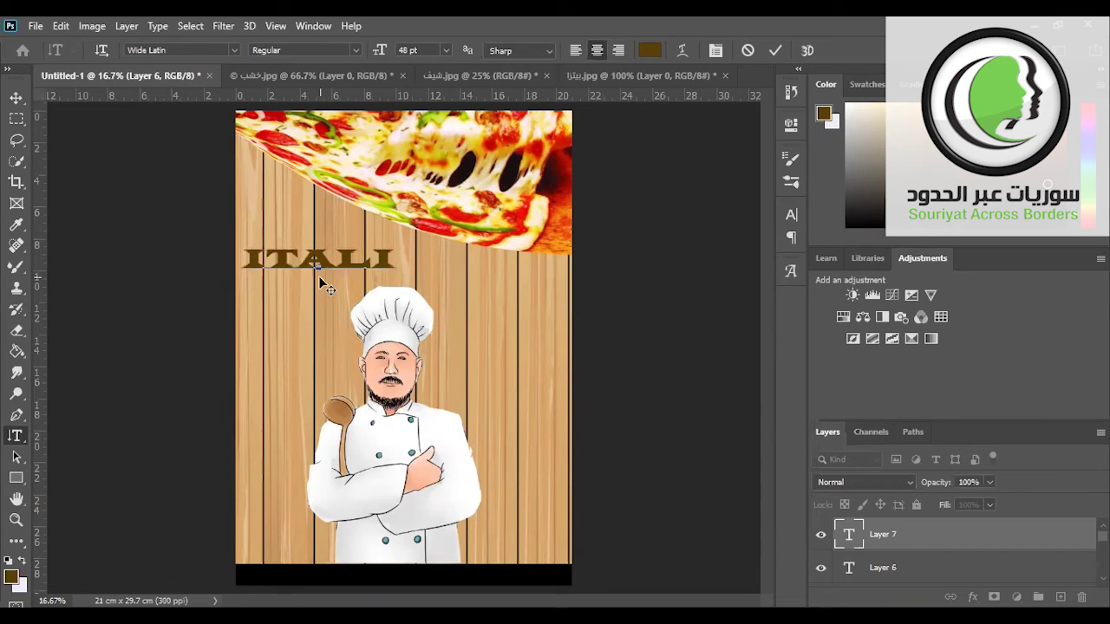
{"action": "type", "text": "AN"}
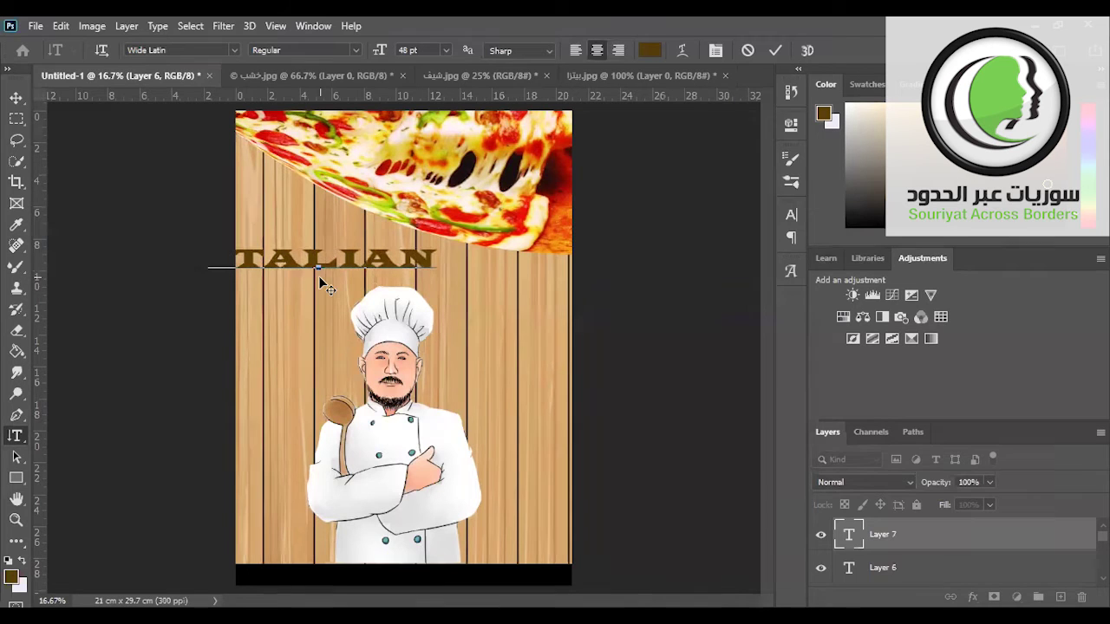
{"action": "type", "text": " R"}
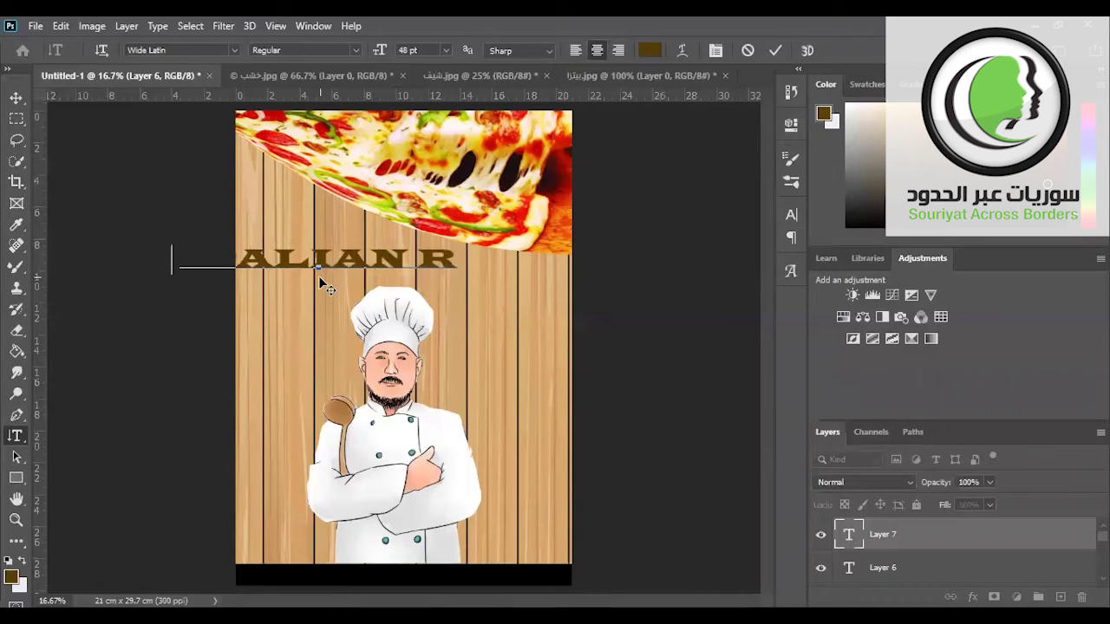
{"action": "type", "text": "ES"}
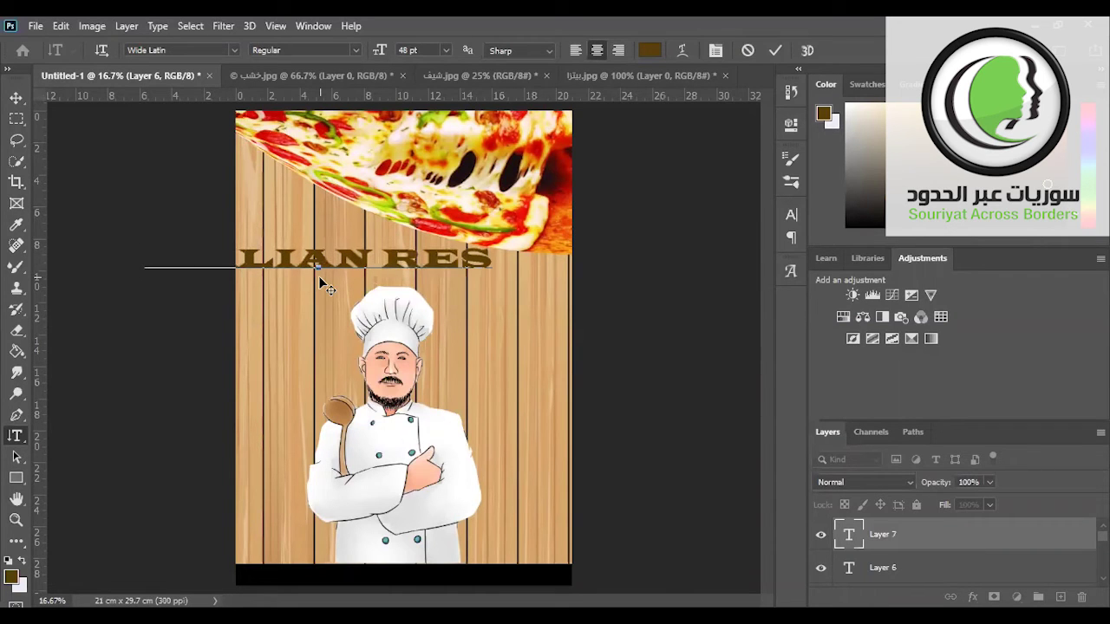
{"action": "type", "text": "T"}
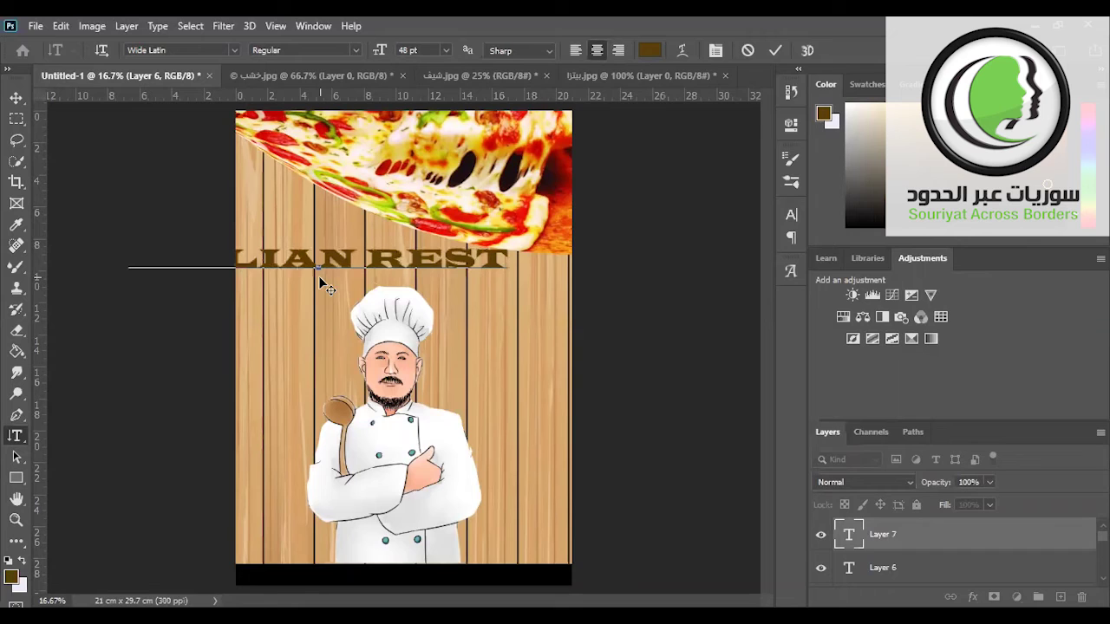
{"action": "type", "text": "A"}
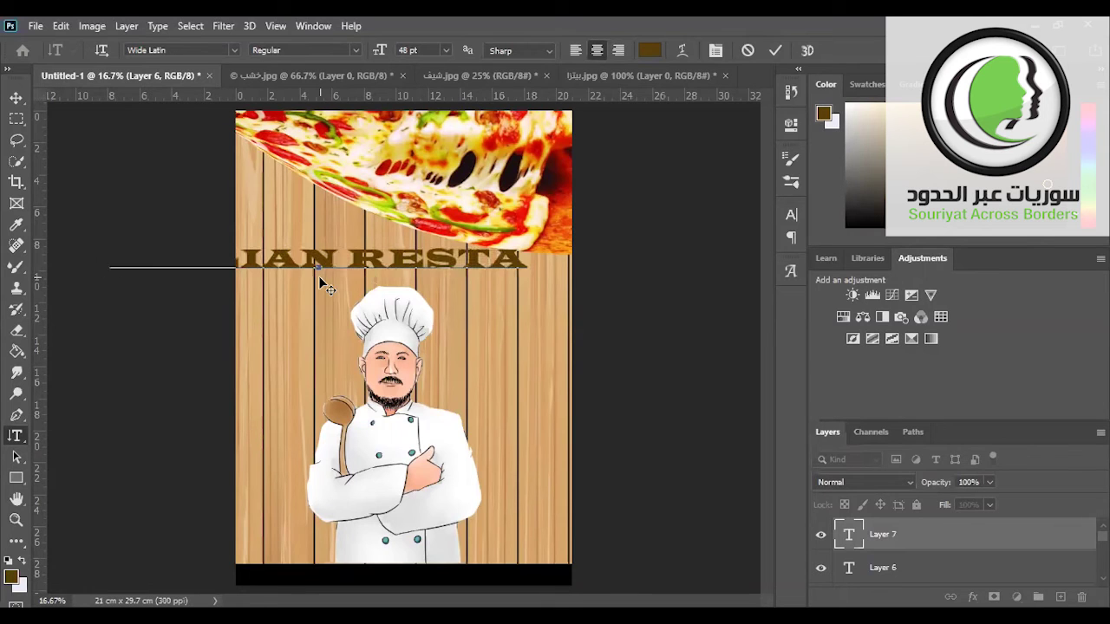
{"action": "type", "text": "U"}
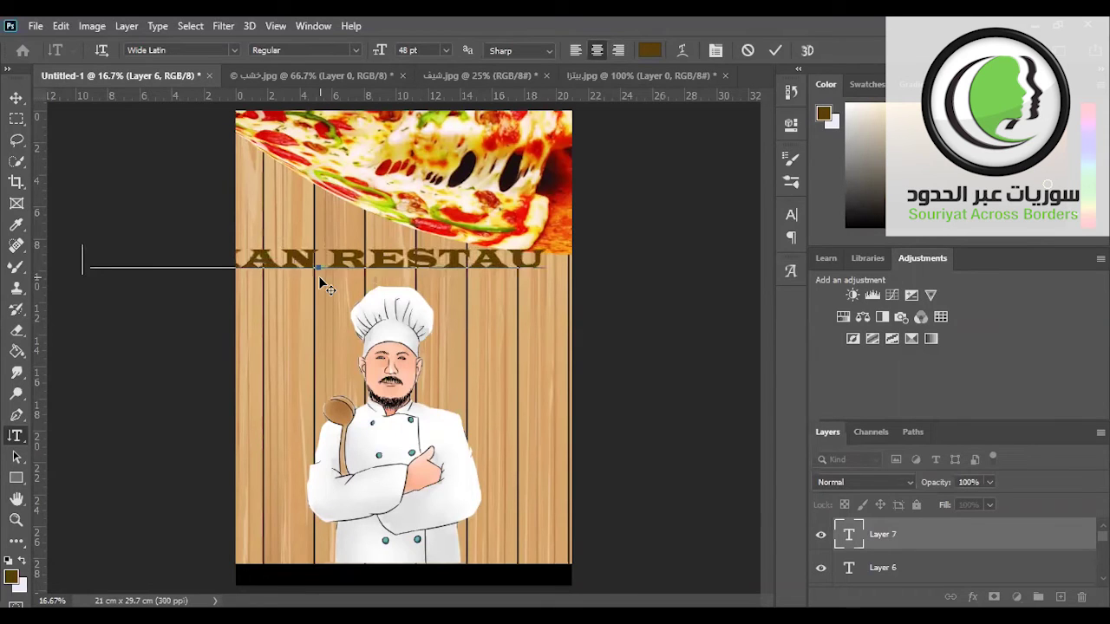
{"action": "type", "text": "RAN"}
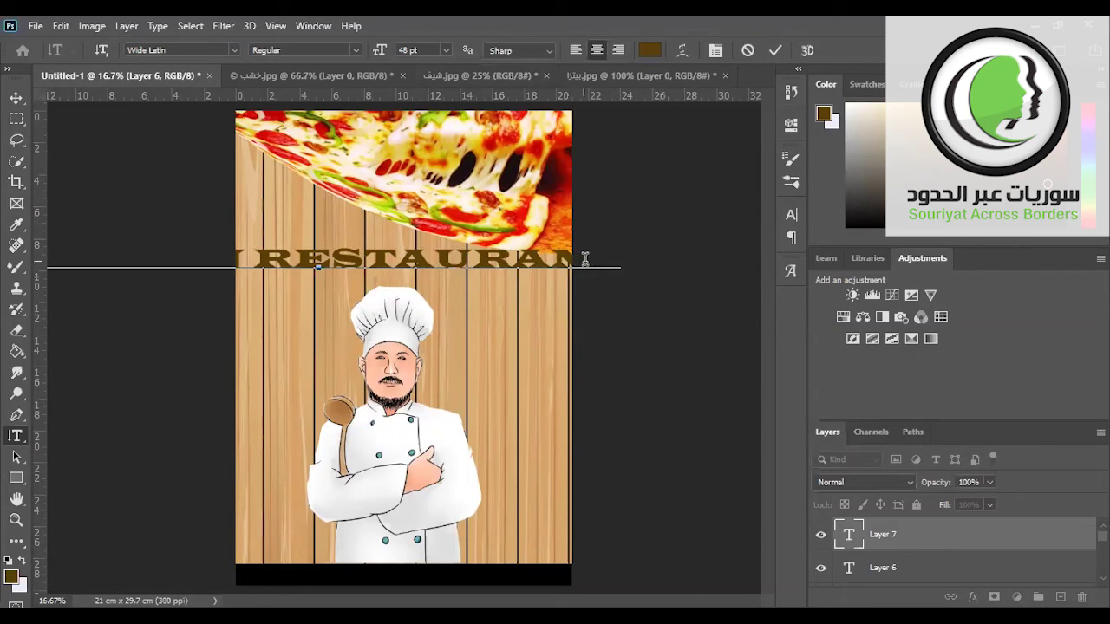
{"action": "left_click_drag", "start_coordinate": [578, 259], "coordinate": [160, 245]}
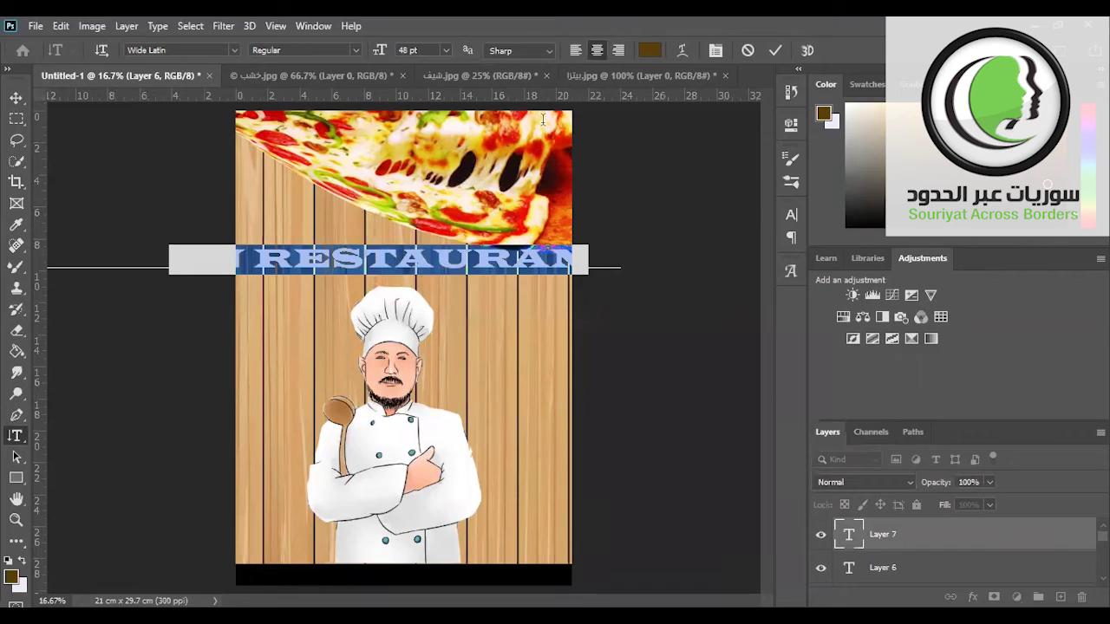
Step: Shrink 'RESTAURAN' and the final T to 30 pt
{"action": "left_click", "coordinate": [444, 52]}
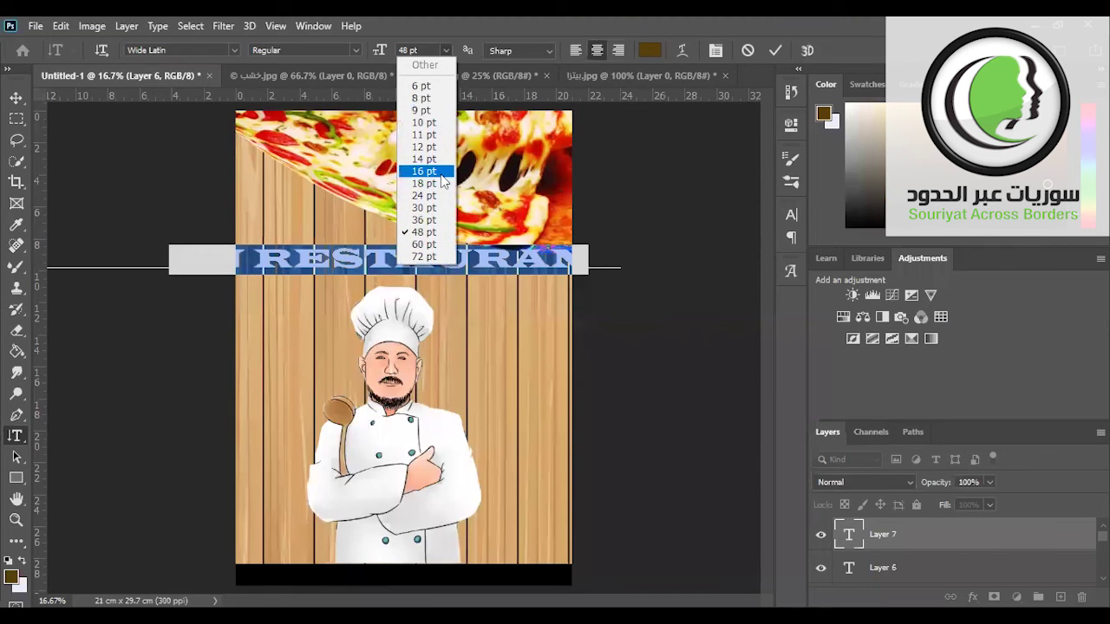
{"action": "left_click", "coordinate": [424, 209]}
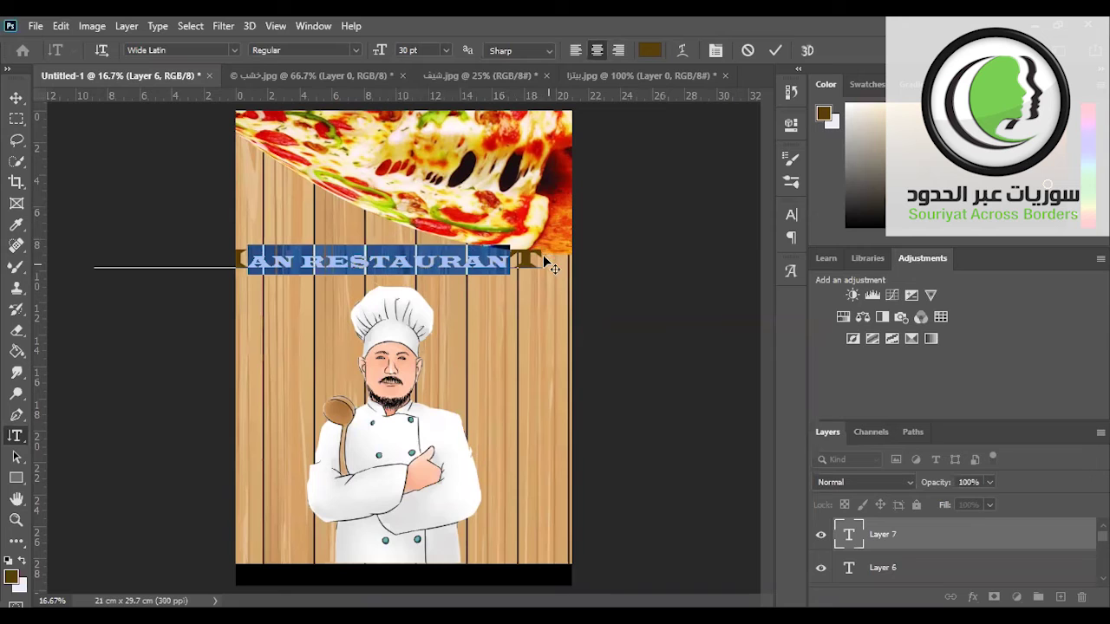
{"action": "left_click_drag", "start_coordinate": [541, 260], "coordinate": [511, 260]}
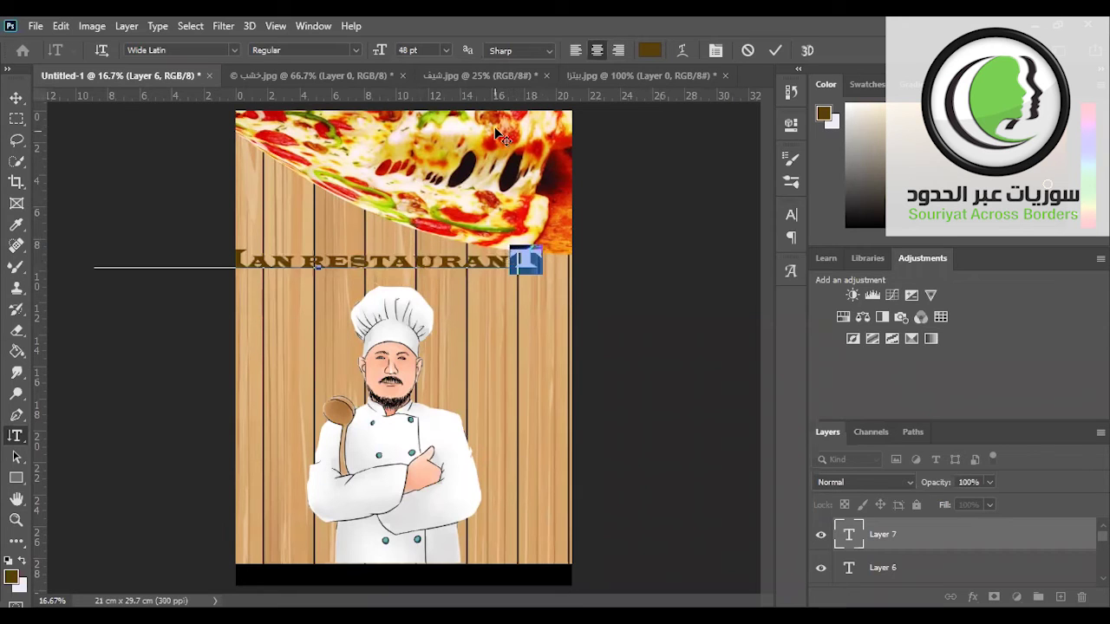
{"action": "left_click", "coordinate": [447, 50]}
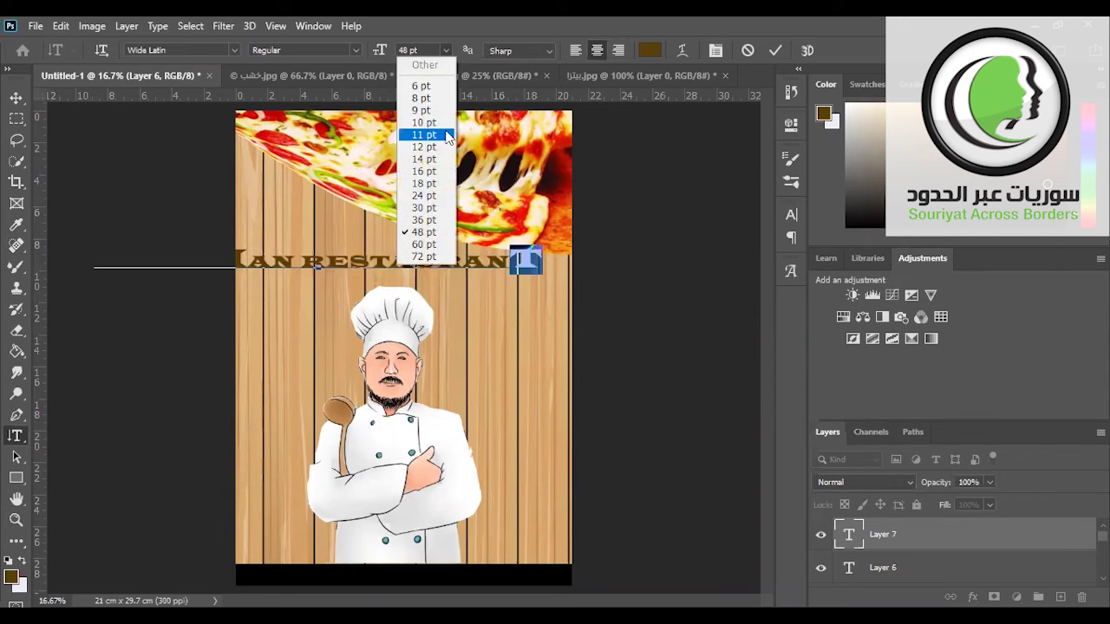
{"action": "left_click", "coordinate": [433, 213]}
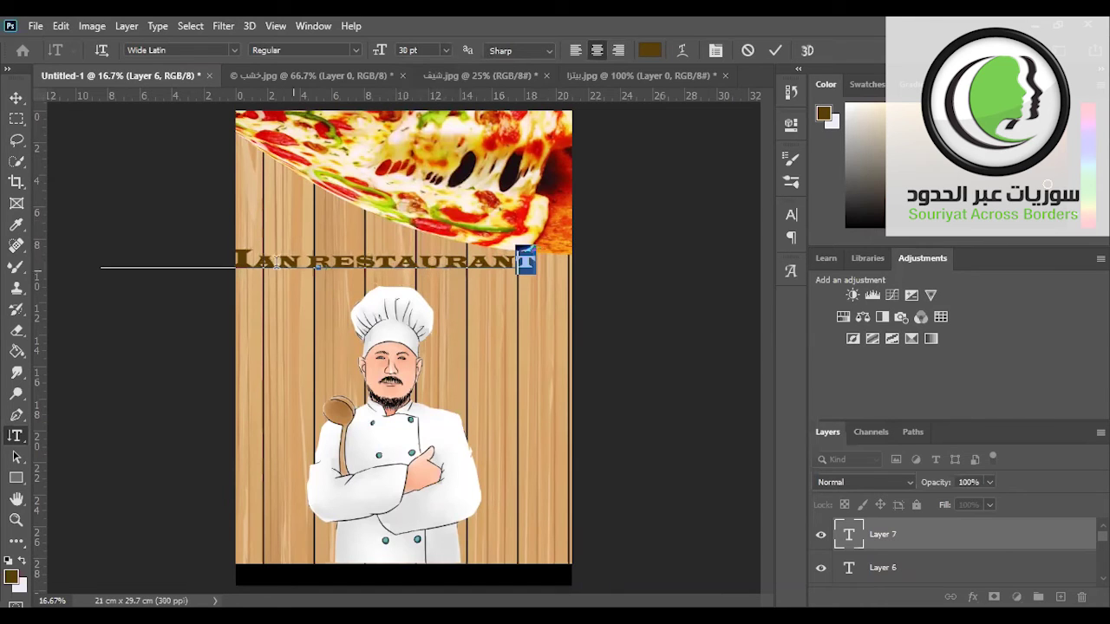
Step: Make the leading I 30 pt, commit the title and move it right
{"action": "left_click_drag", "start_coordinate": [233, 257], "coordinate": [194, 257]}
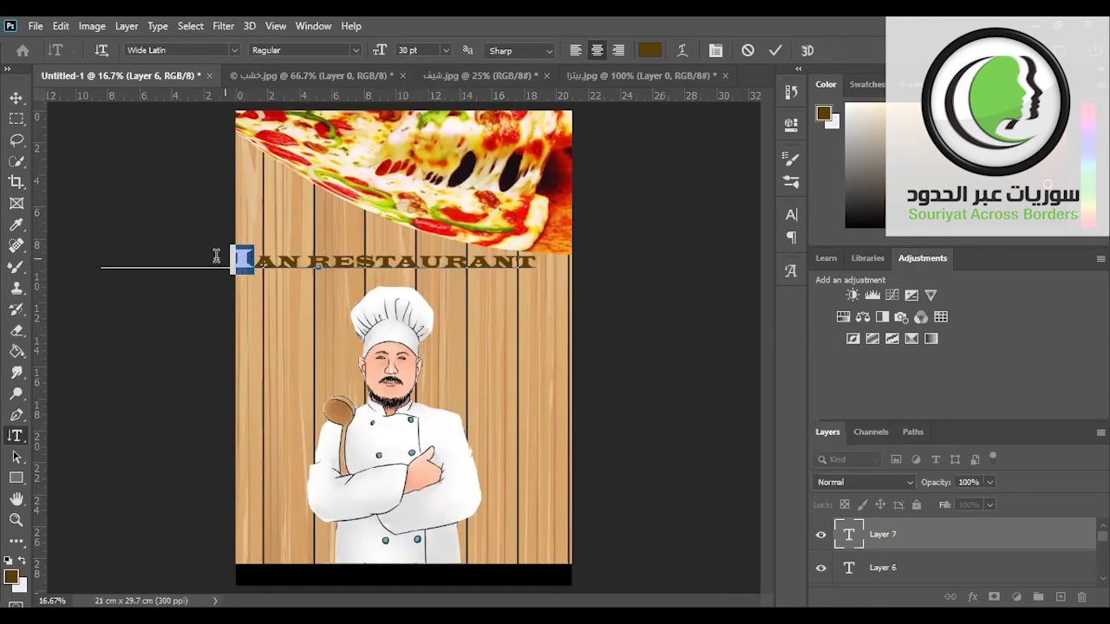
{"action": "left_click", "coordinate": [446, 50]}
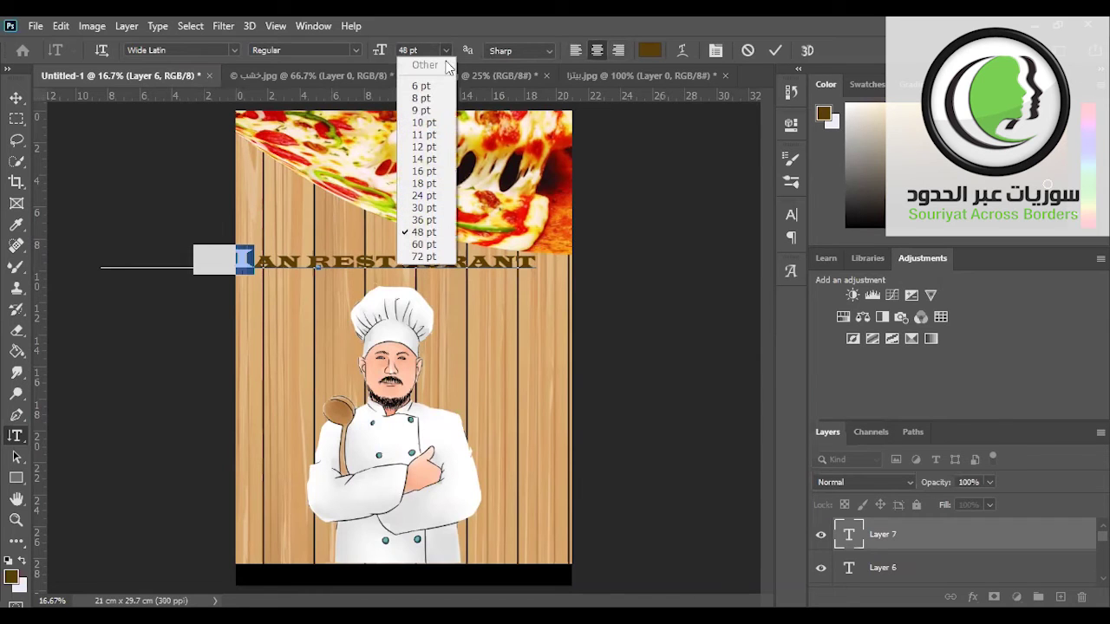
{"action": "left_click", "coordinate": [430, 209]}
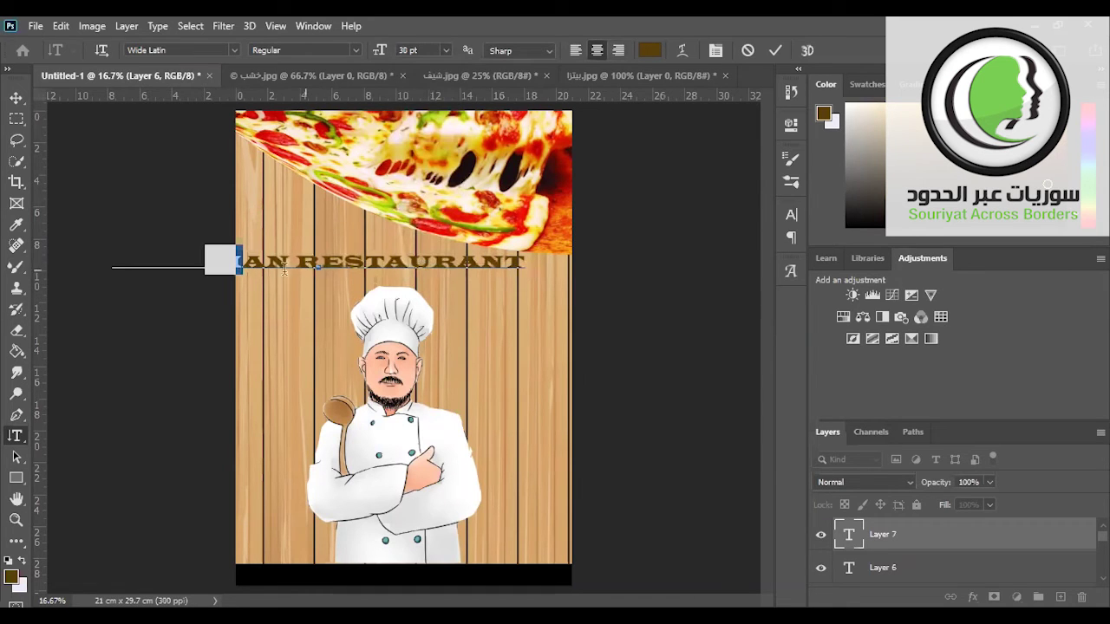
{"action": "left_click", "coordinate": [447, 52]}
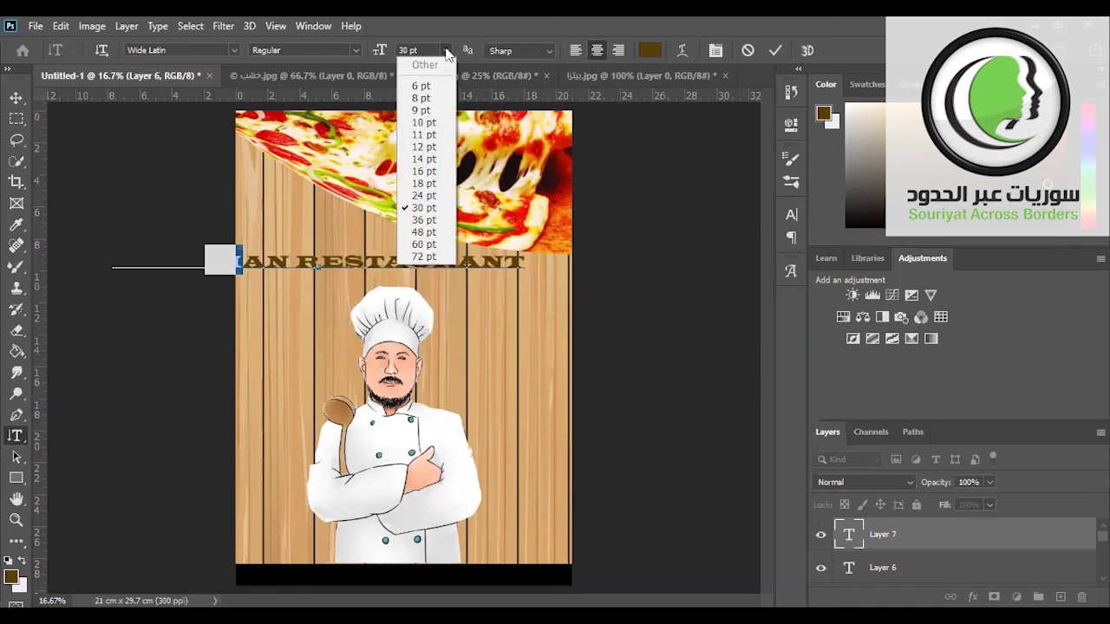
{"action": "left_click", "coordinate": [431, 209]}
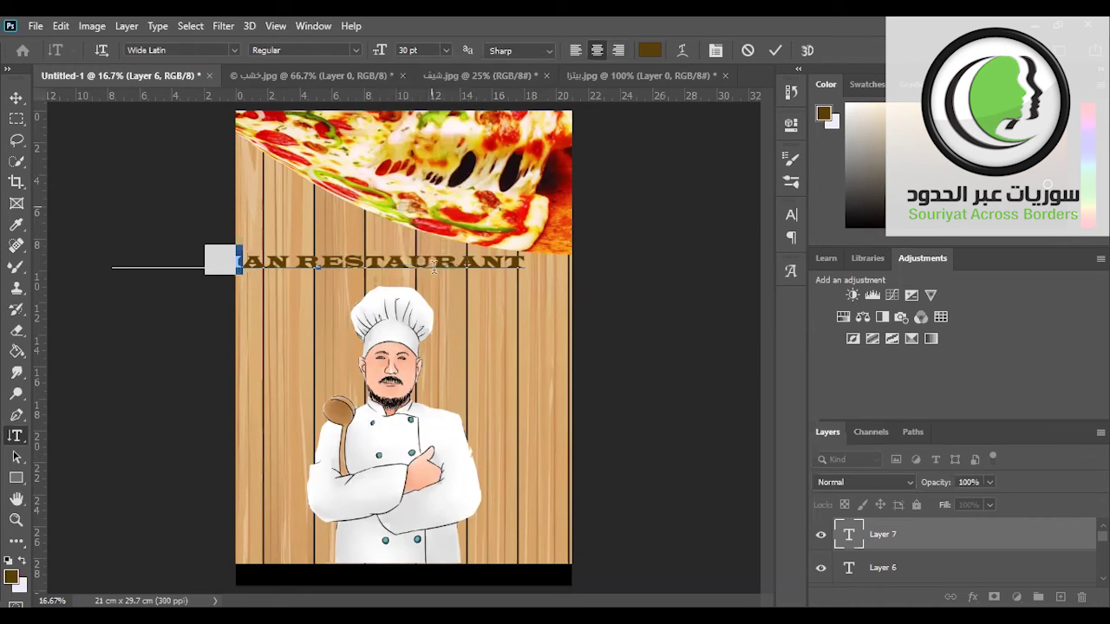
{"action": "left_click", "coordinate": [16, 97]}
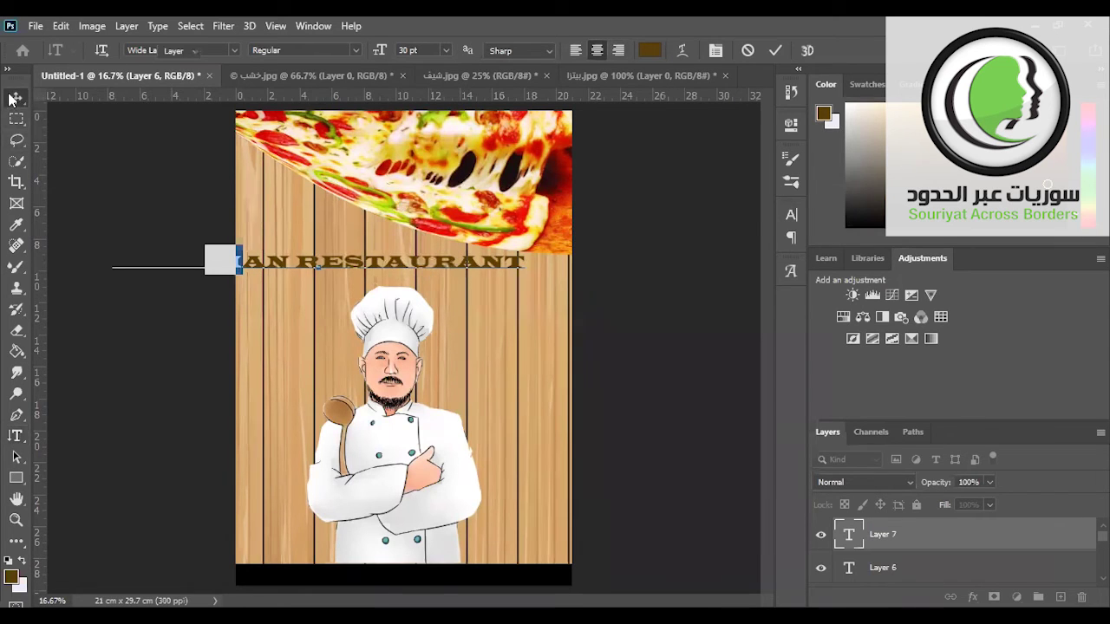
{"action": "left_click_drag", "start_coordinate": [320, 260], "coordinate": [363, 259]}
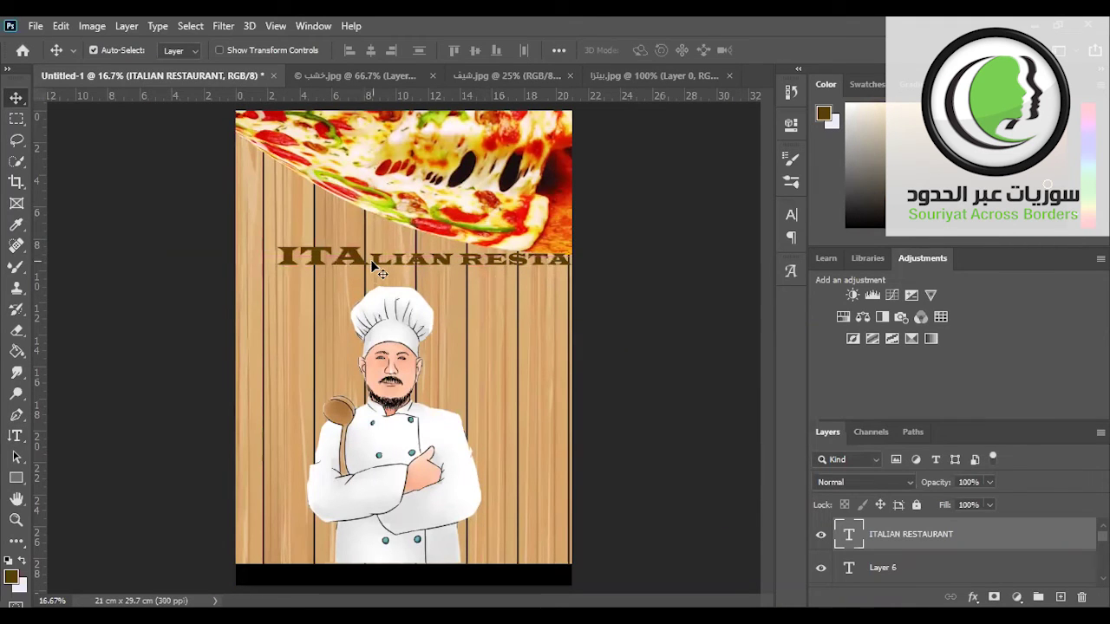
Step: Nudge the title left and set the 'ITA' letters to 30 pt for a uniform title
{"action": "left_click_drag", "start_coordinate": [367, 259], "coordinate": [357, 259]}
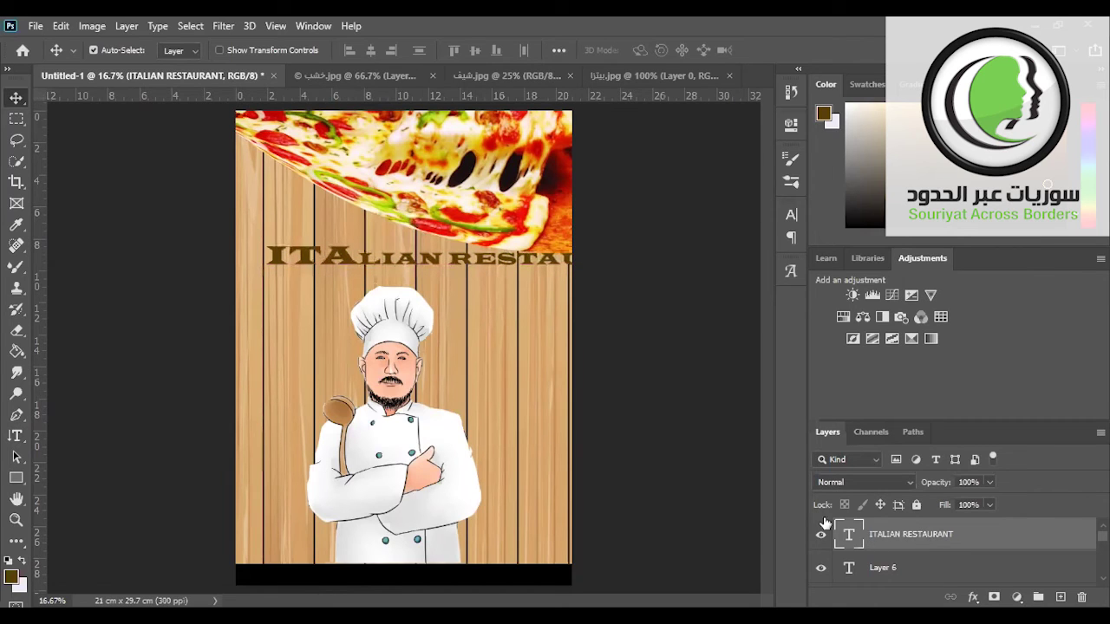
{"action": "left_click", "coordinate": [15, 436]}
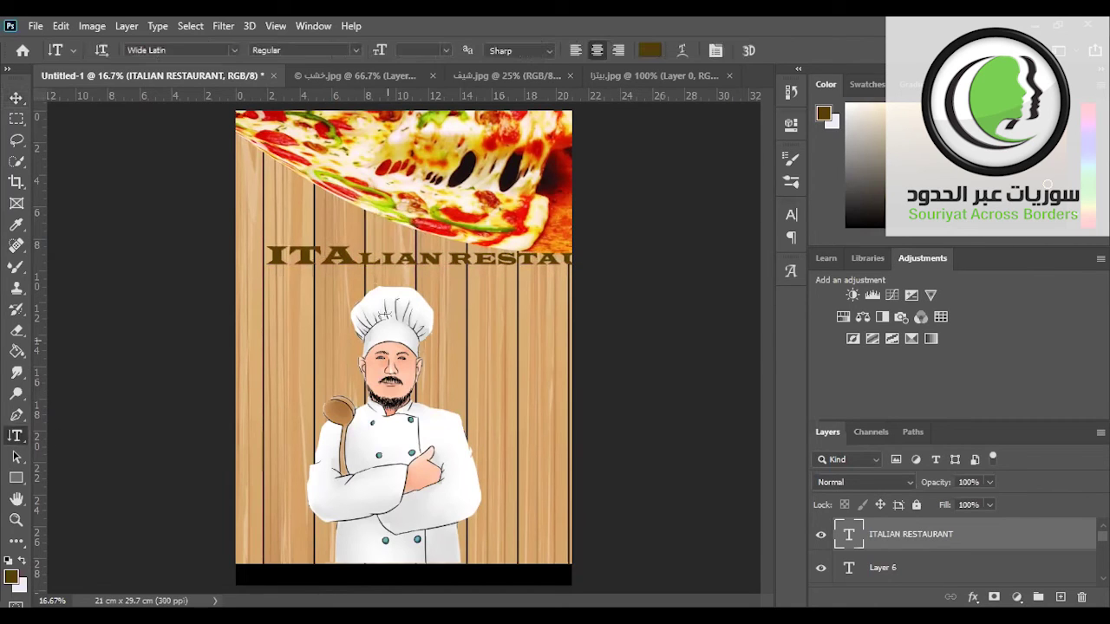
{"action": "left_click_drag", "start_coordinate": [356, 254], "coordinate": [265, 255]}
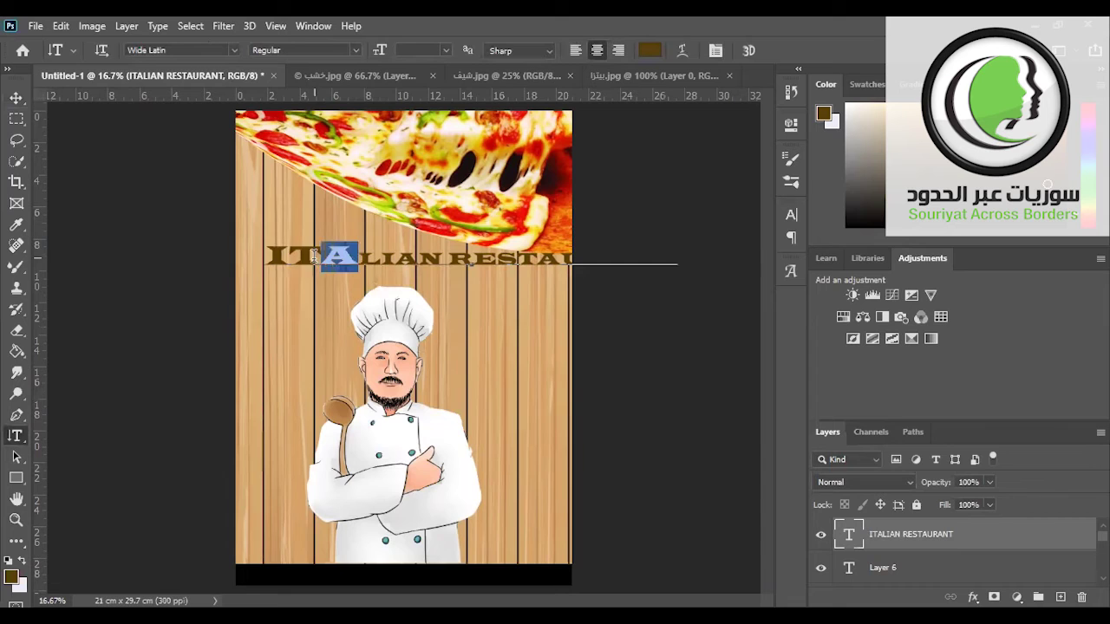
{"action": "left_click", "coordinate": [446, 54]}
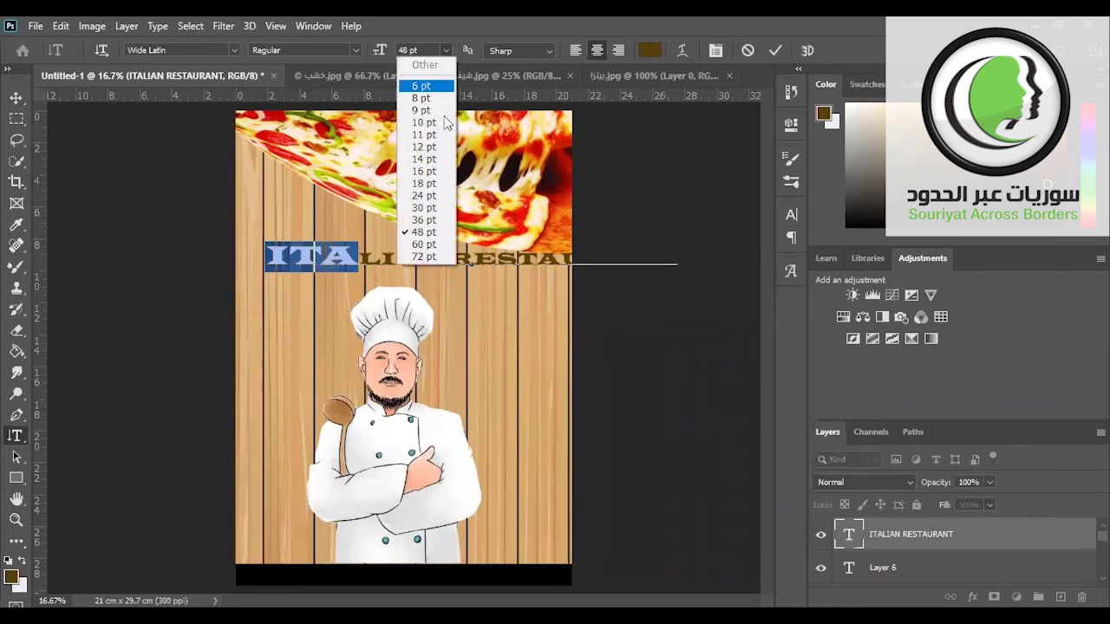
{"action": "left_click", "coordinate": [427, 208]}
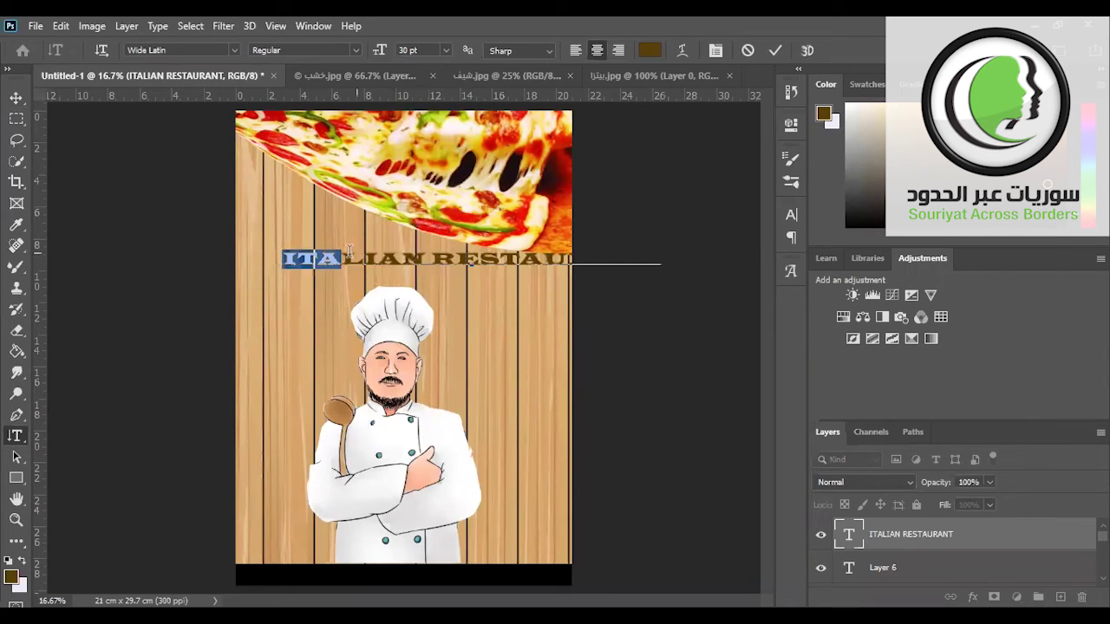
{"action": "left_click", "coordinate": [428, 258]}
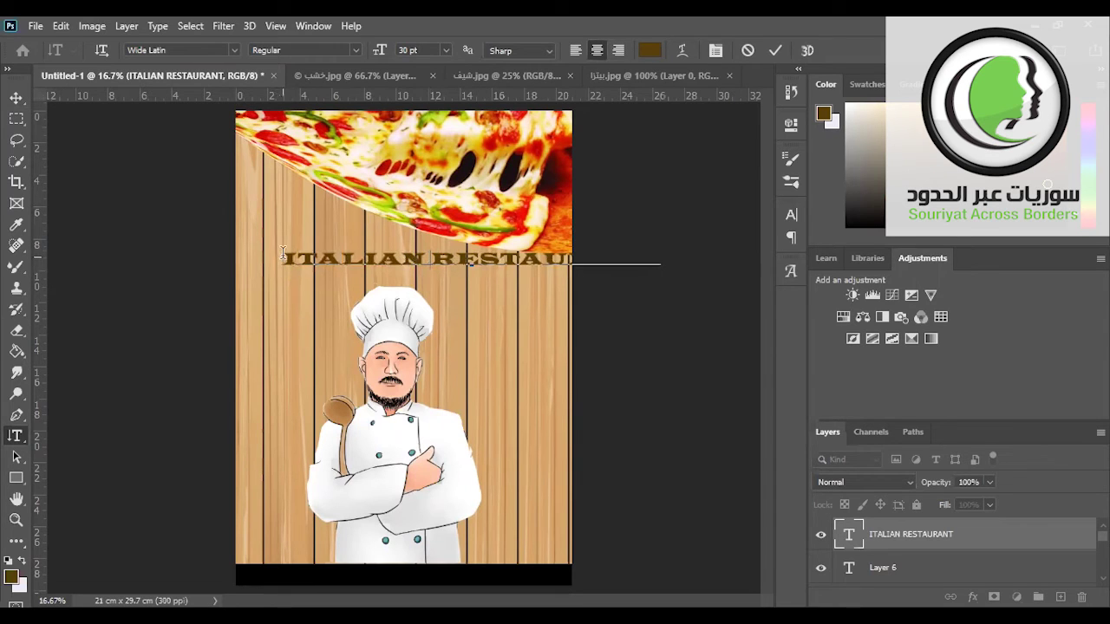
{"action": "mouse_move", "coordinate": [281, 258]}
{"action": "left_mouse_down"}
{"action": "mouse_move", "coordinate": [611, 232]}
{"action": "mouse_move", "coordinate": [661, 259]}
{"action": "left_mouse_up"}
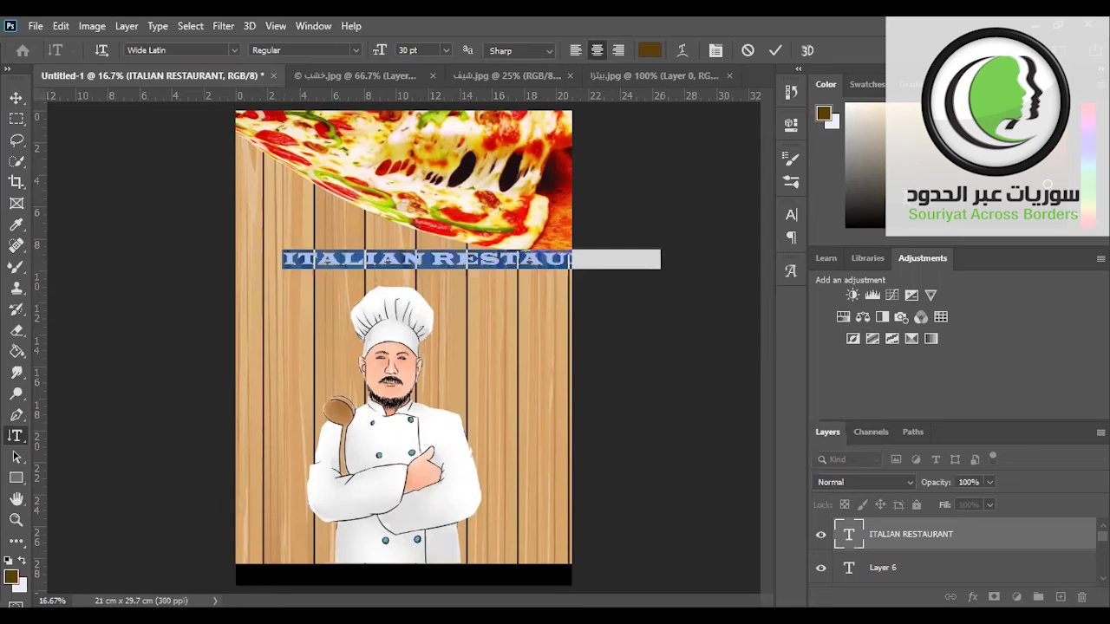
Step: Colour the title near-black 060501 and move it left to the canvas edge
{"action": "left_click", "coordinate": [468, 262]}
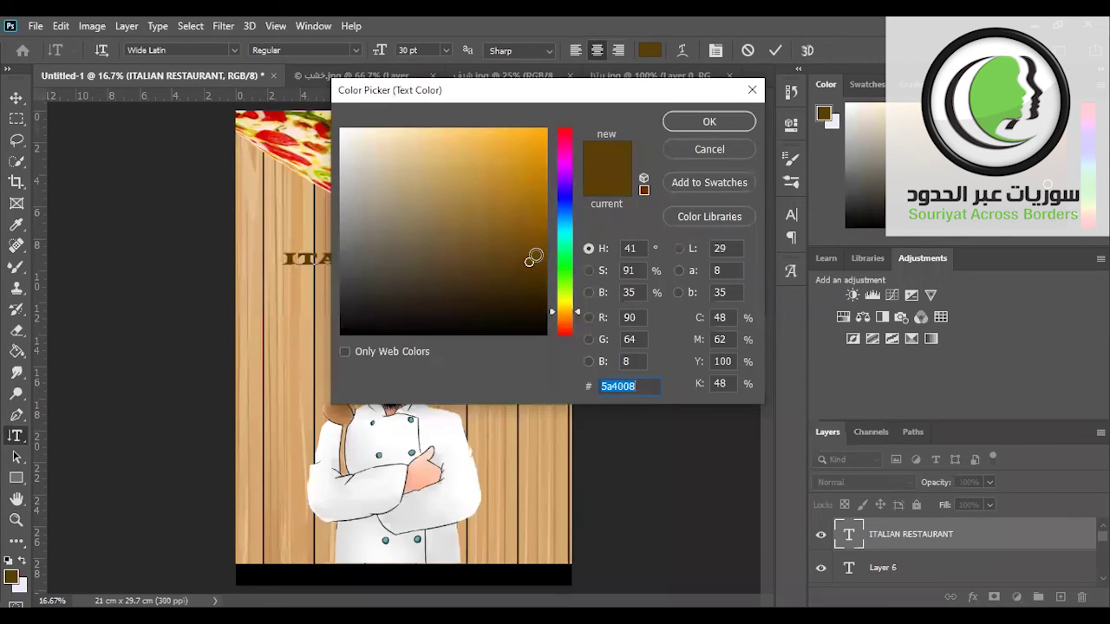
{"action": "left_click", "coordinate": [500, 313]}
{"action": "left_click_drag", "start_coordinate": [500, 313], "coordinate": [495, 330]}
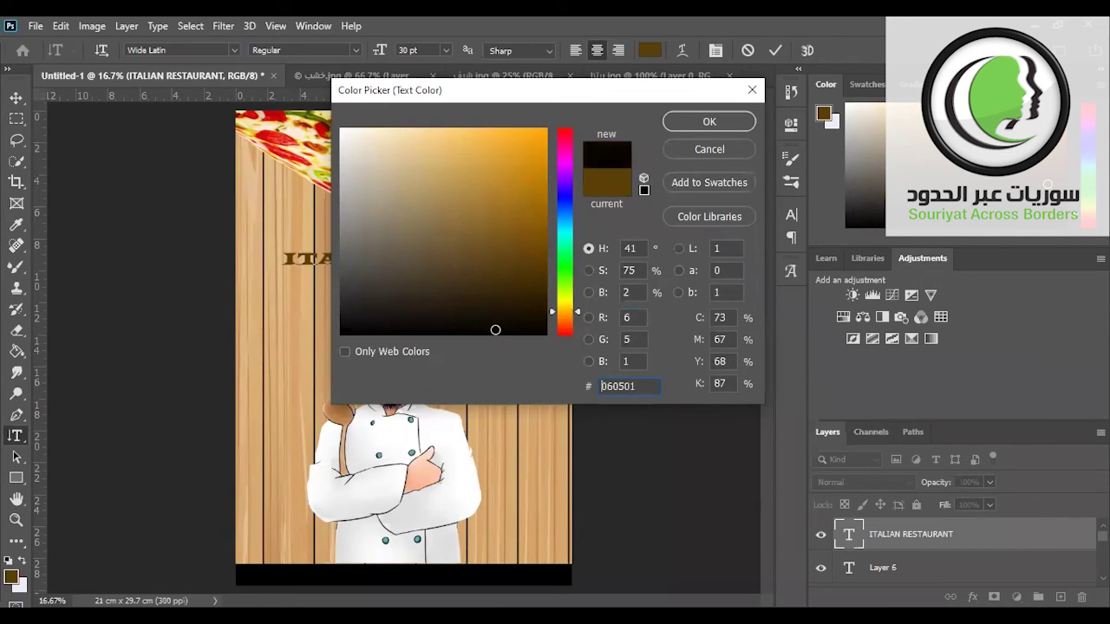
{"action": "left_click", "coordinate": [702, 123]}
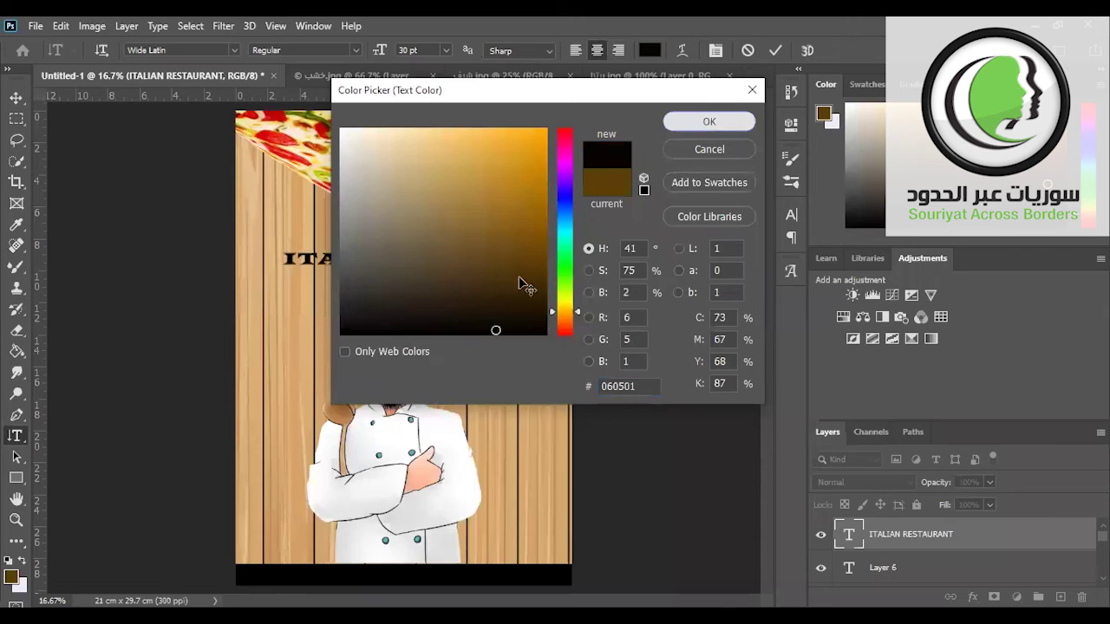
{"action": "left_click", "coordinate": [16, 98]}
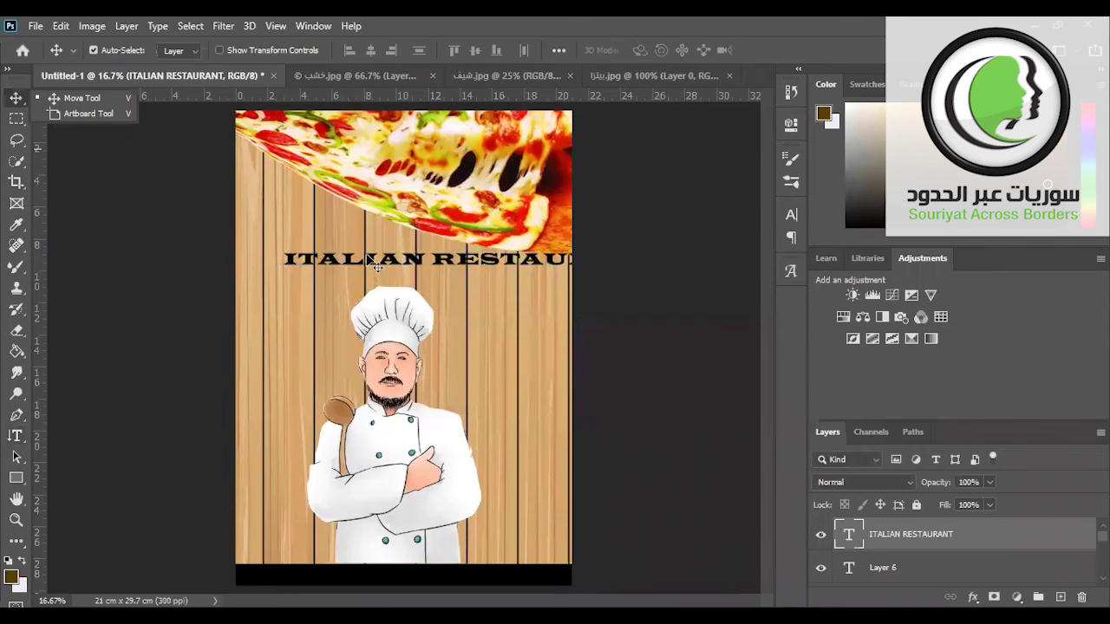
{"action": "left_click_drag", "start_coordinate": [367, 255], "coordinate": [313, 263]}
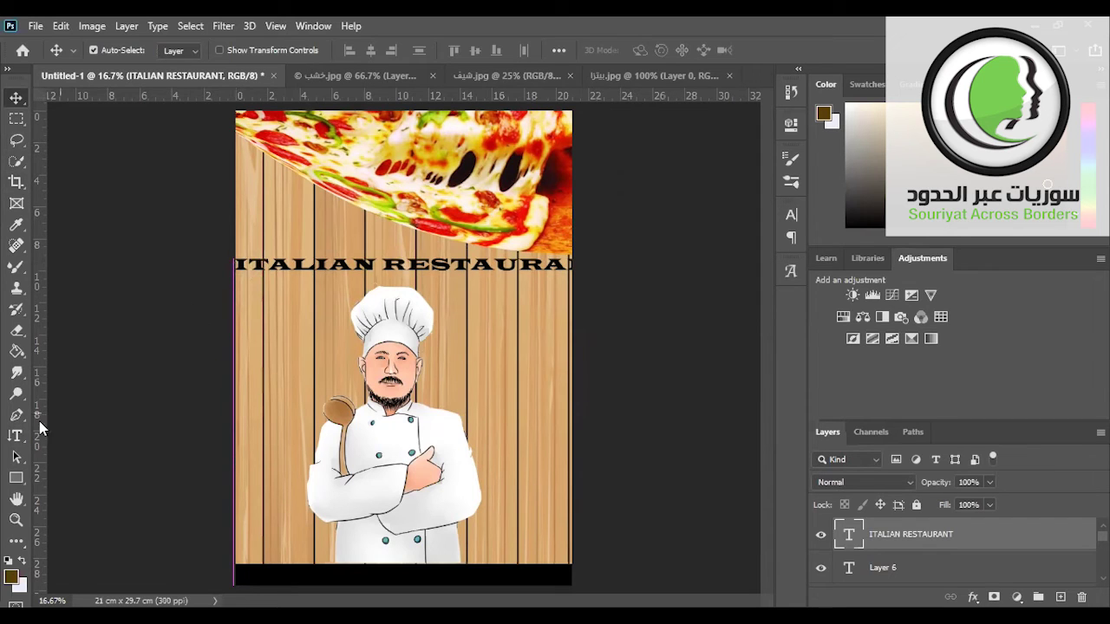
{"action": "left_click", "coordinate": [17, 436]}
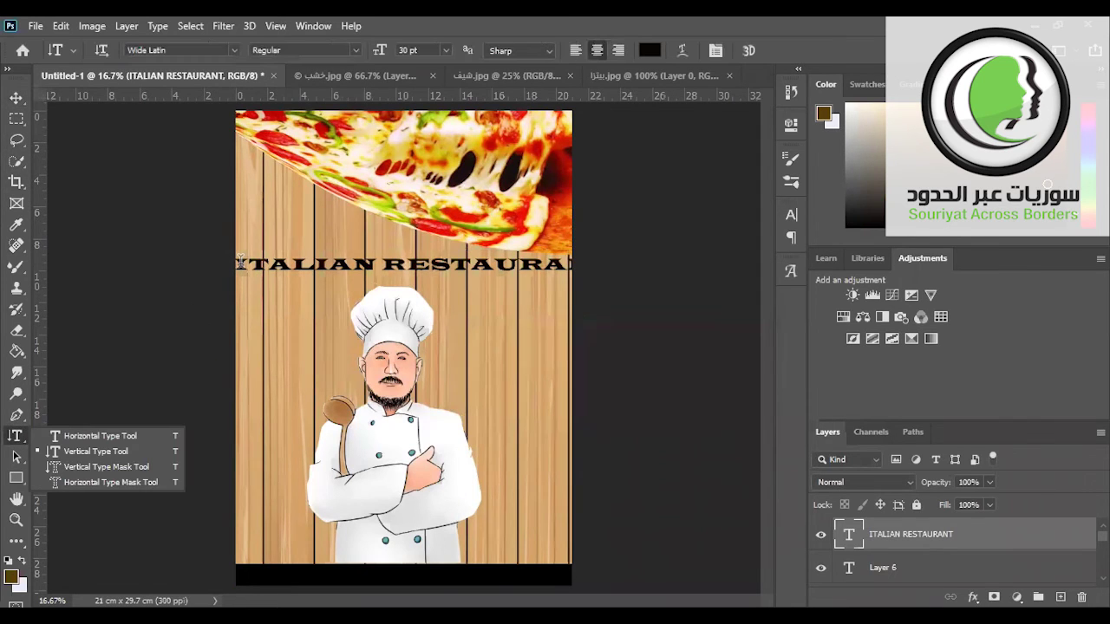
Step: Select the whole title, shrink it to 24 pt and try the Magneto font
{"action": "left_click_drag", "start_coordinate": [239, 261], "coordinate": [584, 260]}
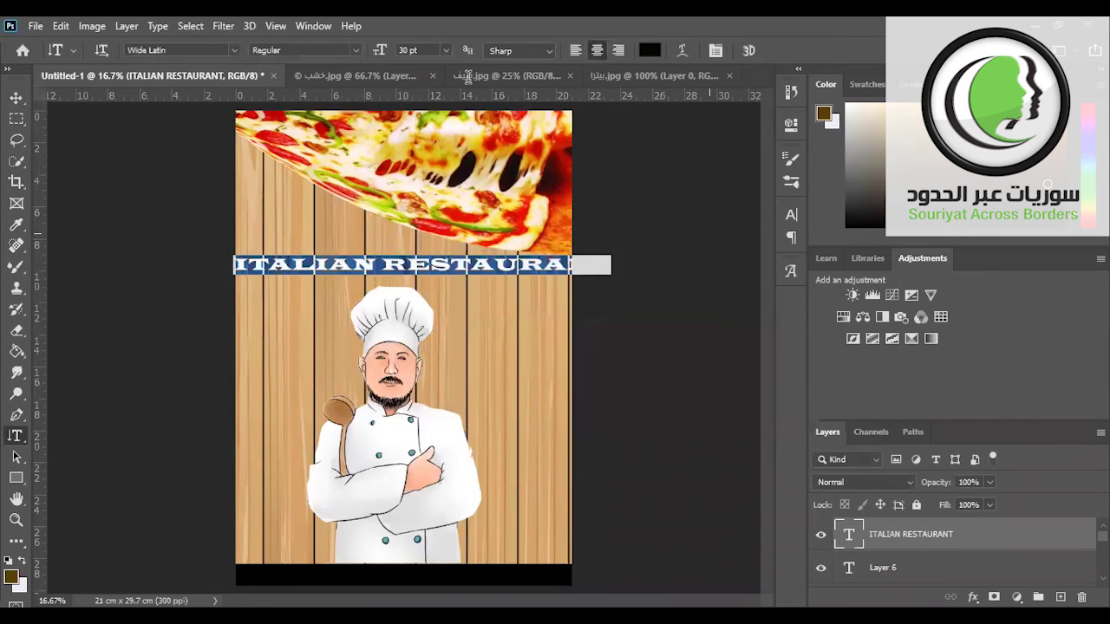
{"action": "left_click", "coordinate": [445, 51]}
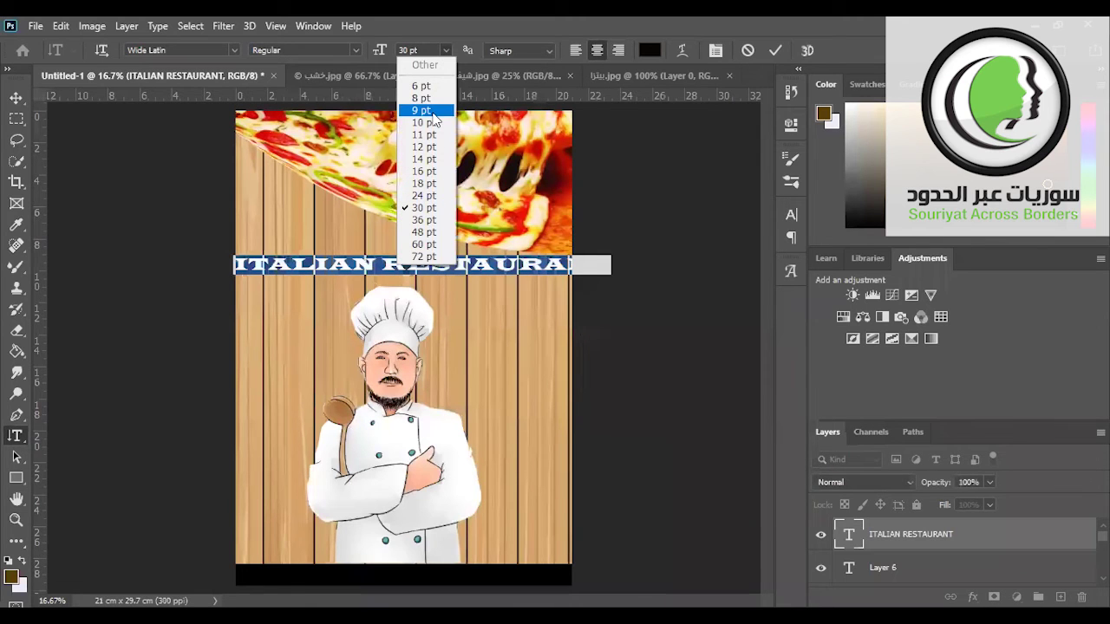
{"action": "left_click", "coordinate": [428, 196]}
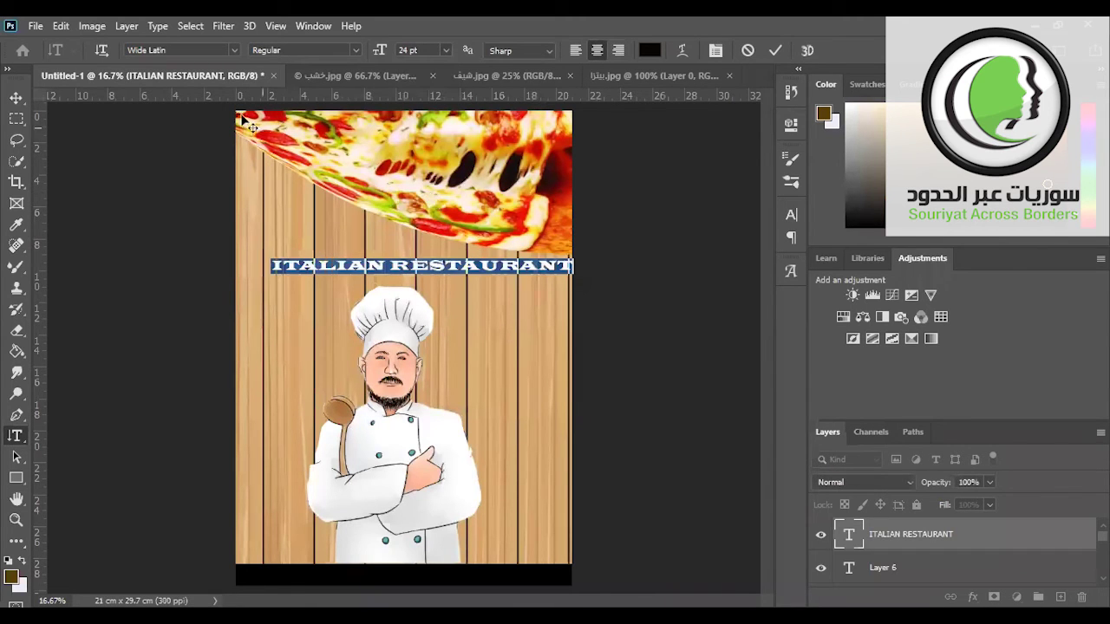
{"action": "left_click", "coordinate": [234, 51]}
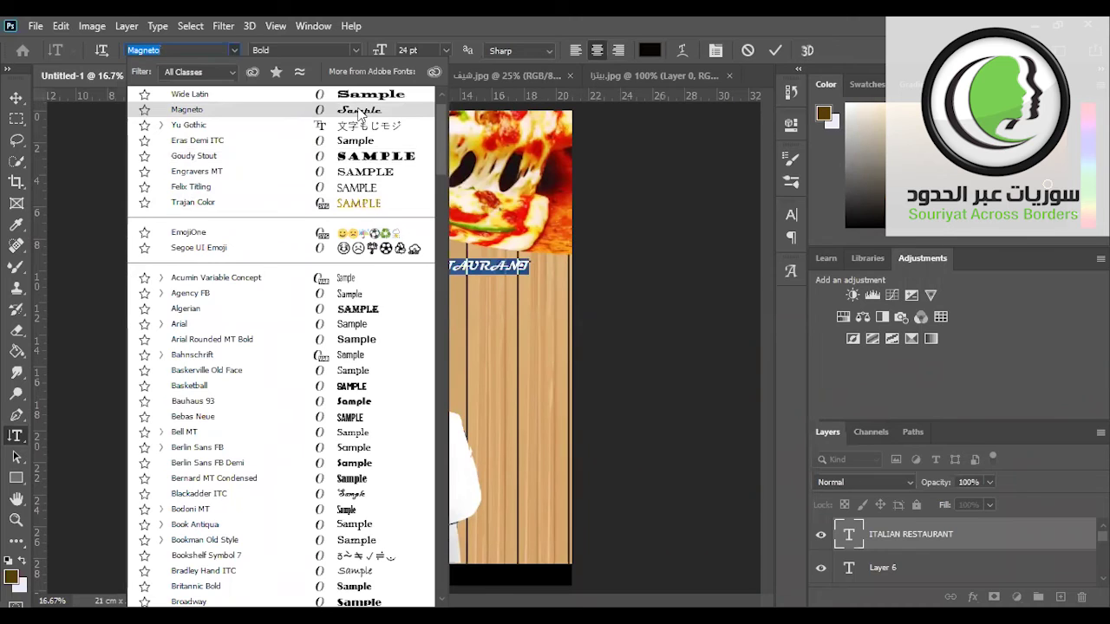
{"action": "left_click", "coordinate": [361, 111]}
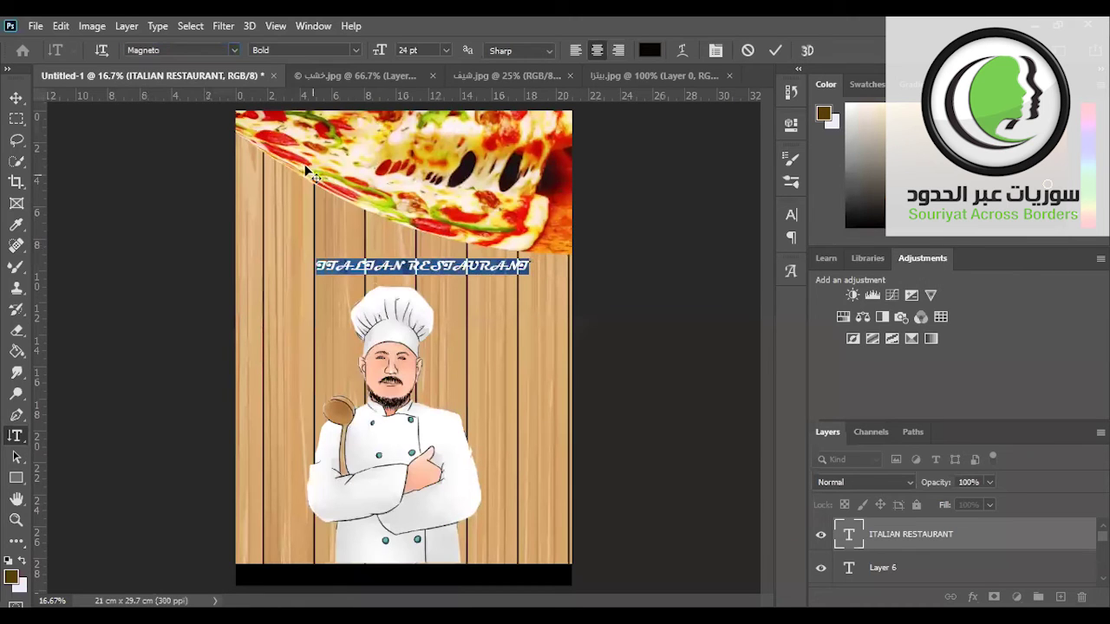
Step: Set the title in Elephant at 30 pt and commit it
{"action": "left_click", "coordinate": [234, 50]}
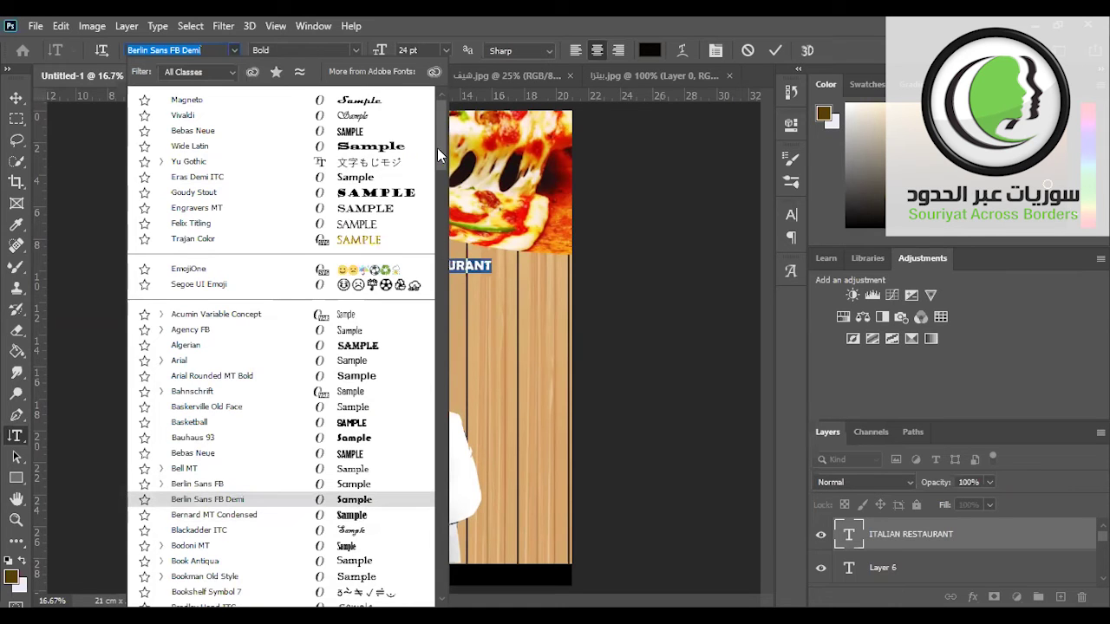
{"action": "left_click_drag", "start_coordinate": [443, 162], "coordinate": [444, 217]}
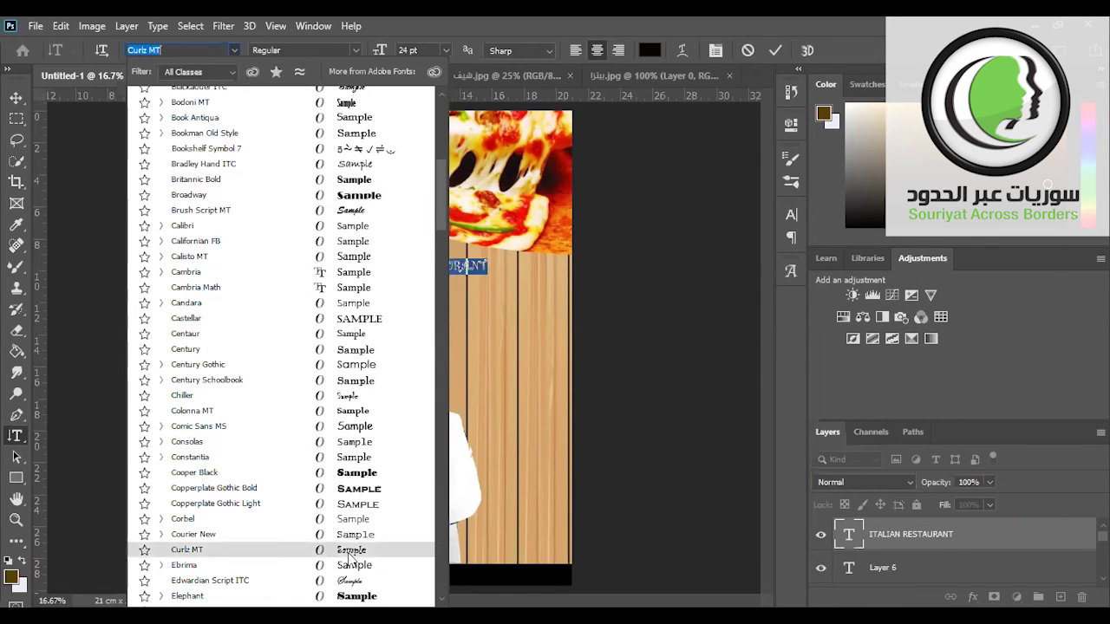
{"action": "key", "text": "Down"}
{"action": "key", "text": "Down"}
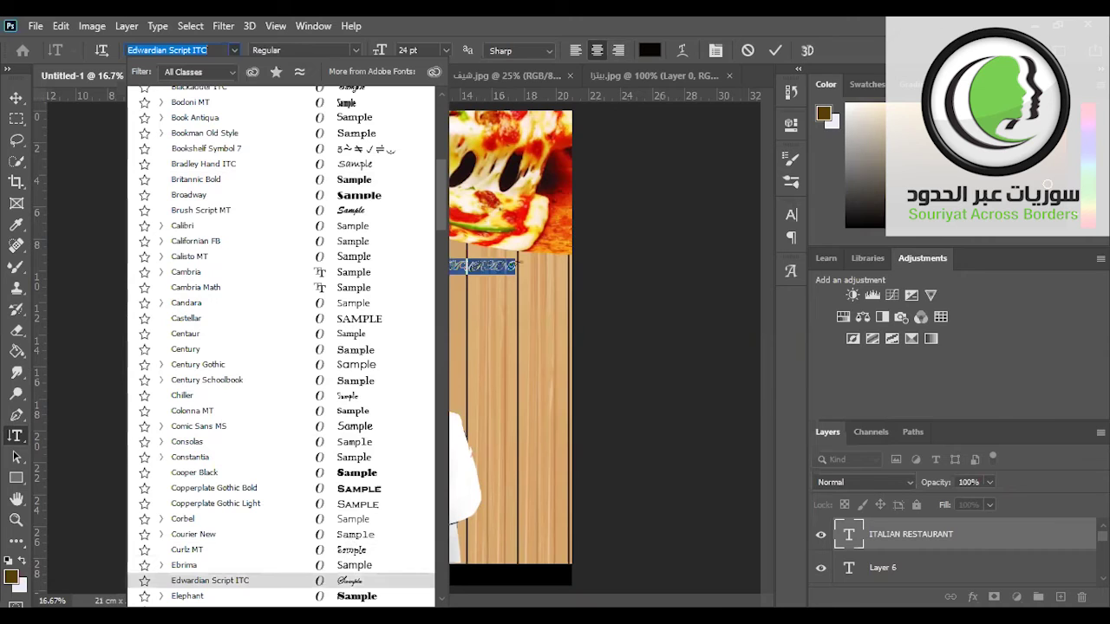
{"action": "key", "text": "Down"}
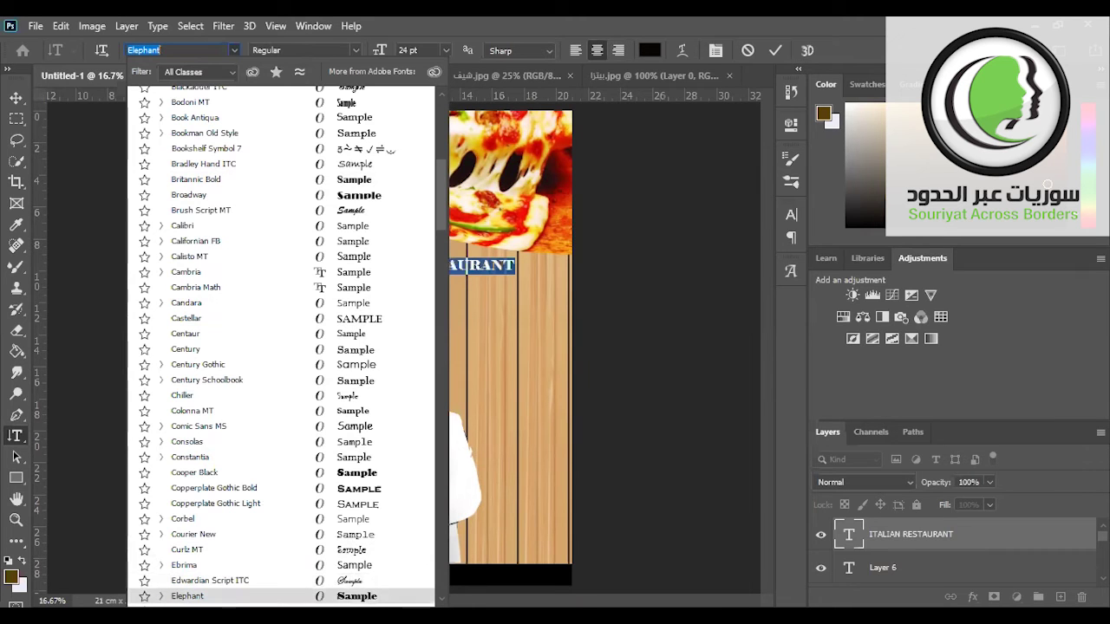
{"action": "key", "text": "Return"}
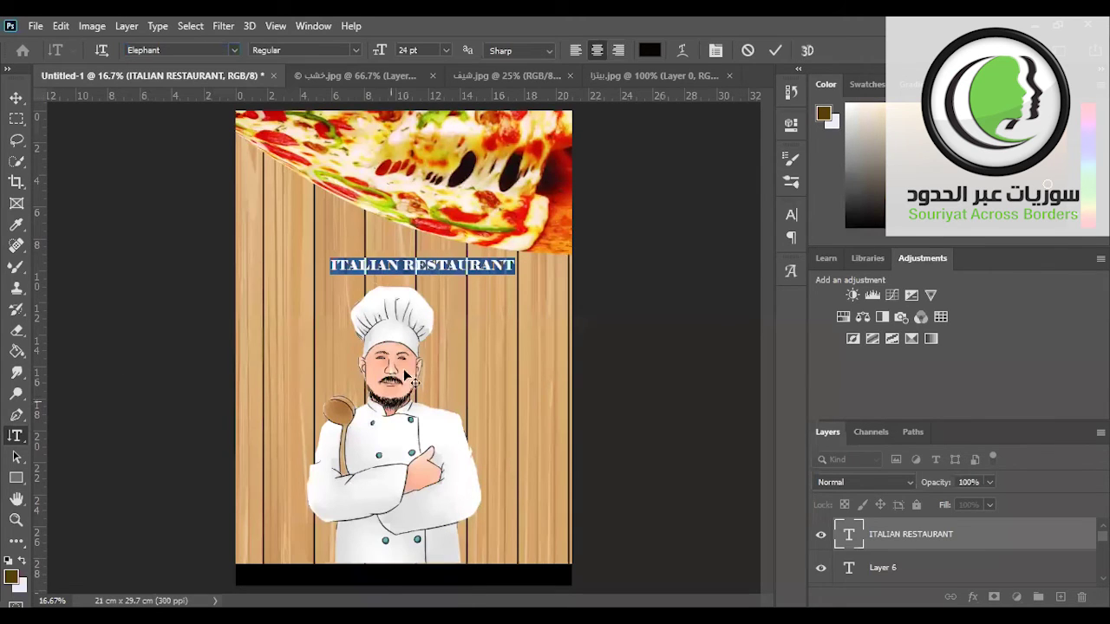
{"action": "left_click", "coordinate": [446, 50]}
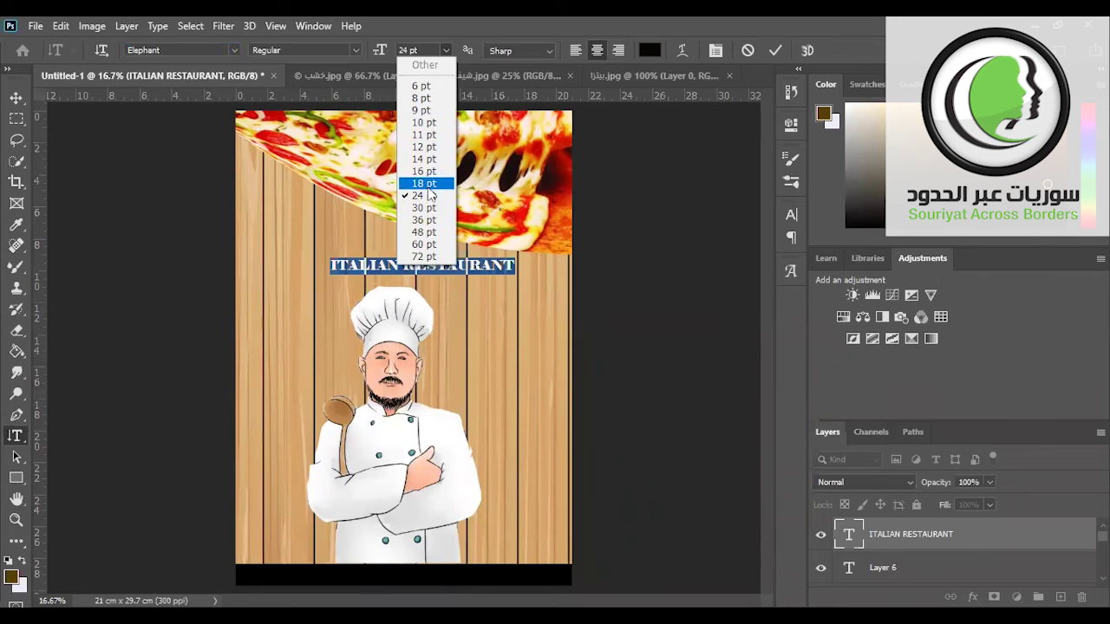
{"action": "left_click", "coordinate": [424, 208]}
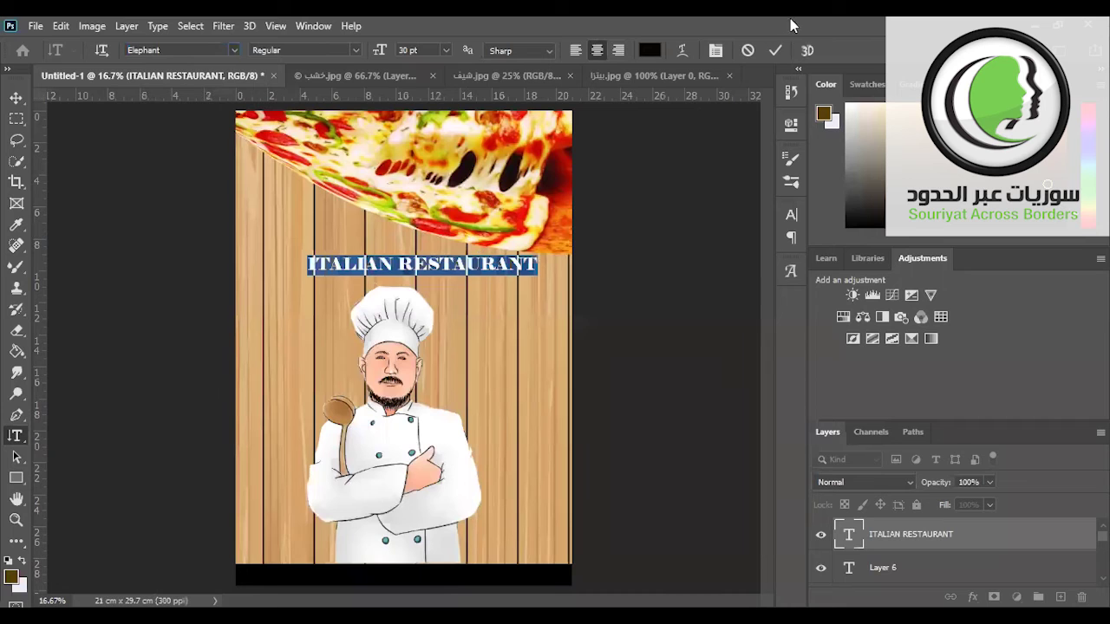
{"action": "key", "text": "ctrl+Return"}
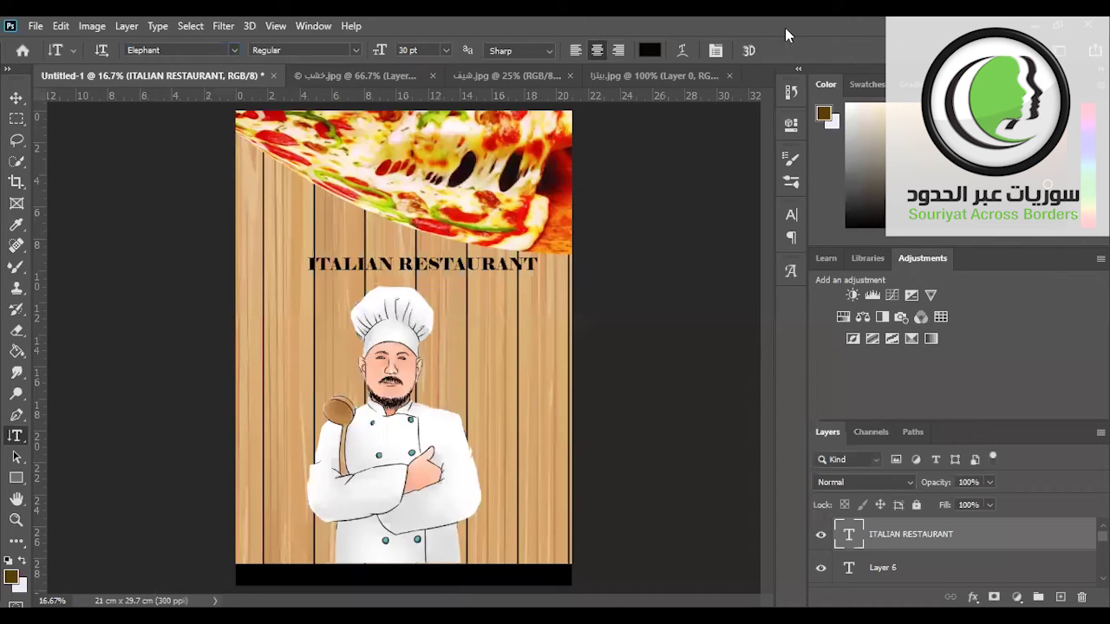
Step: Scale the ITALIAN RESTAURANT title up about 121% to 36.22 pt, spanning the poster width
{"action": "key", "text": "ctrl+t"}
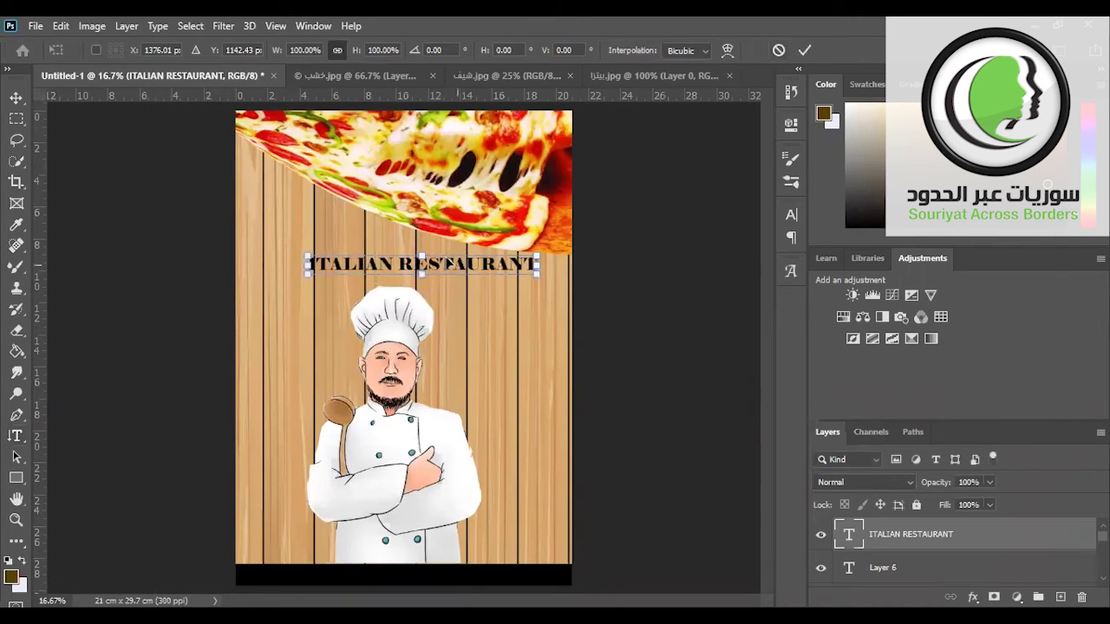
{"action": "left_click_drag", "start_coordinate": [420, 252], "coordinate": [509, 274]}
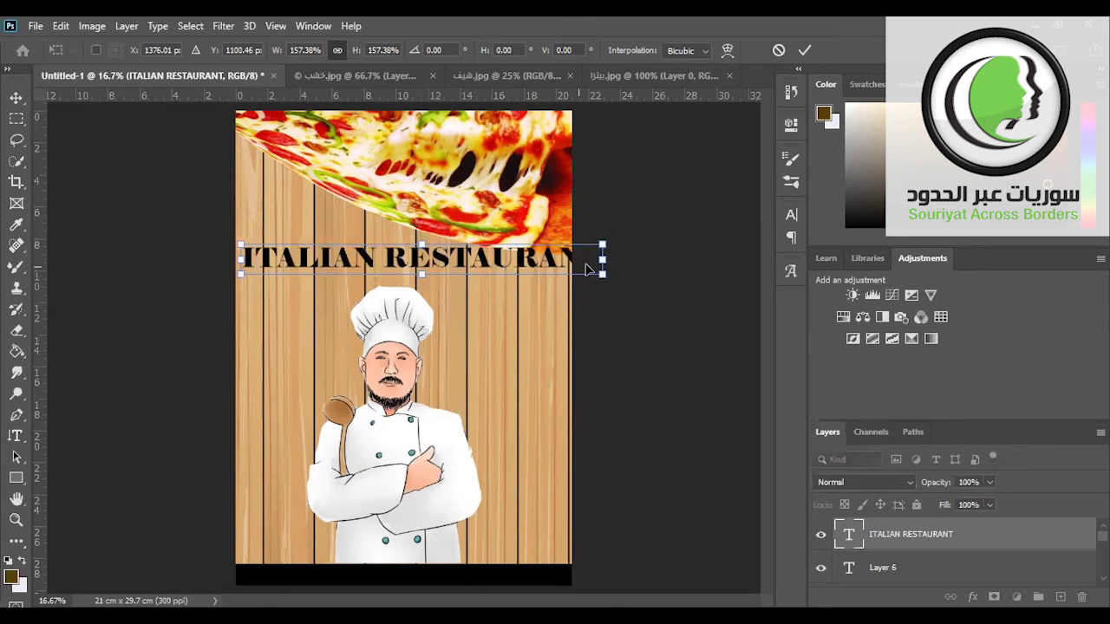
{"action": "left_click_drag", "start_coordinate": [601, 273], "coordinate": [560, 271]}
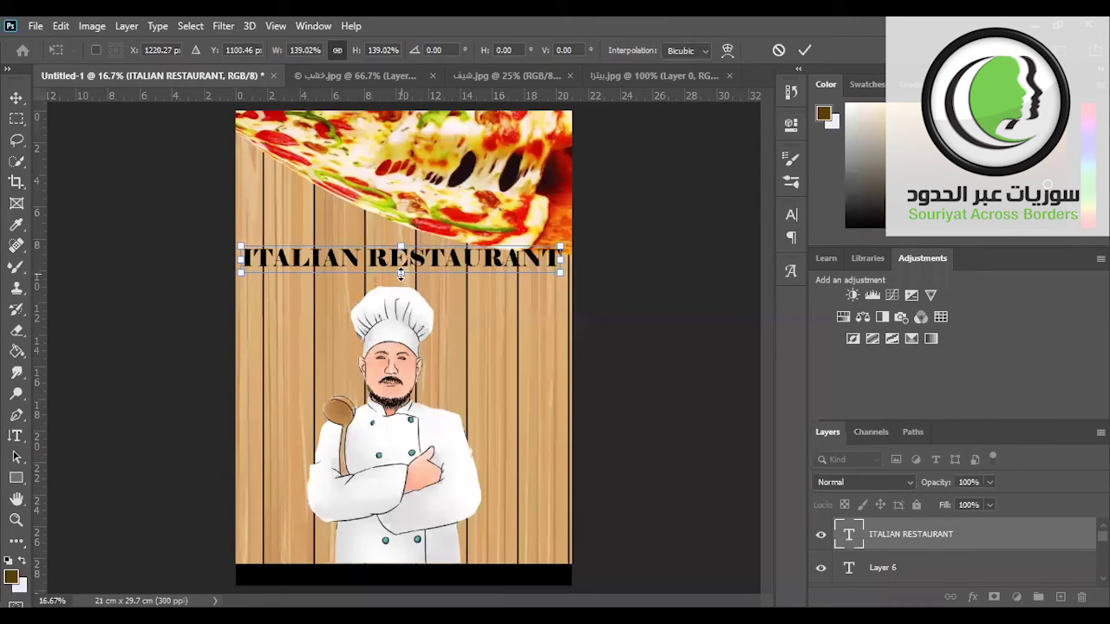
{"action": "left_click_drag", "start_coordinate": [403, 275], "coordinate": [401, 277]}
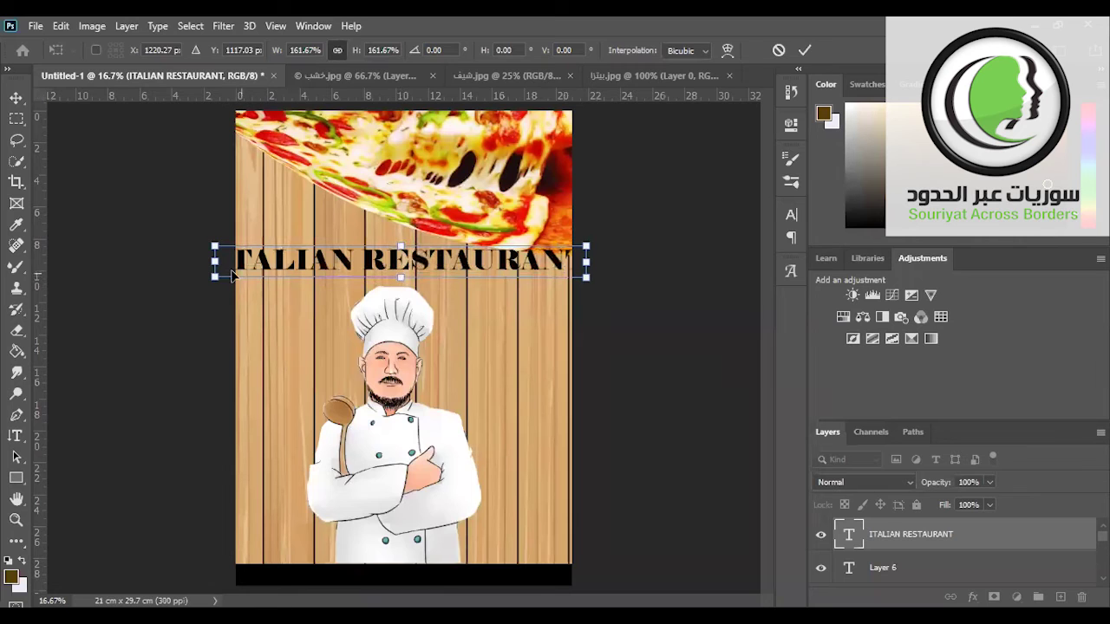
{"action": "left_click_drag", "start_coordinate": [214, 261], "coordinate": [241, 261]}
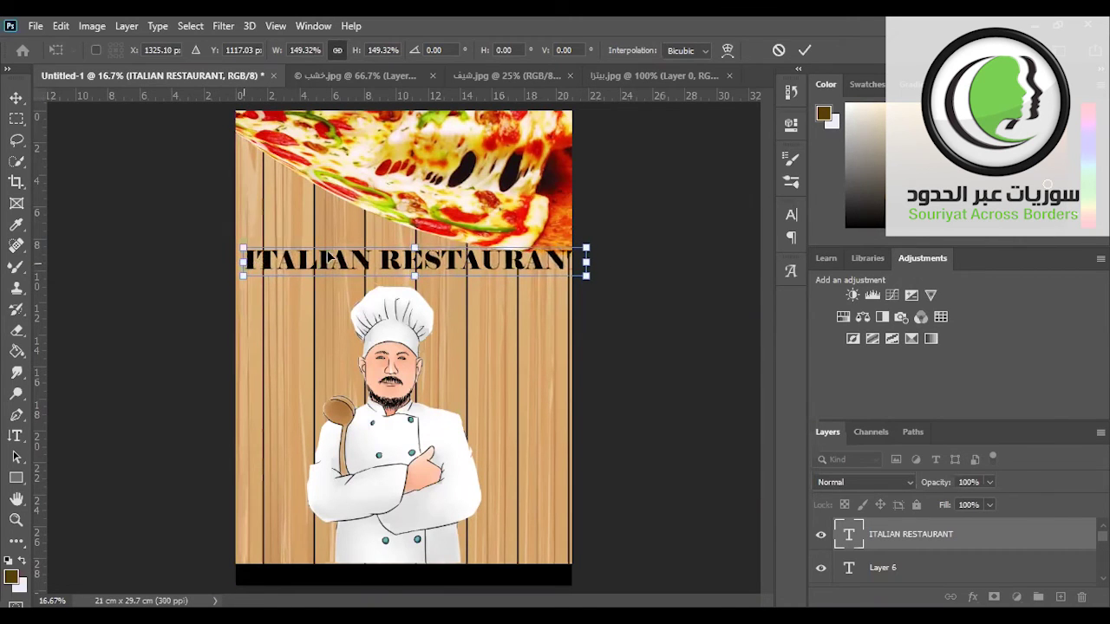
{"action": "left_click_drag", "start_coordinate": [586, 261], "coordinate": [519, 274]}
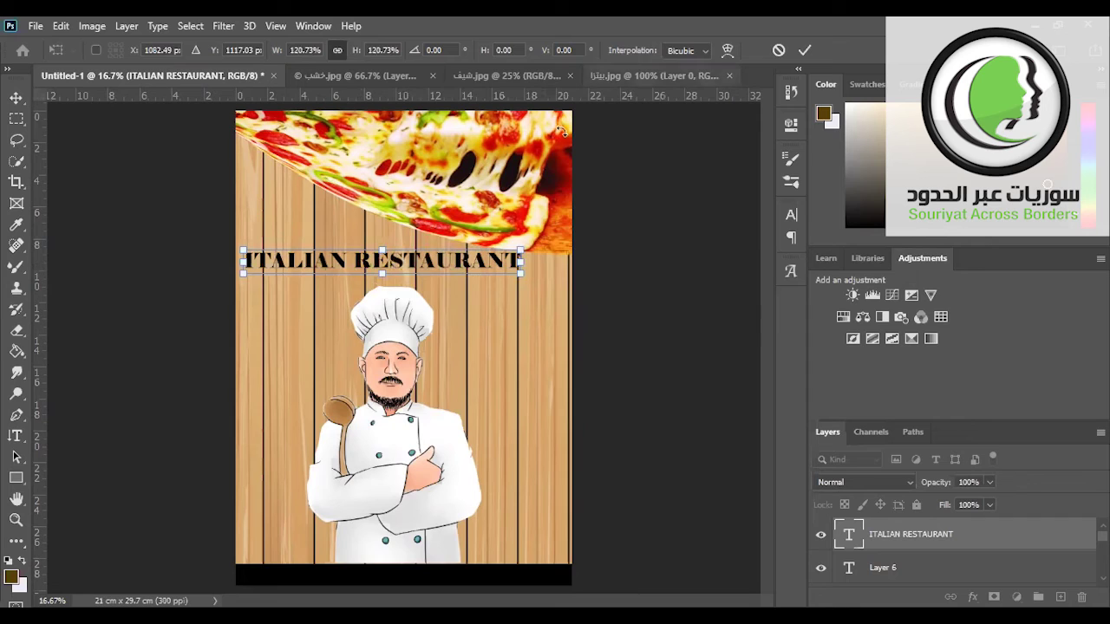
{"action": "left_click", "coordinate": [729, 45]}
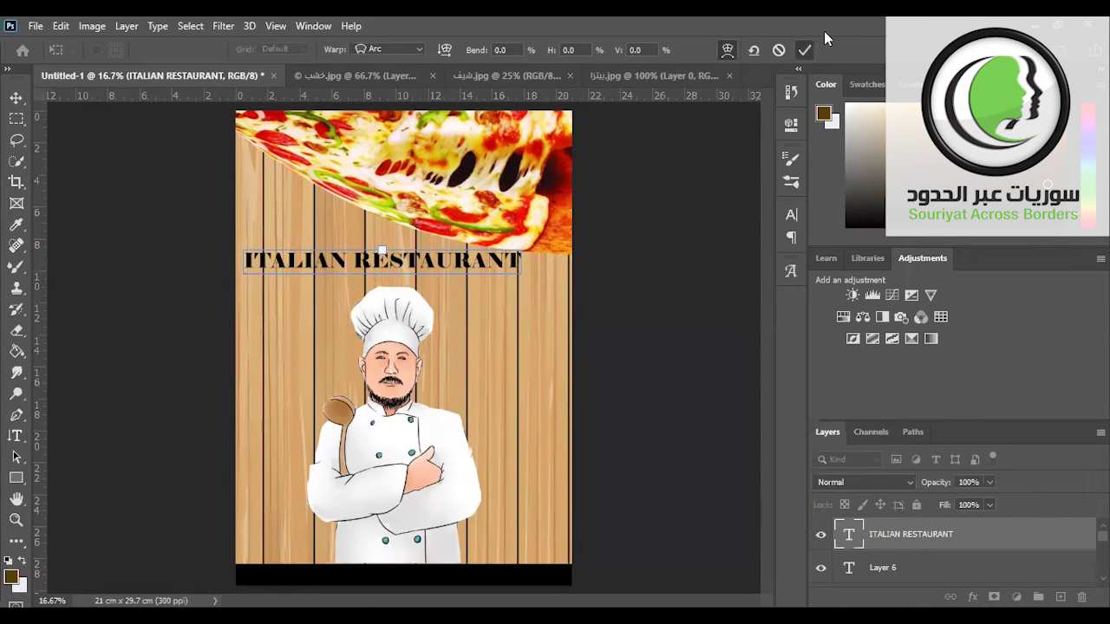
{"action": "key", "text": "Return"}
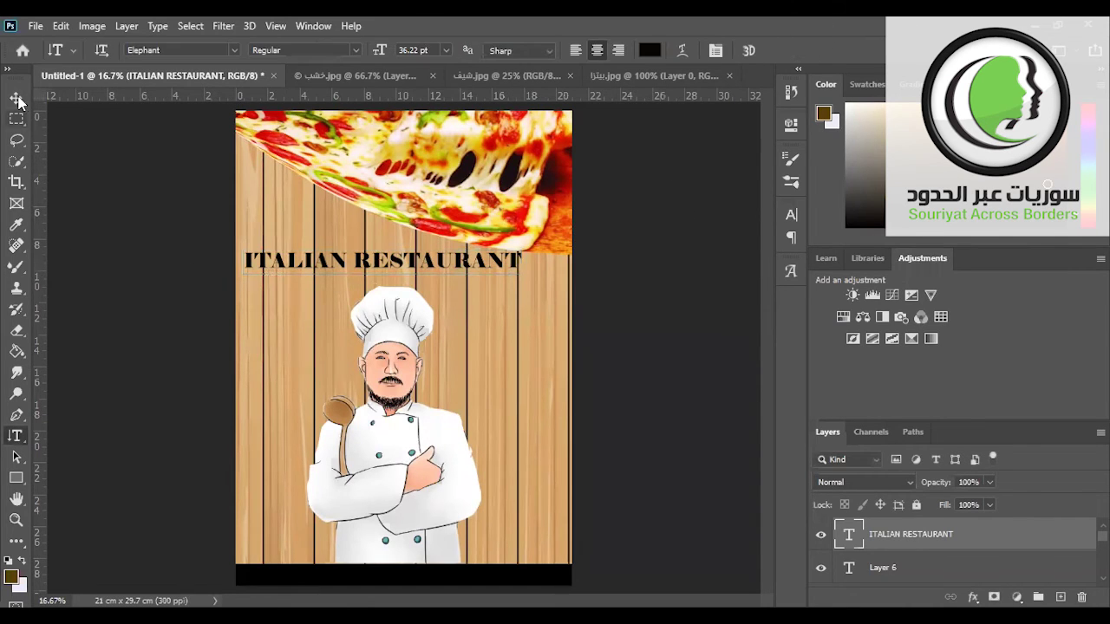
Step: Move the ITALIAN RESTAURANT title about 1.26 cm right, toward the poster's centre
{"action": "left_click", "coordinate": [18, 99]}
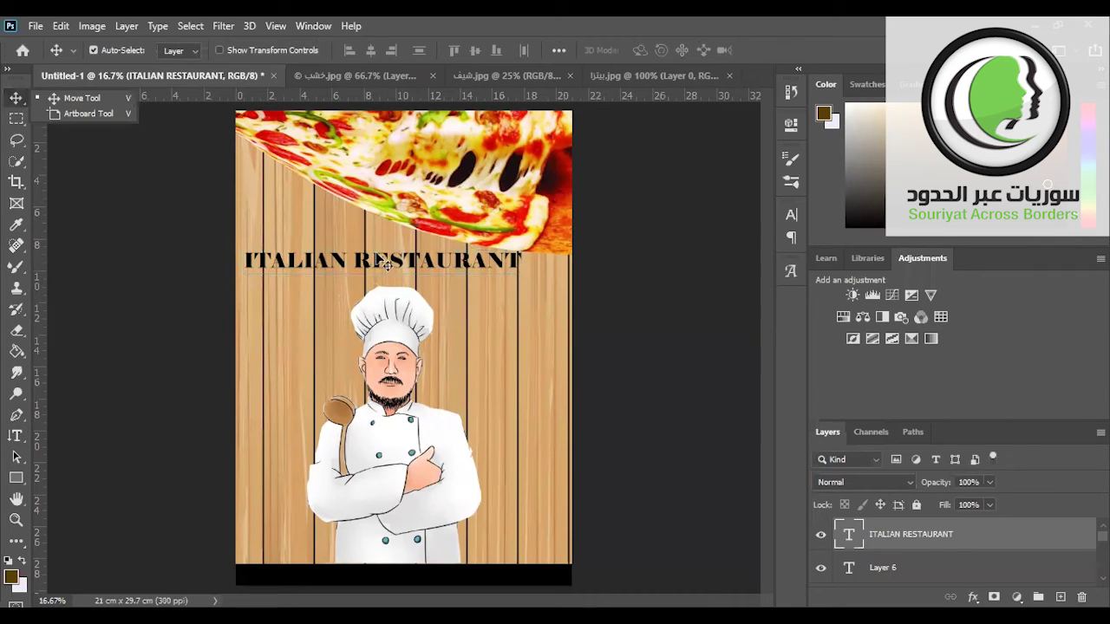
{"action": "left_click_drag", "start_coordinate": [387, 265], "coordinate": [396, 260]}
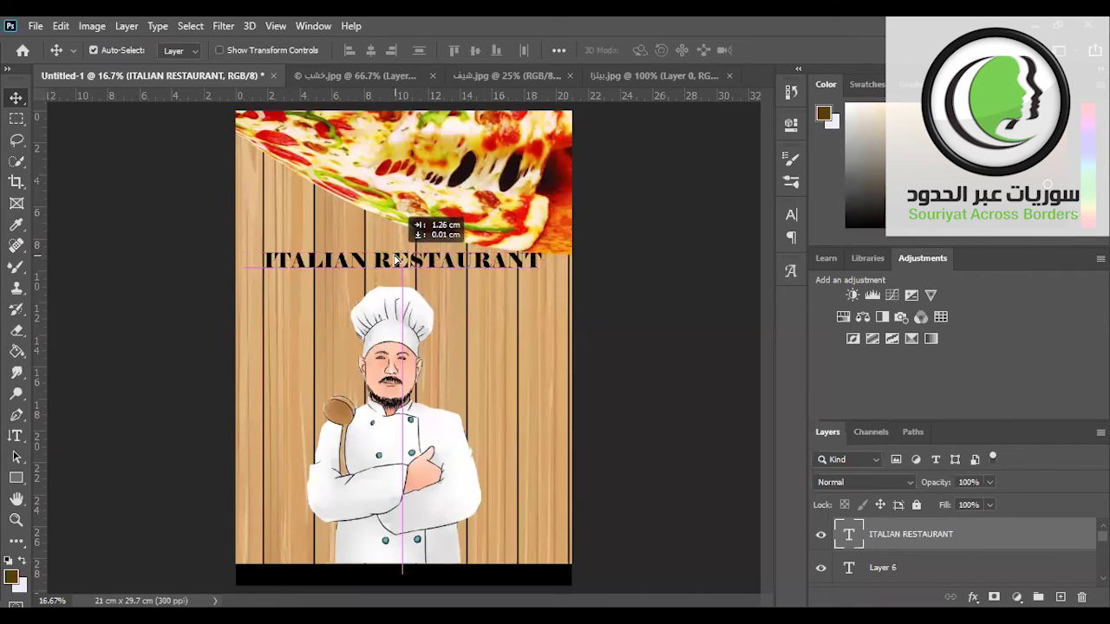
{"action": "left_click_drag", "start_coordinate": [396, 260], "coordinate": [400, 267]}
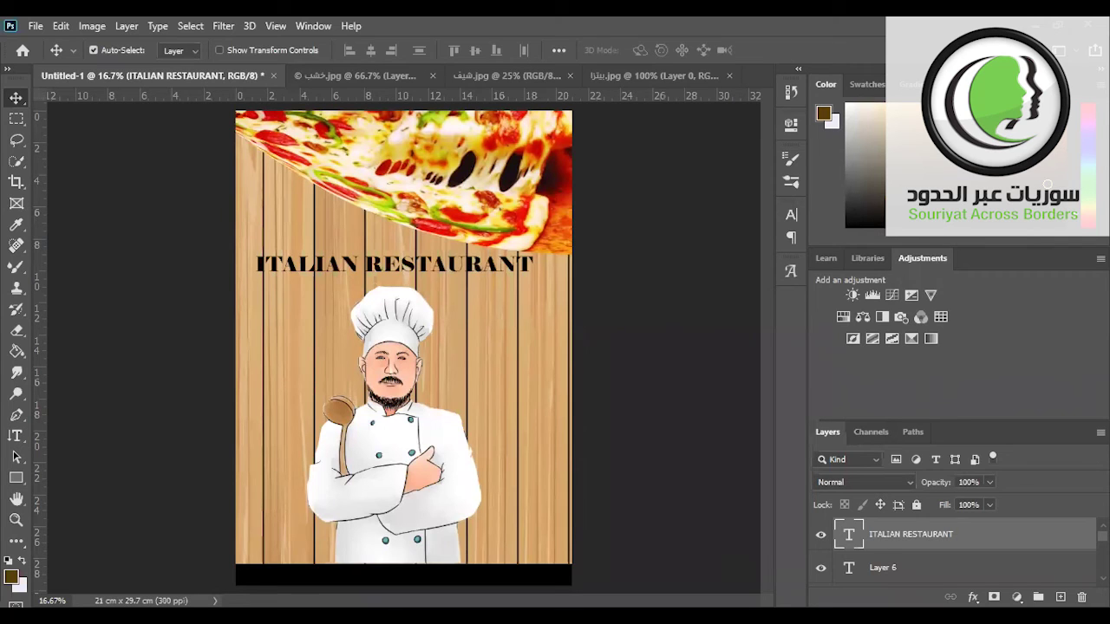
Step: Select the Paint Bucket tool (G) and scroll the view down and back up
{"action": "key", "text": "g"}
{"action": "scroll", "coordinate": [954, 550], "scroll_direction": "down", "scroll_amount": 3}
{"action": "scroll", "coordinate": [954, 550], "scroll_direction": "down", "scroll_amount": 3}
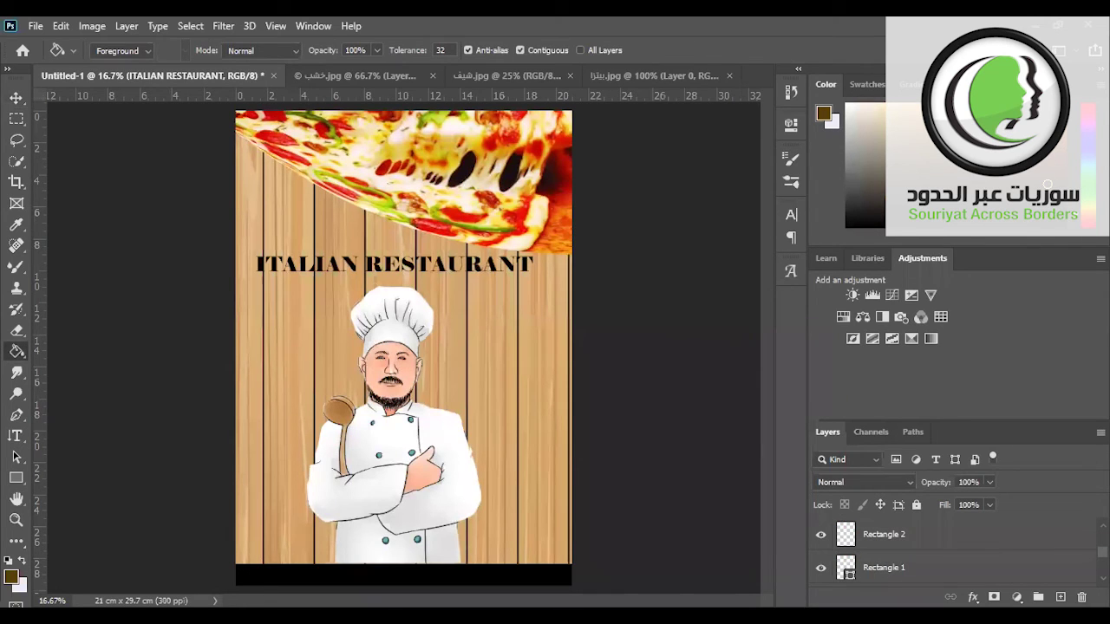
{"action": "scroll", "coordinate": [953, 551], "scroll_direction": "up", "scroll_amount": 2}
{"action": "scroll", "coordinate": [953, 550], "scroll_direction": "up", "scroll_amount": 2}
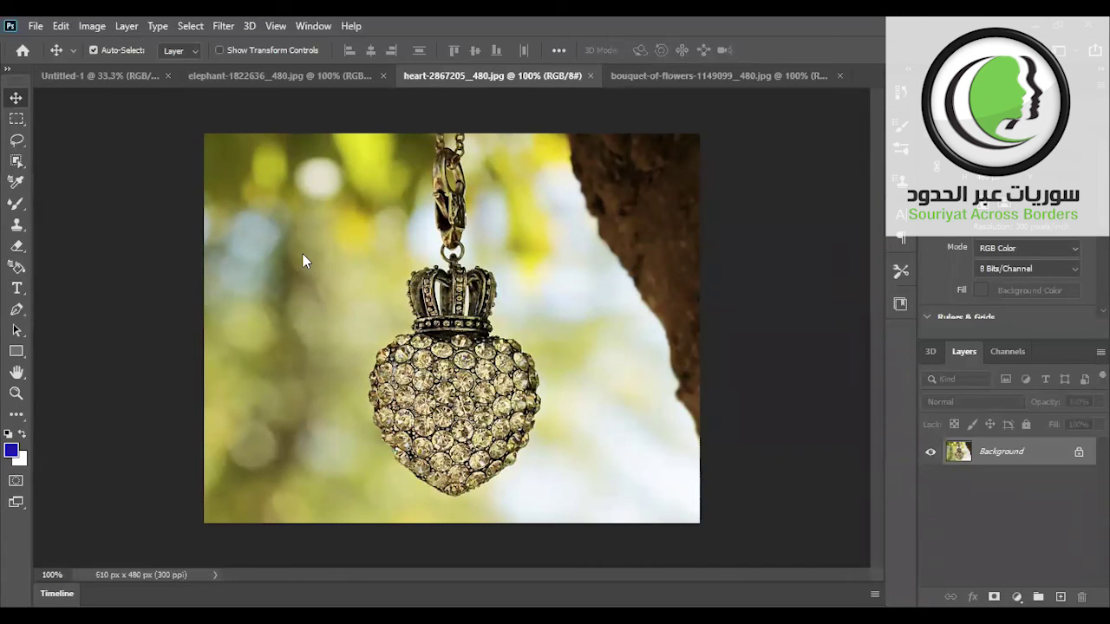
Step: Convert the heart photo's background into a normal layer and select Layer 0
{"action": "key", "text": "ctrl"}
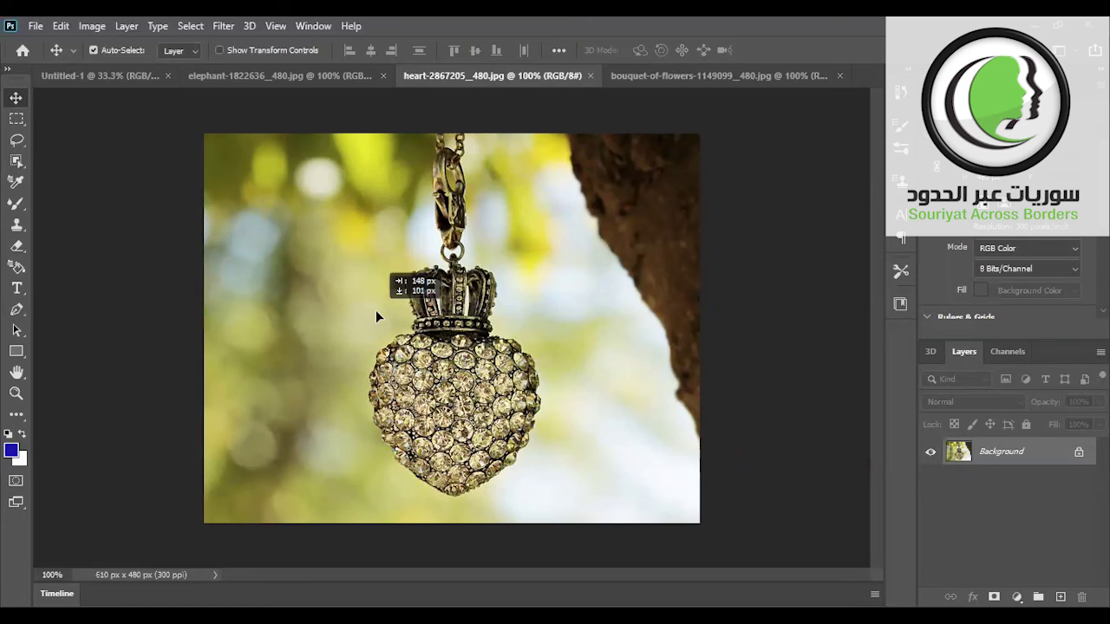
{"action": "left_click", "coordinate": [375, 310]}
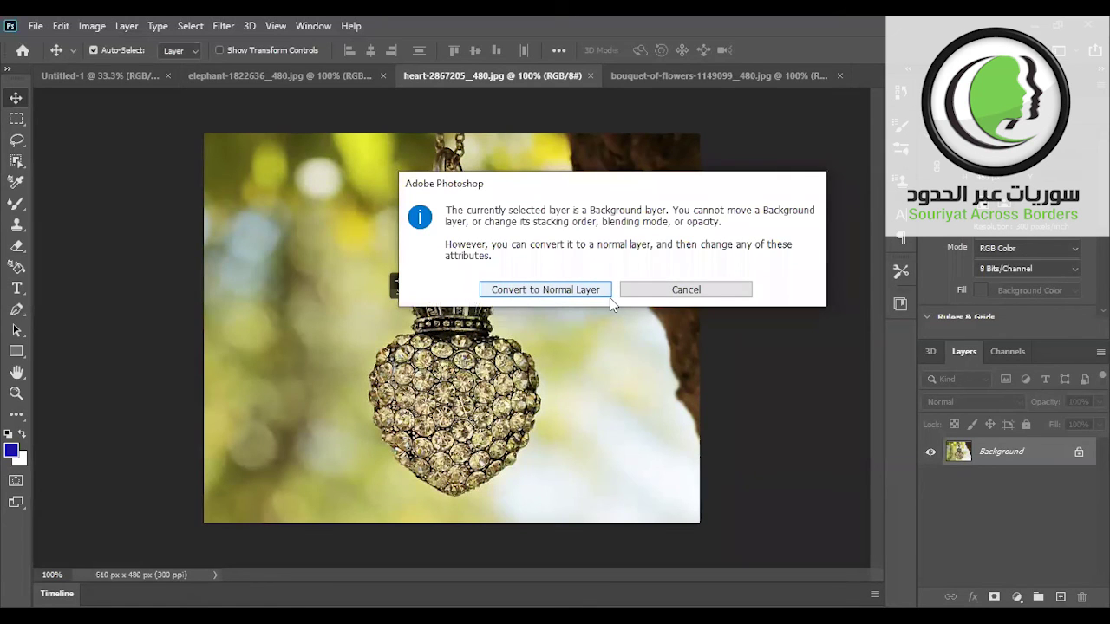
{"action": "left_click", "coordinate": [603, 295]}
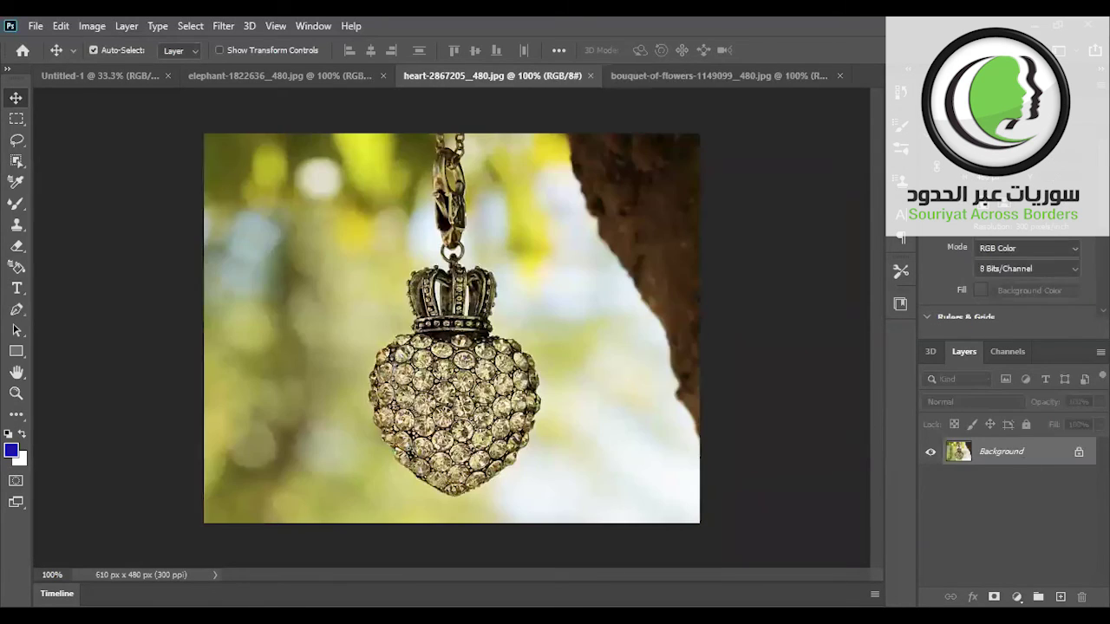
{"action": "left_click", "coordinate": [1079, 456]}
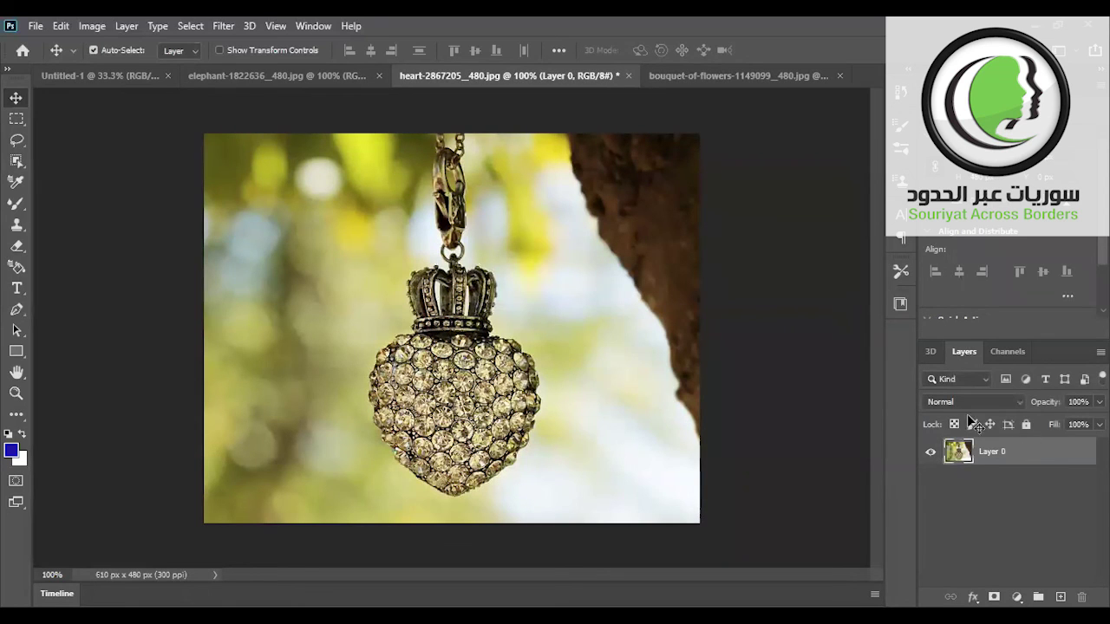
Step: Add a blue Lorem Ipsum text layer at the heart photo's top left, then show the elephant photo
{"action": "left_click", "coordinate": [17, 288]}
{"action": "left_click", "coordinate": [243, 191]}
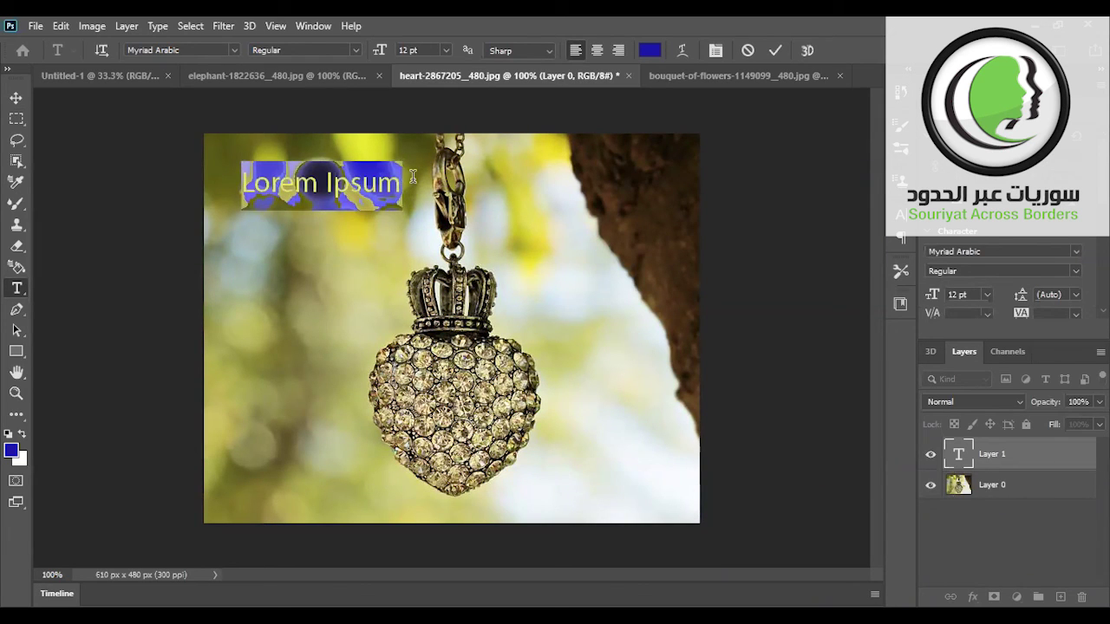
{"action": "left_click", "coordinate": [292, 75]}
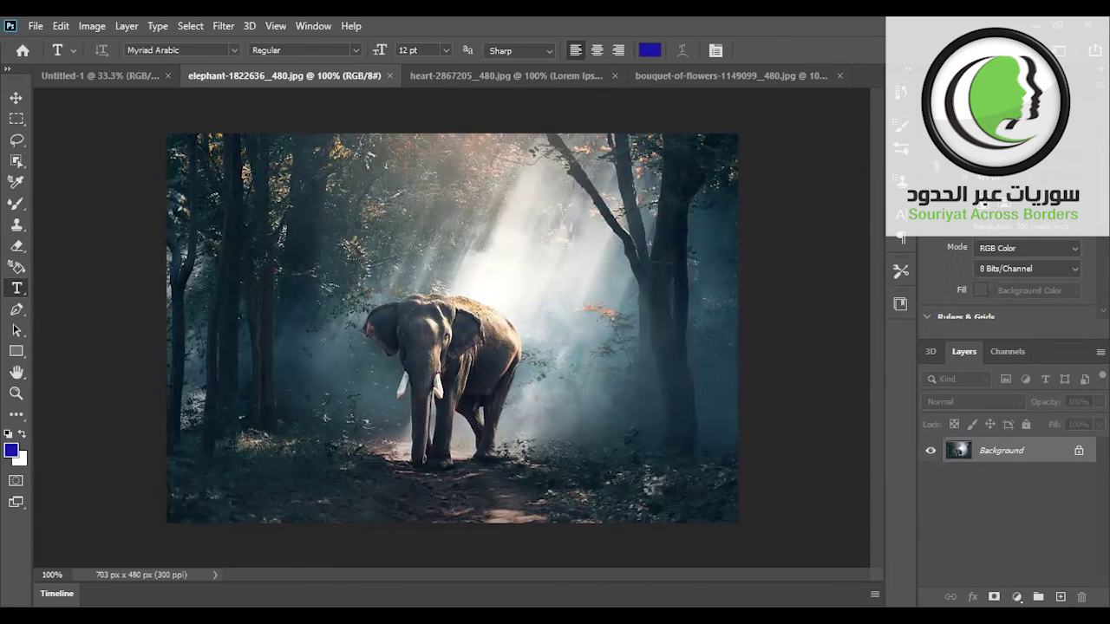
Step: Unlock the elephant's Background layer and duplicate the bouquet background as Layer 1
{"action": "left_click", "coordinate": [1079, 452]}
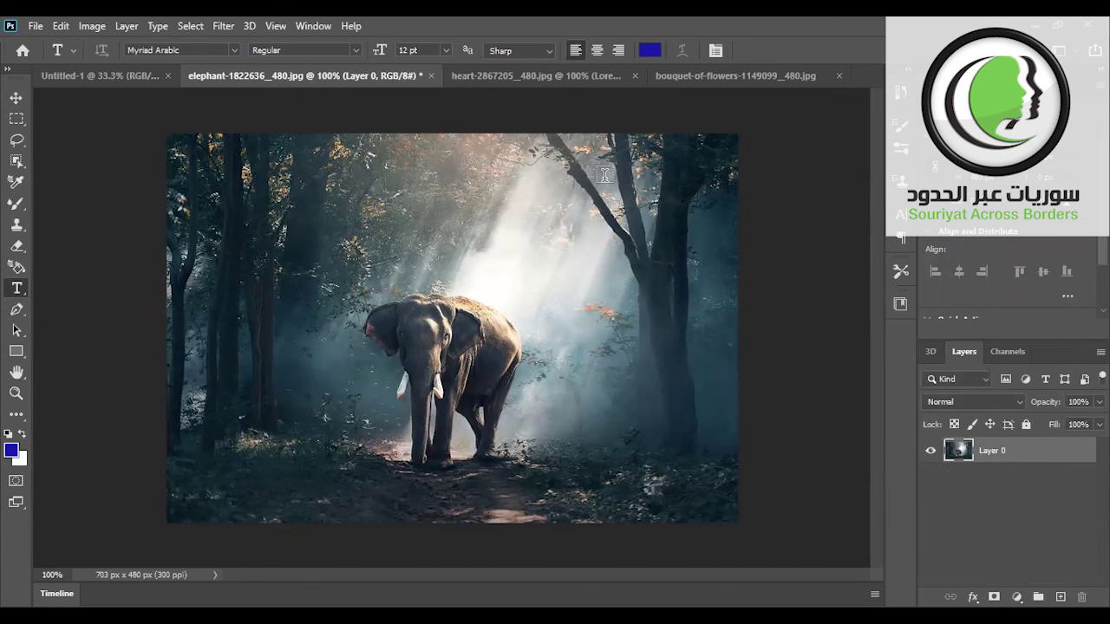
{"action": "left_click", "coordinate": [735, 75]}
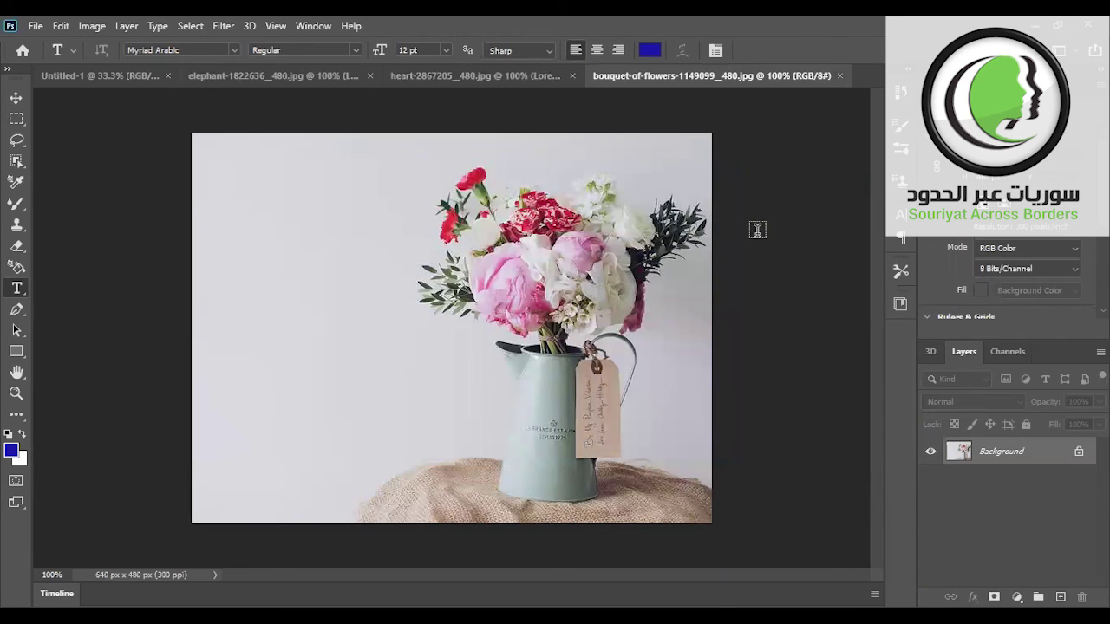
{"action": "key", "text": "ctrl+j"}
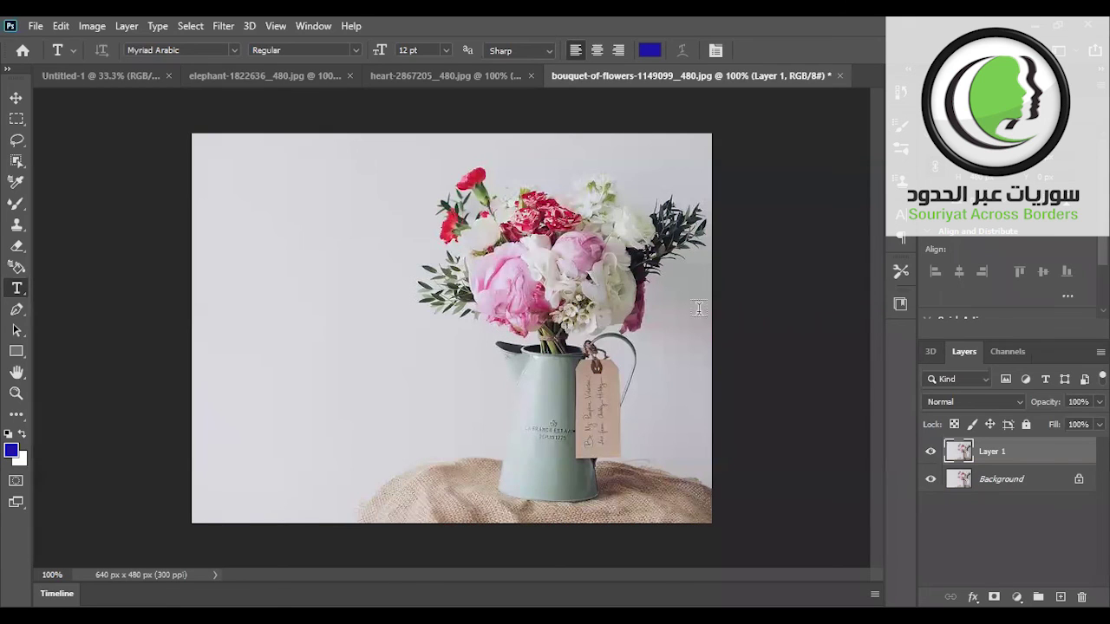
Step: Delete the duplicated Layer 1 from the bouquet photo, confirming with Yes
{"action": "right_click", "coordinate": [974, 454]}
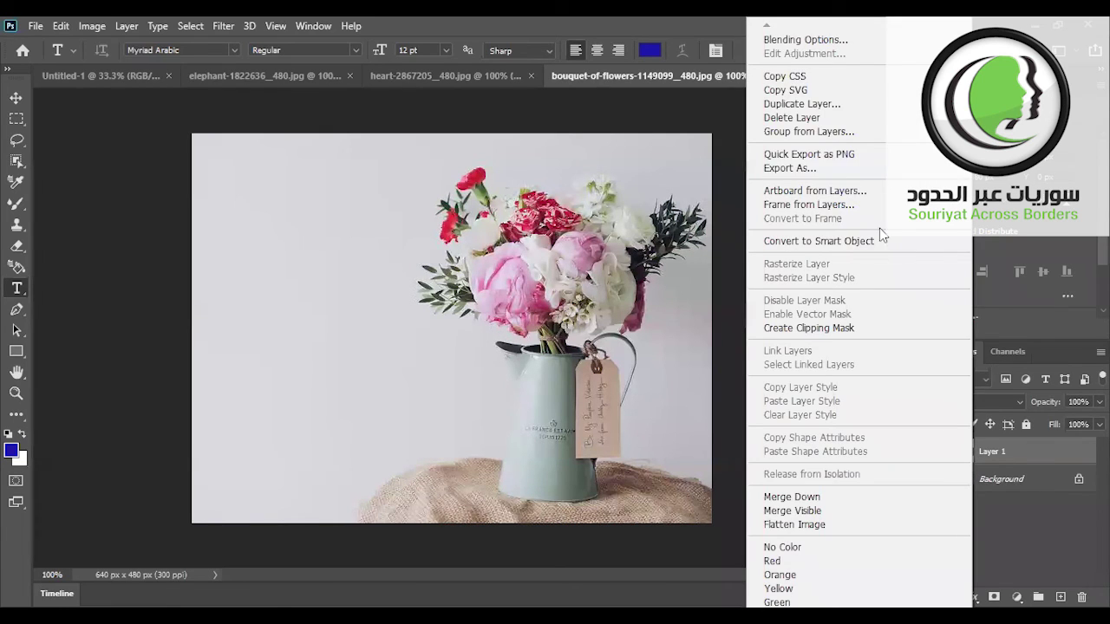
{"action": "left_click", "coordinate": [831, 118]}
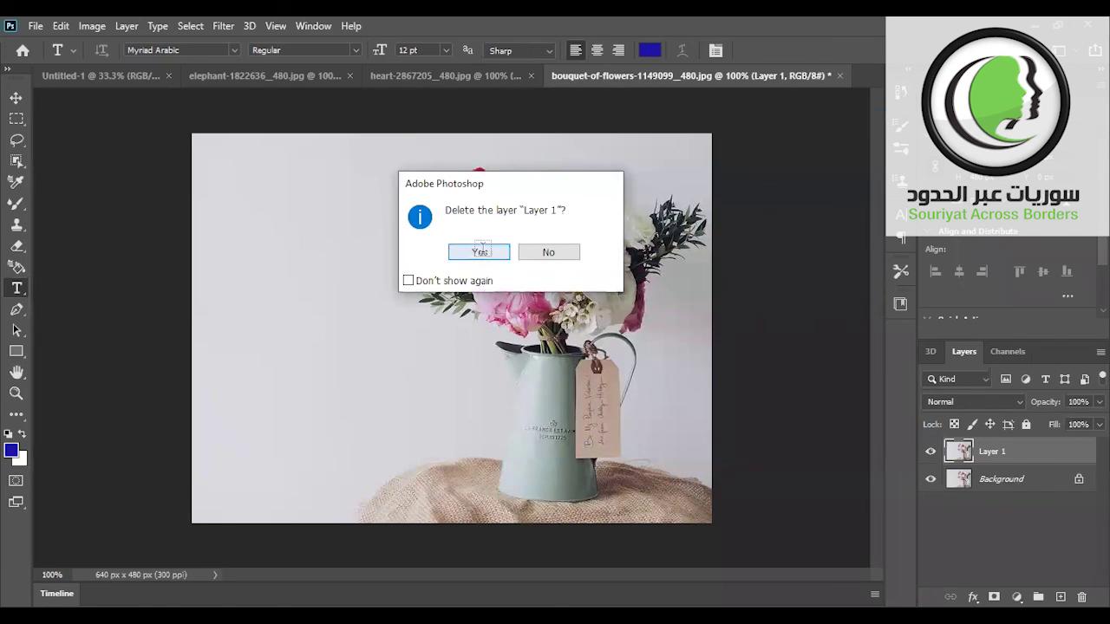
{"action": "left_click", "coordinate": [487, 251]}
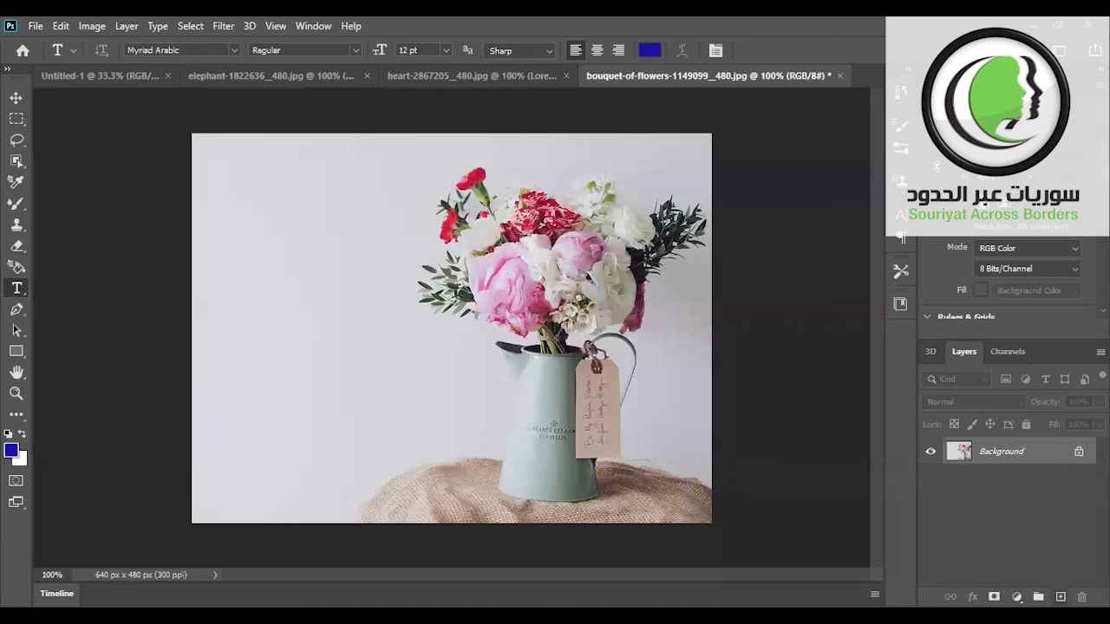
Step: Draw a text box on the bouquet's left, replace Lorem ipsum with two Arabic test lines, then erase them
{"action": "key", "text": "ctrl+shift+alt+n"}
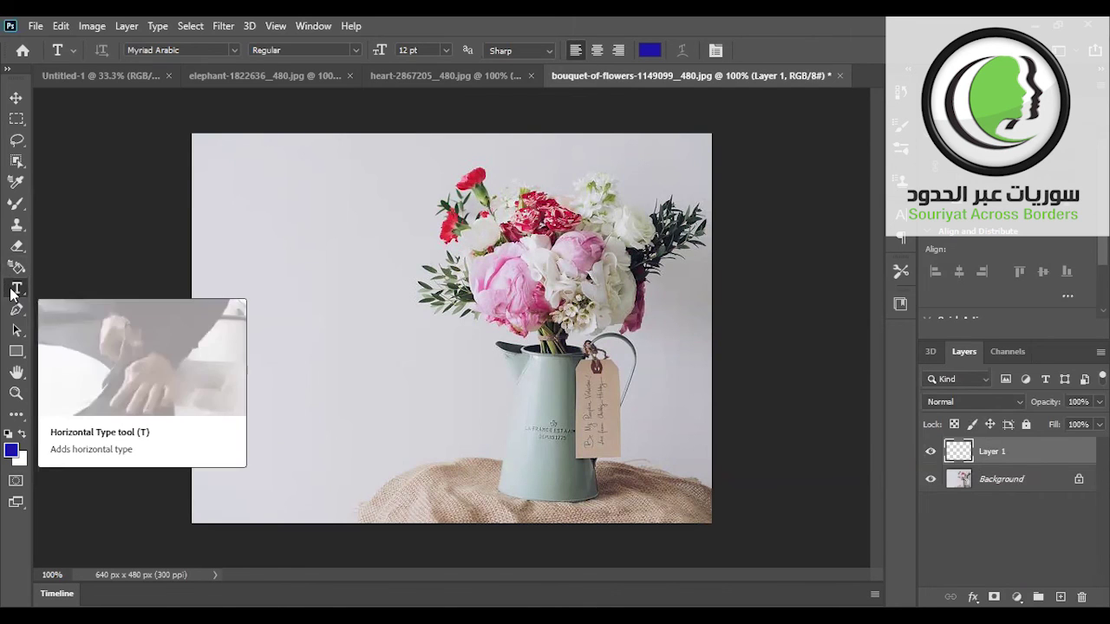
{"action": "left_click_drag", "start_coordinate": [258, 228], "coordinate": [396, 330]}
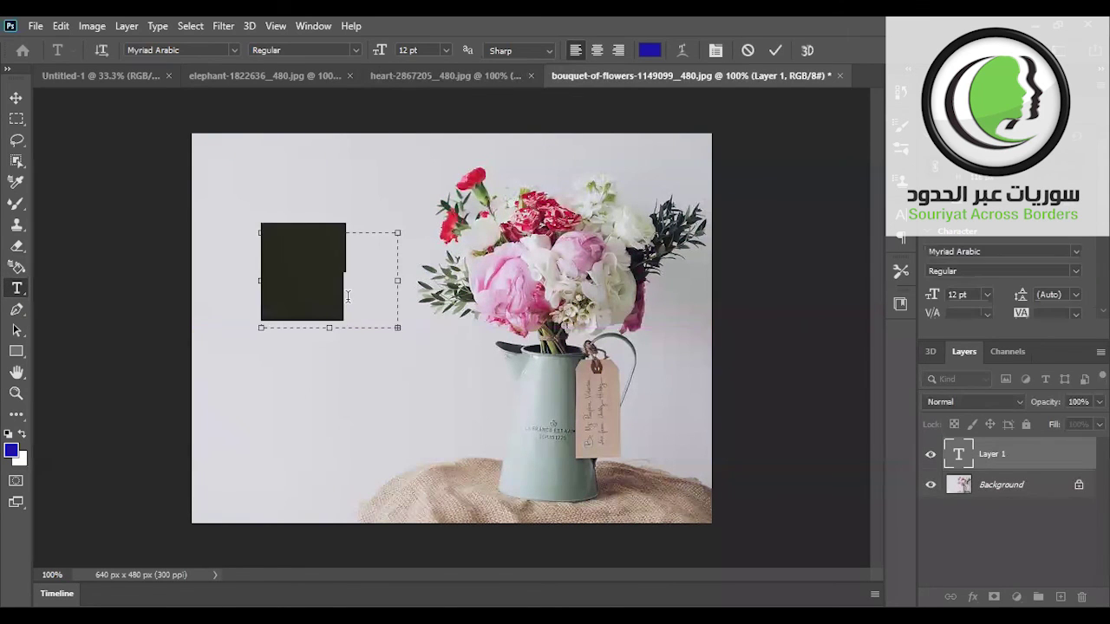
{"action": "key", "text": "BackSpace"}
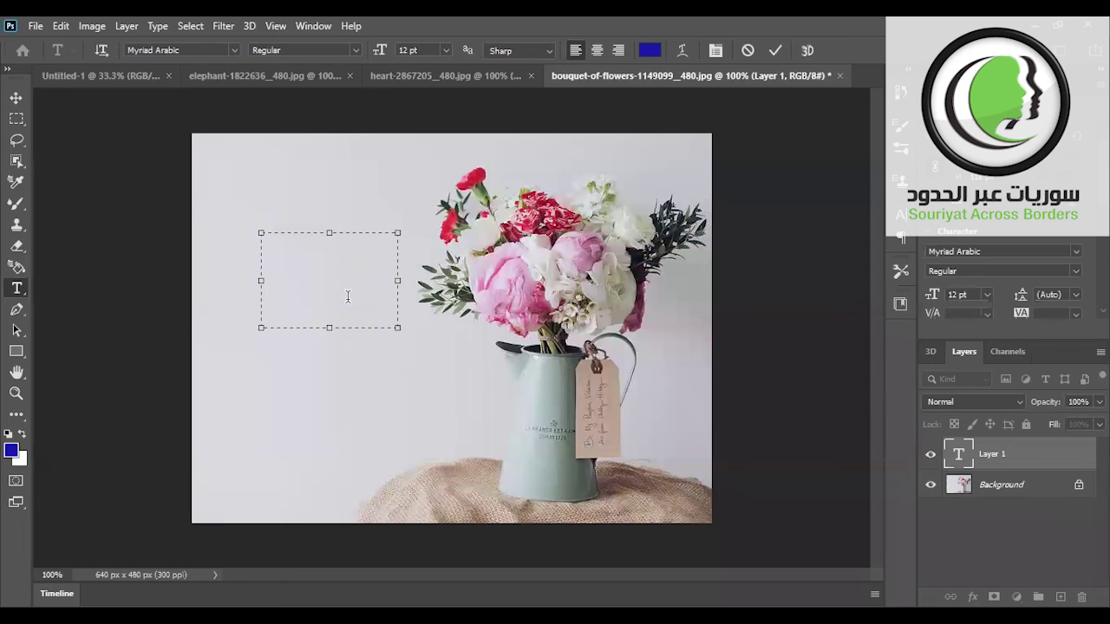
{"action": "type", "text": "تسن"}
{"action": "type", "text": "ء"}
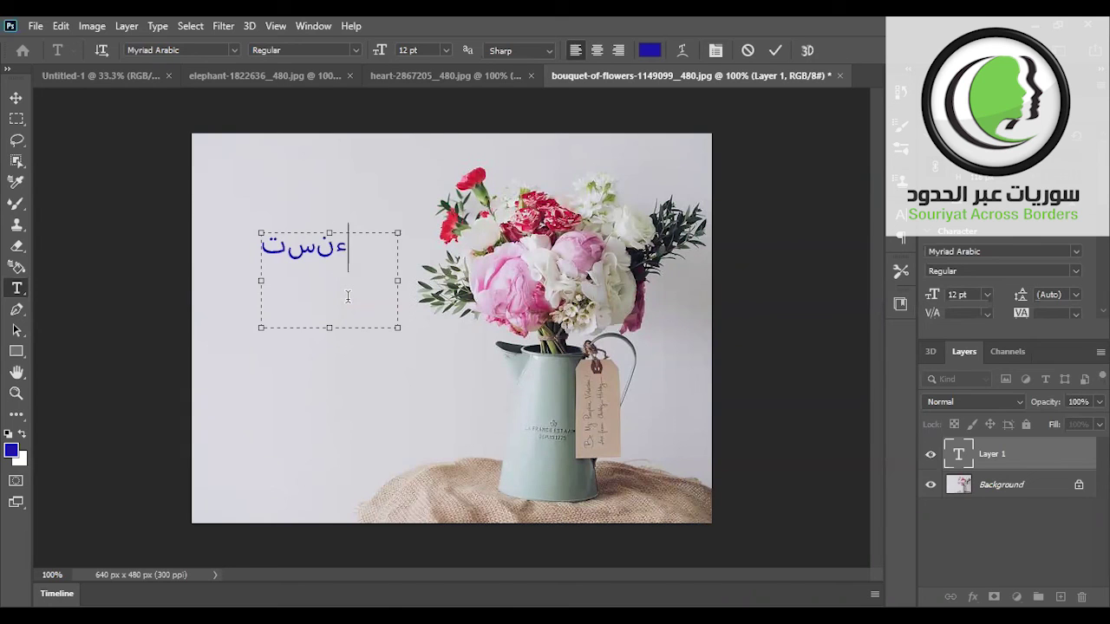
{"action": "type", "text": "س"}
{"action": "key", "text": "Return"}
{"action": "type", "text": "صثب"}
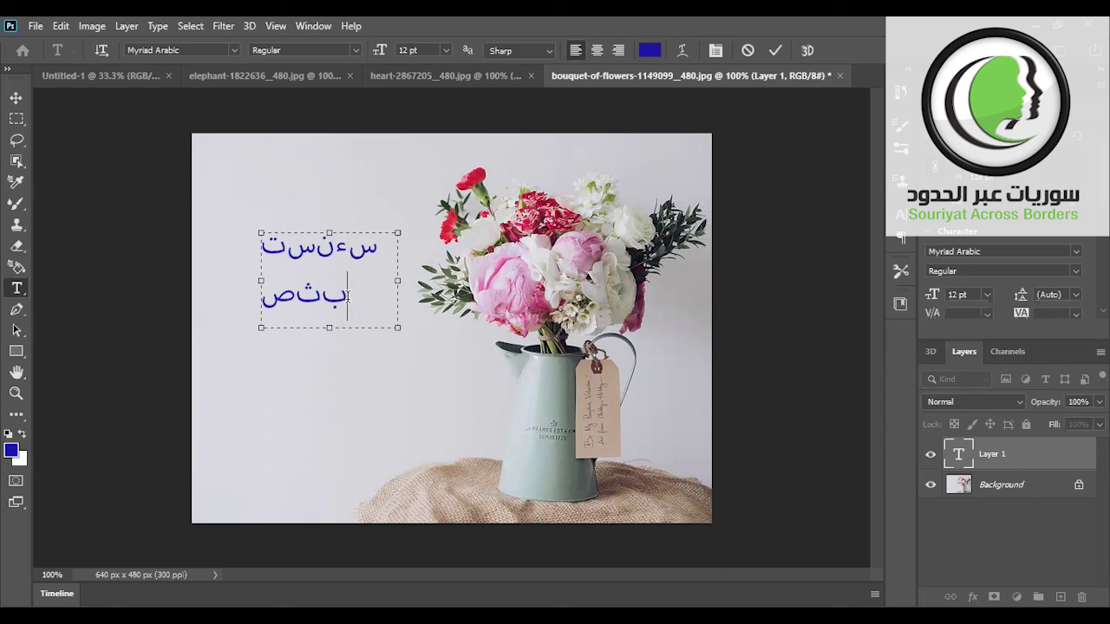
{"action": "type", "text": "ب"}
{"action": "key", "text": "BackSpace"}
{"action": "key", "text": "BackSpace"}
{"action": "key", "text": "BackSpace"}
{"action": "key", "text": "BackSpace"}
{"action": "key", "text": "BackSpace"}
{"action": "key", "text": "BackSpace"}
{"action": "key", "text": "BackSpace"}
{"action": "key", "text": "BackSpace"}
{"action": "key", "text": "BackSpace"}
{"action": "key", "text": "BackSpace"}
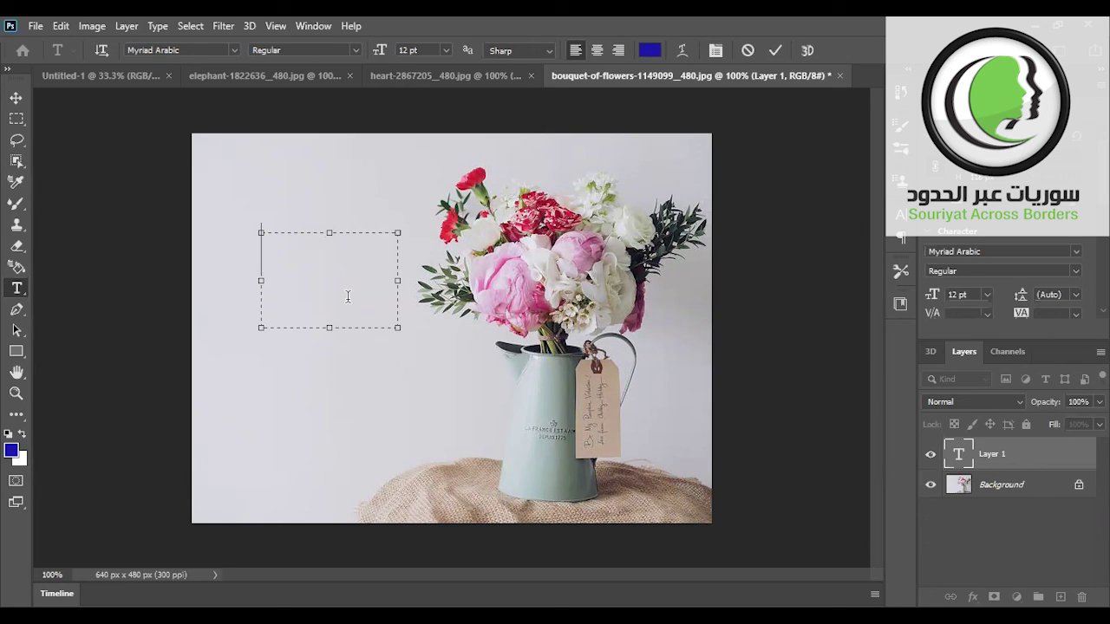
Step: Change the text layer's font to Simplified Arabic, after searching 'Symbol' in the font list
{"action": "left_click", "coordinate": [232, 51]}
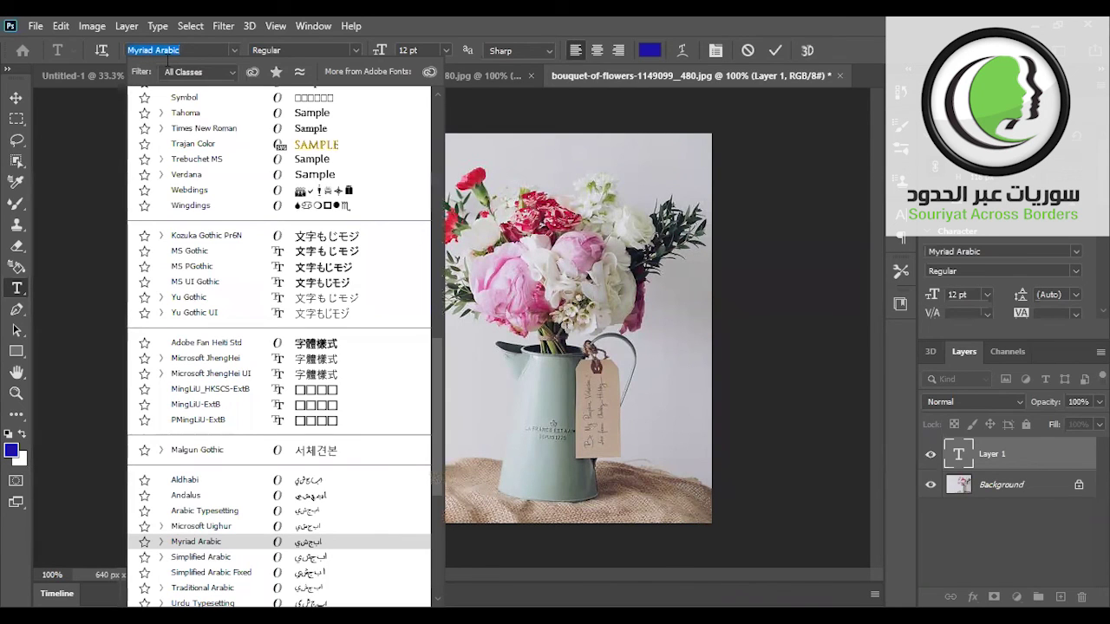
{"action": "type", "text": "Symbol"}
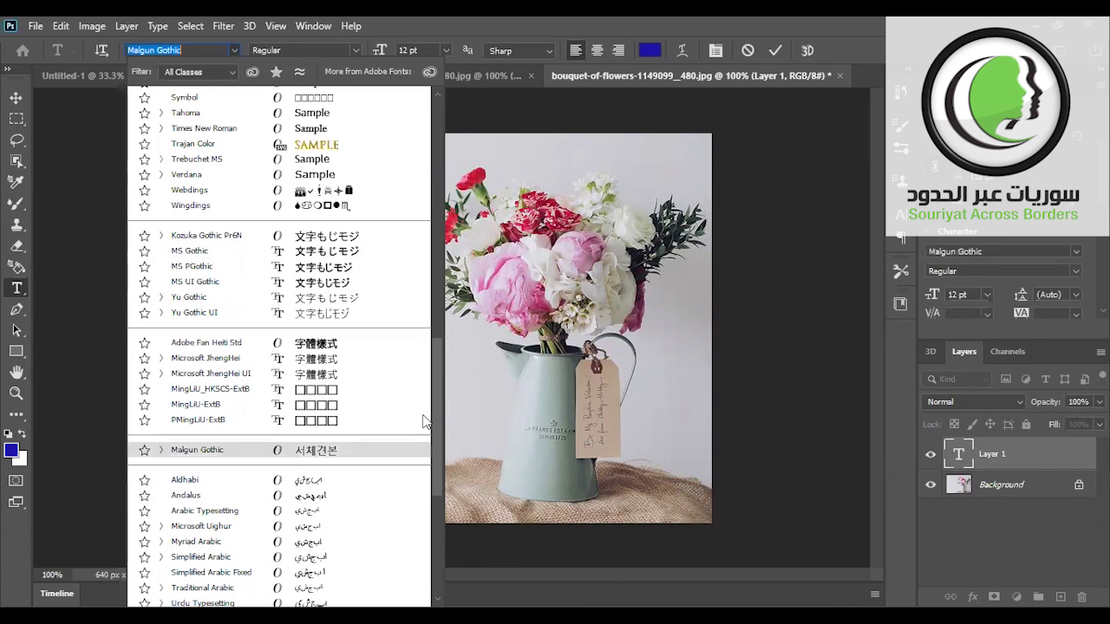
{"action": "scroll", "coordinate": [441, 442], "scroll_direction": "down", "scroll_amount": 6}
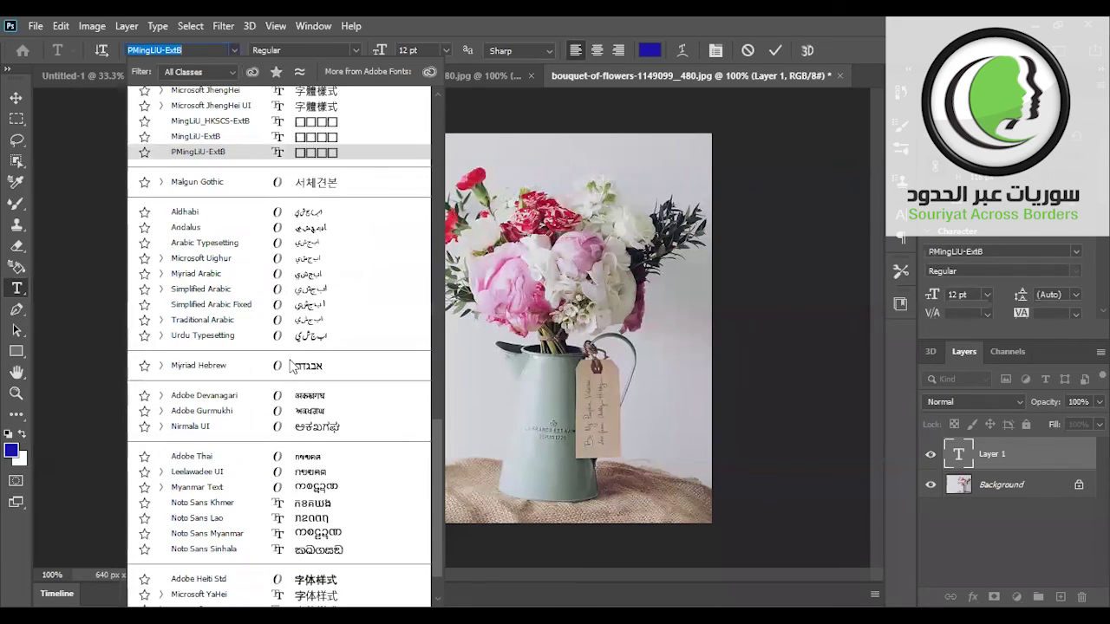
{"action": "left_click", "coordinate": [278, 292]}
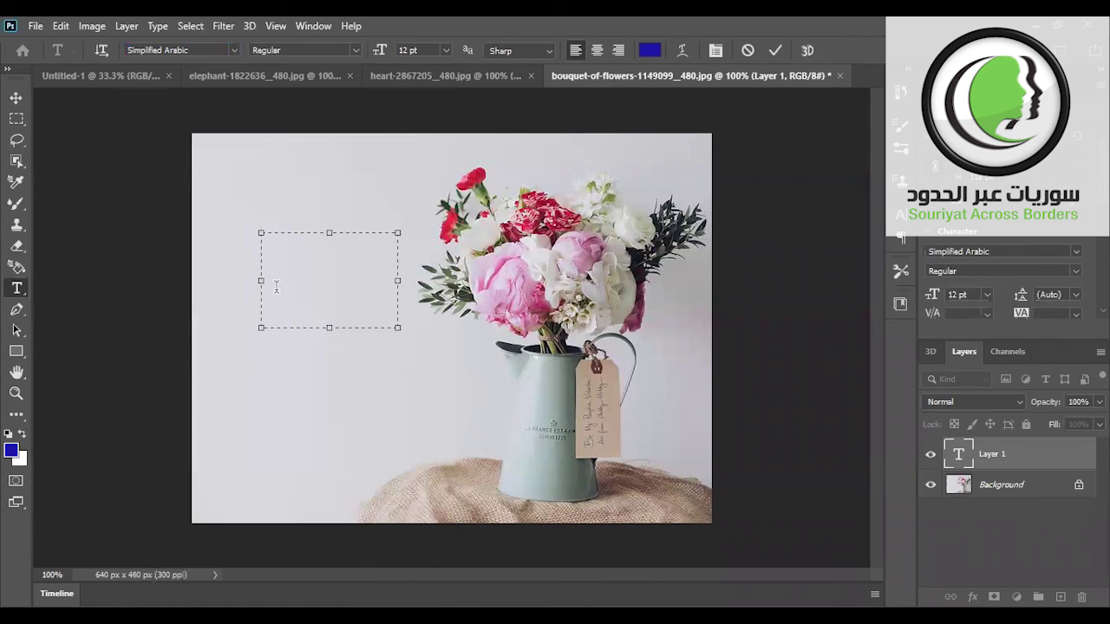
Step: Type test Arabic letters in the box, then erase them to leave it empty
{"action": "type", "text": "h"}
{"action": "key", "text": "BackSpace"}
{"action": "type", "text": "اشنس "}
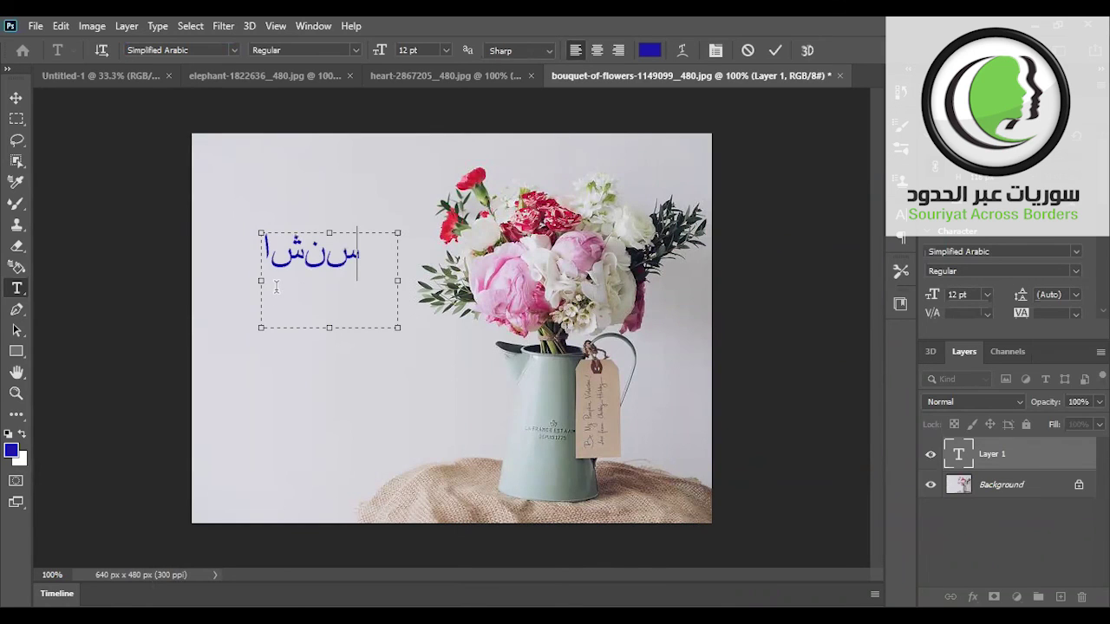
{"action": "type", "text": "صي"}
{"action": "key", "text": "BackSpace"}
{"action": "key", "text": "BackSpace"}
{"action": "key", "text": "BackSpace"}
{"action": "key", "text": "BackSpace"}
{"action": "key", "text": "BackSpace"}
{"action": "key", "text": "BackSpace"}
{"action": "key", "text": "BackSpace"}
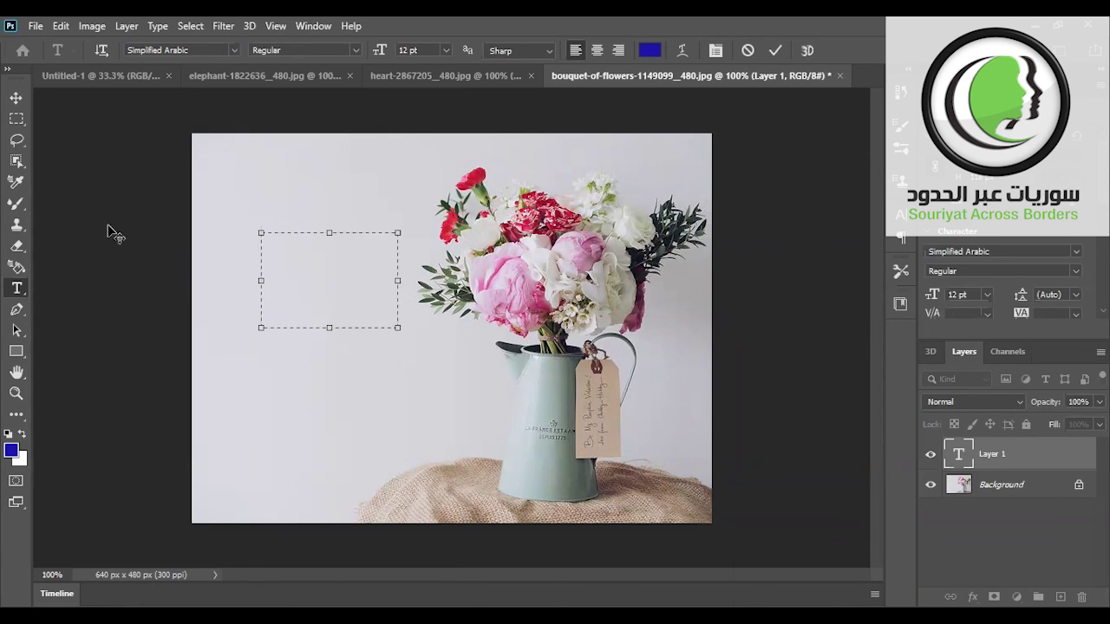
Step: Try selecting the flowers with a small lasso, then with Object Selection rectangles
{"action": "left_click", "coordinate": [18, 140]}
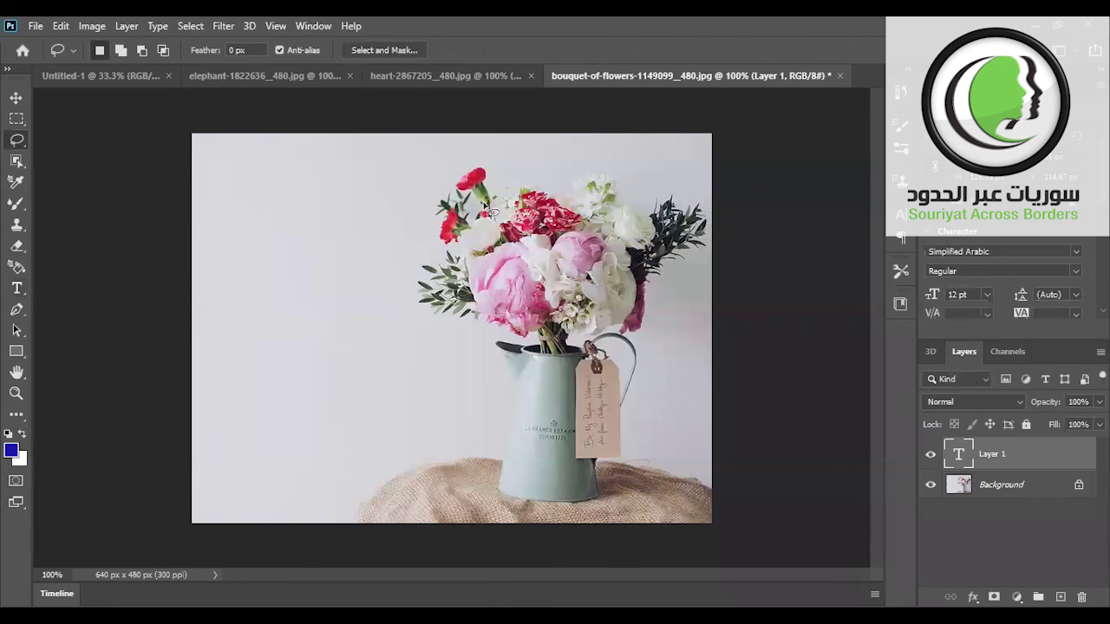
{"action": "mouse_move", "coordinate": [486, 182]}
{"action": "left_mouse_down"}
{"action": "mouse_move", "coordinate": [462, 176]}
{"action": "mouse_move", "coordinate": [484, 182]}
{"action": "left_mouse_up"}
{"action": "left_click", "coordinate": [501, 183]}
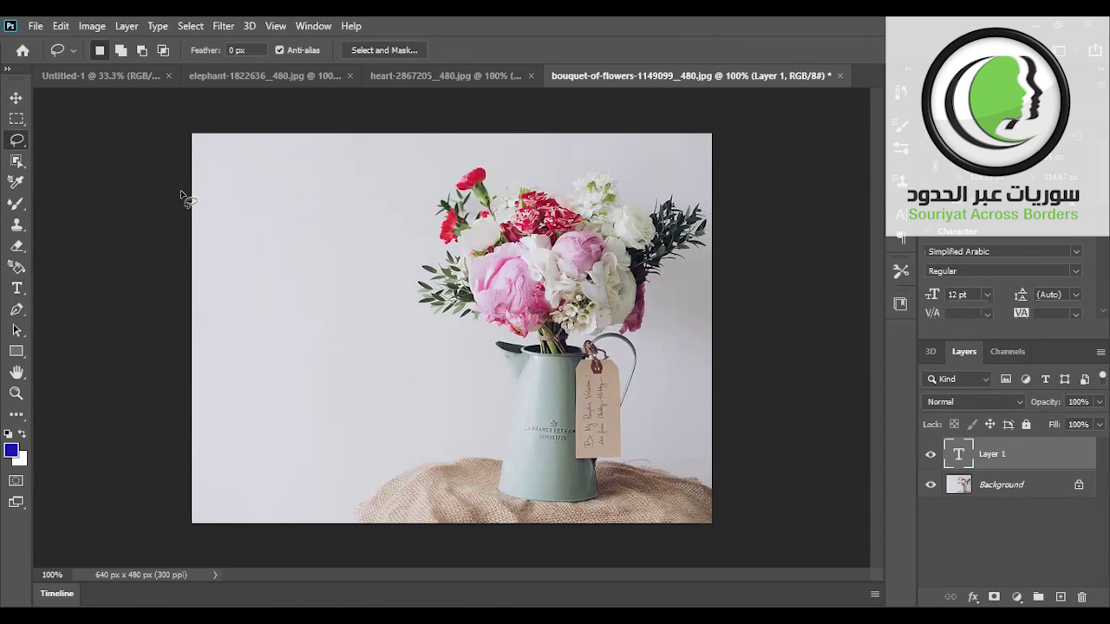
{"action": "left_click", "coordinate": [22, 165]}
{"action": "left_click_drag", "start_coordinate": [362, 157], "coordinate": [691, 341]}
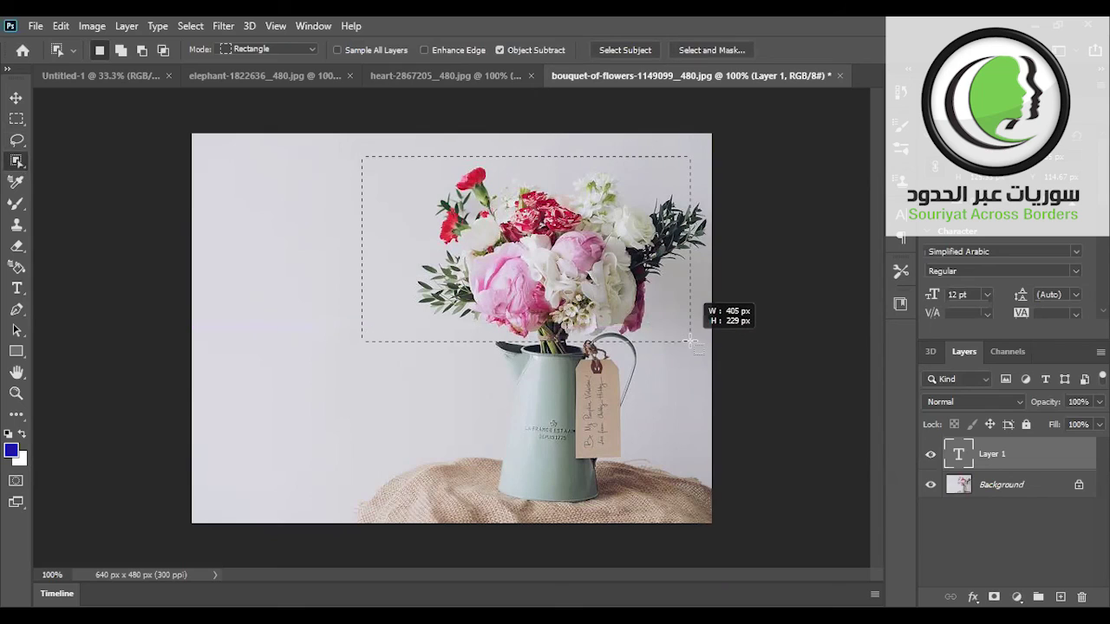
{"action": "left_click_drag", "start_coordinate": [691, 341], "coordinate": [691, 340]}
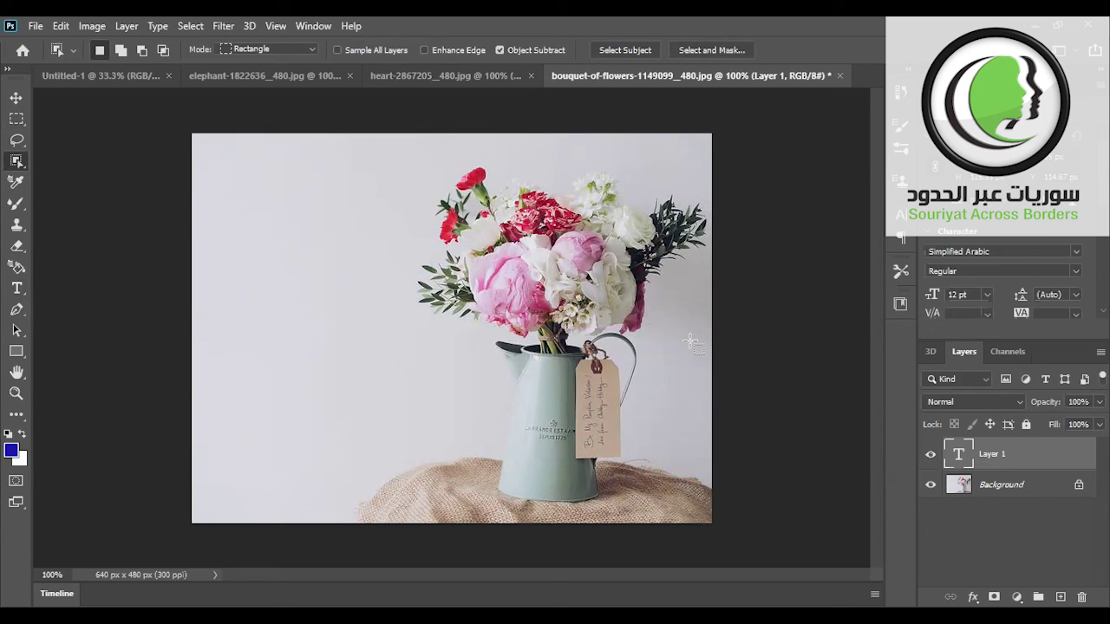
{"action": "mouse_move", "coordinate": [377, 147]}
{"action": "left_mouse_down"}
{"action": "mouse_move", "coordinate": [488, 366]}
{"action": "mouse_move", "coordinate": [709, 347]}
{"action": "left_mouse_up"}
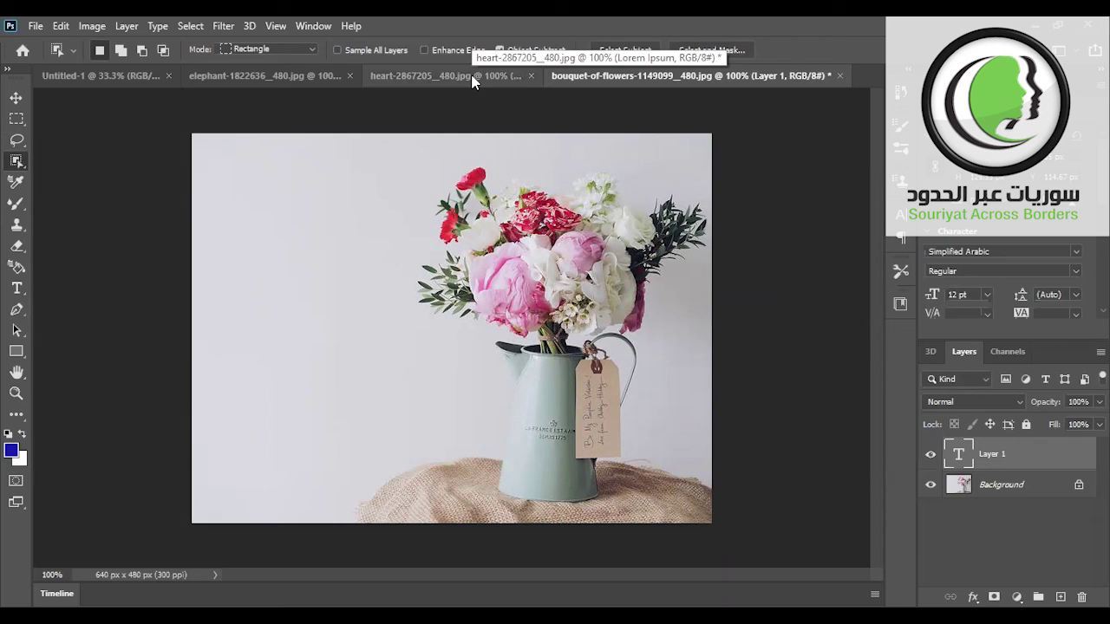
Step: Lasso a freehand outline around the whole bouquet, then browse the Edit menu
{"action": "left_click", "coordinate": [15, 138]}
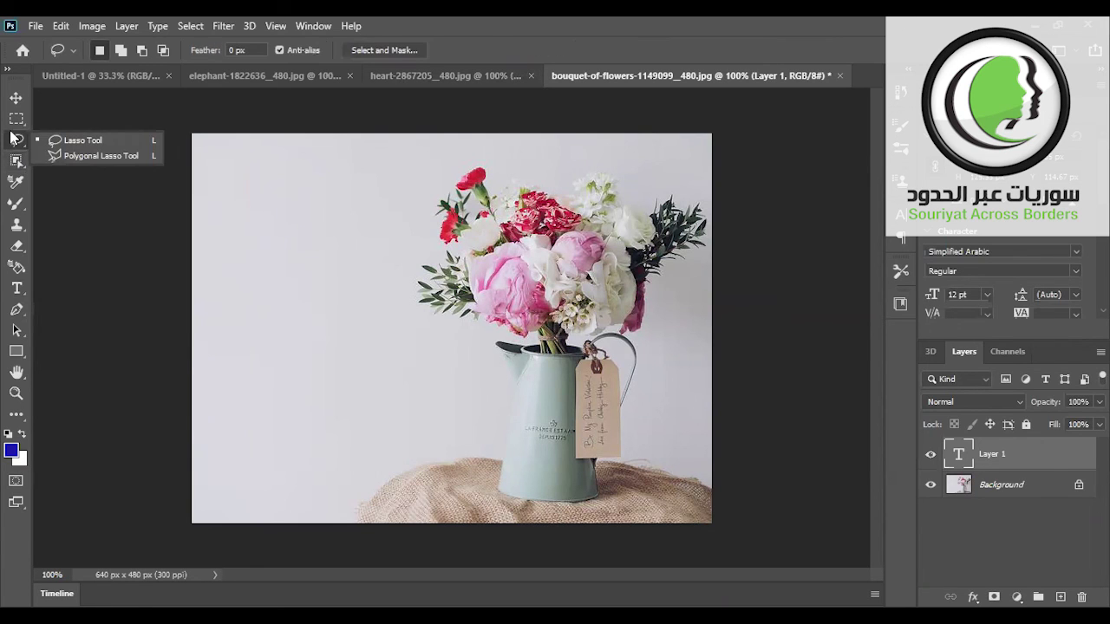
{"action": "left_click", "coordinate": [54, 144]}
{"action": "left_click_drag", "start_coordinate": [596, 344], "coordinate": [378, 181]}
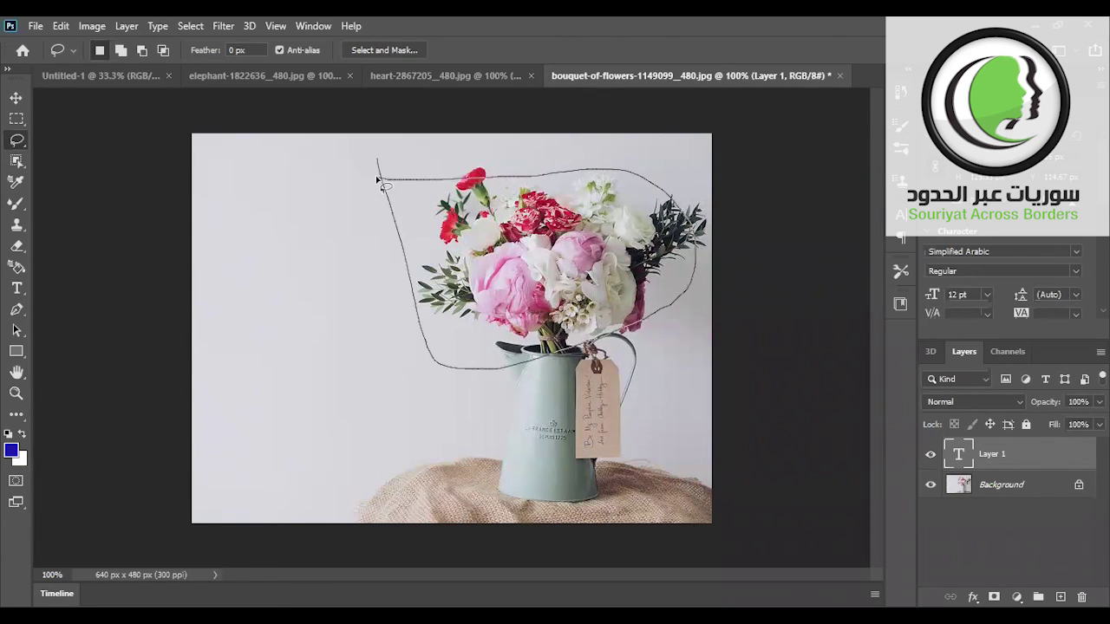
{"action": "mouse_move", "coordinate": [494, 269]}
{"action": "left_mouse_down"}
{"action": "mouse_move", "coordinate": [332, 280]}
{"action": "mouse_move", "coordinate": [532, 248]}
{"action": "left_mouse_up"}
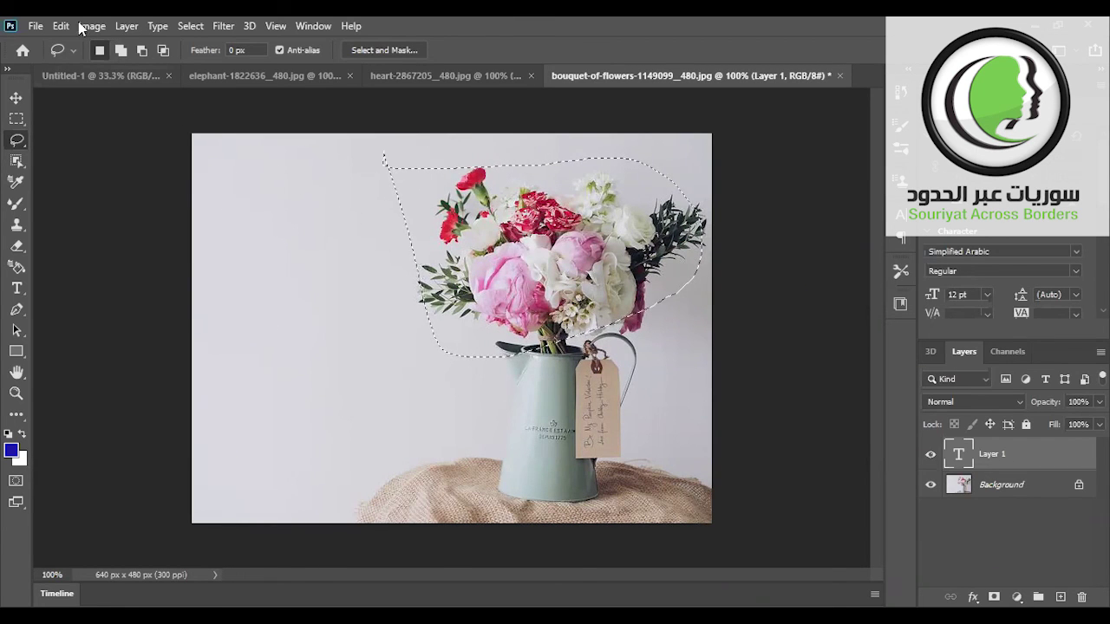
{"action": "left_click", "coordinate": [66, 24]}
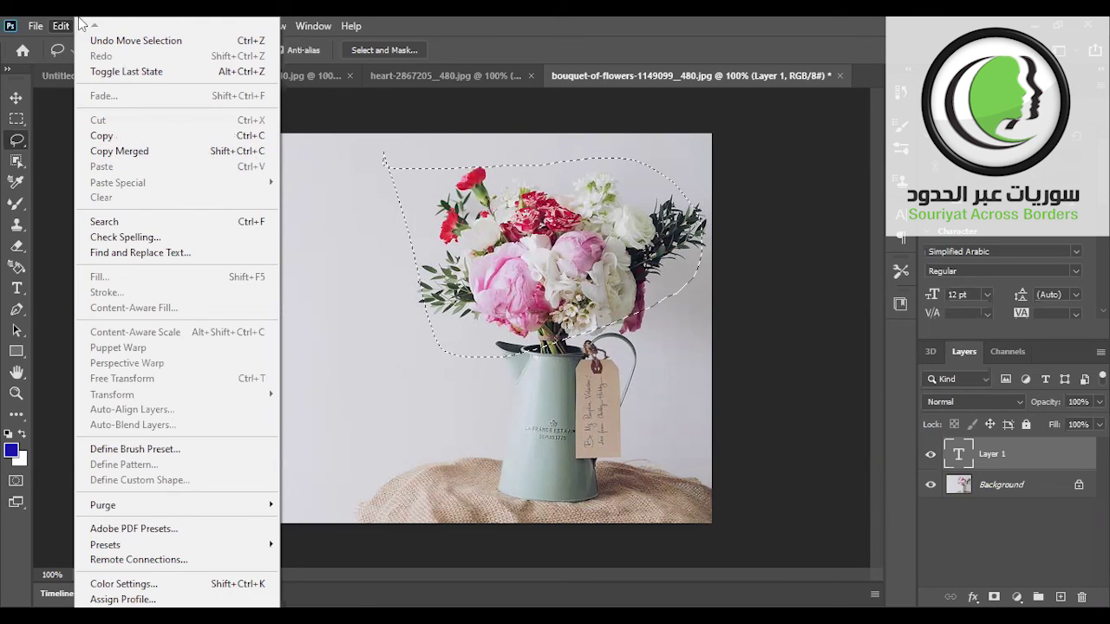
{"action": "left_click", "coordinate": [327, 105]}
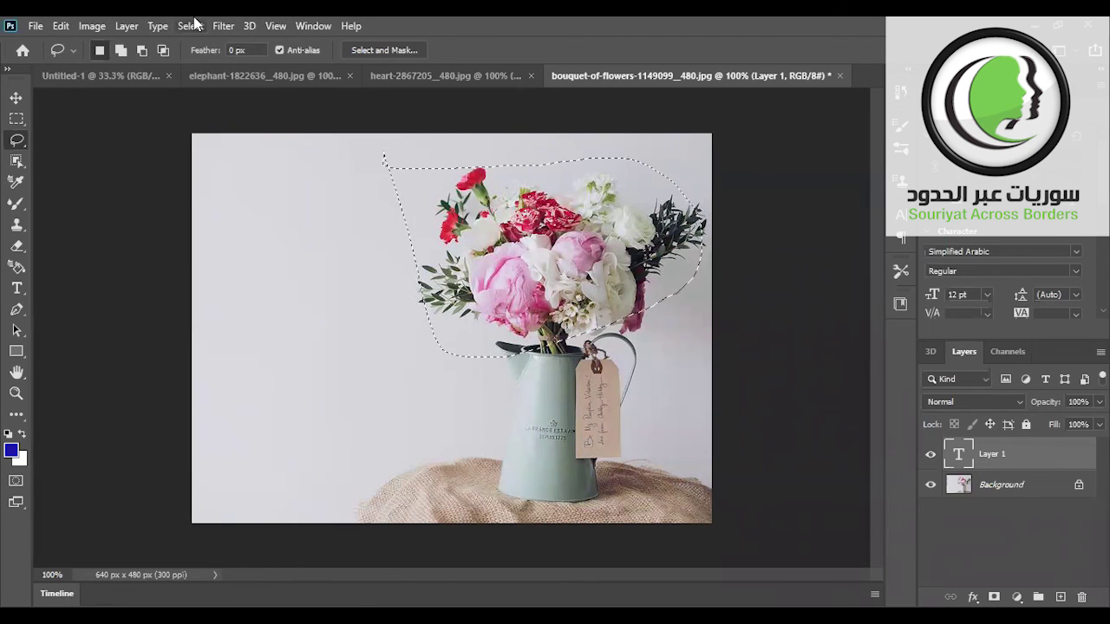
{"action": "left_click", "coordinate": [192, 26]}
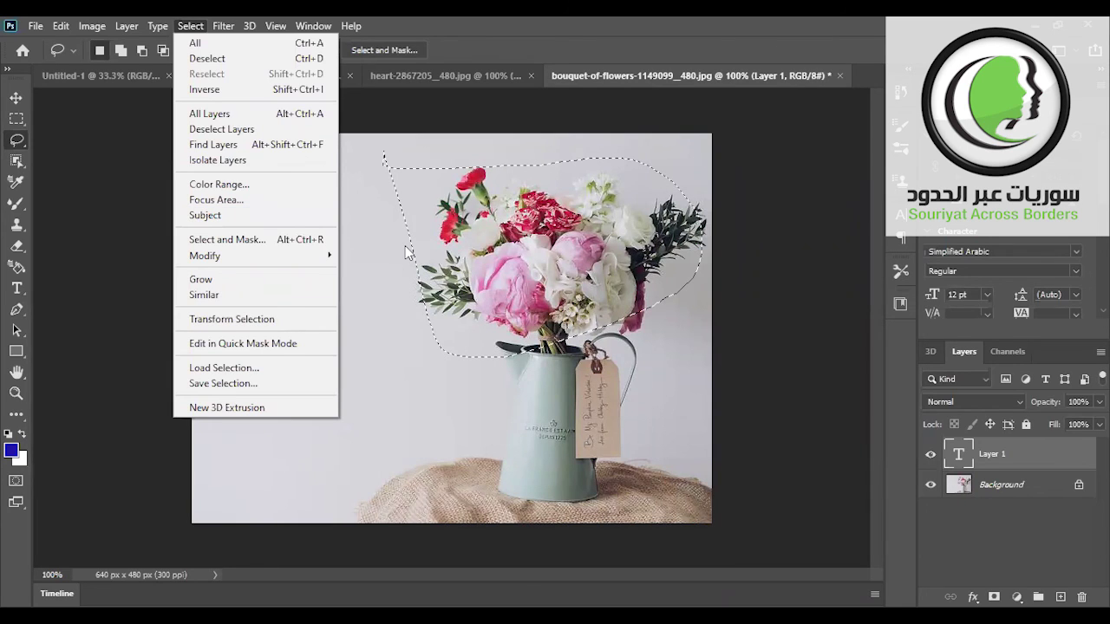
{"action": "left_click", "coordinate": [185, 26]}
{"action": "left_click", "coordinate": [188, 28]}
{"action": "key", "text": "Left"}
{"action": "key", "text": "Left"}
{"action": "key", "text": "Left"}
{"action": "left_click", "coordinate": [19, 149]}
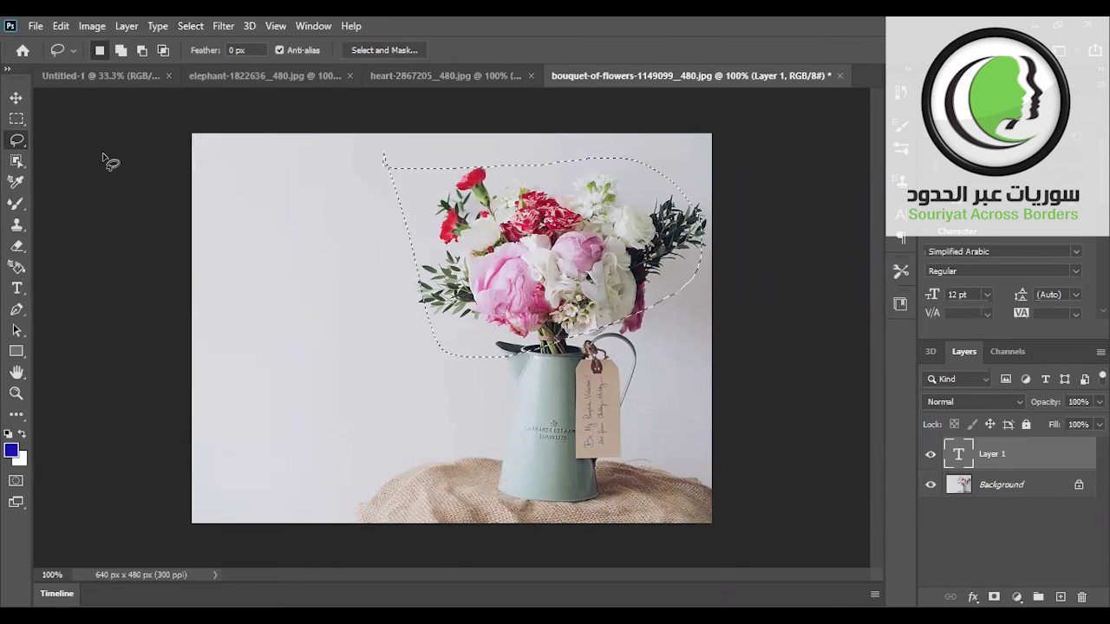
Step: Delete text Layer 1 from the bouquet photo, confirming with Yes
{"action": "right_click", "coordinate": [1002, 448]}
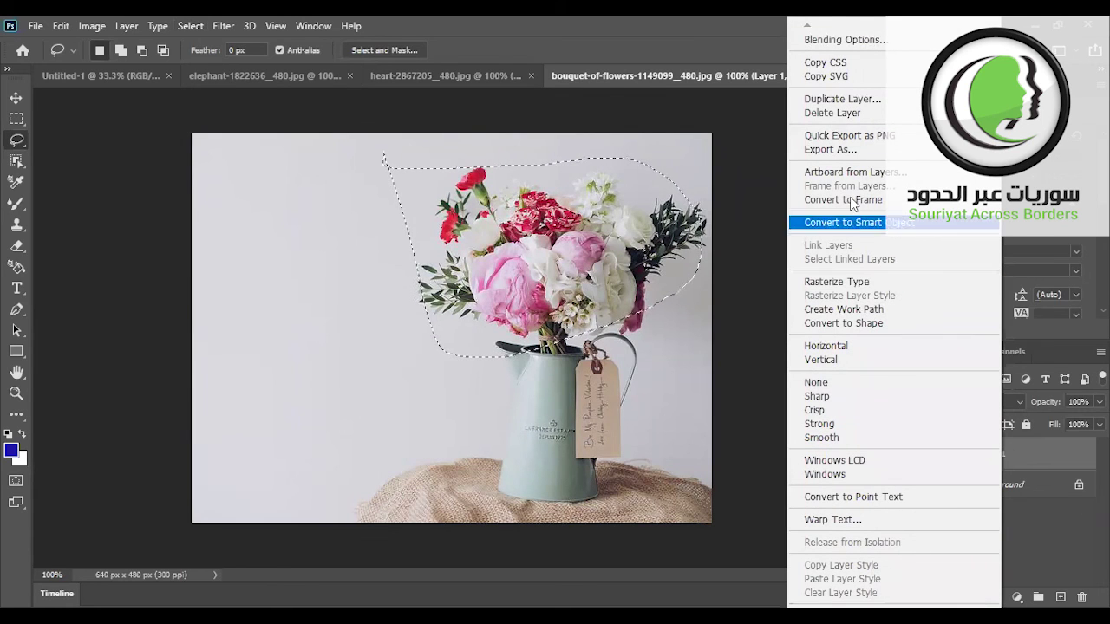
{"action": "left_click", "coordinate": [865, 116]}
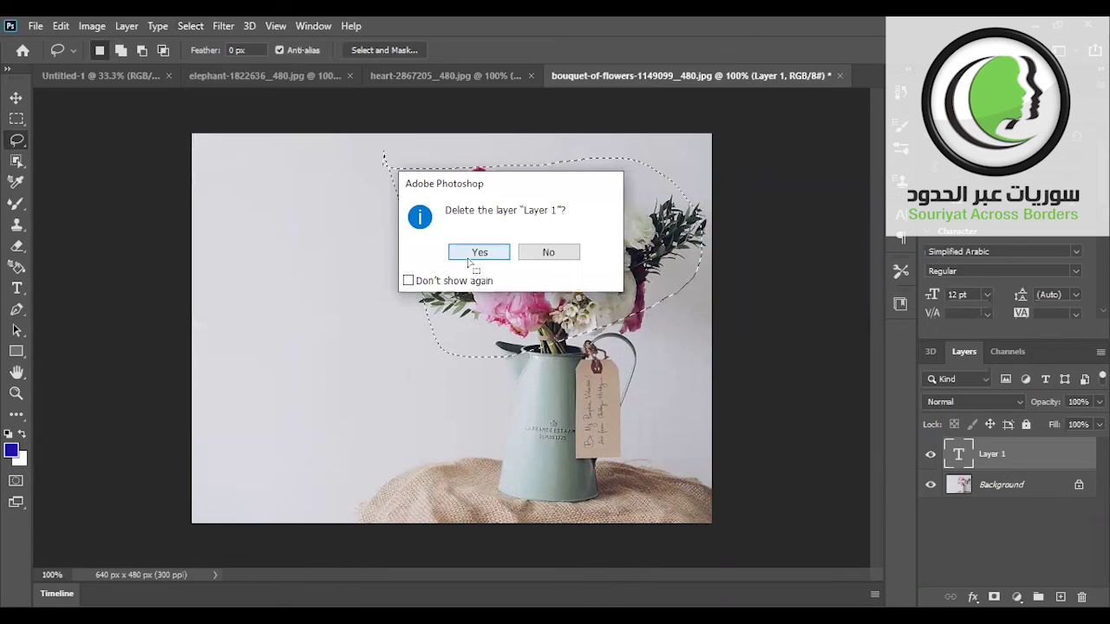
{"action": "left_click", "coordinate": [475, 254]}
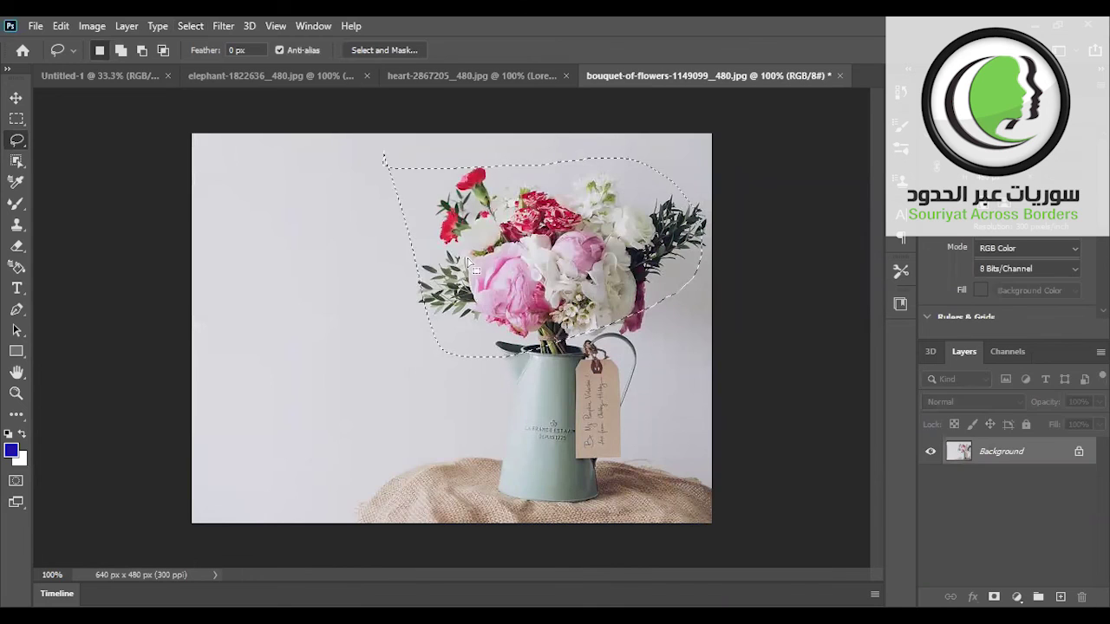
Step: Browse the Select menu, then show the Edit menu's fill commands
{"action": "left_click", "coordinate": [189, 26]}
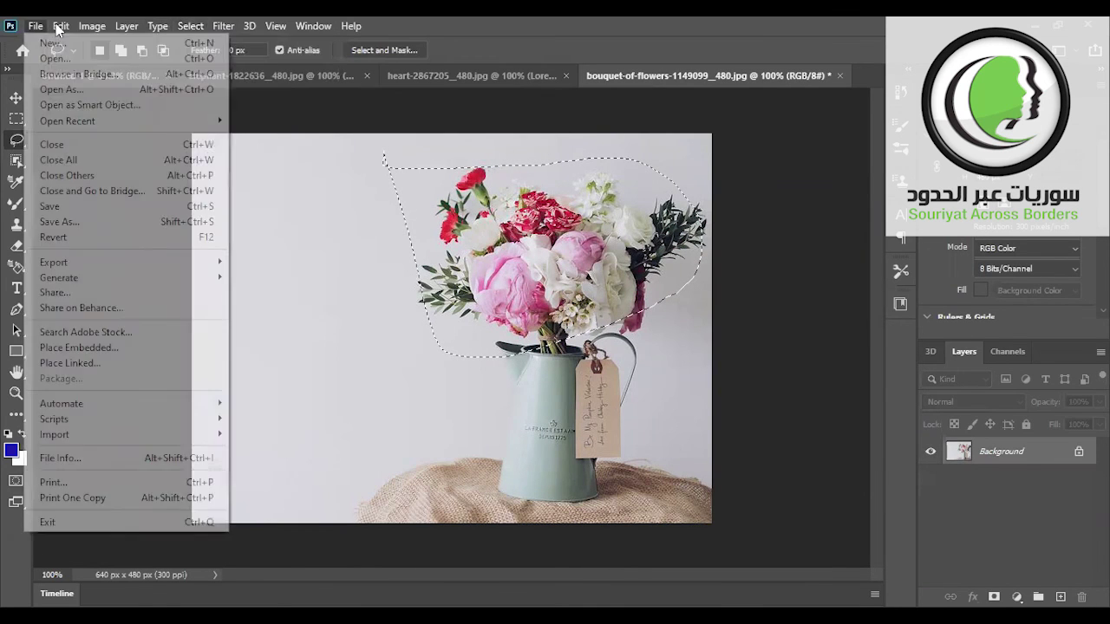
{"action": "left_click", "coordinate": [59, 26]}
{"action": "left_click", "coordinate": [59, 26]}
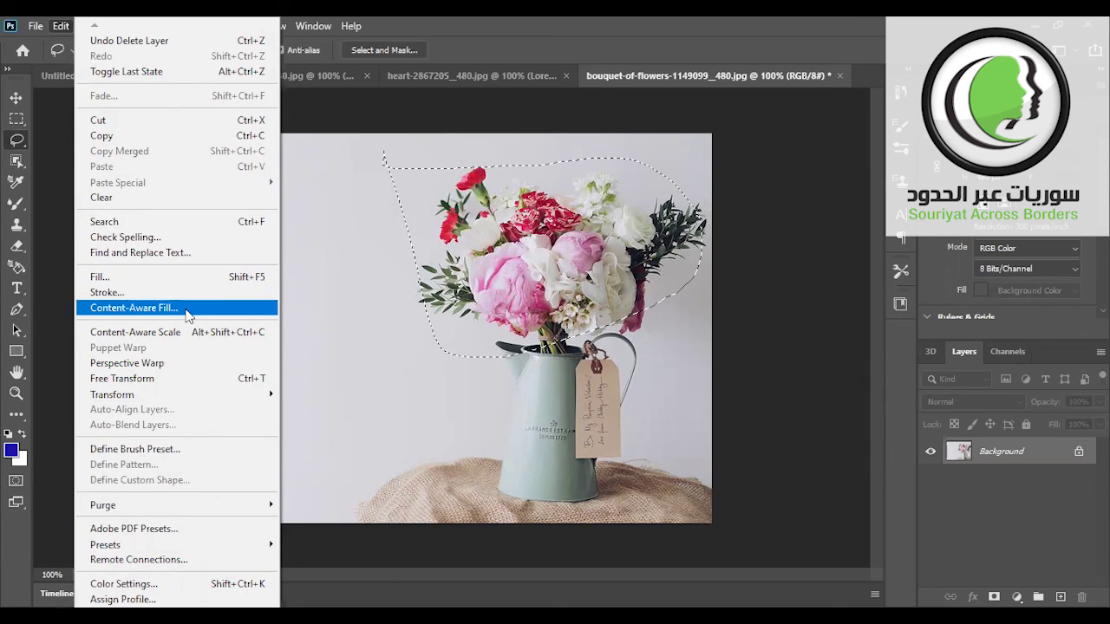
Step: Content-Aware Fill the lasso-selected bouquet away, leaving just the pitcher against the wall
{"action": "left_click", "coordinate": [185, 312]}
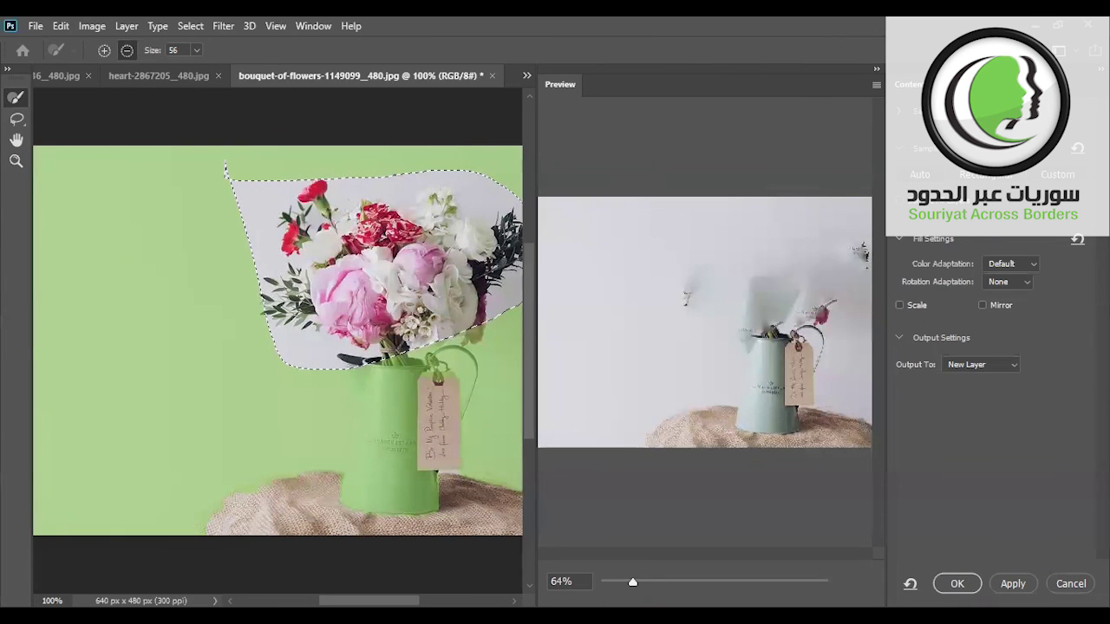
{"action": "left_click", "coordinate": [956, 584]}
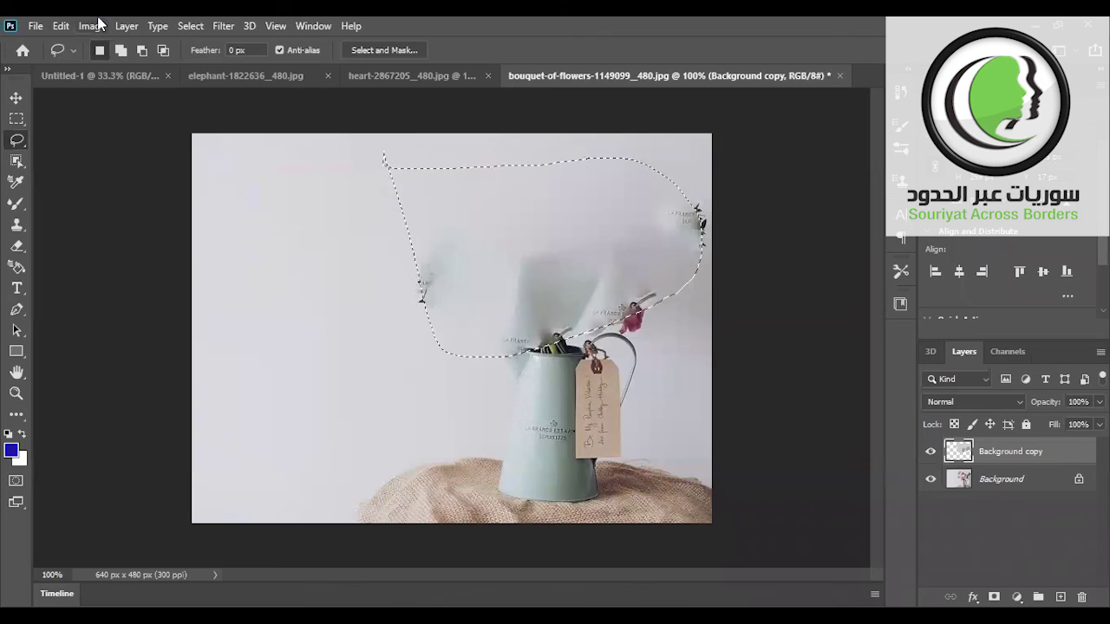
Step: Deselect layers and remove the content-aware-filled Background copy layer so the bouquet returns
{"action": "left_click", "coordinate": [190, 26]}
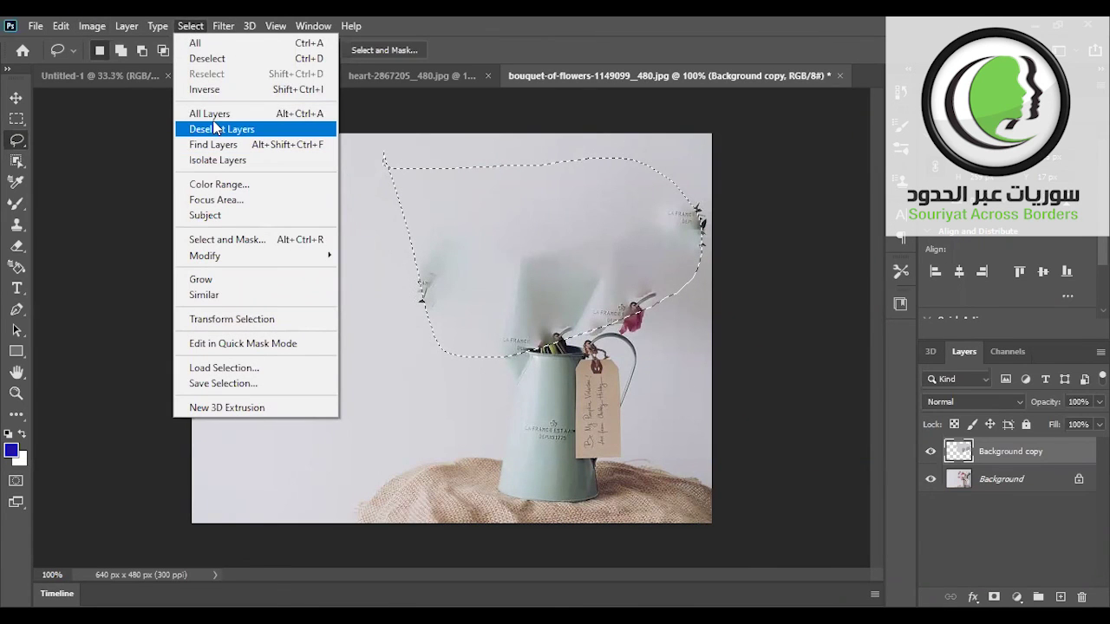
{"action": "left_click", "coordinate": [216, 128]}
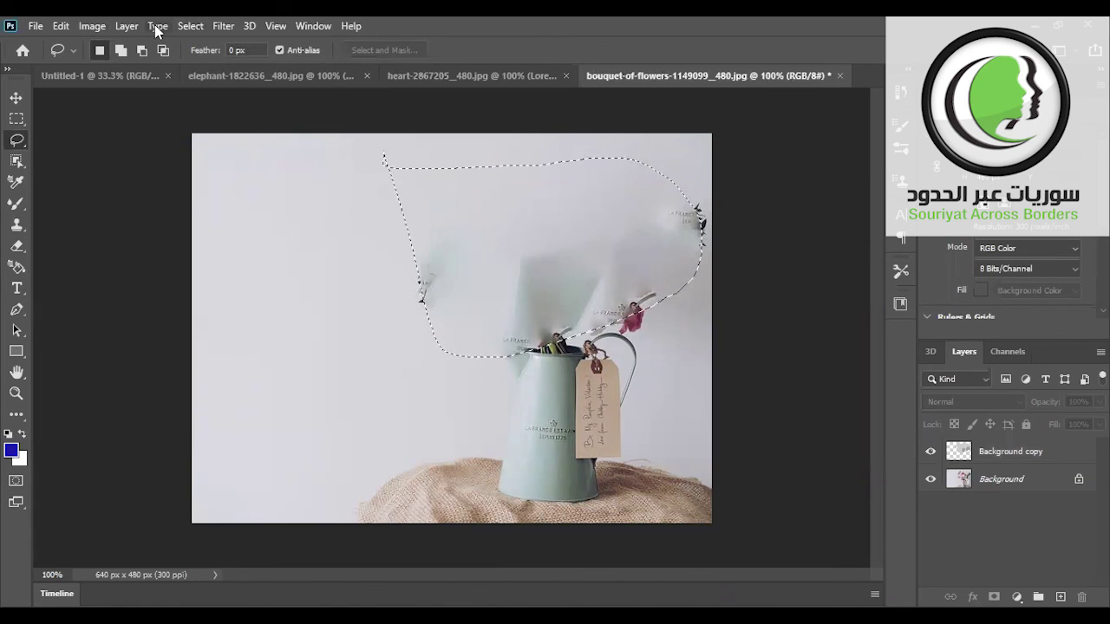
{"action": "left_click", "coordinate": [197, 21]}
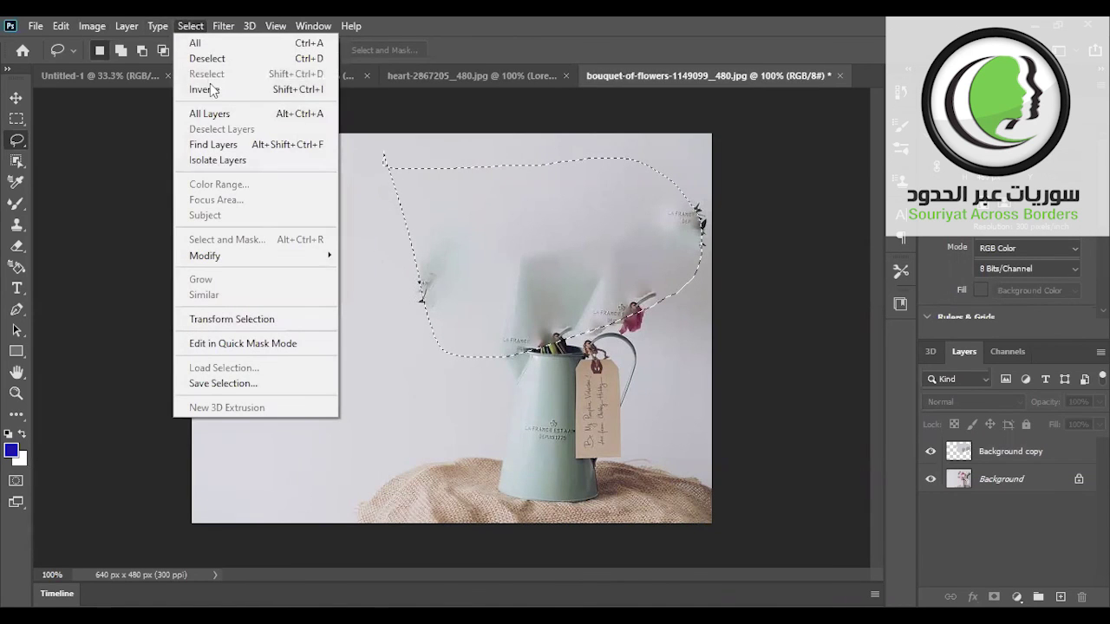
{"action": "left_click", "coordinate": [113, 255]}
{"action": "key", "text": "ctrl+alt+z"}
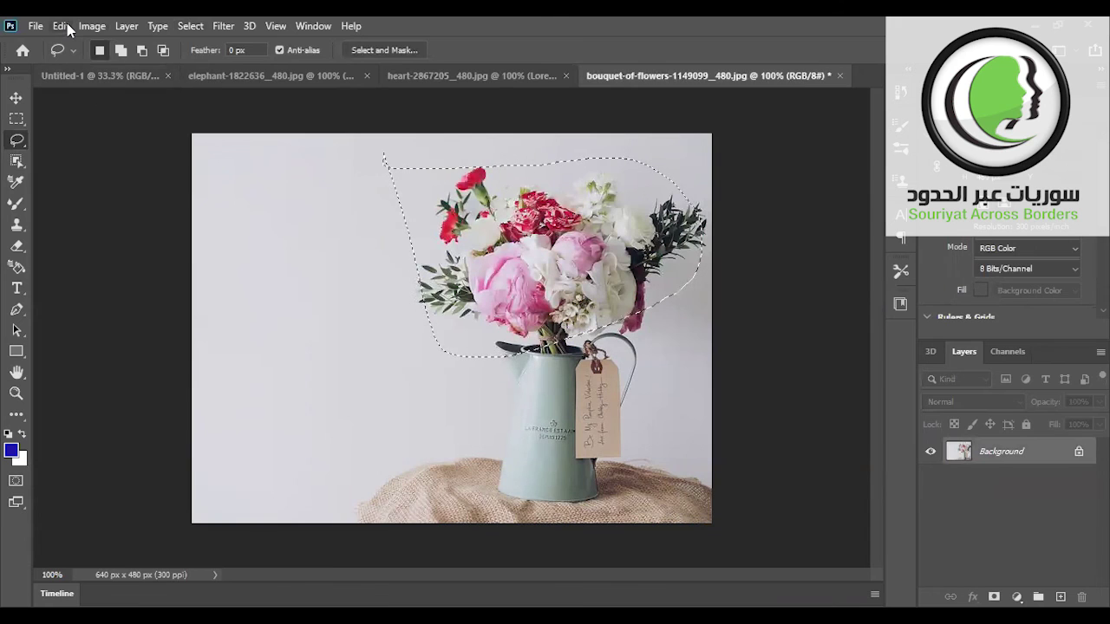
Step: Look through the Edit and Select menus without changes, then switch to the heart-2867205 document
{"action": "left_click", "coordinate": [62, 26]}
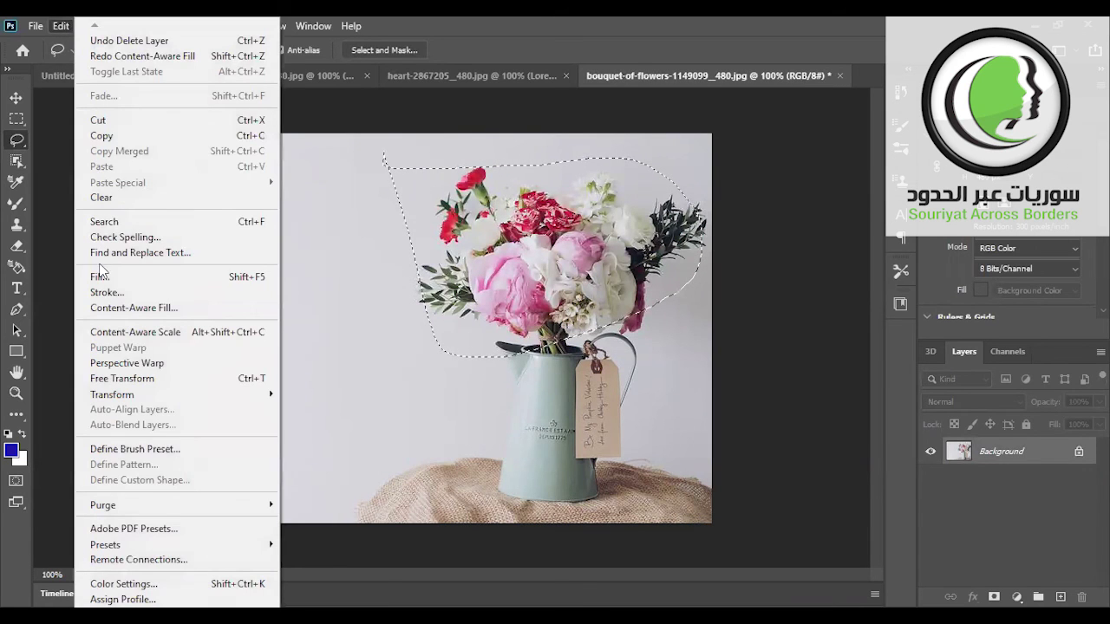
{"action": "left_click", "coordinate": [390, 132]}
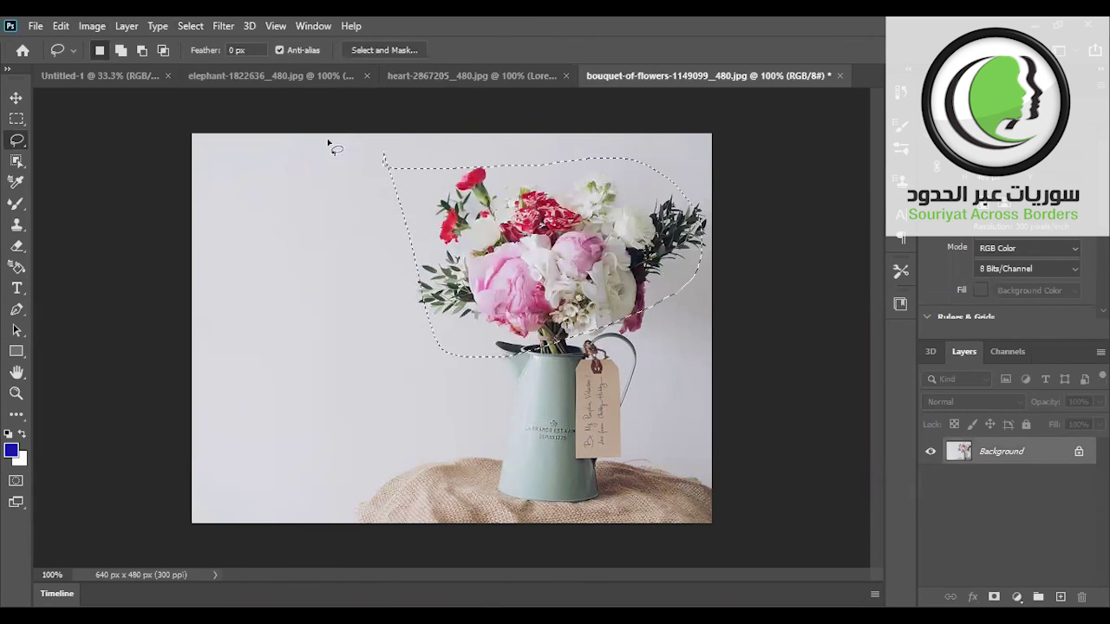
{"action": "left_click", "coordinate": [185, 27]}
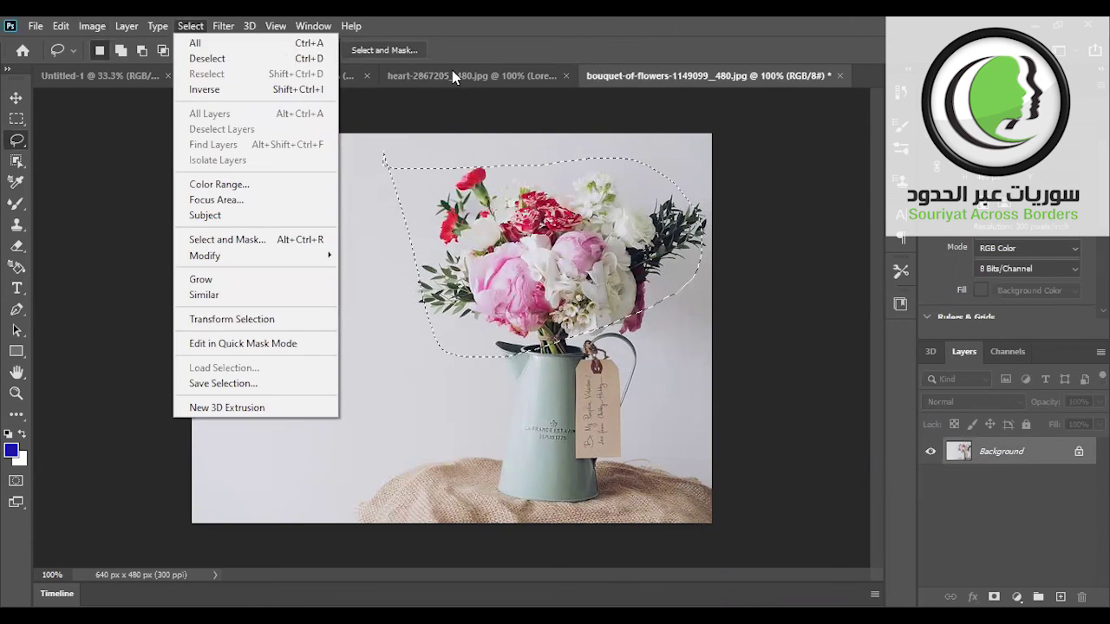
{"action": "left_click", "coordinate": [453, 76]}
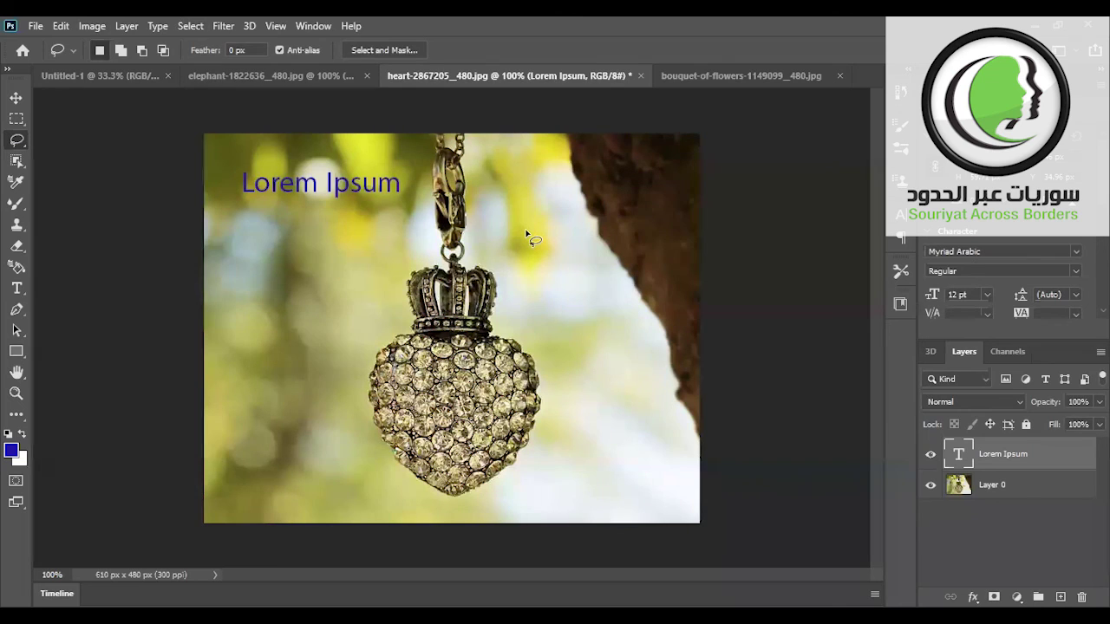
Step: Delete the blue Lorem Ipsum text layer from the heart image, leaving only Layer 0
{"action": "key", "text": "ctrl+t"}
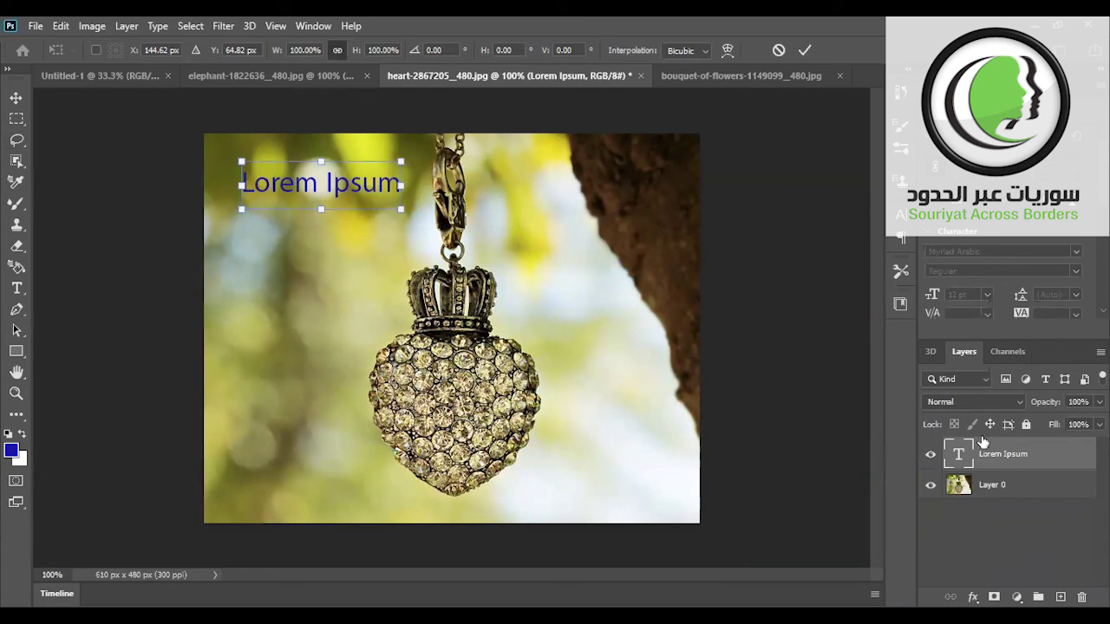
{"action": "key", "text": "Return"}
{"action": "key", "text": "l"}
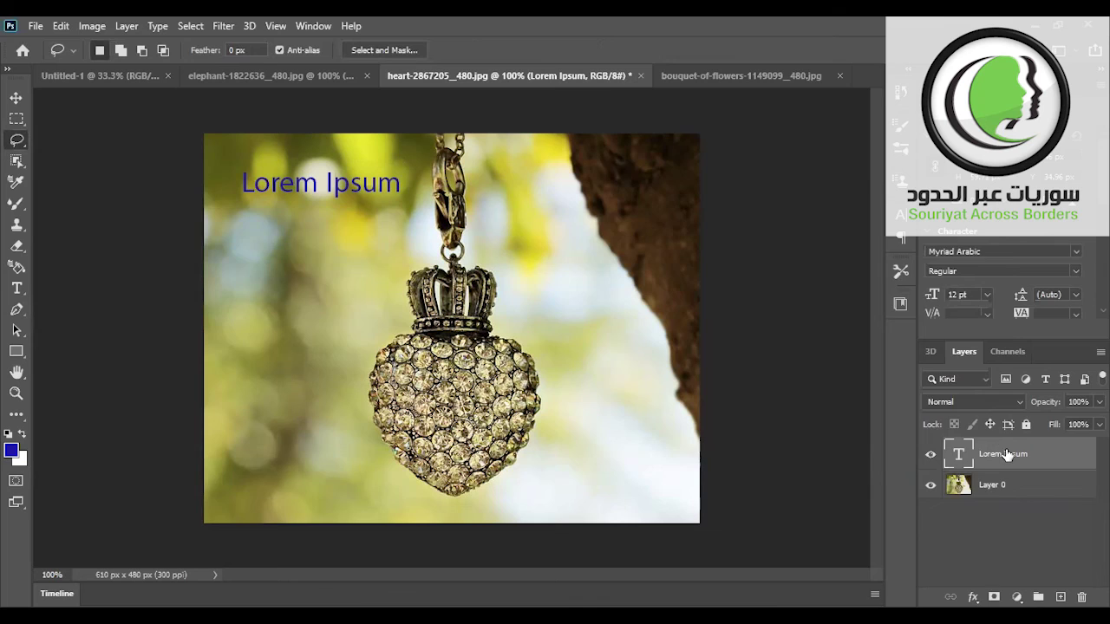
{"action": "right_click", "coordinate": [1003, 446]}
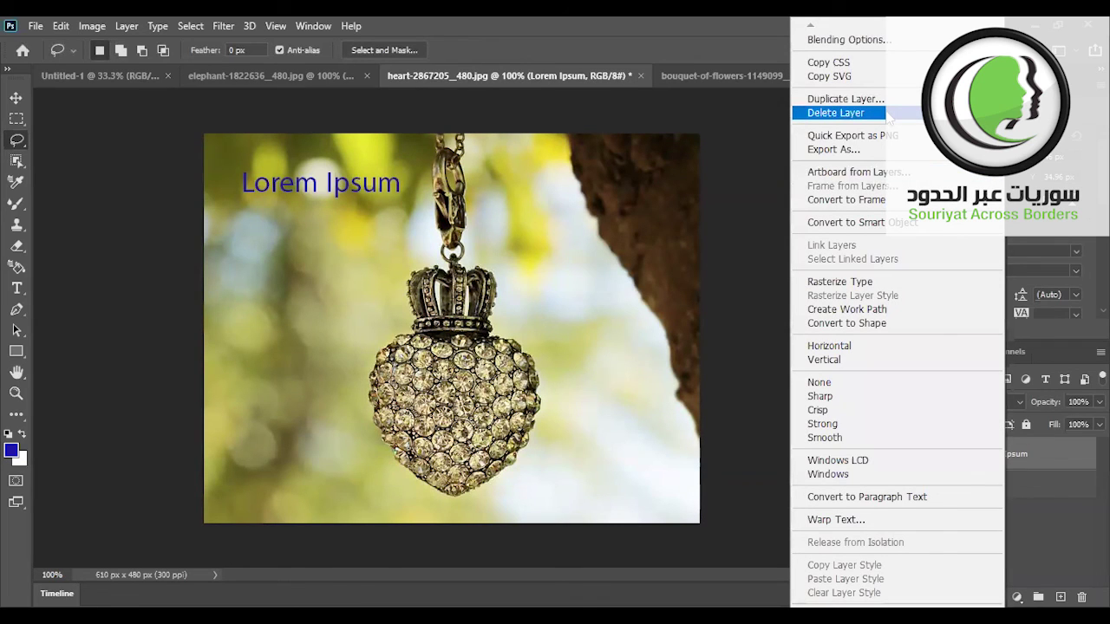
{"action": "left_click", "coordinate": [886, 116]}
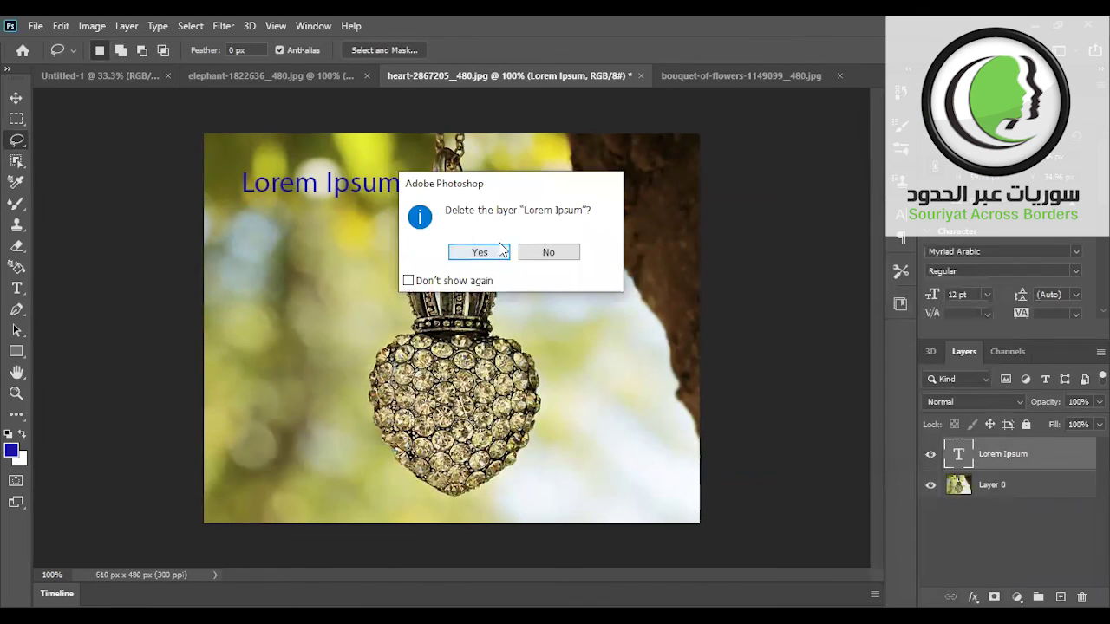
{"action": "left_click", "coordinate": [500, 249]}
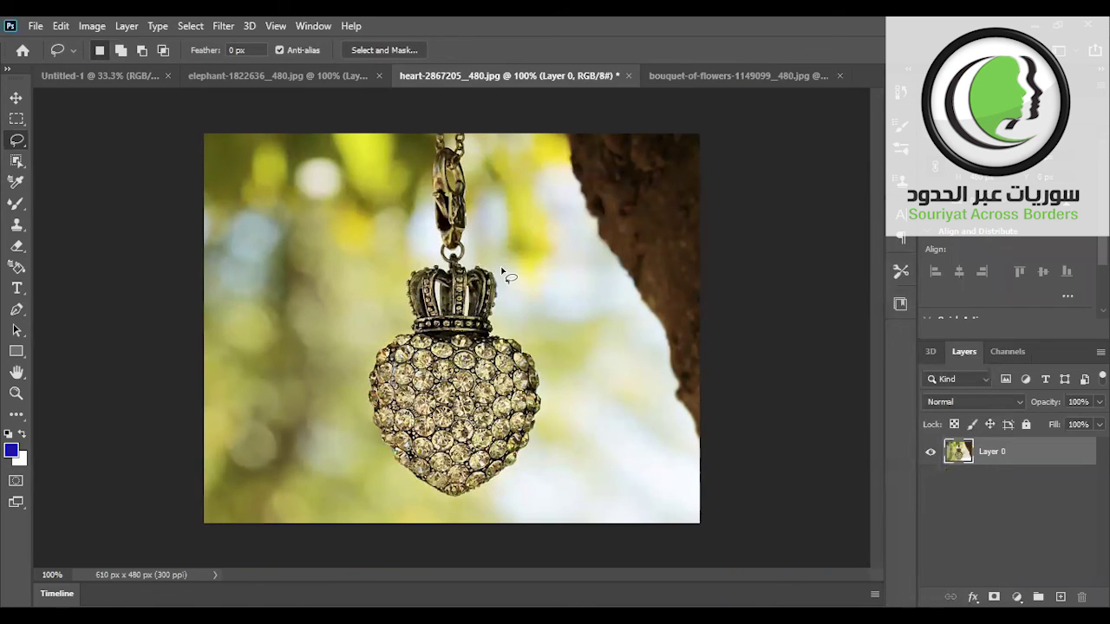
Step: Select the jewelled heart pendant with the Object Selection tool
{"action": "mouse_move", "coordinate": [345, 245]}
{"action": "left_mouse_down"}
{"action": "mouse_move", "coordinate": [512, 304]}
{"action": "mouse_move", "coordinate": [564, 341]}
{"action": "mouse_move", "coordinate": [529, 447]}
{"action": "mouse_move", "coordinate": [301, 409]}
{"action": "mouse_move", "coordinate": [348, 248]}
{"action": "left_mouse_up"}
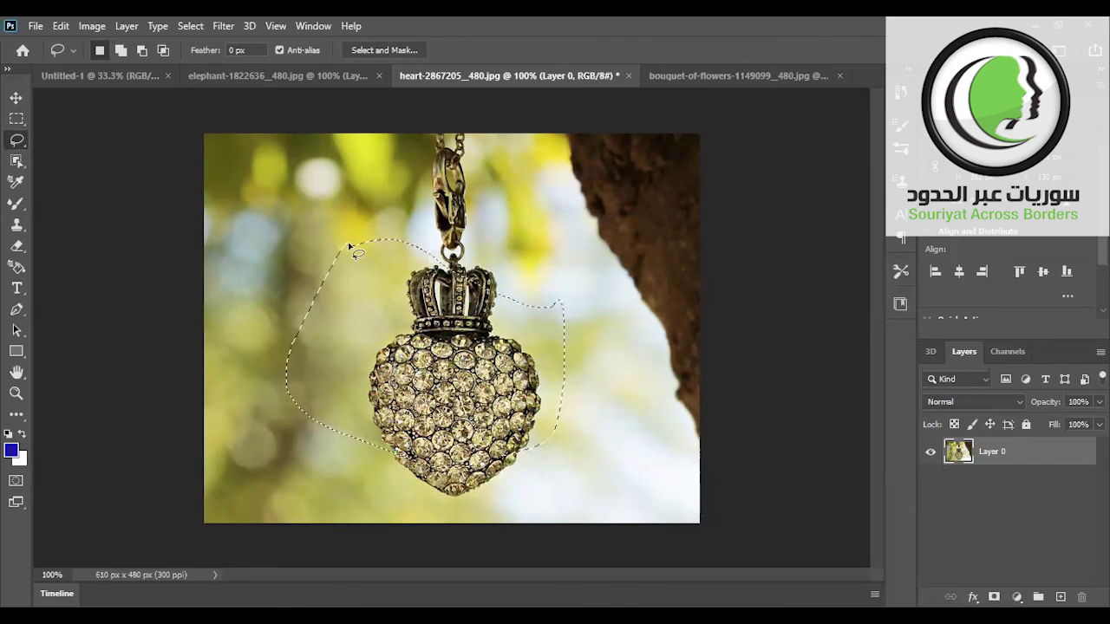
{"action": "key", "text": "ctrl+d"}
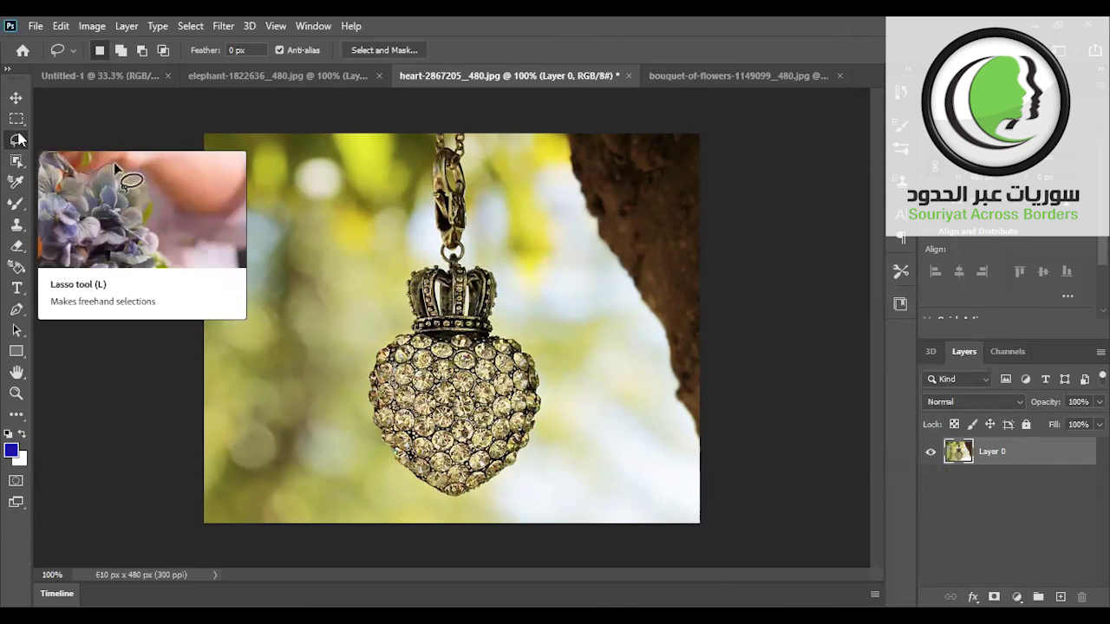
{"action": "left_click", "coordinate": [16, 160]}
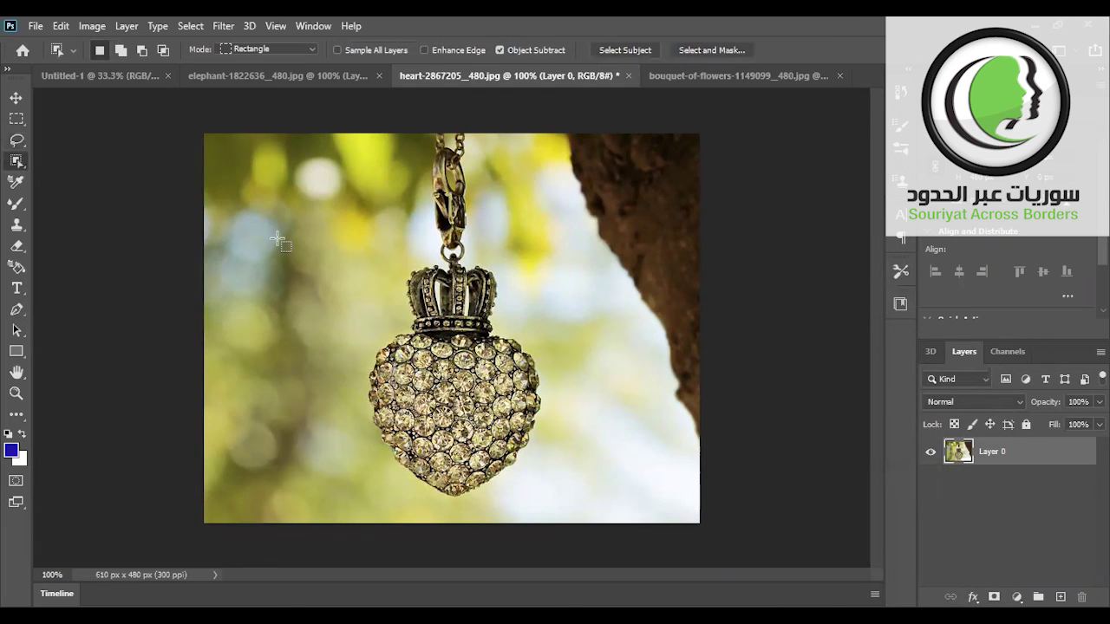
{"action": "left_click_drag", "start_coordinate": [313, 214], "coordinate": [589, 513]}
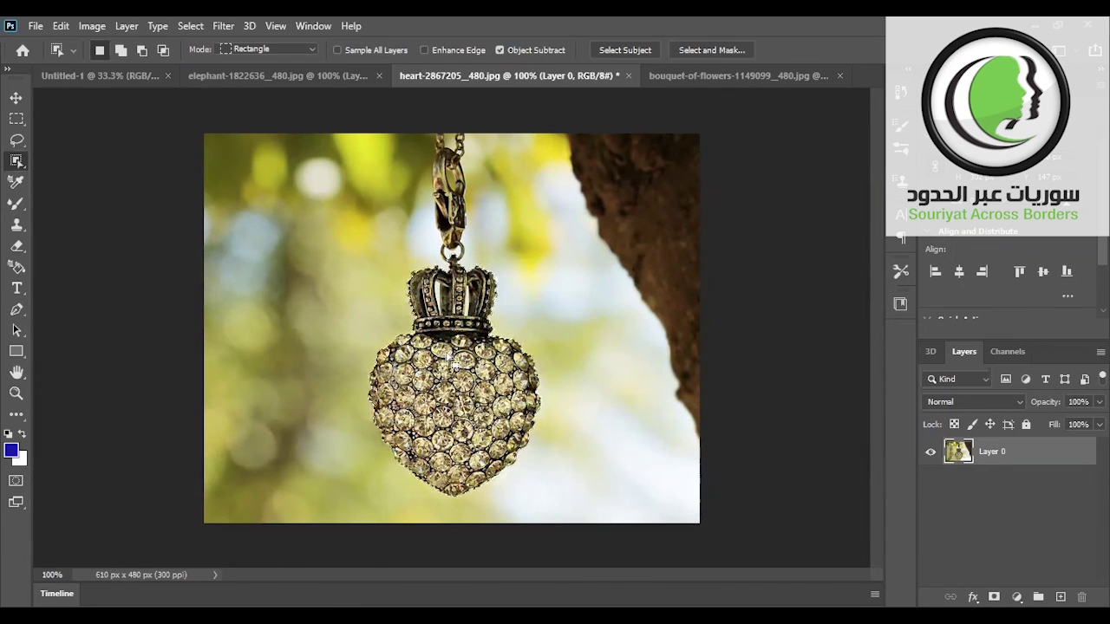
Step: Carry the heart-shaped selection onto the bouquet image, place it left of the bouquet, and enlarge it slightly
{"action": "mouse_move", "coordinate": [429, 373]}
{"action": "left_mouse_down"}
{"action": "mouse_move", "coordinate": [668, 116]}
{"action": "mouse_move", "coordinate": [689, 78]}
{"action": "left_mouse_up"}
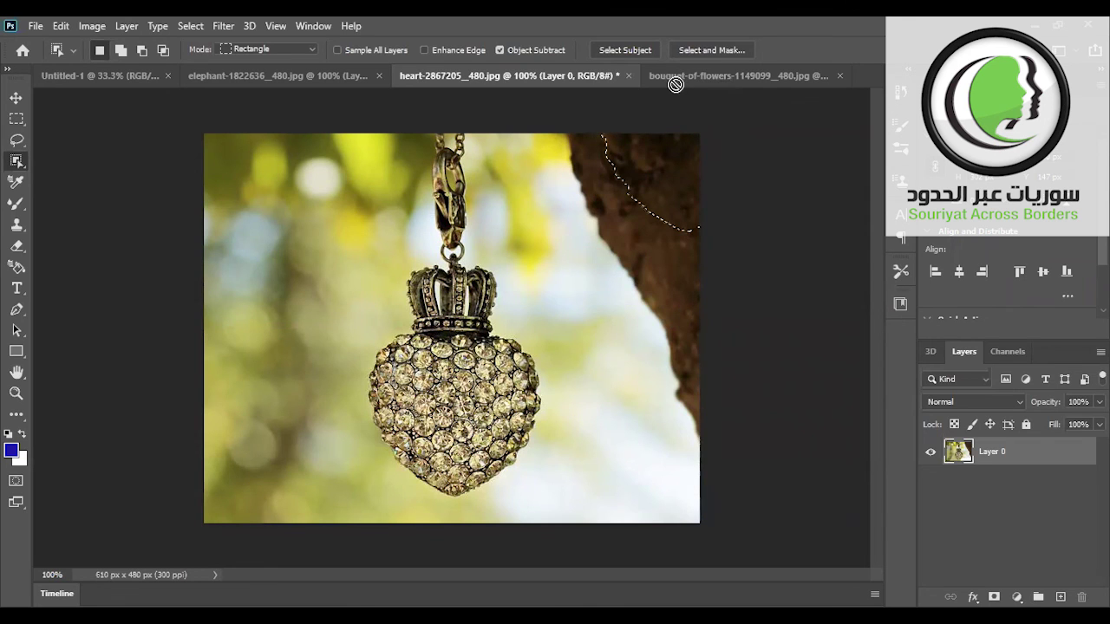
{"action": "left_click", "coordinate": [675, 76]}
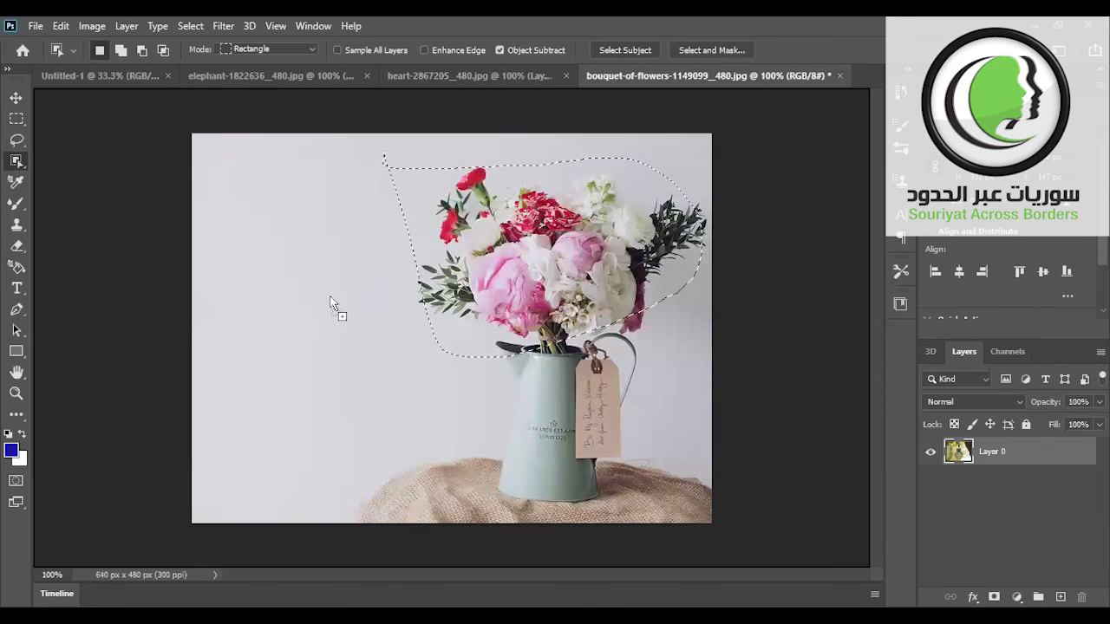
{"action": "left_click_drag", "start_coordinate": [369, 286], "coordinate": [330, 298]}
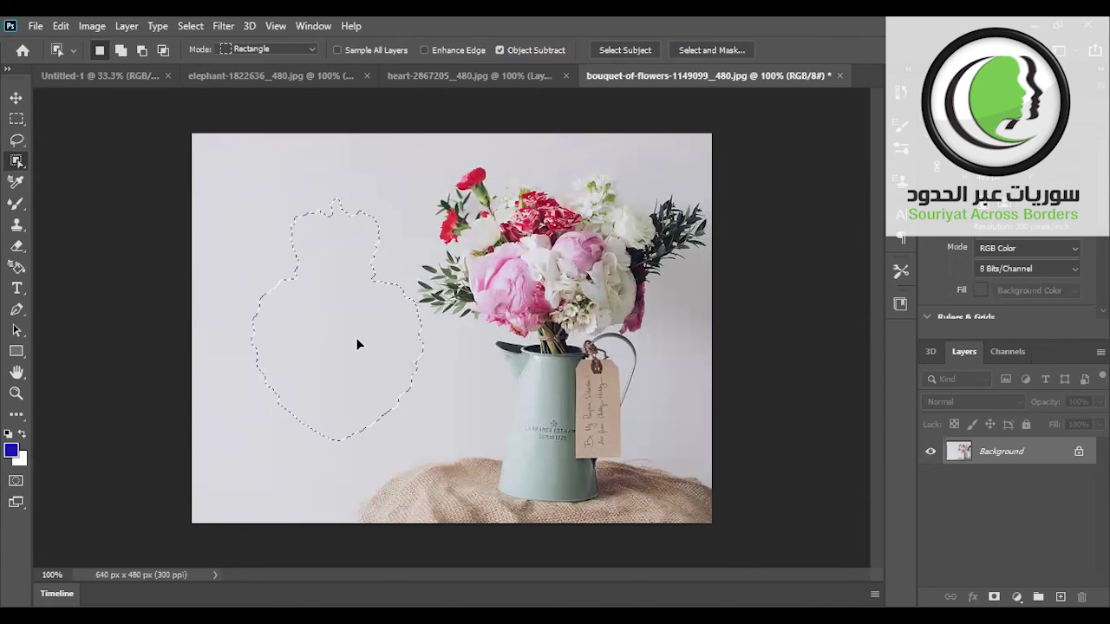
{"action": "key", "text": "ctrl+t"}
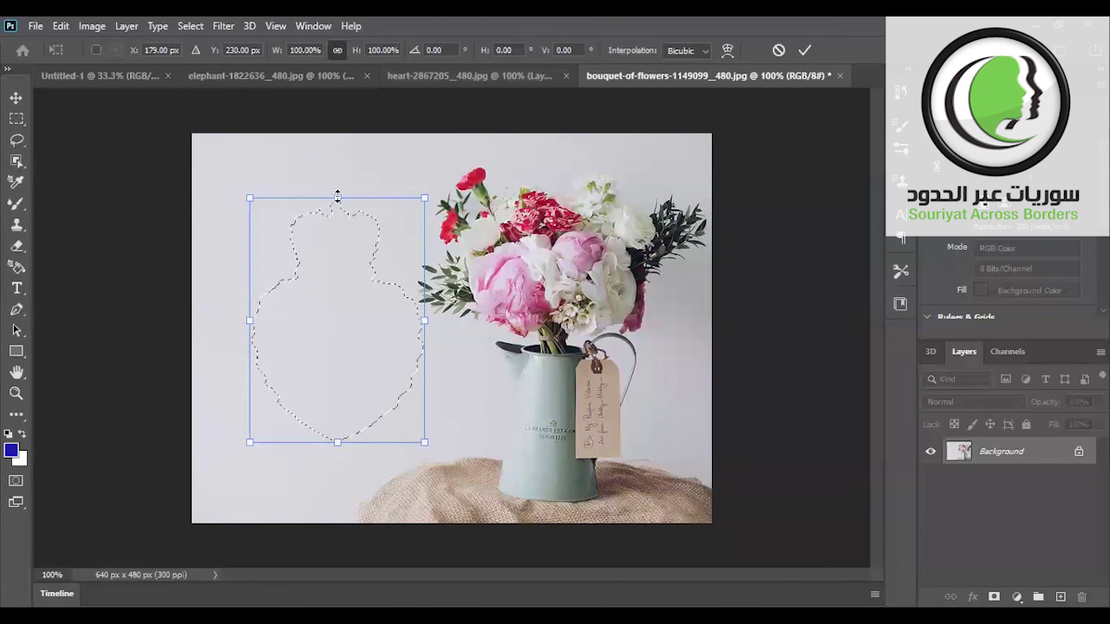
{"action": "left_click_drag", "start_coordinate": [337, 196], "coordinate": [338, 199]}
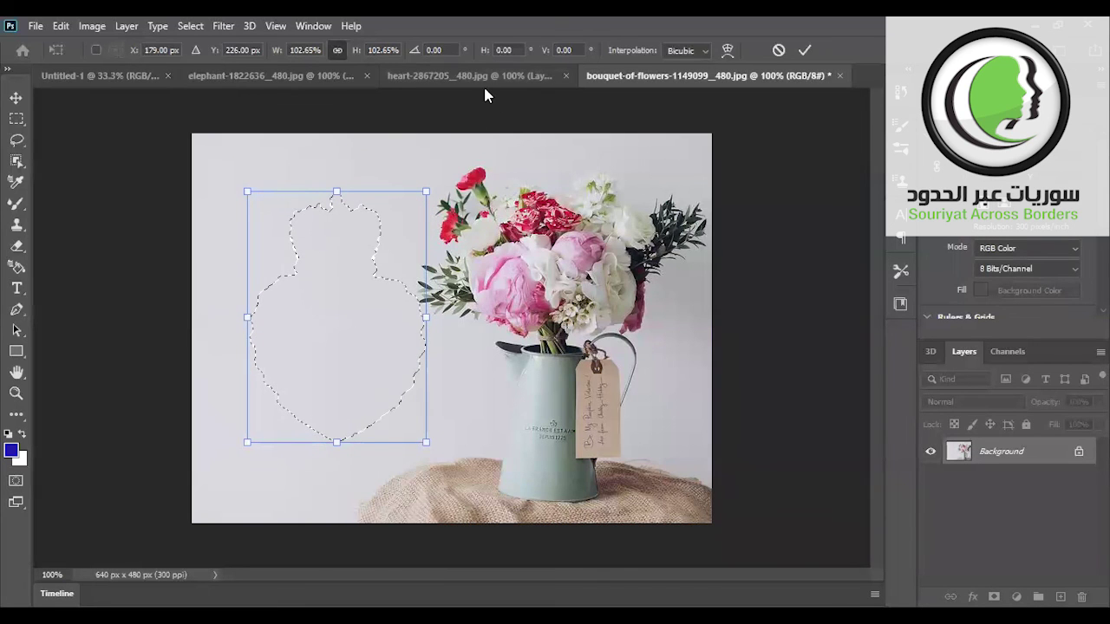
Step: Paste the heart pendant into the heart-shaped selection on a new Layer 1
{"action": "left_click", "coordinate": [484, 84]}
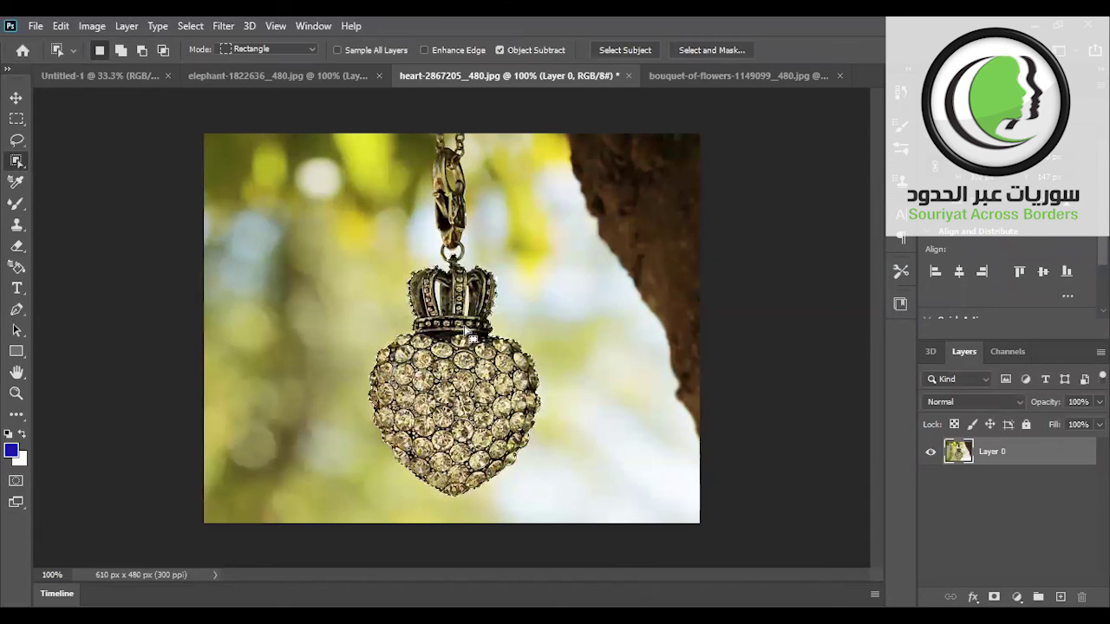
{"action": "left_click", "coordinate": [693, 77]}
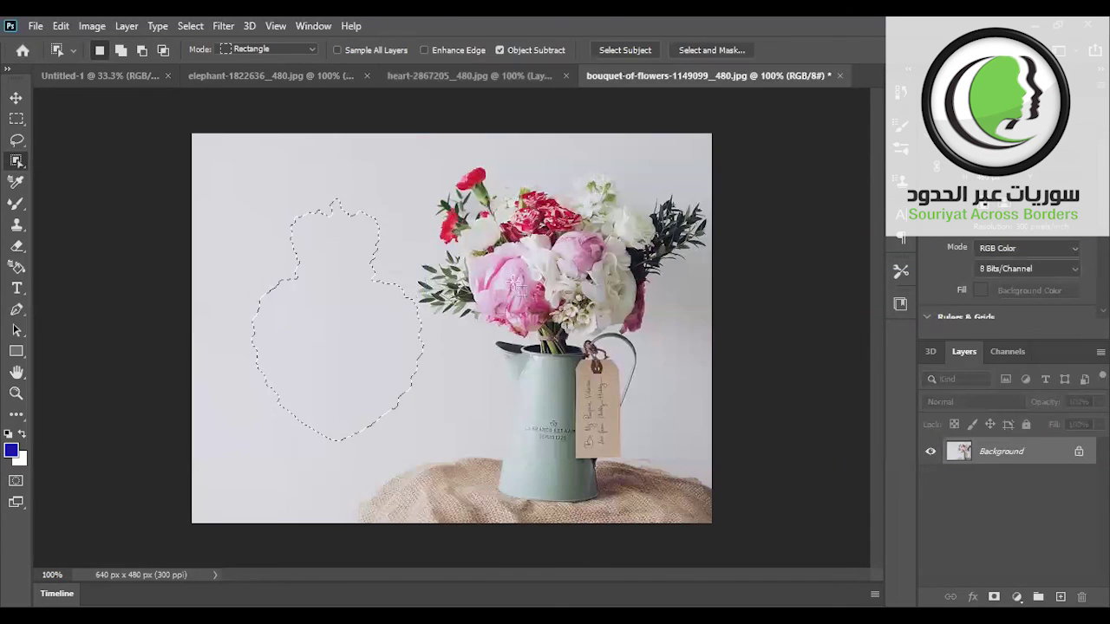
{"action": "key", "text": "ctrl+v"}
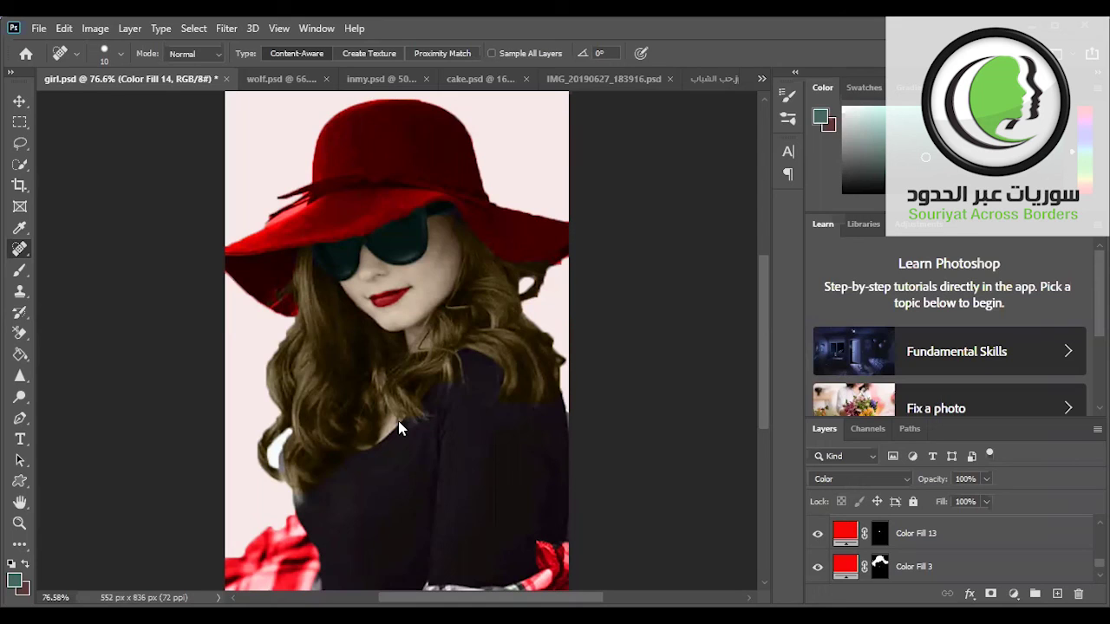
Step: Toggle Color Fill 13 to compare, then hide the Color Fill 9 tint and the red lip colour
{"action": "left_click", "coordinate": [816, 533]}
{"action": "left_click", "coordinate": [816, 533]}
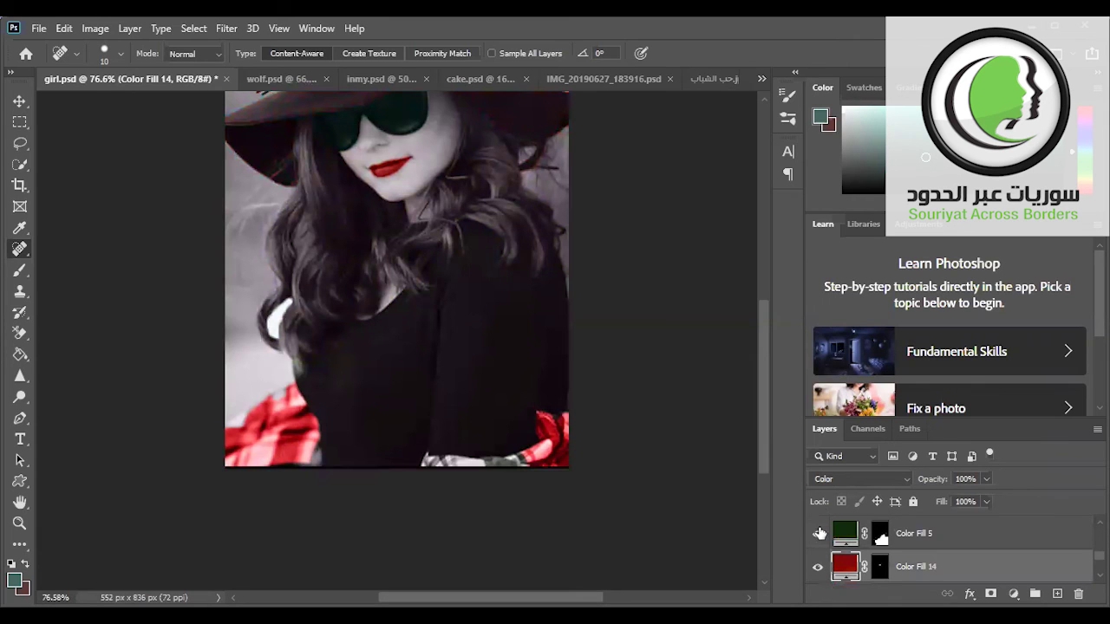
{"action": "left_click", "coordinate": [819, 533]}
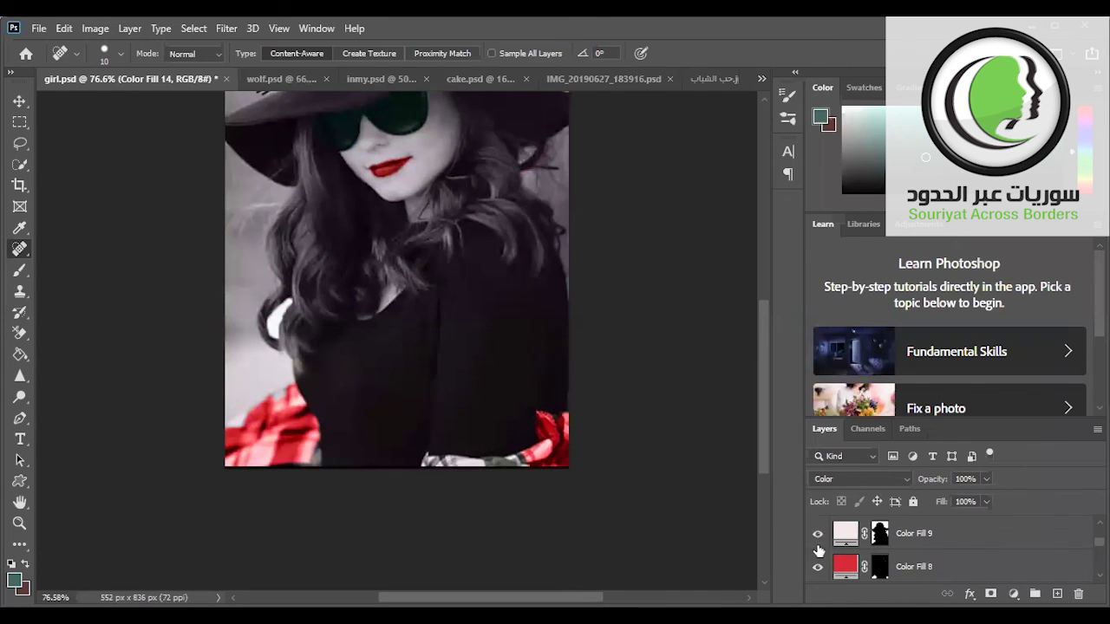
{"action": "left_click", "coordinate": [820, 564]}
{"action": "scroll", "coordinate": [820, 563], "scroll_direction": "up", "scroll_amount": 3}
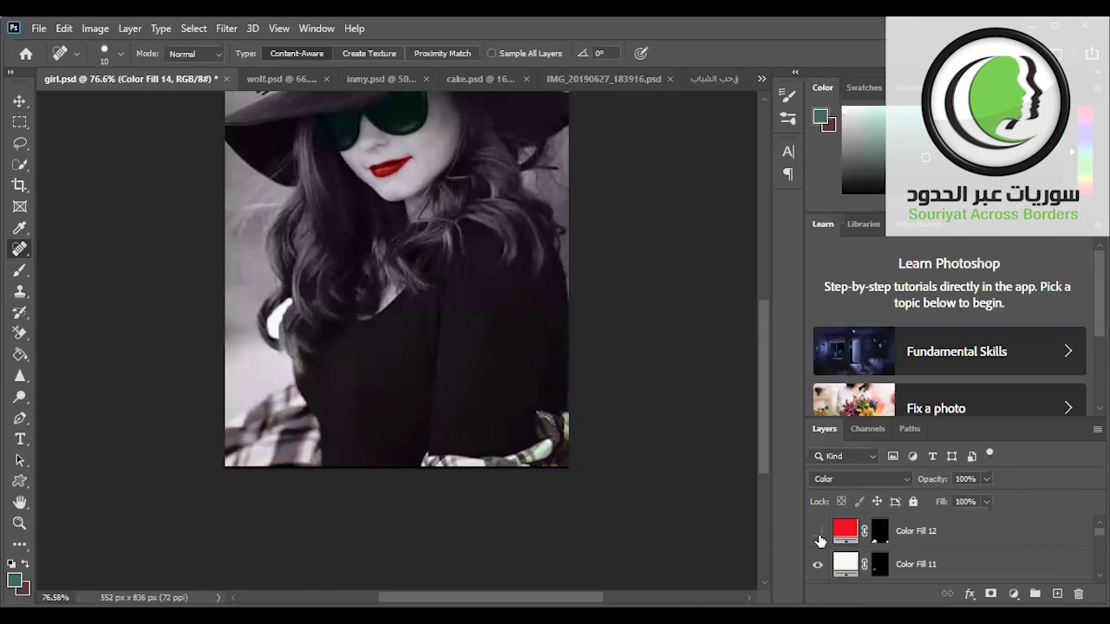
{"action": "scroll", "coordinate": [820, 539], "scroll_direction": "down", "scroll_amount": 5}
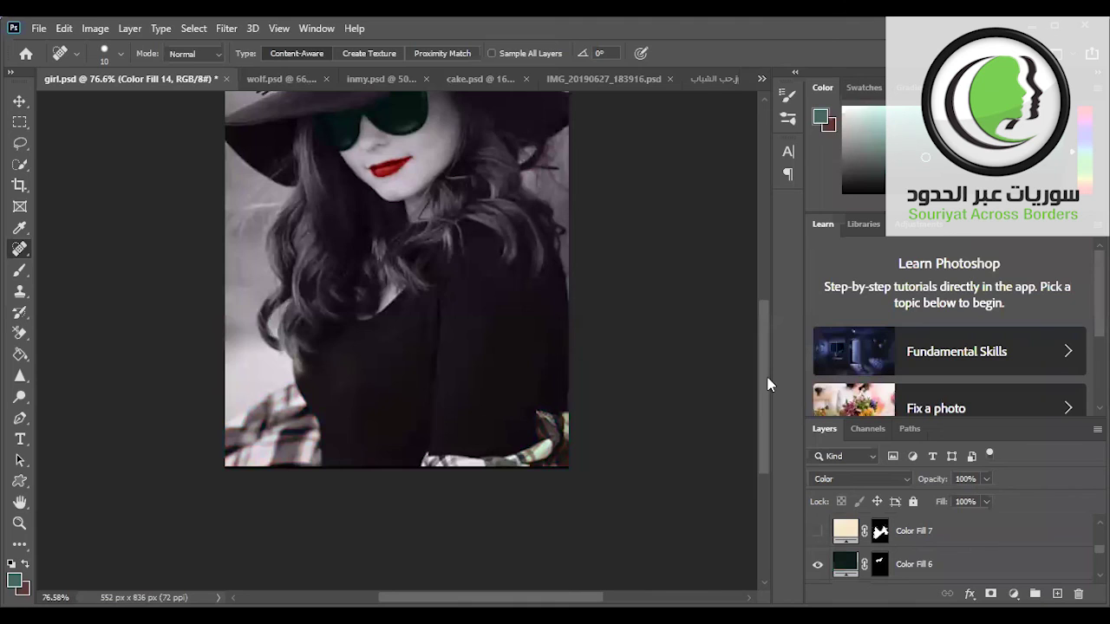
{"action": "key", "text": "ctrl+comma"}
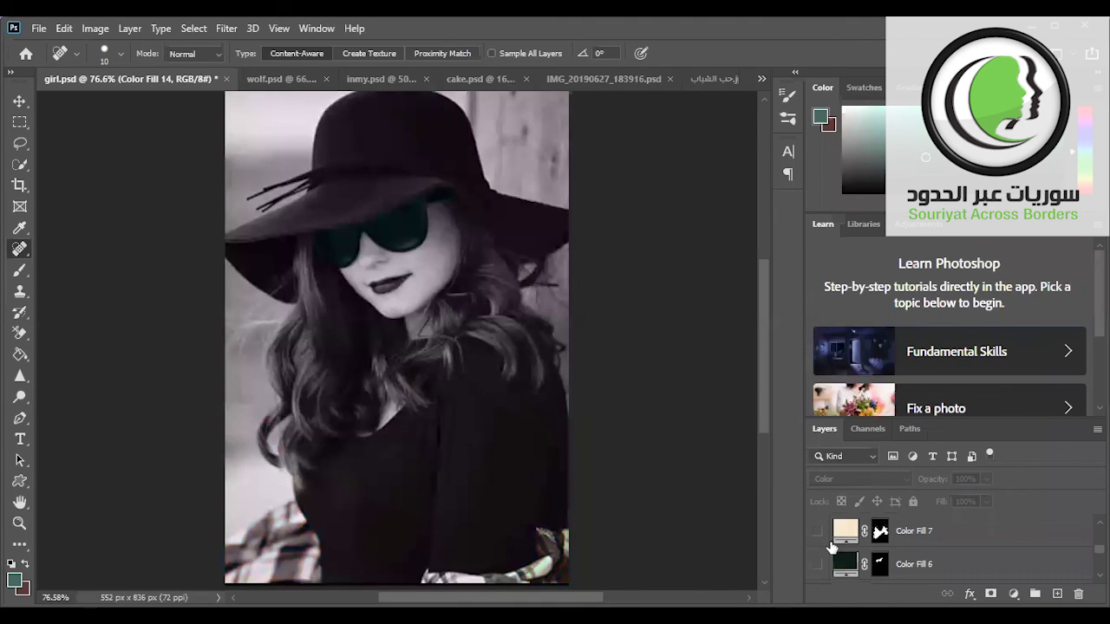
Step: Check wolf.psd, return to the girl photo, and leave Color Fill 5 shown
{"action": "left_click", "coordinate": [818, 532]}
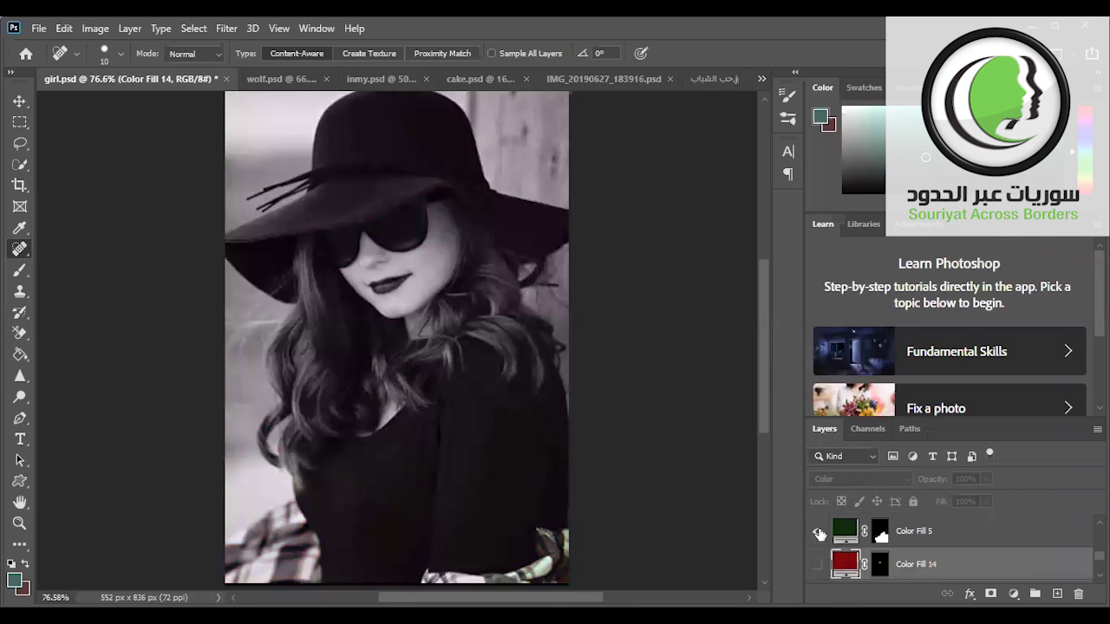
{"action": "left_click", "coordinate": [820, 533]}
{"action": "scroll", "coordinate": [820, 534], "scroll_direction": "down", "scroll_amount": 5}
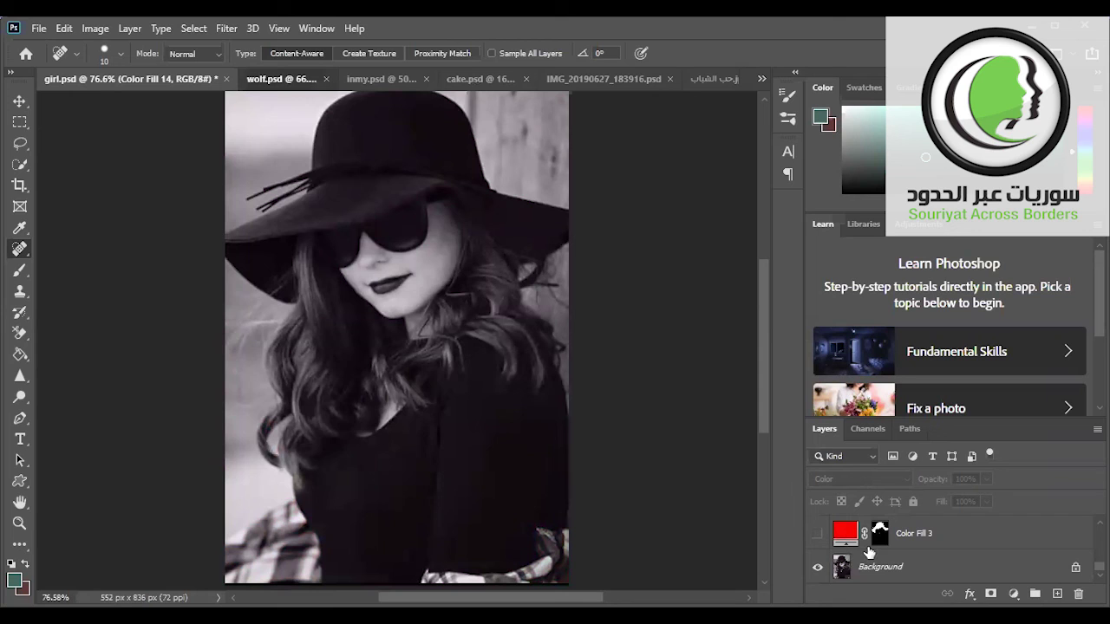
{"action": "key", "text": "ctrl+Tab"}
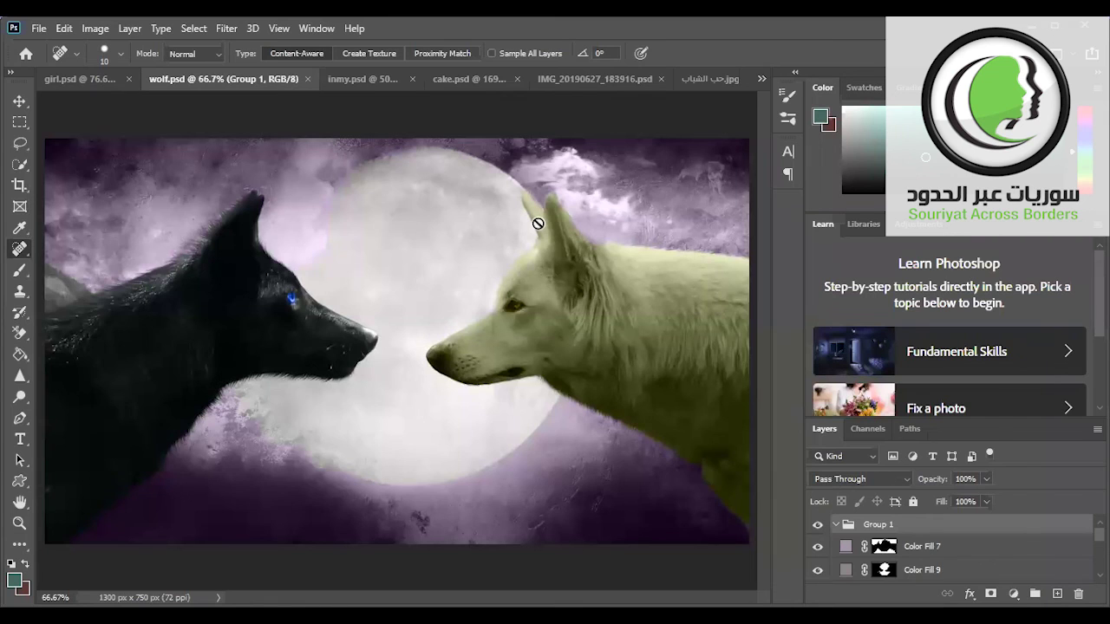
{"action": "key", "text": "ctrl+shift+Tab"}
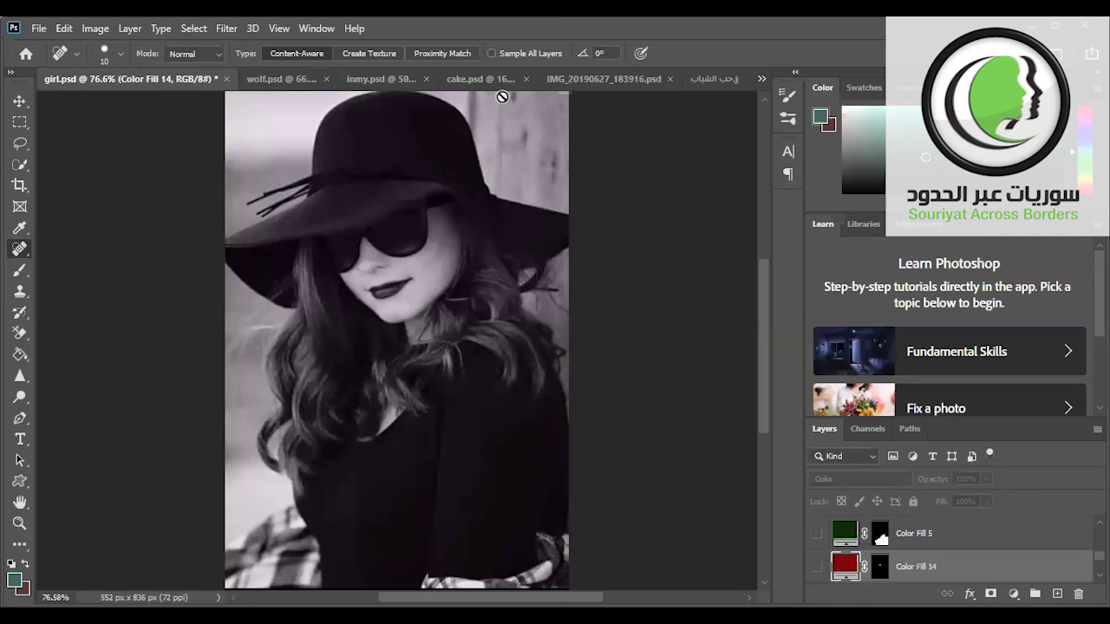
{"action": "left_click", "coordinate": [821, 533]}
{"action": "right_click", "coordinate": [830, 520]}
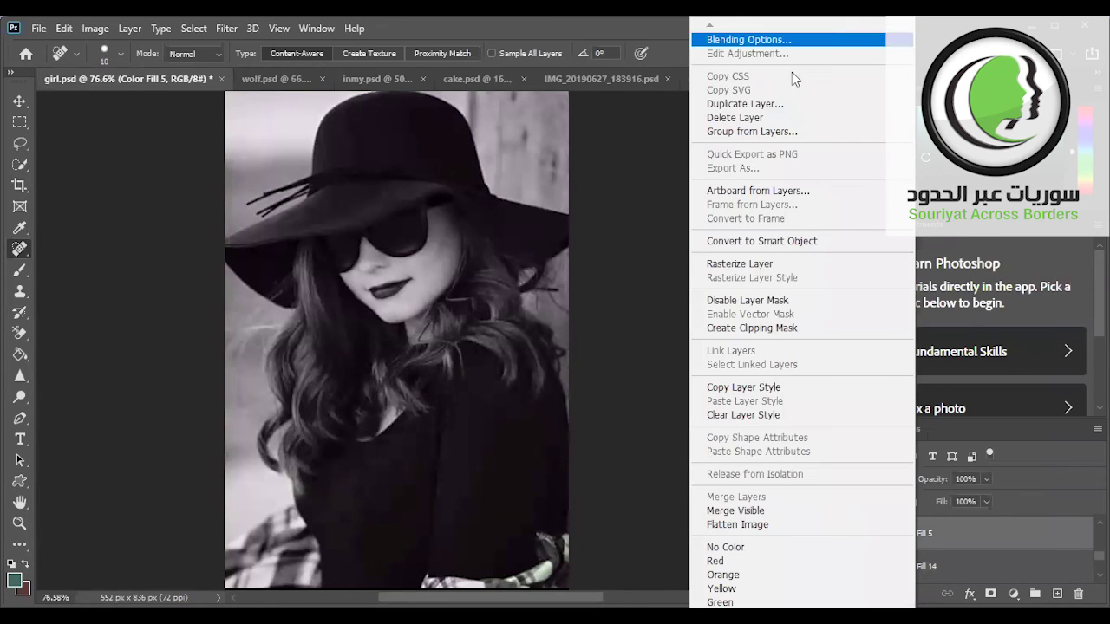
{"action": "left_click", "coordinate": [911, 483]}
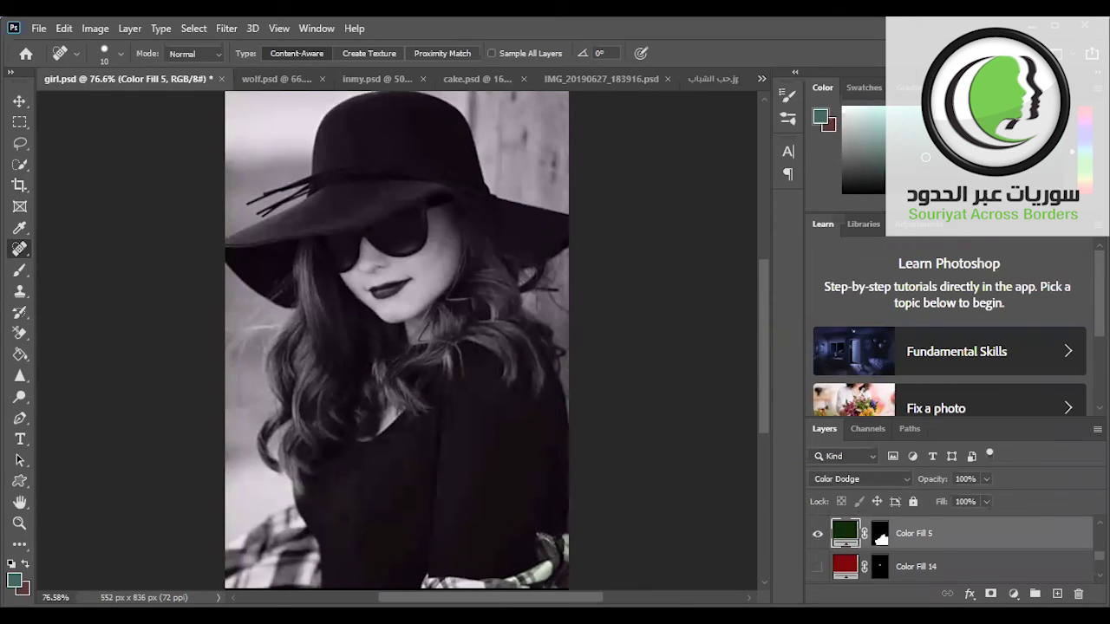
{"action": "left_click", "coordinate": [863, 478]}
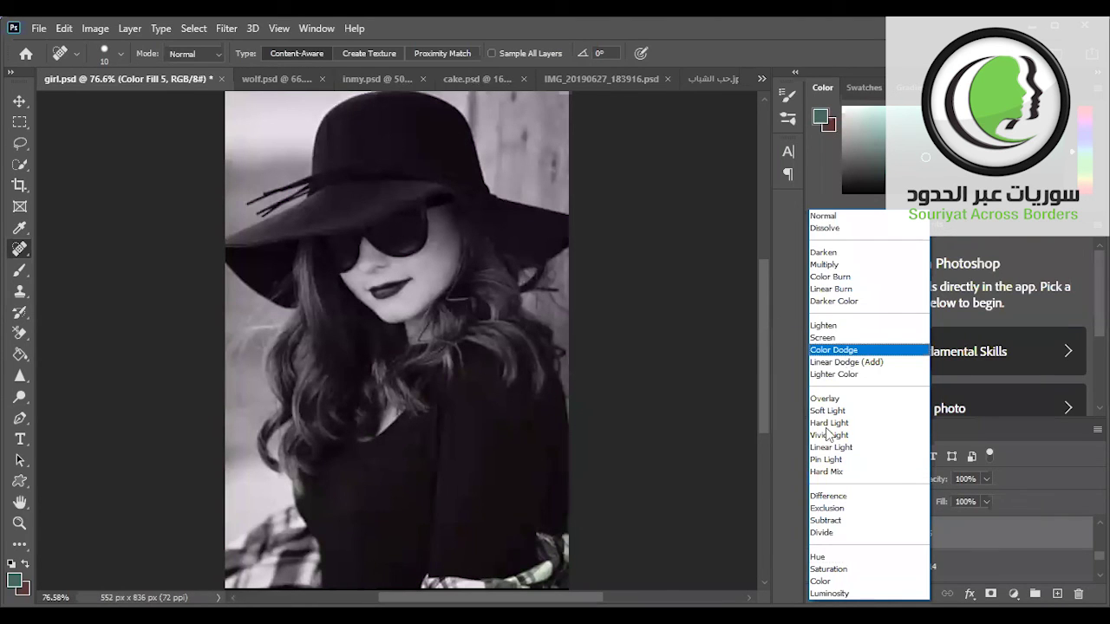
{"action": "key", "text": "Up"}
{"action": "key", "text": "Up"}
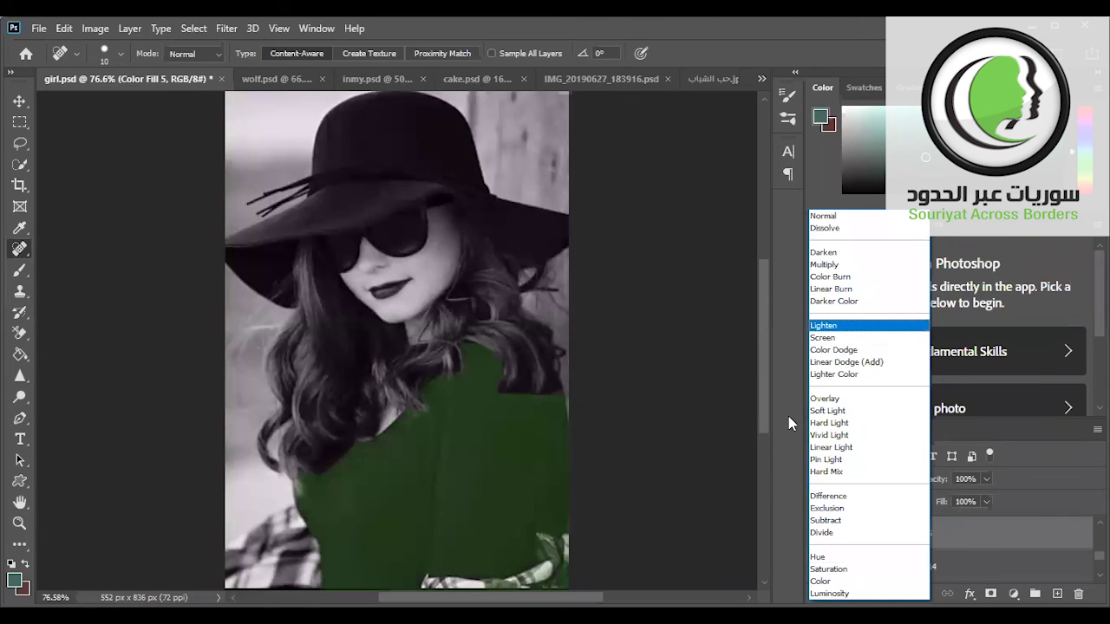
{"action": "key", "text": "Down"}
{"action": "key", "text": "Down"}
{"action": "key", "text": "Down"}
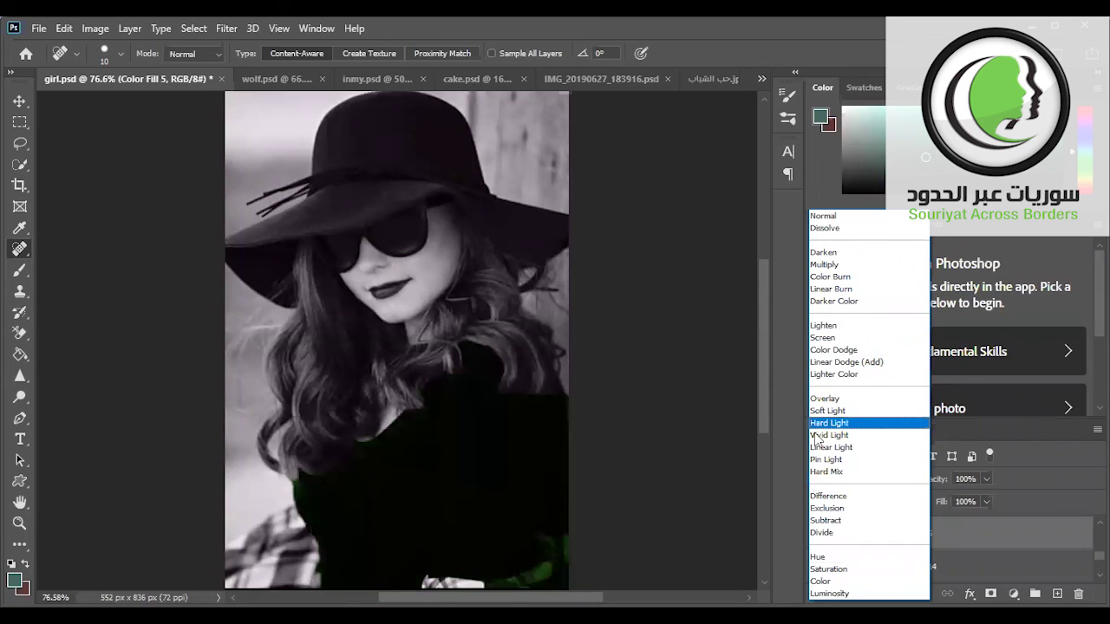
{"action": "key", "text": "Up"}
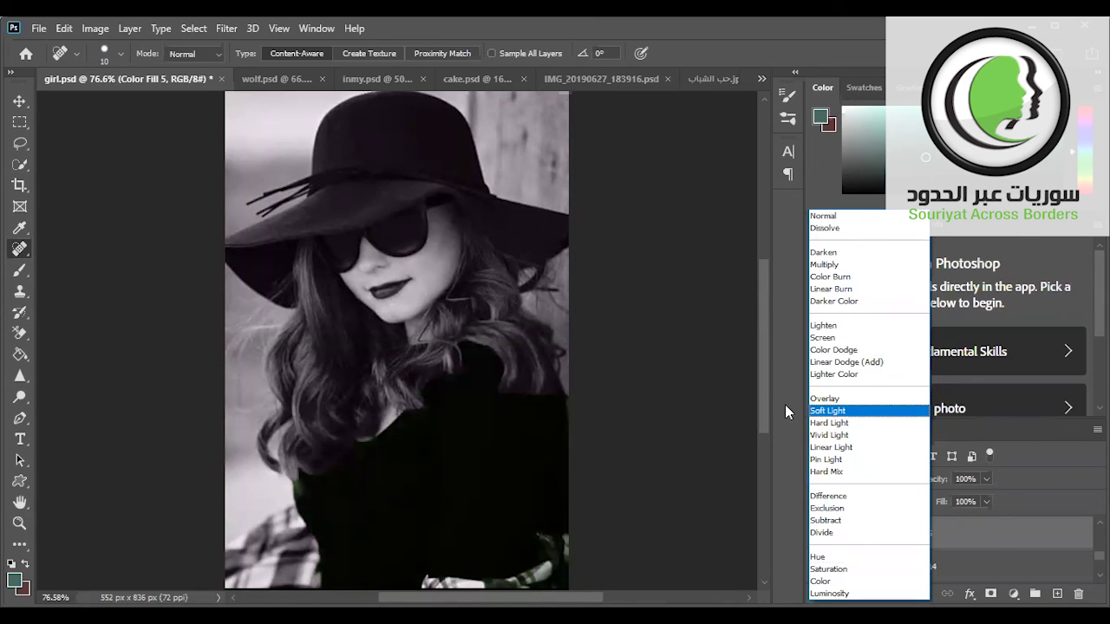
{"action": "key", "text": "Up"}
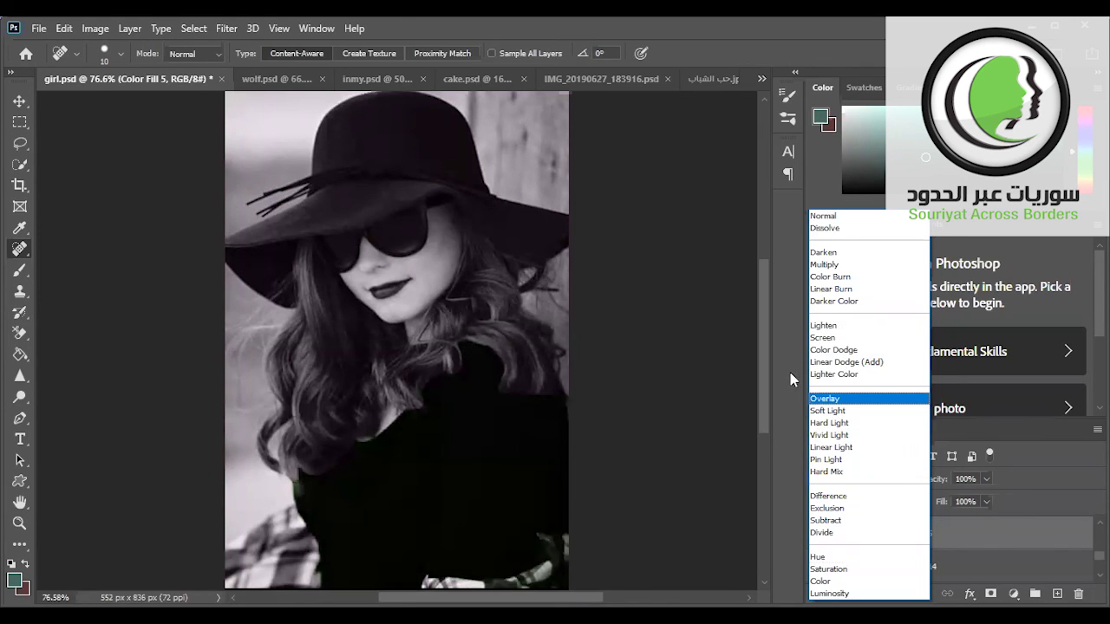
{"action": "key", "text": "Up"}
{"action": "key", "text": "Up"}
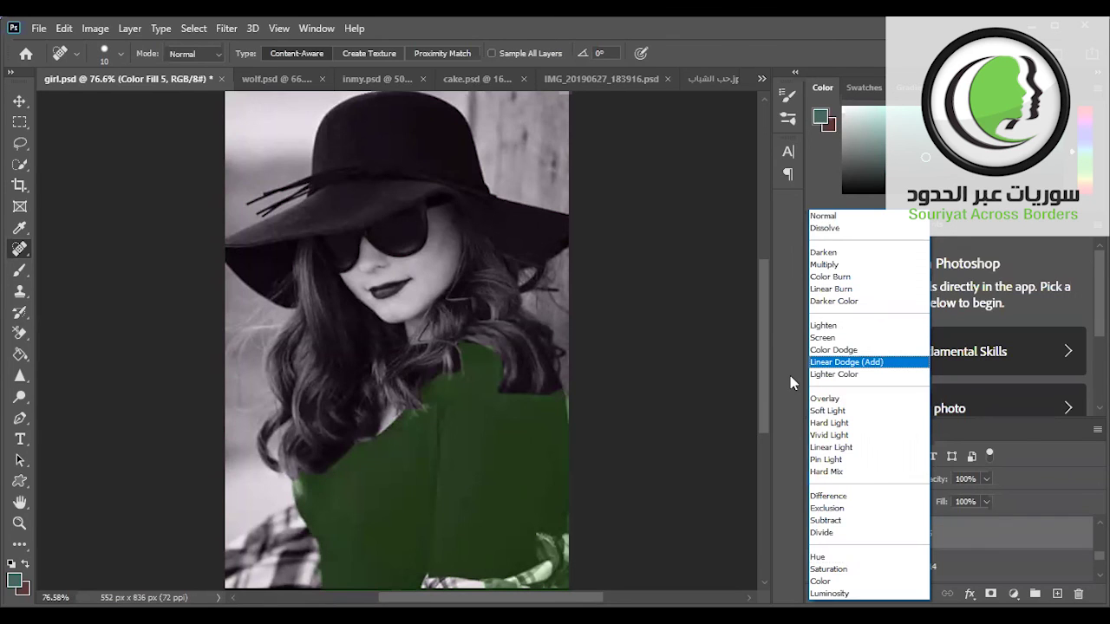
{"action": "left_click", "coordinate": [806, 542]}
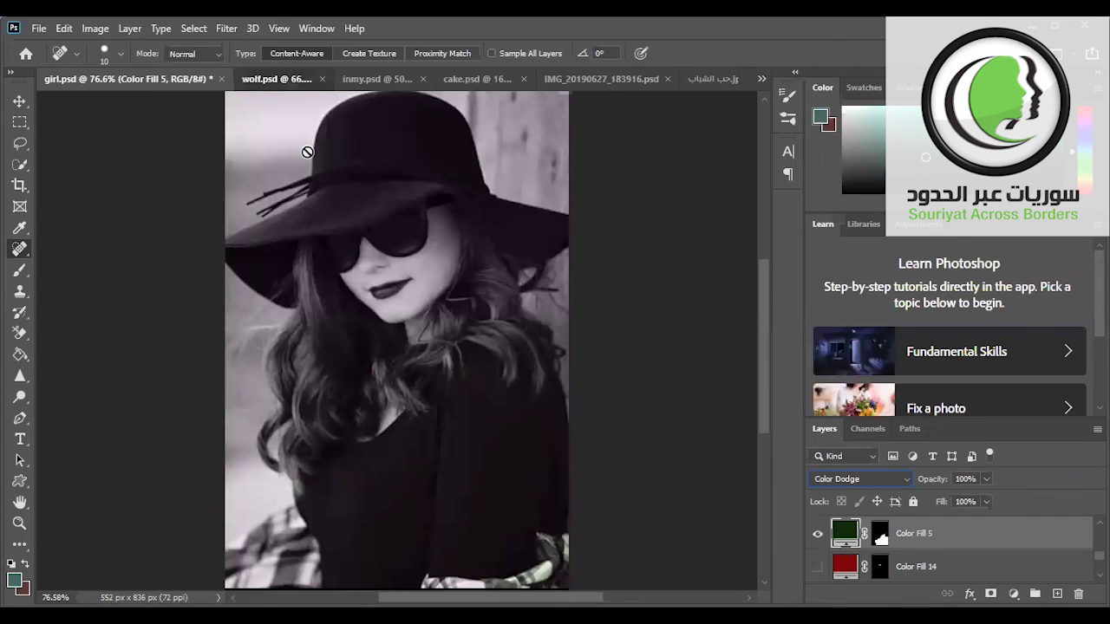
{"action": "key", "text": "ctrl+Tab"}
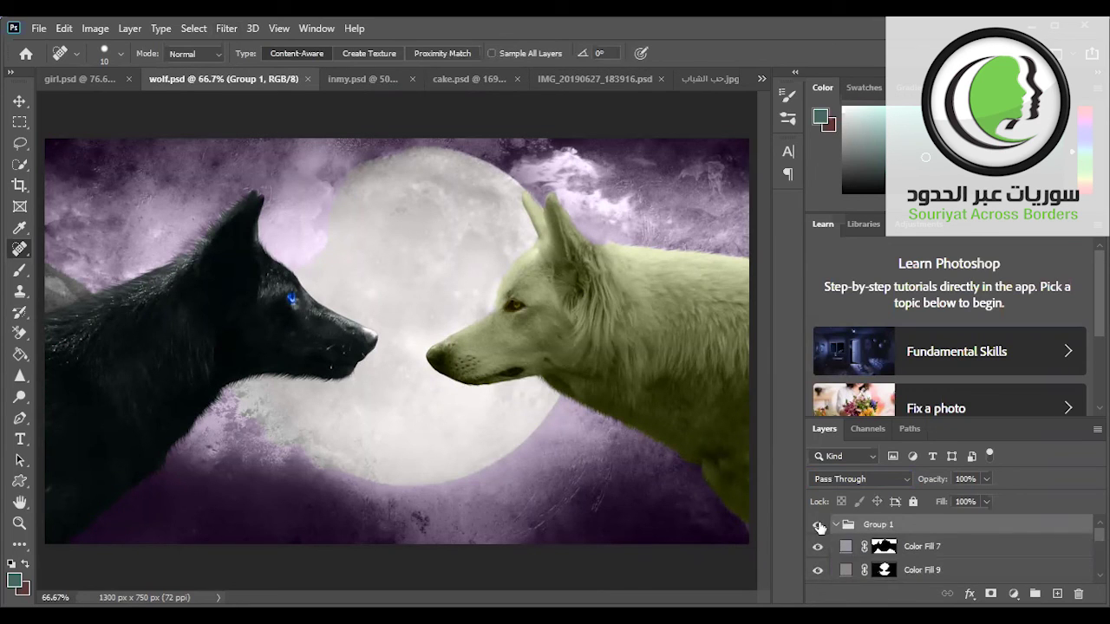
Step: Hide the wolf's Color Fill 1, 2, 3, 5 and 9 layers, removing the olive tint and blue eye
{"action": "scroll", "coordinate": [820, 527], "scroll_direction": "down", "scroll_amount": 3}
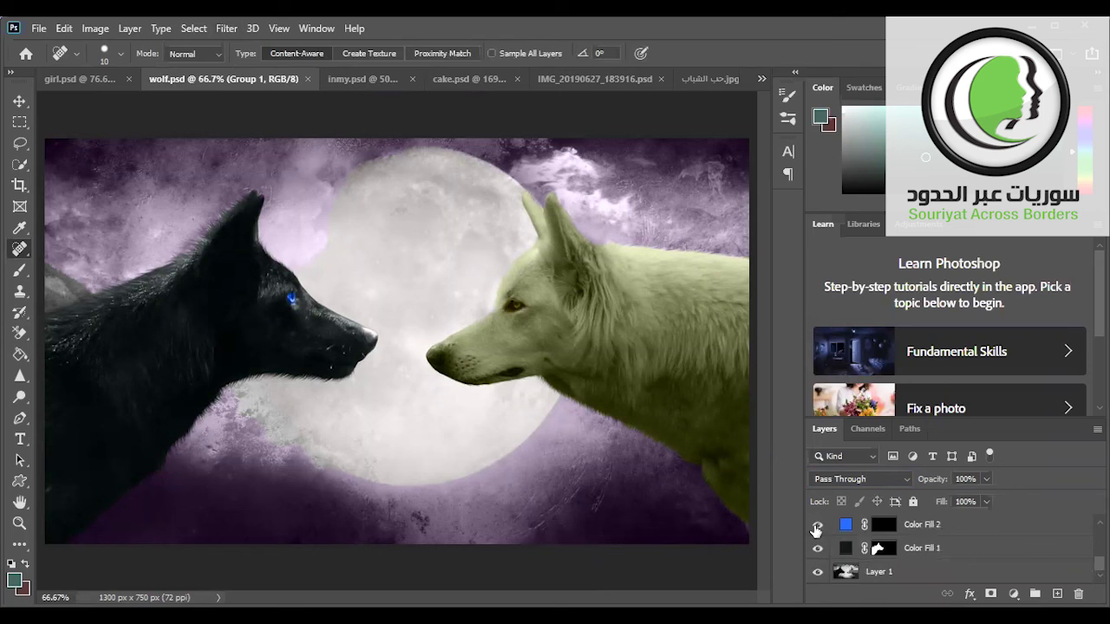
{"action": "left_click_drag", "start_coordinate": [815, 527], "coordinate": [815, 530]}
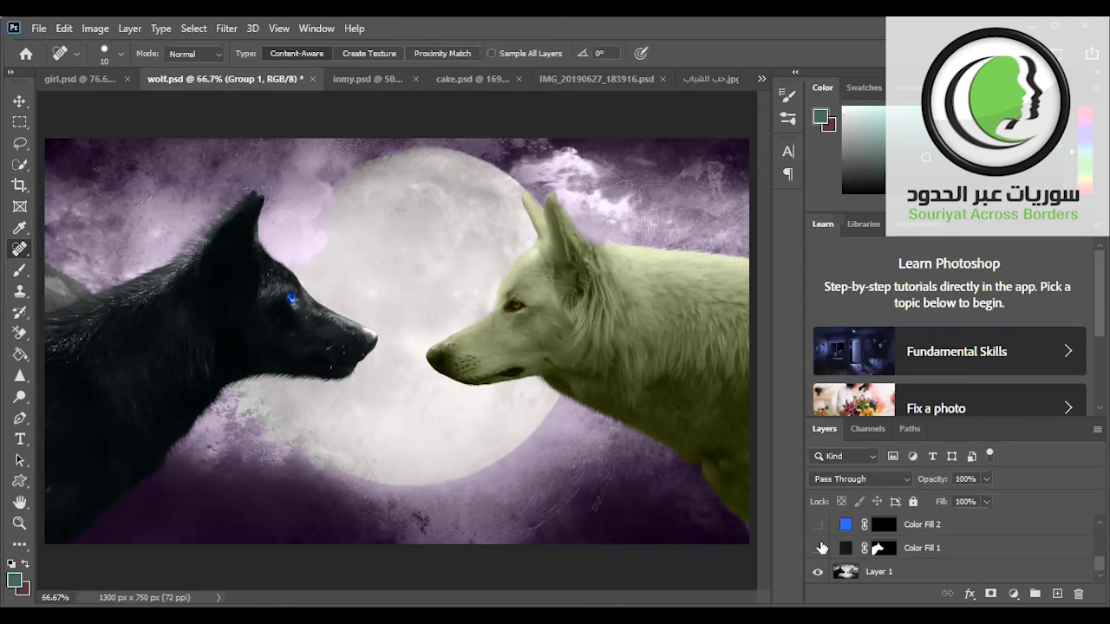
{"action": "scroll", "coordinate": [822, 548], "scroll_direction": "up", "scroll_amount": 2}
{"action": "left_click", "coordinate": [818, 549]}
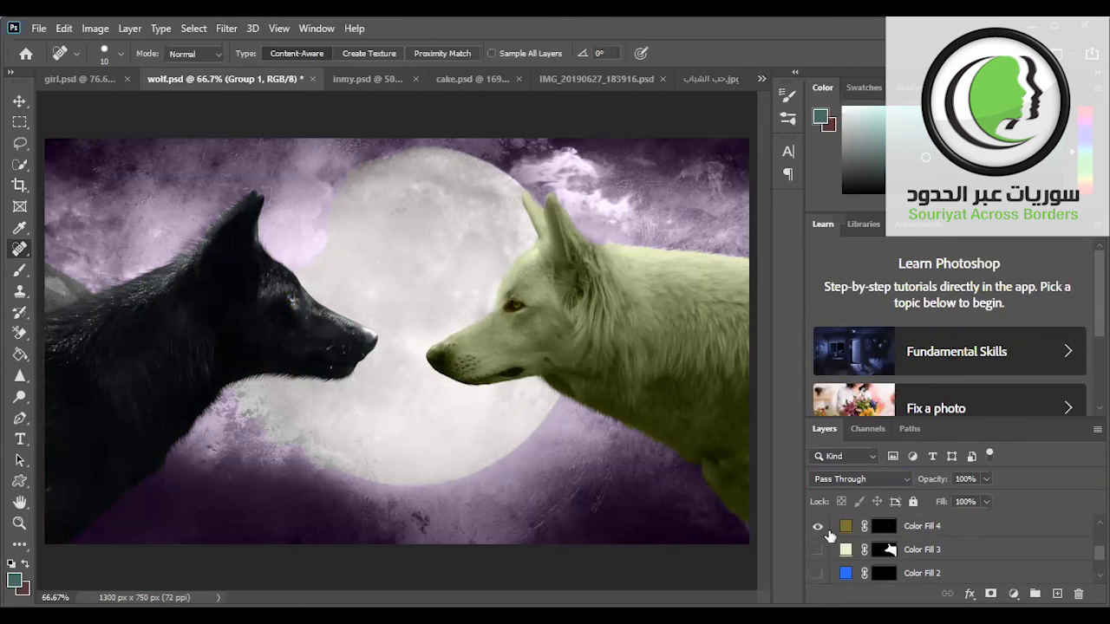
{"action": "left_click", "coordinate": [824, 527]}
{"action": "scroll", "coordinate": [829, 533], "scroll_direction": "up", "scroll_amount": 3}
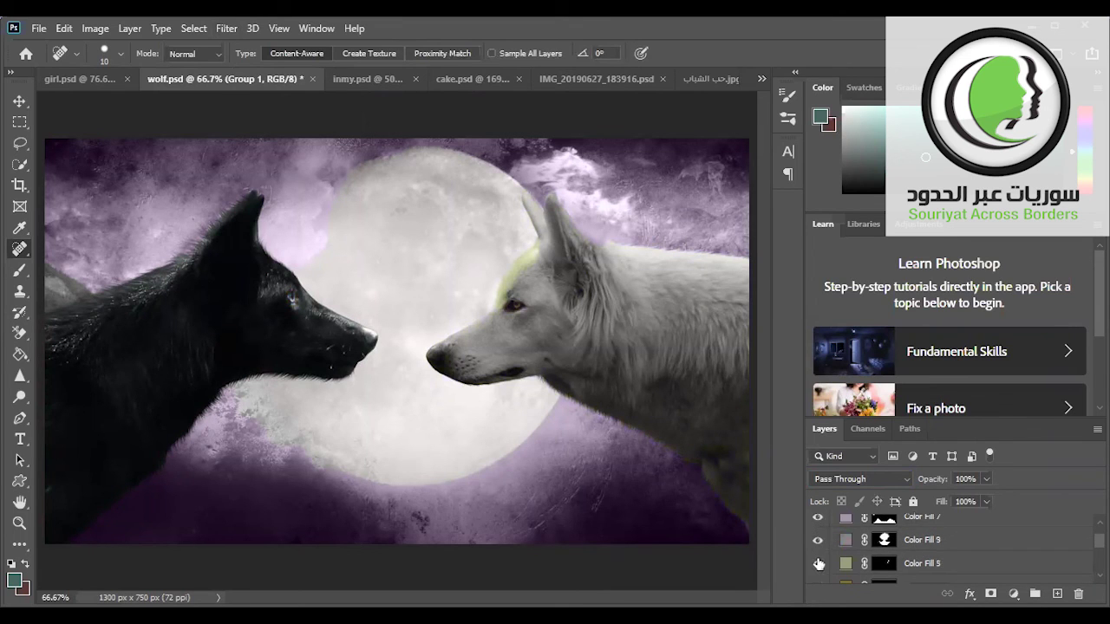
{"action": "left_click_drag", "start_coordinate": [818, 564], "coordinate": [807, 531]}
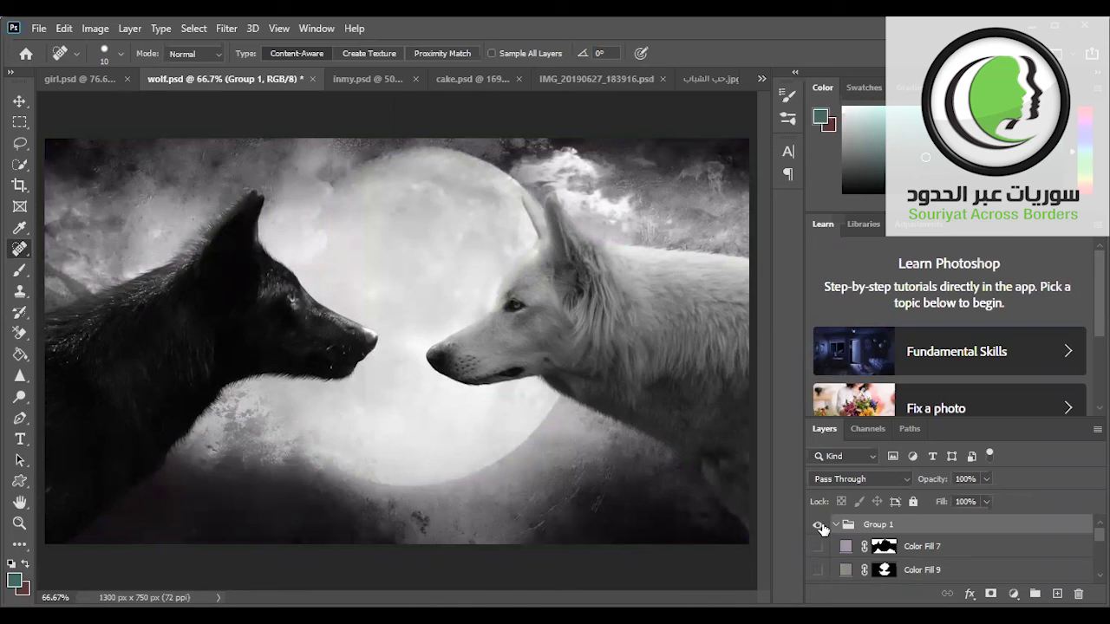
Step: Switch between wolf.psd and inmy.psd, ending on the colourized anime girl image
{"action": "key", "text": "ctrl+Tab"}
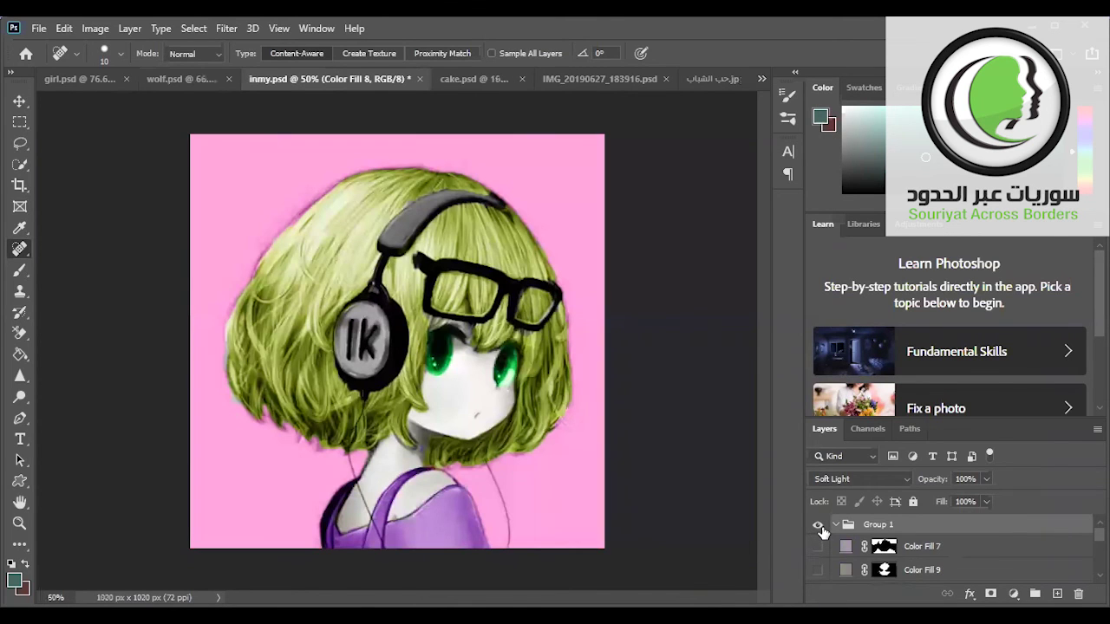
{"action": "key", "text": "ctrl+shift+Tab"}
{"action": "left_click", "coordinate": [850, 537]}
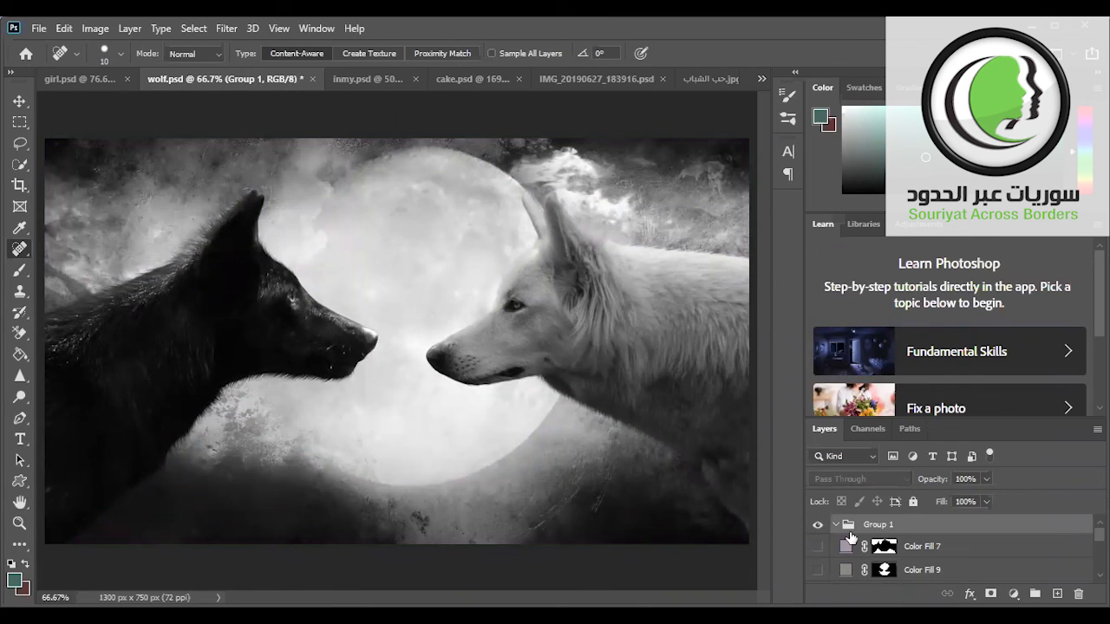
{"action": "key", "text": "ctrl+Tab"}
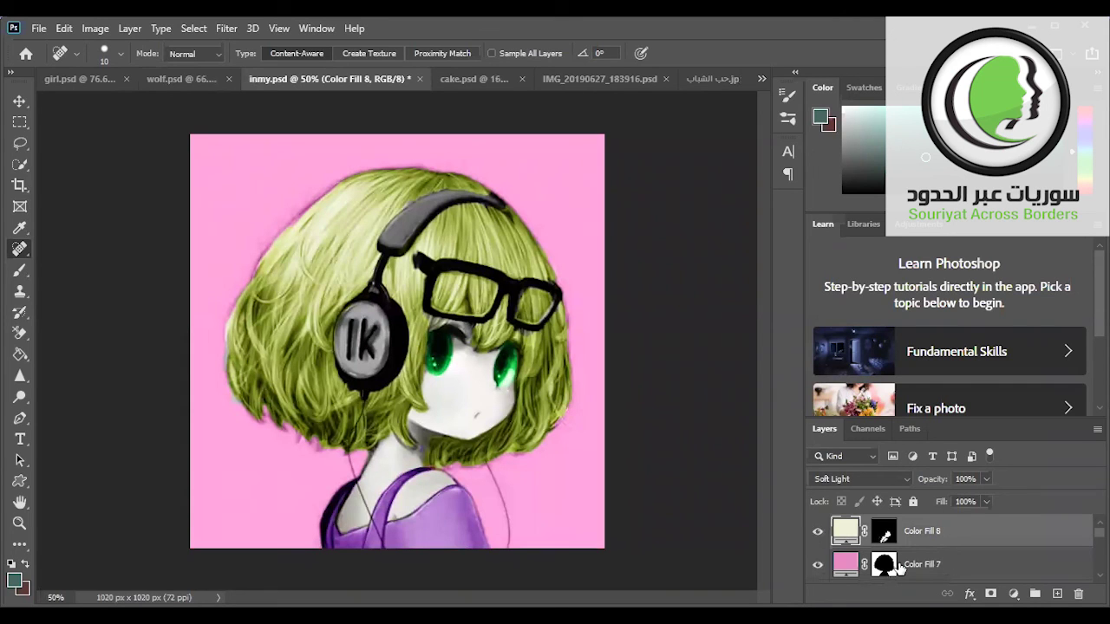
{"action": "scroll", "coordinate": [898, 568], "scroll_direction": "down", "scroll_amount": 3}
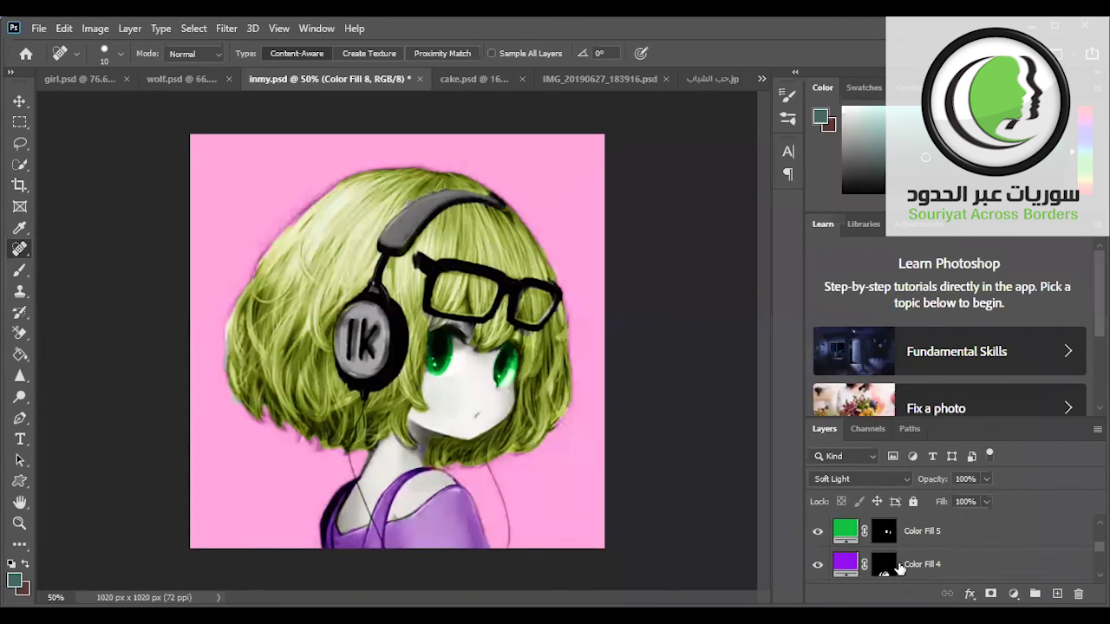